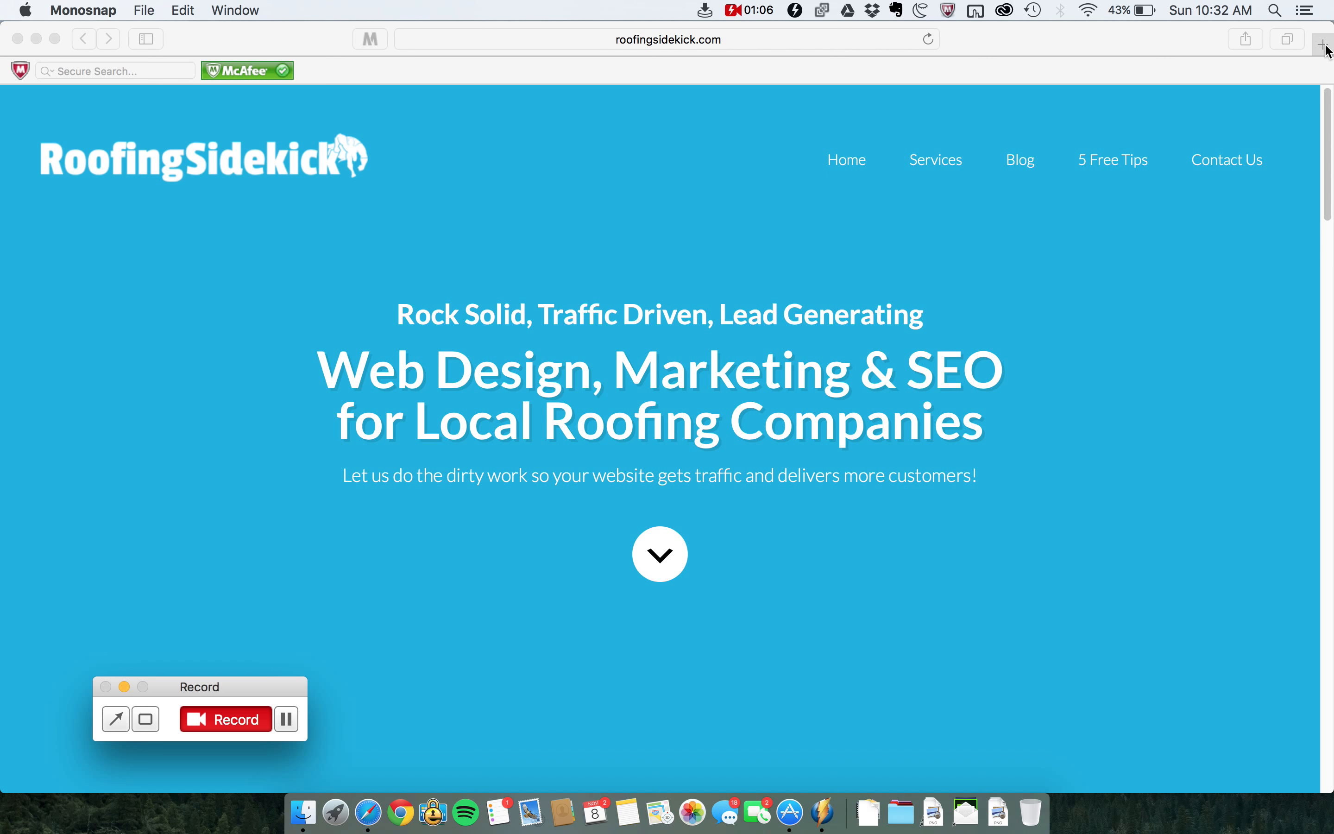
- Open a new Safari tab next to the Roofing Sidekick website
click(1326, 49)
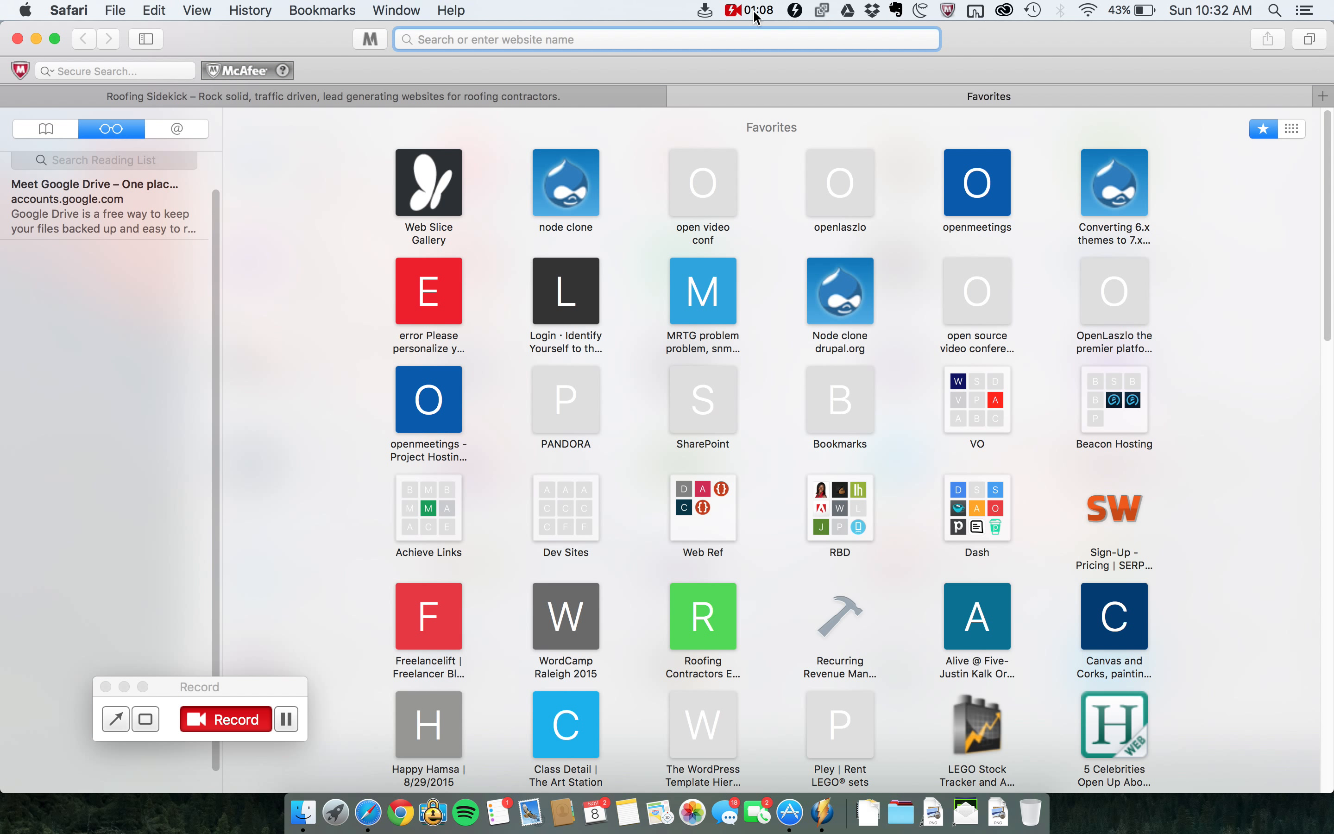
- Go to google.com, open Sign in, and choose Create account
text(google.co)
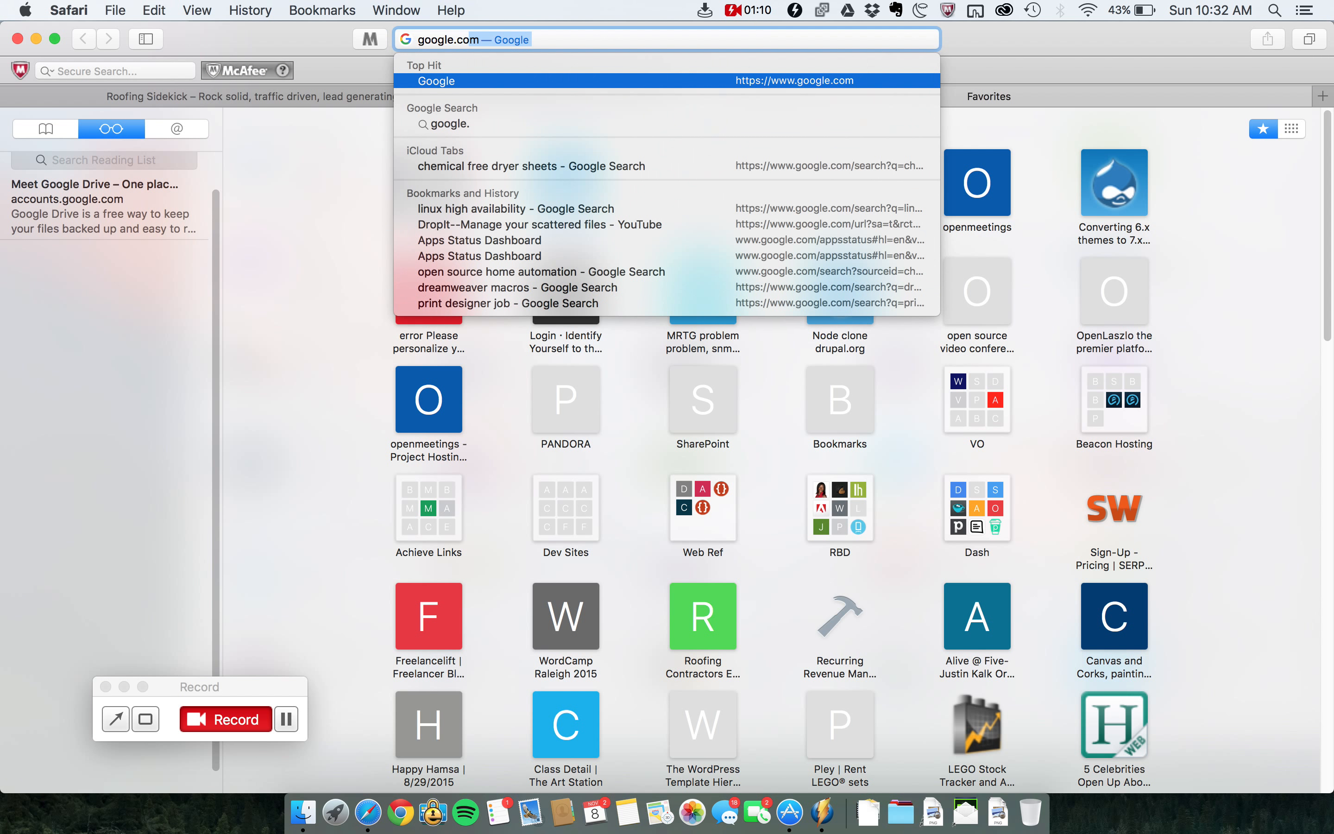
key(Return)
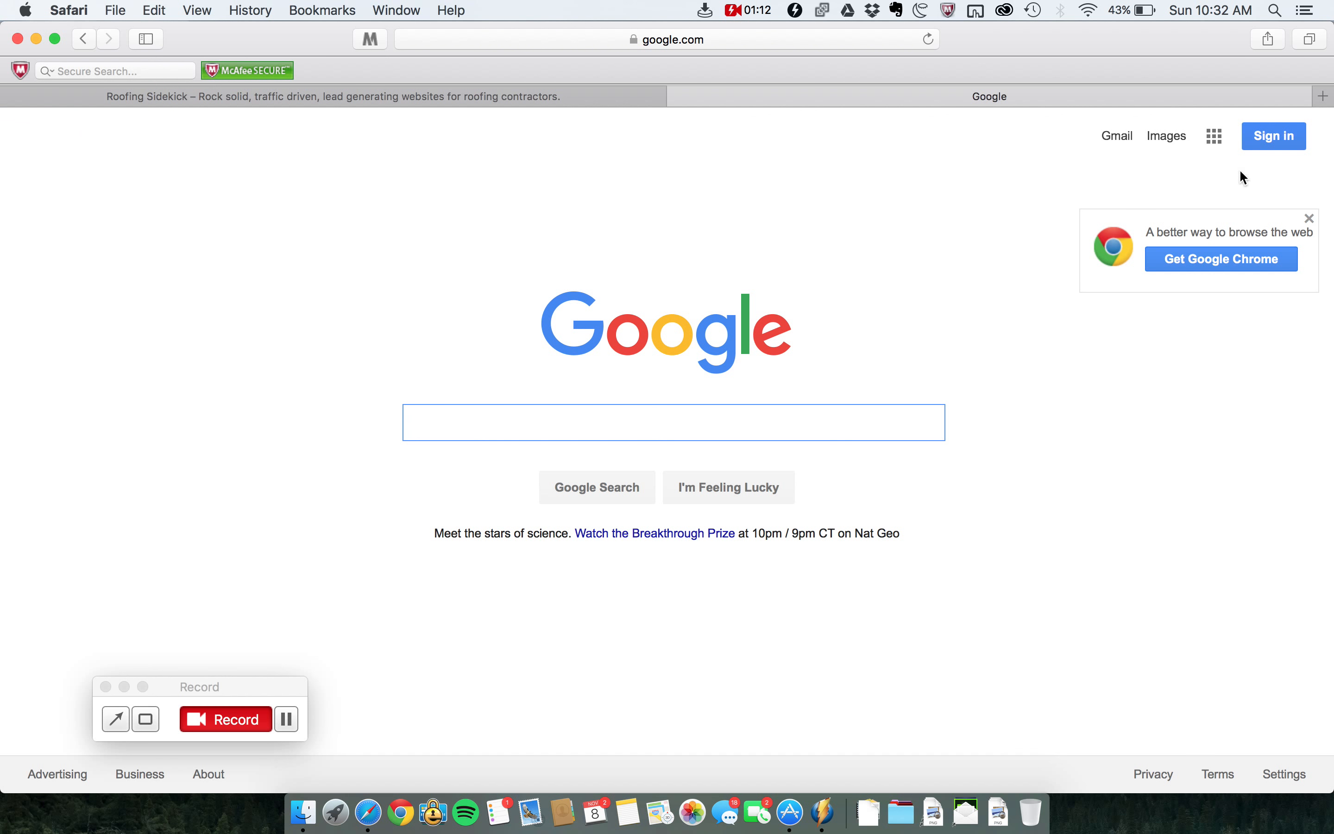
click(1288, 142)
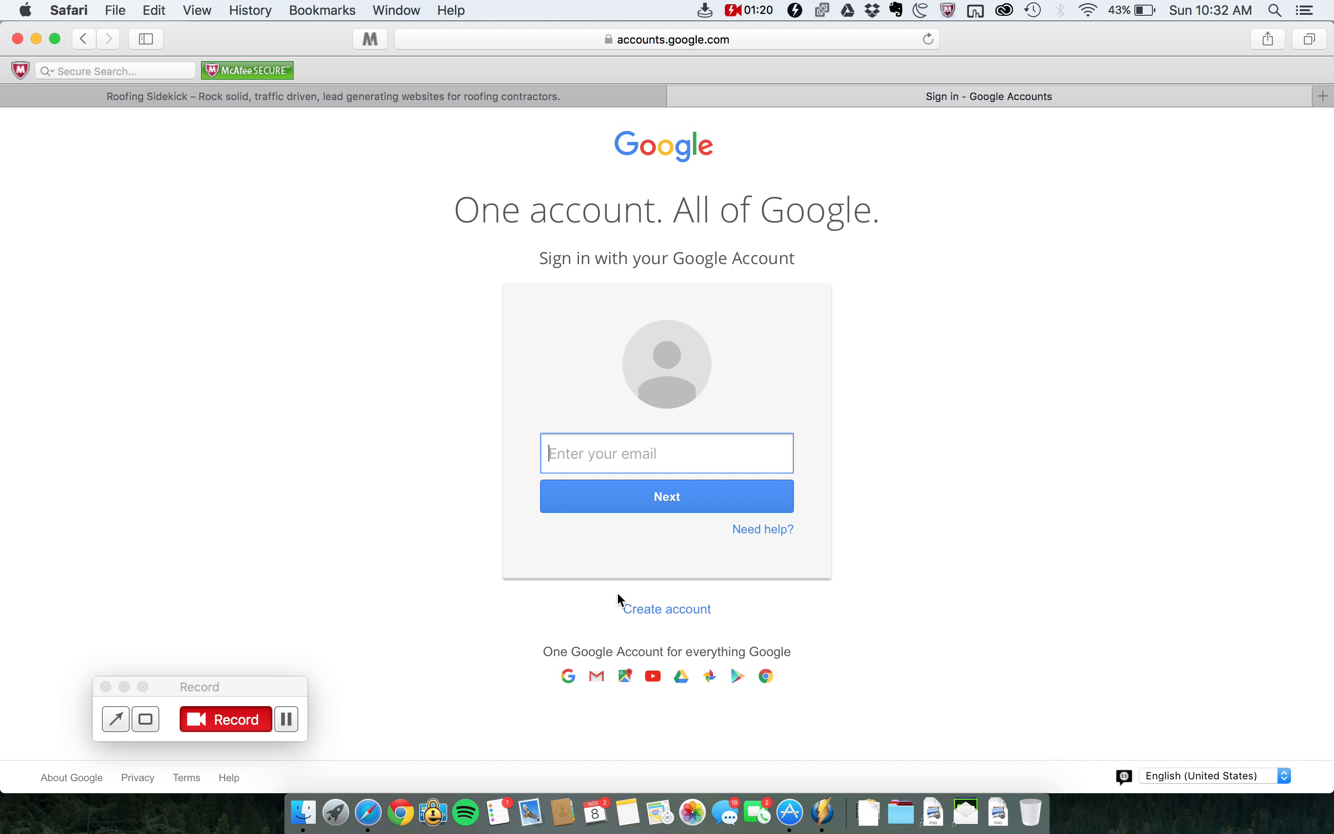
click(656, 611)
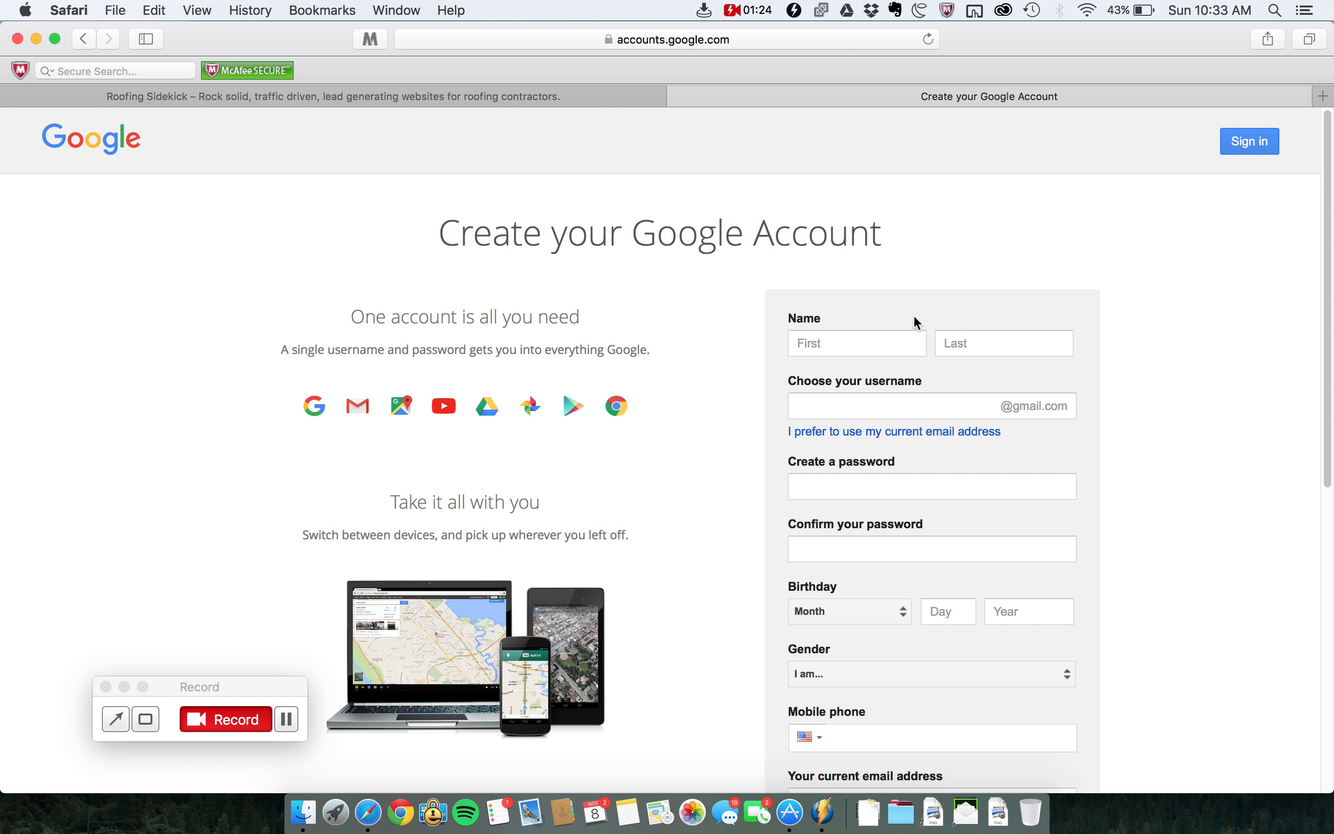
- Enter the owner's first and last name, choose a username, and accept Safari's suggested password
click(905, 342)
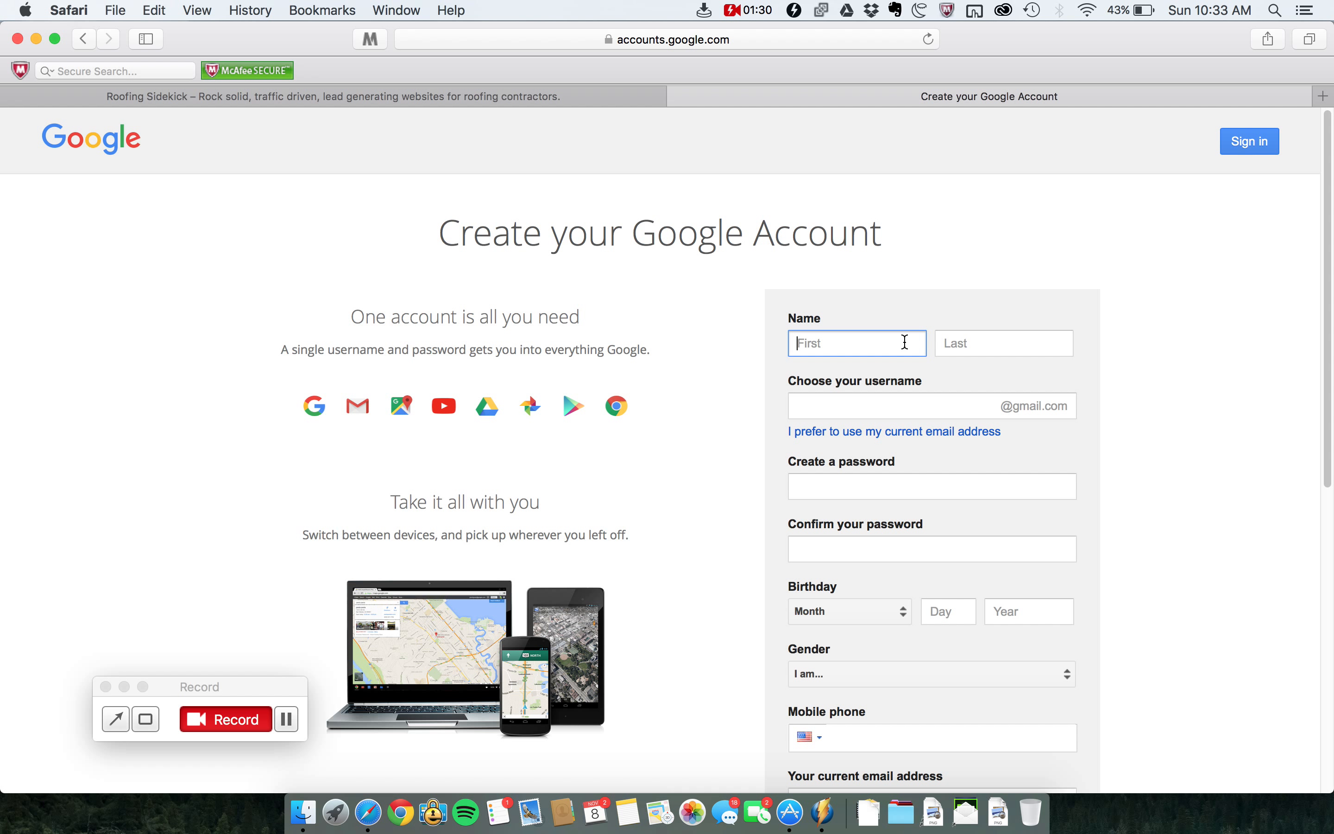
key(Tab)
key(Tab)
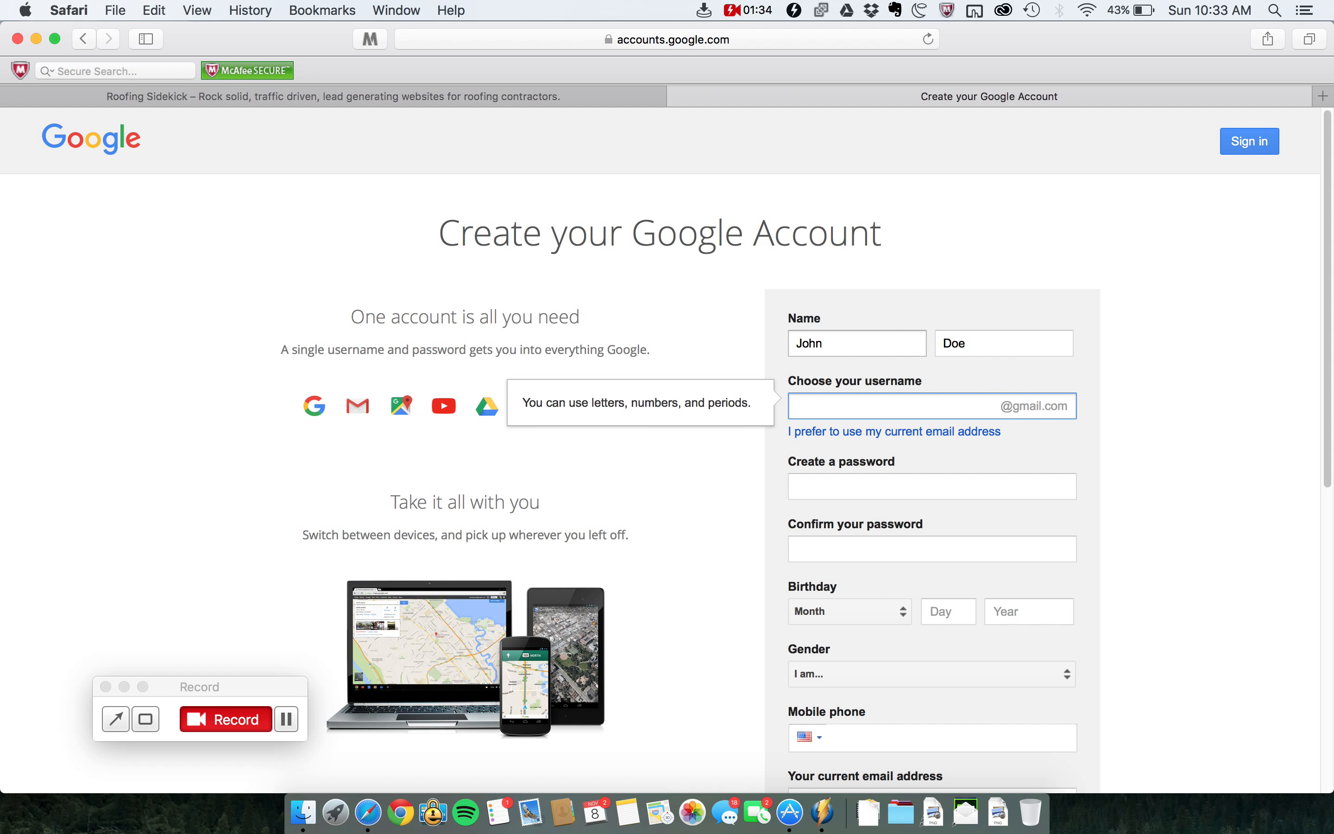
key(Tab)
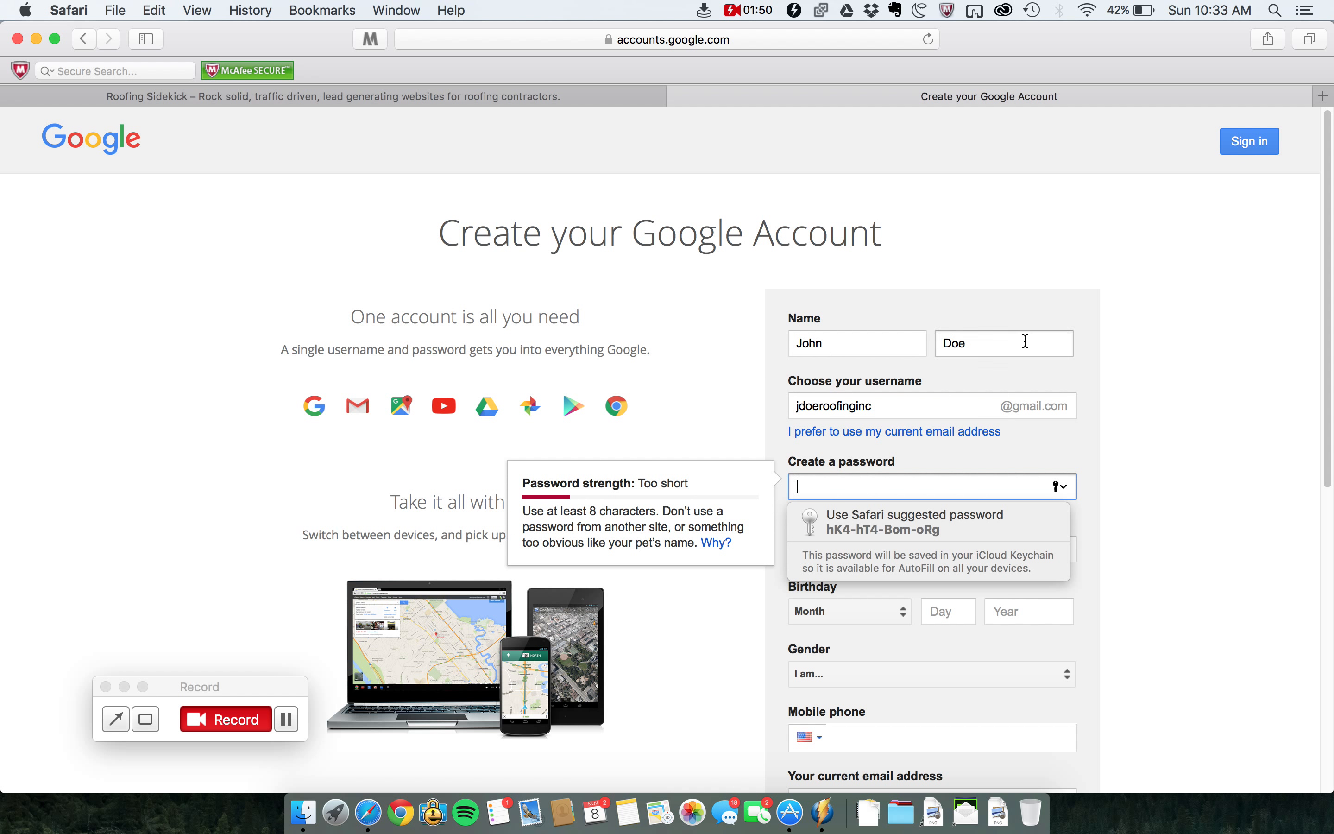
click(926, 530)
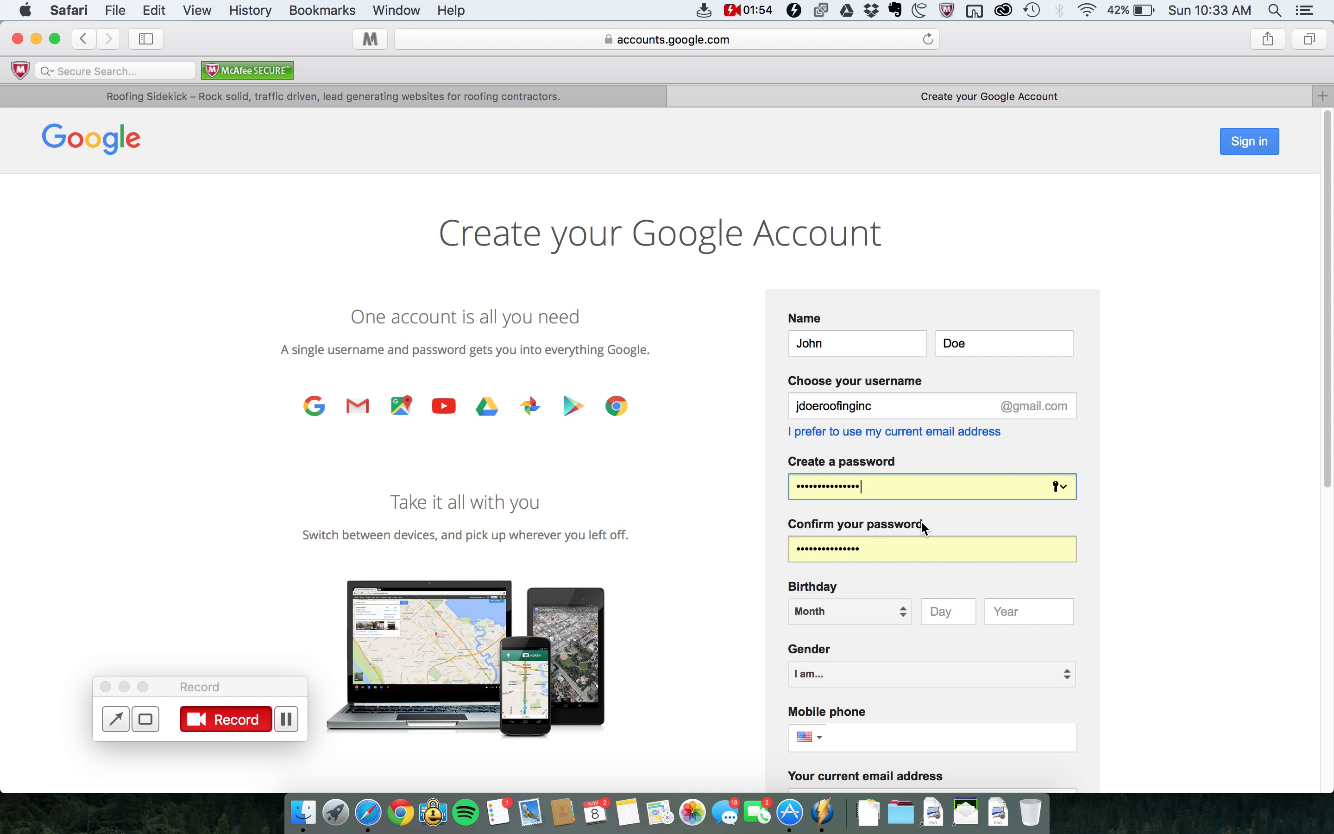
- Set birthday to January 01 1950 and gender to Other, then enter the mobile phone number
click(861, 610)
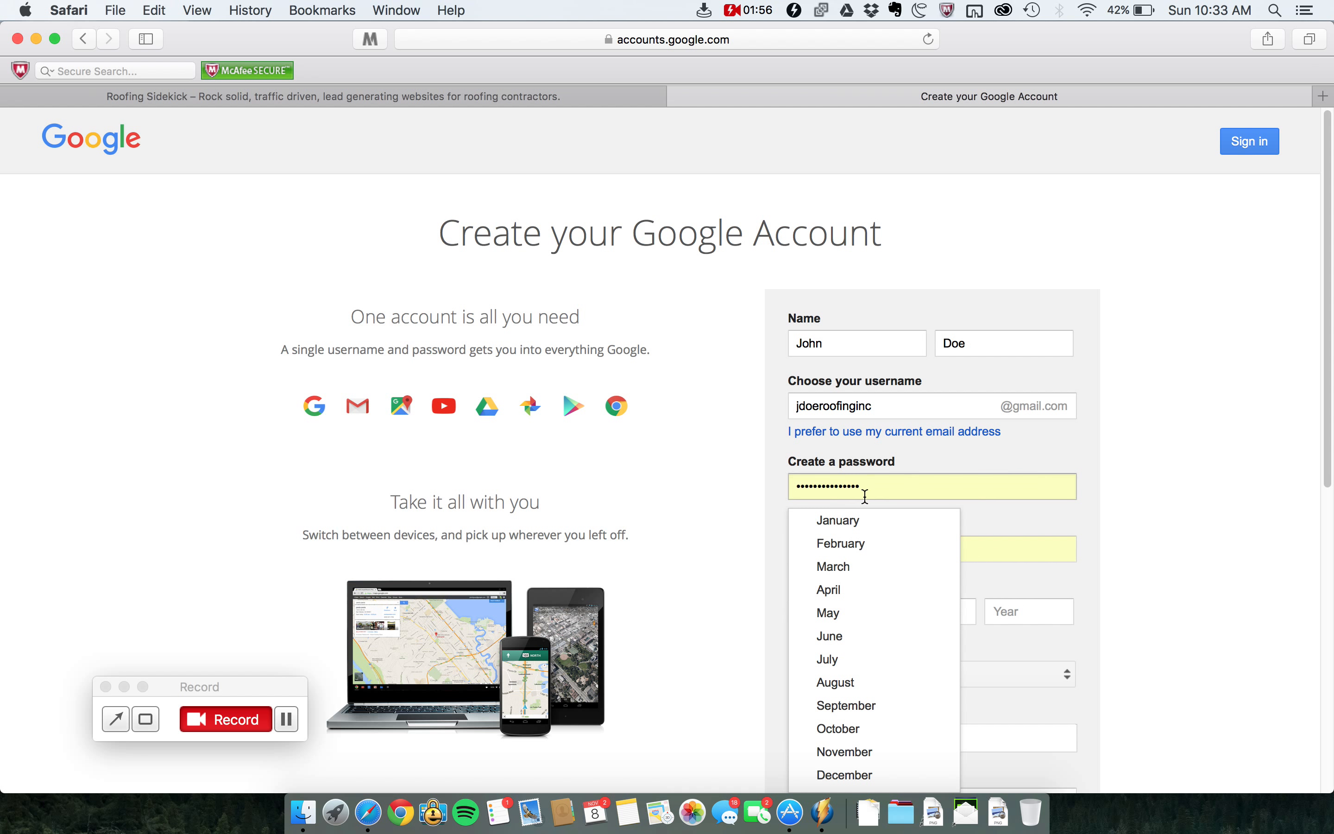
click(861, 523)
click(949, 610)
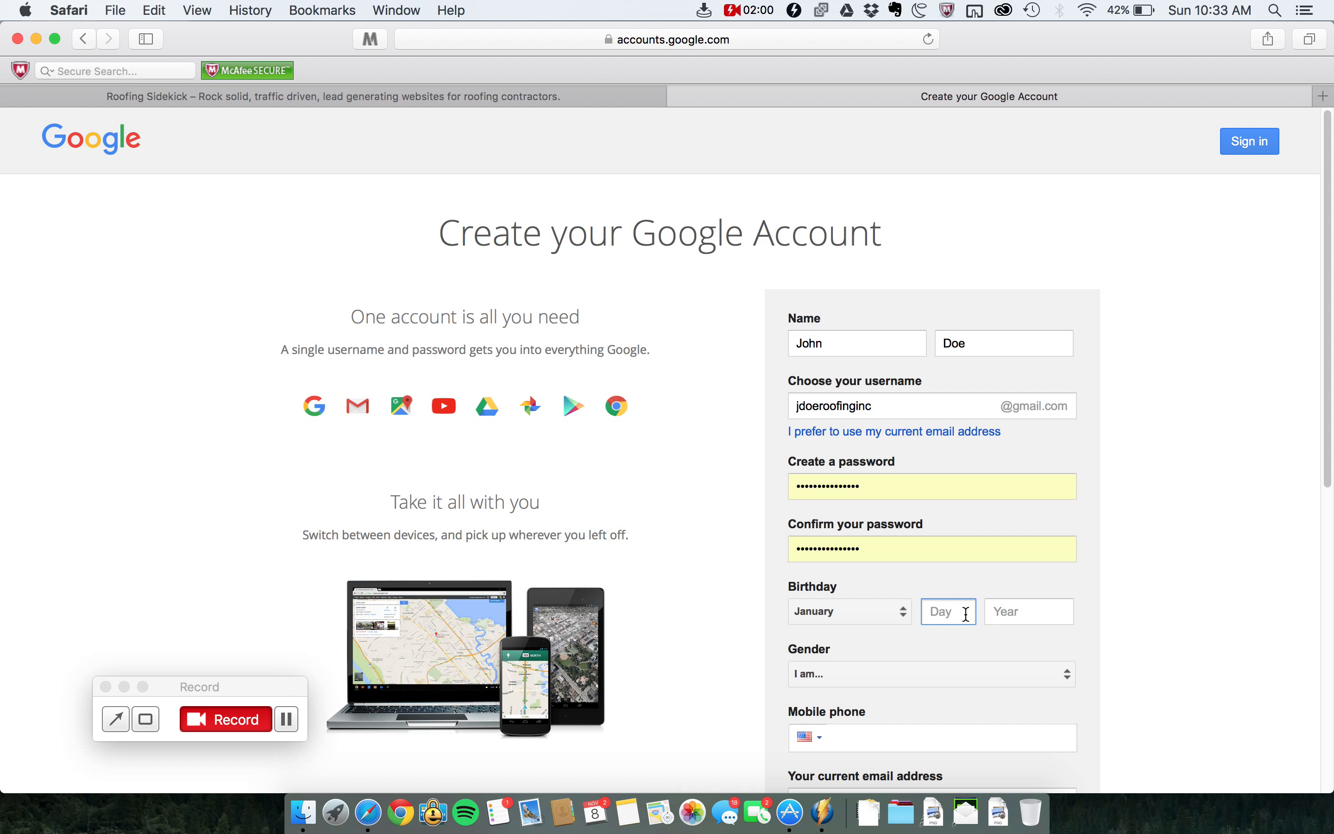
text(01)
key(Tab)
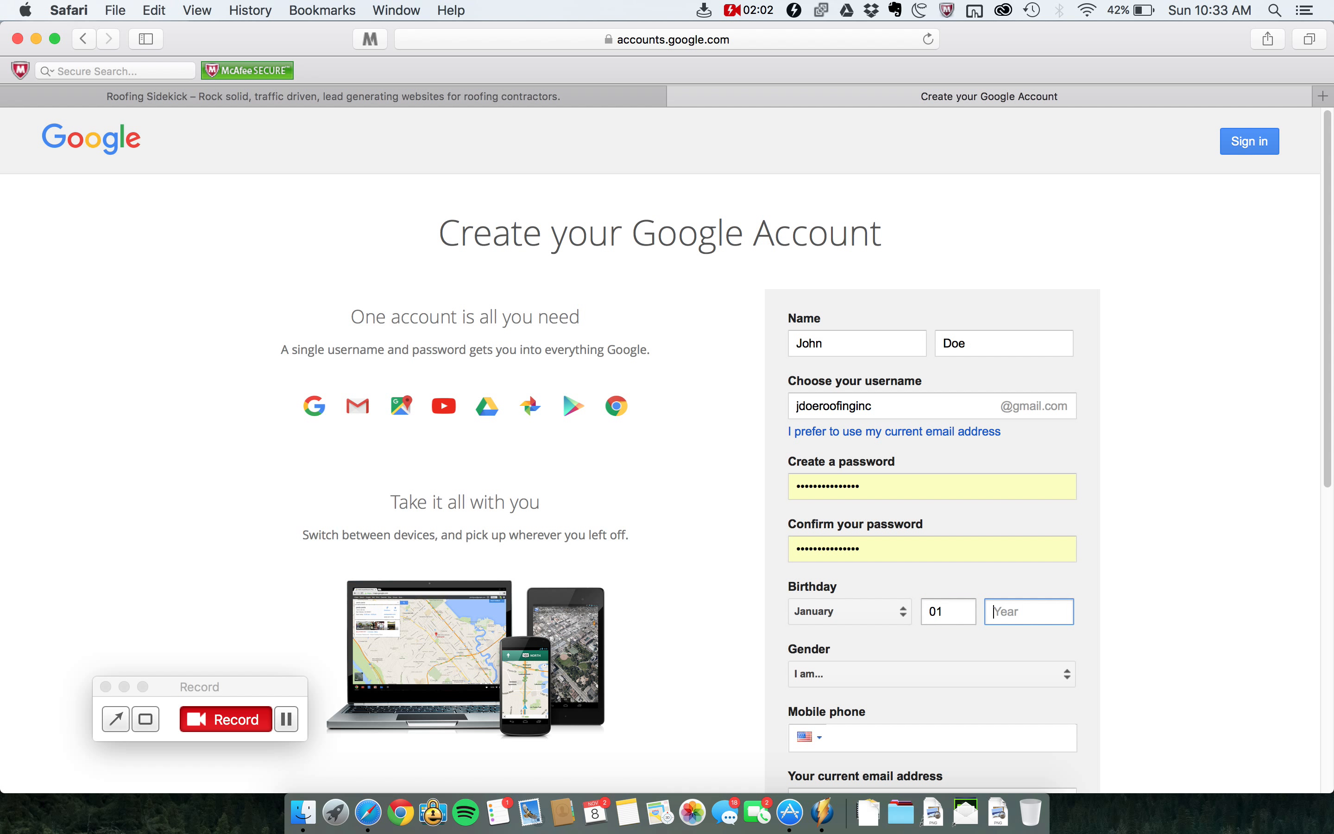
text(1950)
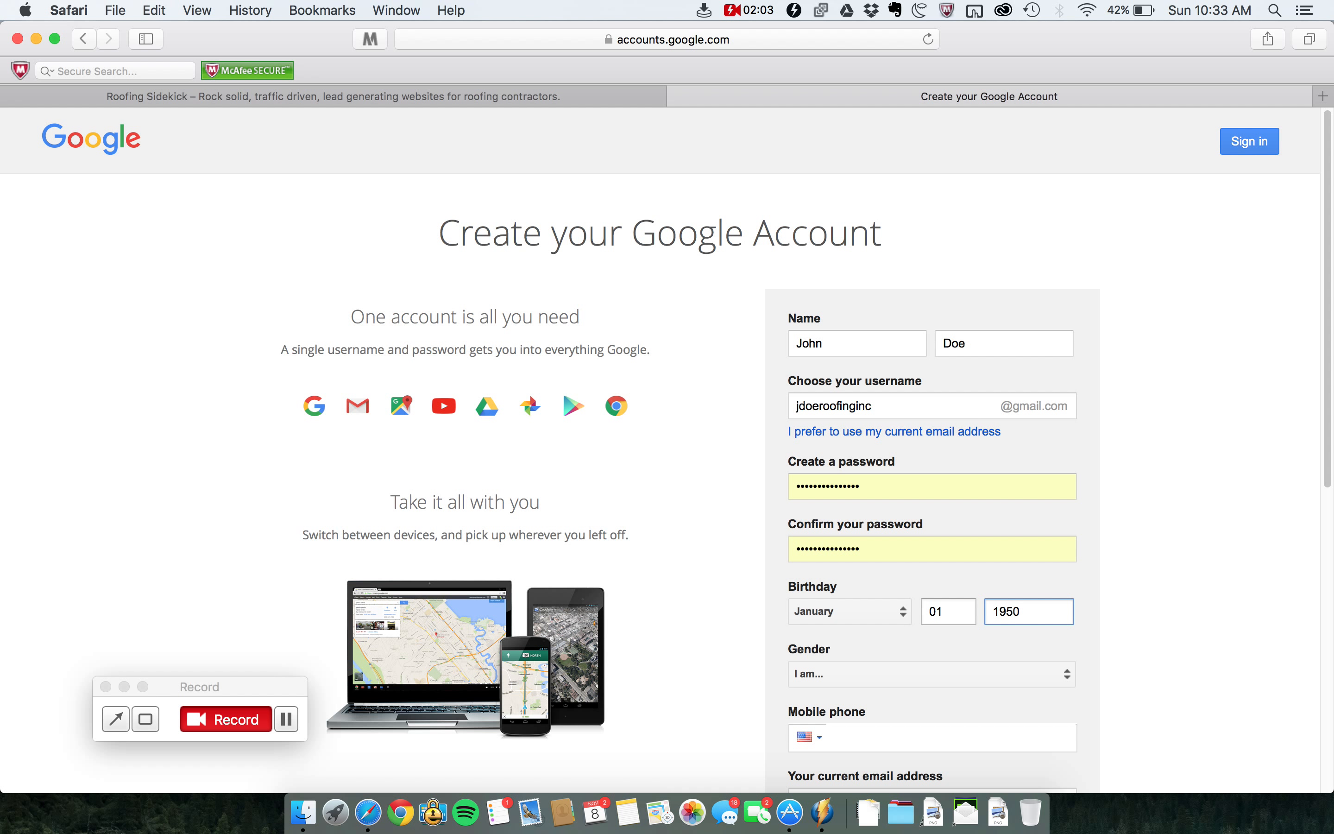
click(901, 675)
click(894, 724)
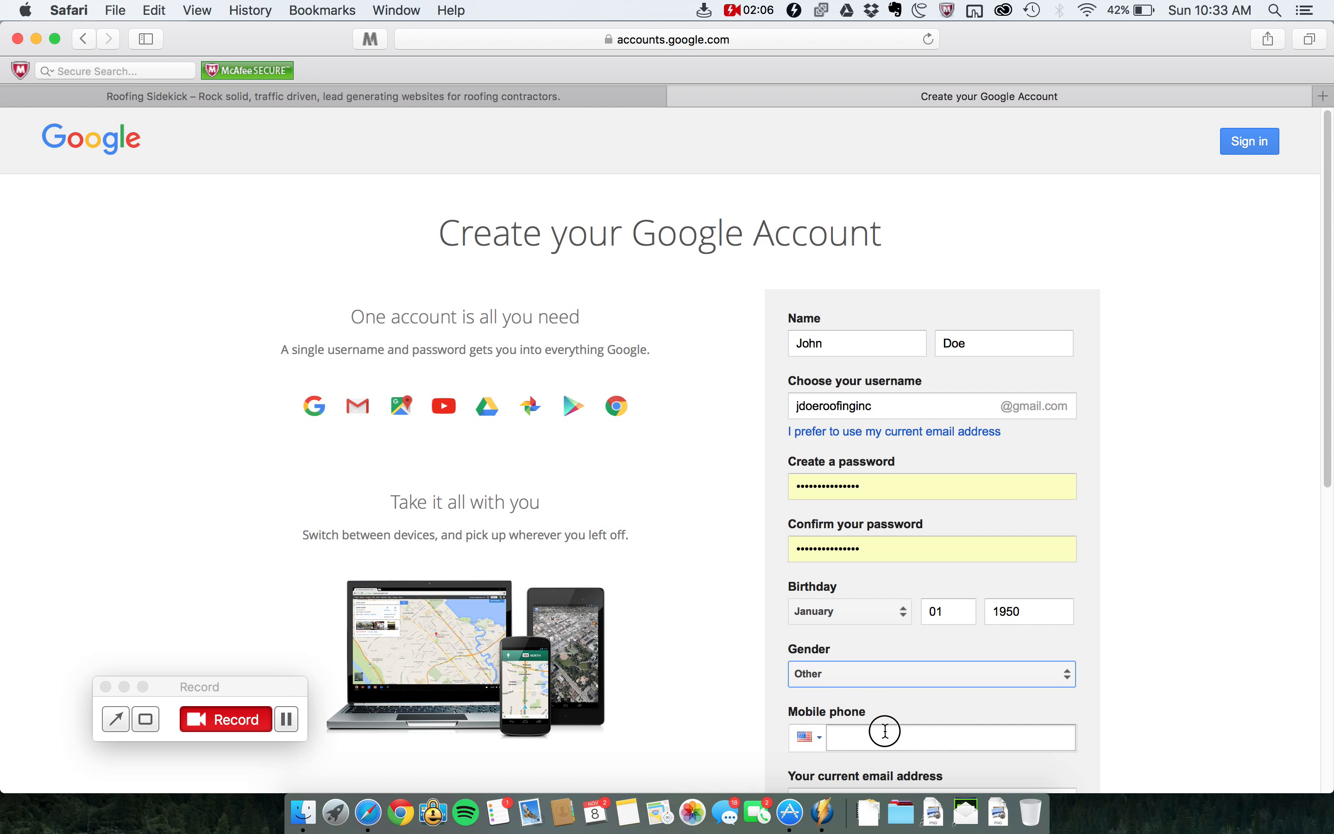
click(885, 731)
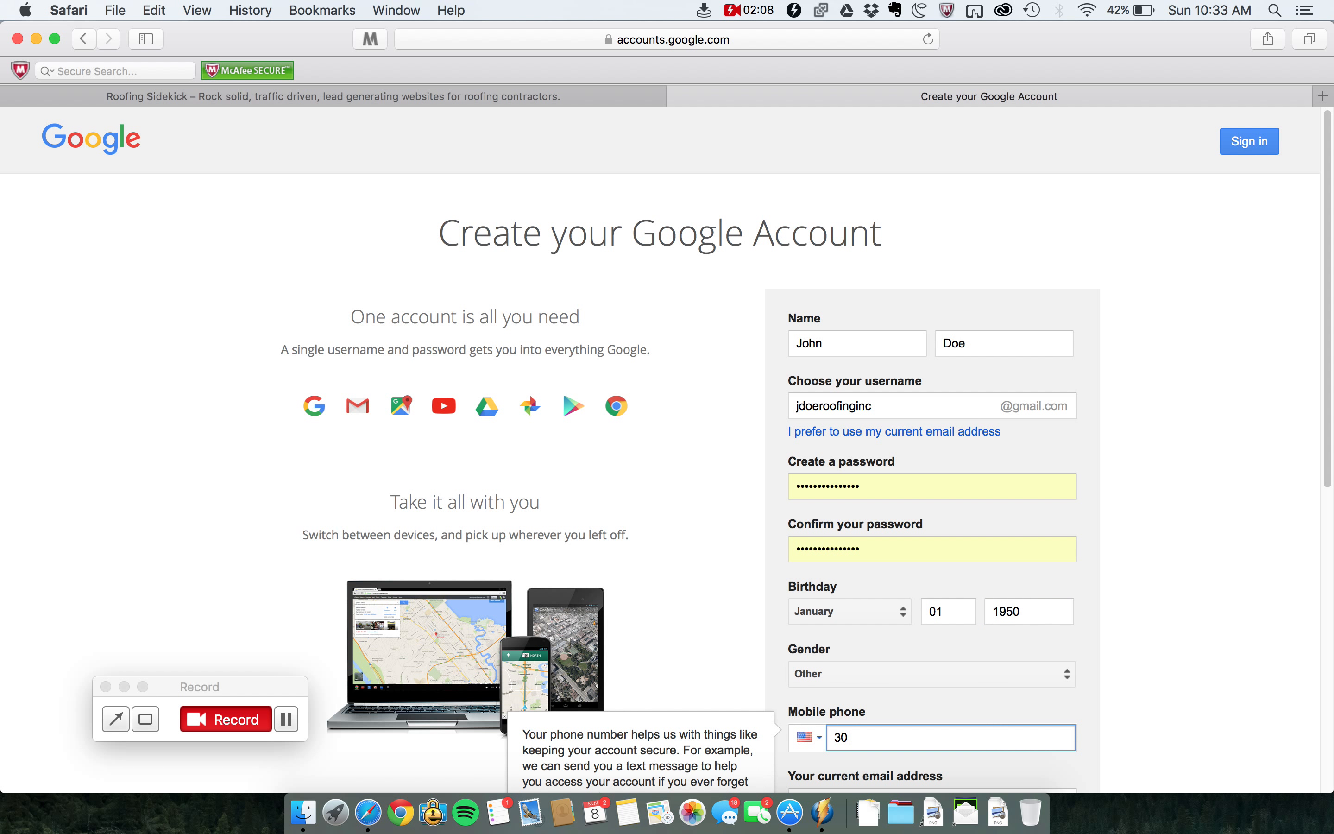
- Enter the owner's current e-mail address in the sign-up form
scroll(929, 580, down, 5)
click(929, 579)
click(931, 514)
click(914, 586)
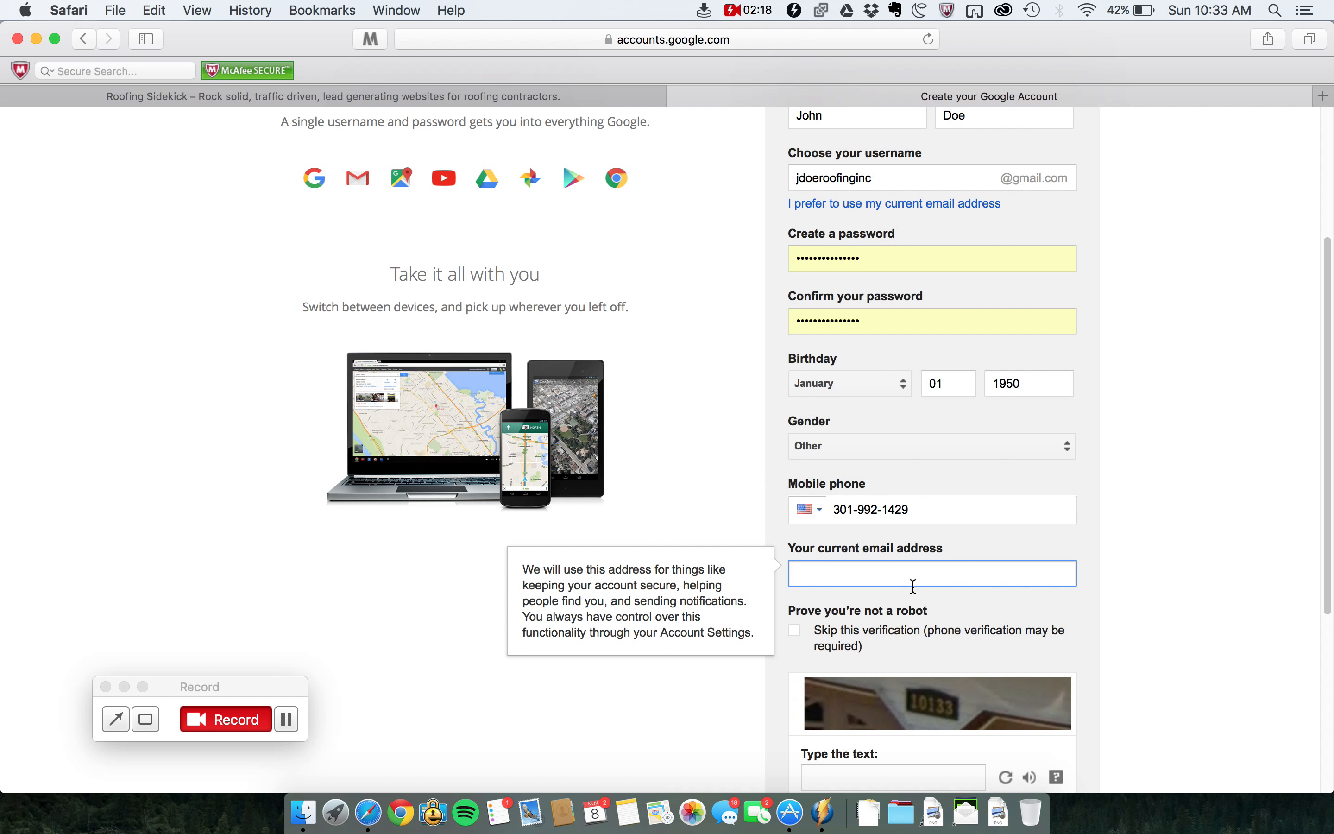
- Fill in the captcha text, agree to the Terms of Service, and submit the form
key(Tab)
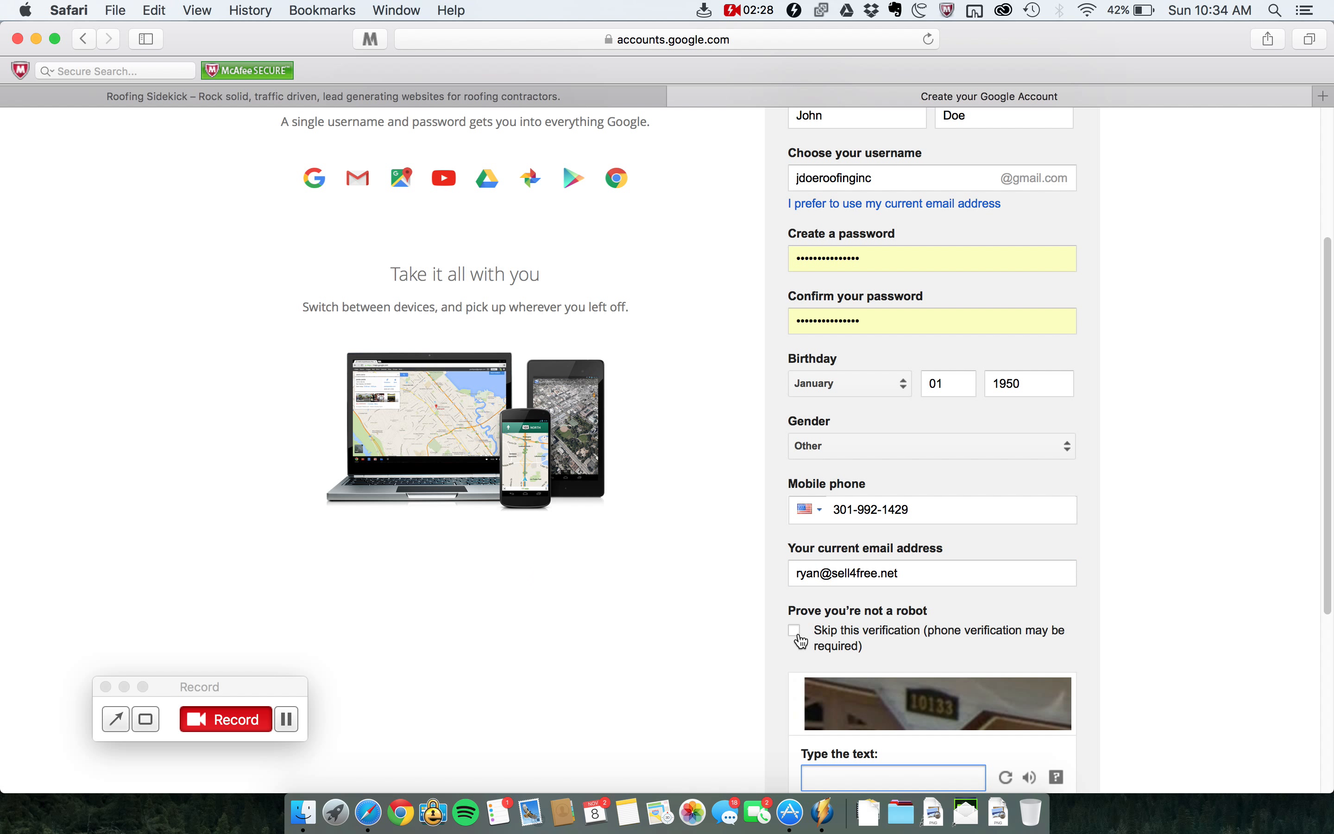
scroll(873, 644, down, 3)
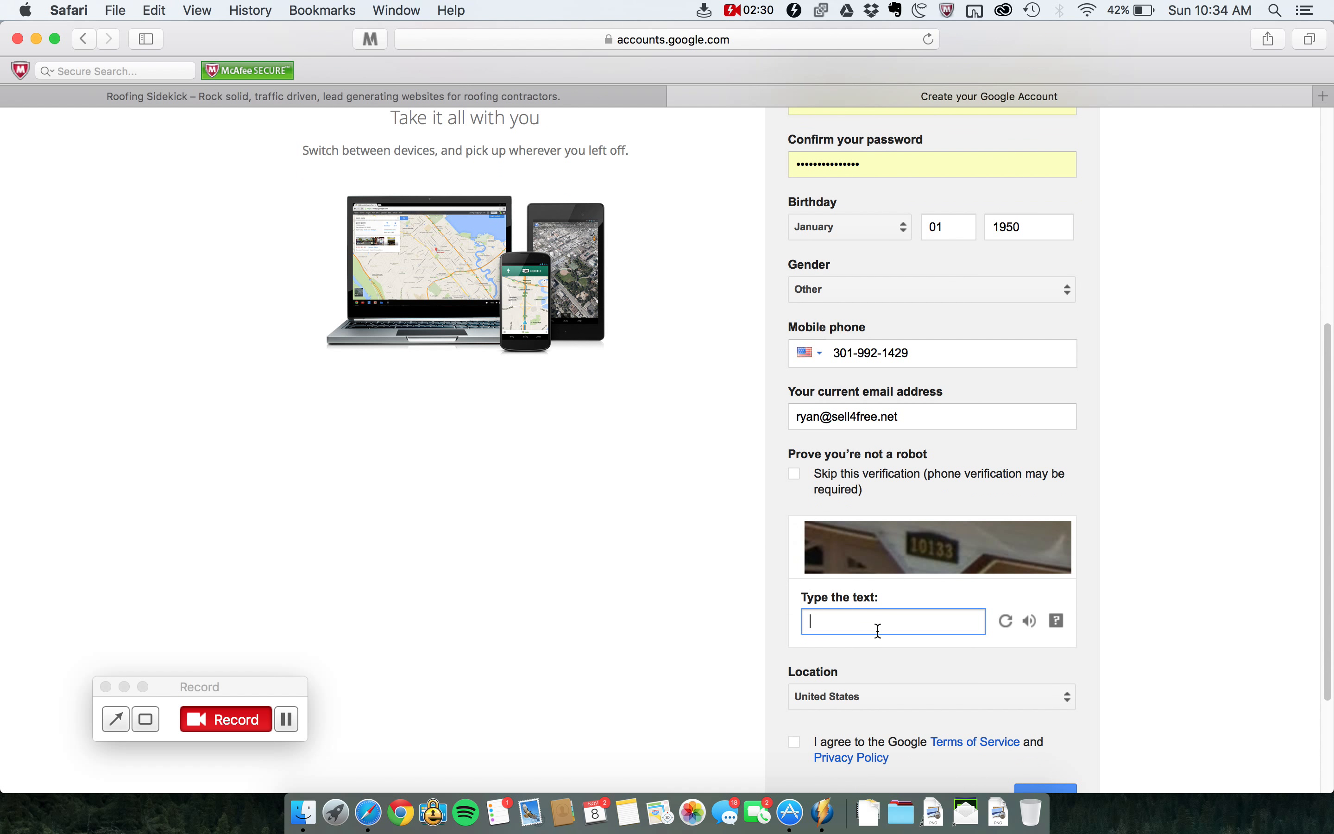
text(10133)
scroll(932, 441, down, 3)
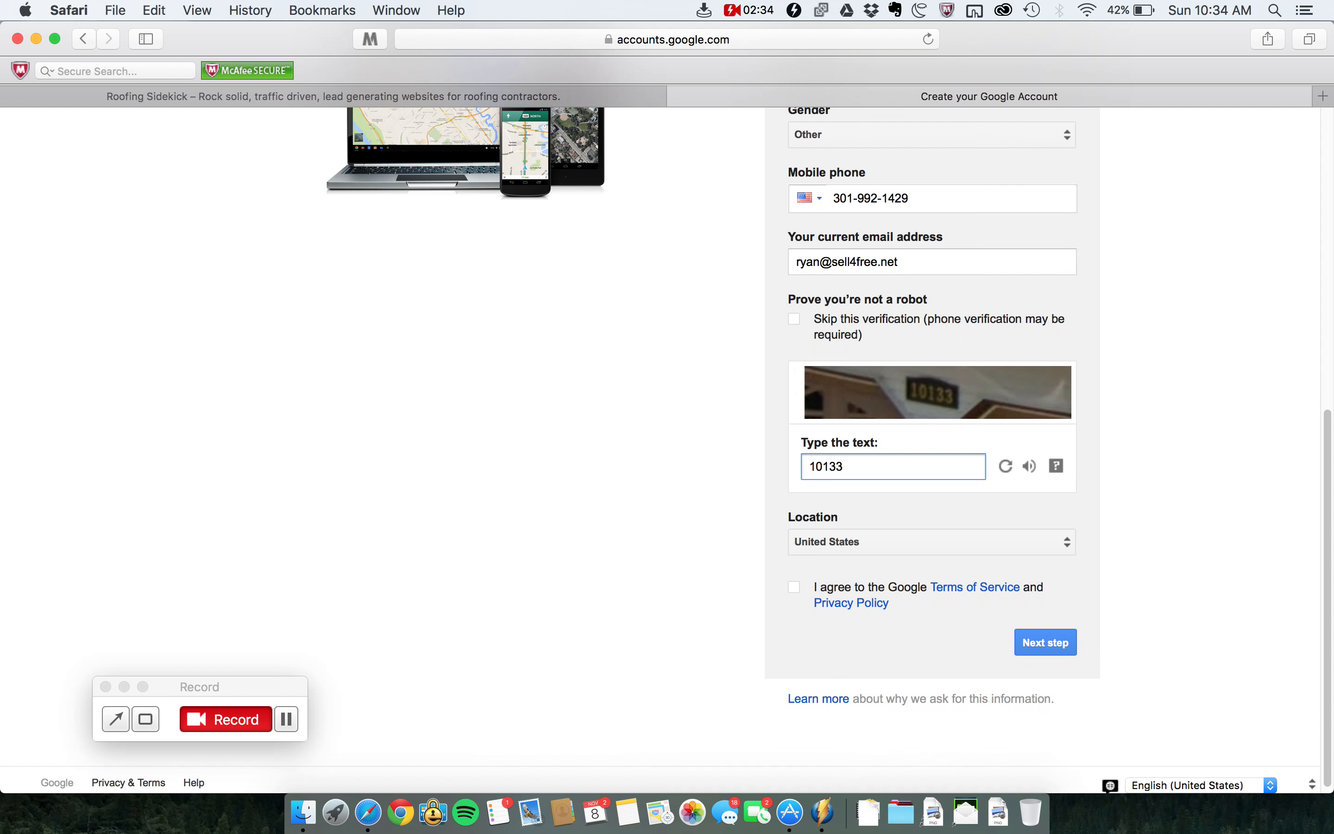
click(797, 582)
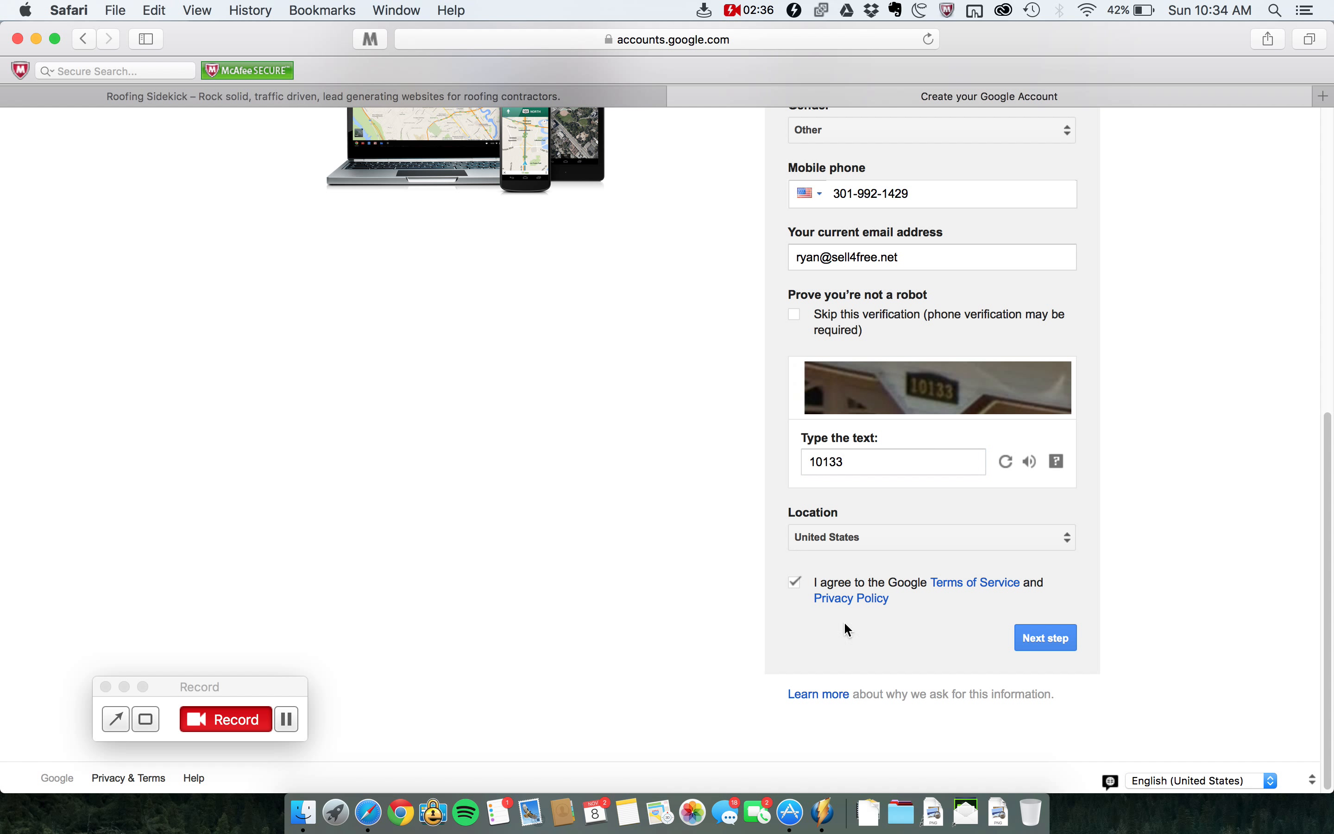
click(1043, 639)
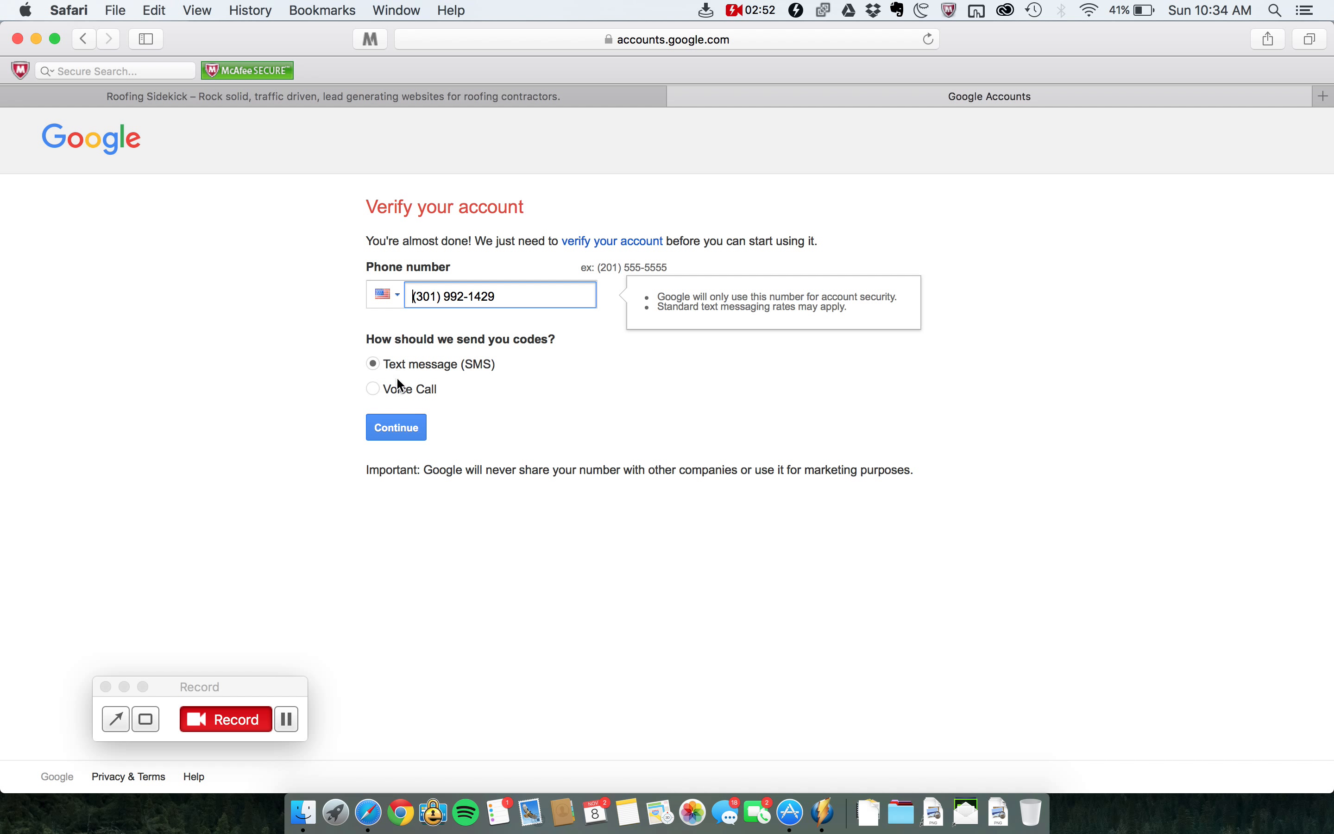
- Have a verification code sent by text message and enter the received code
click(400, 432)
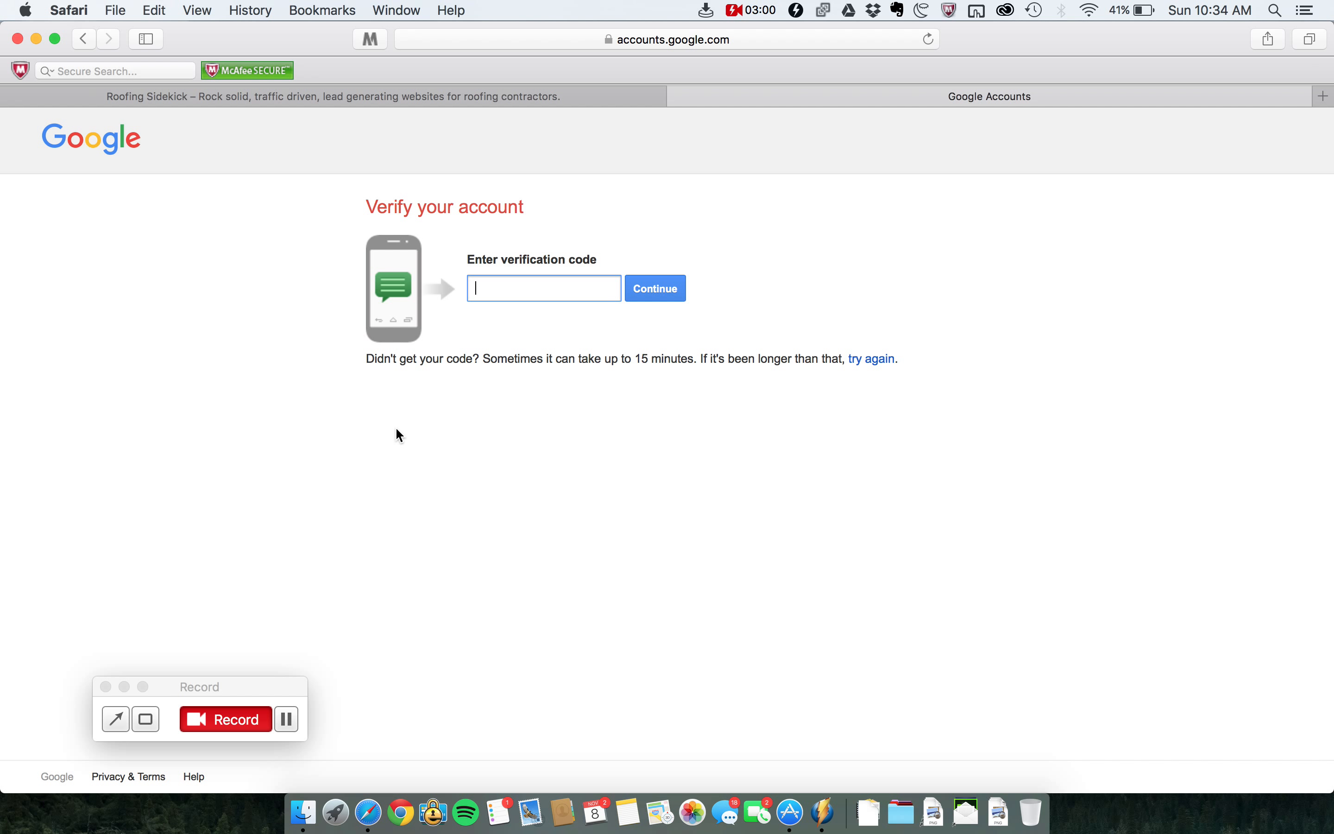
click(639, 295)
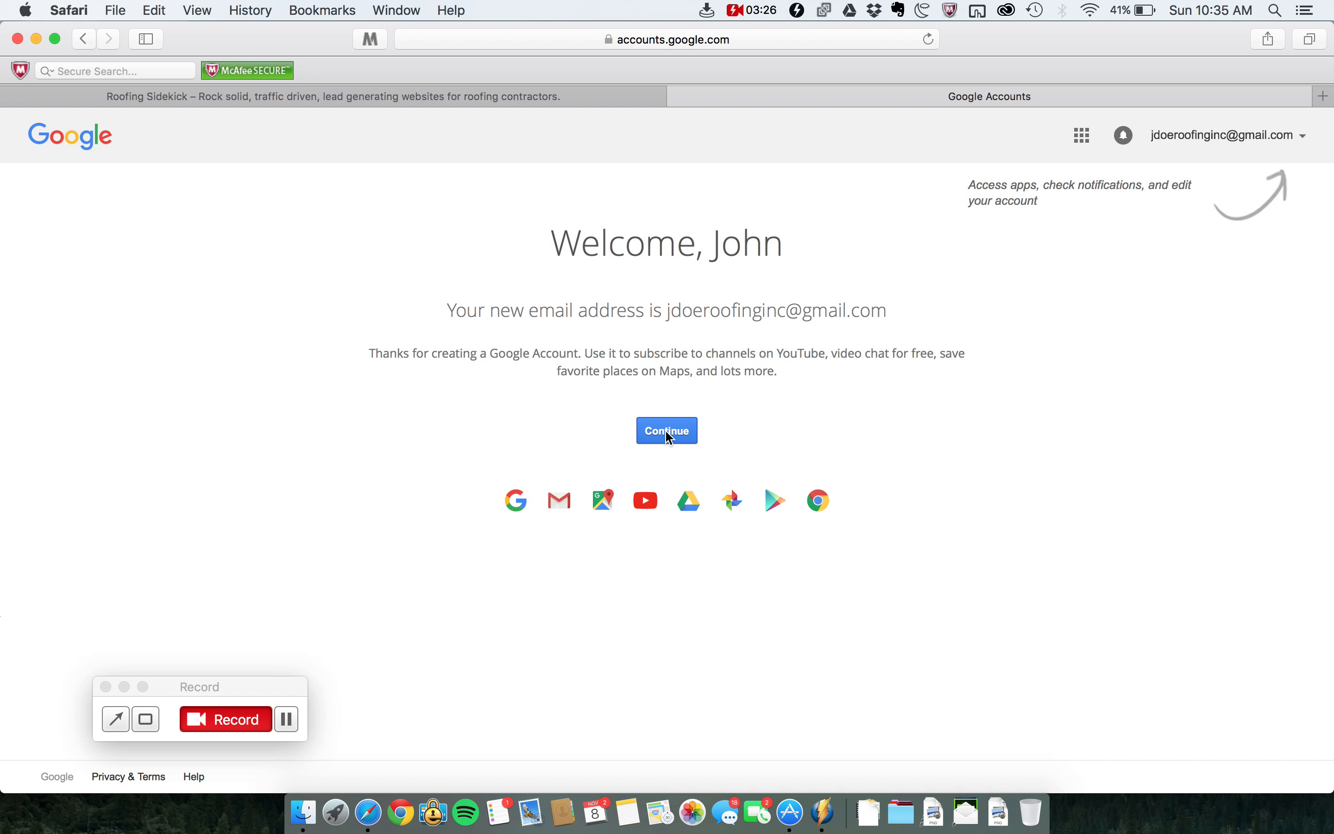
- Continue to the Google homepage, dismiss the Chrome promo, and open Google+ from the apps grid
click(669, 435)
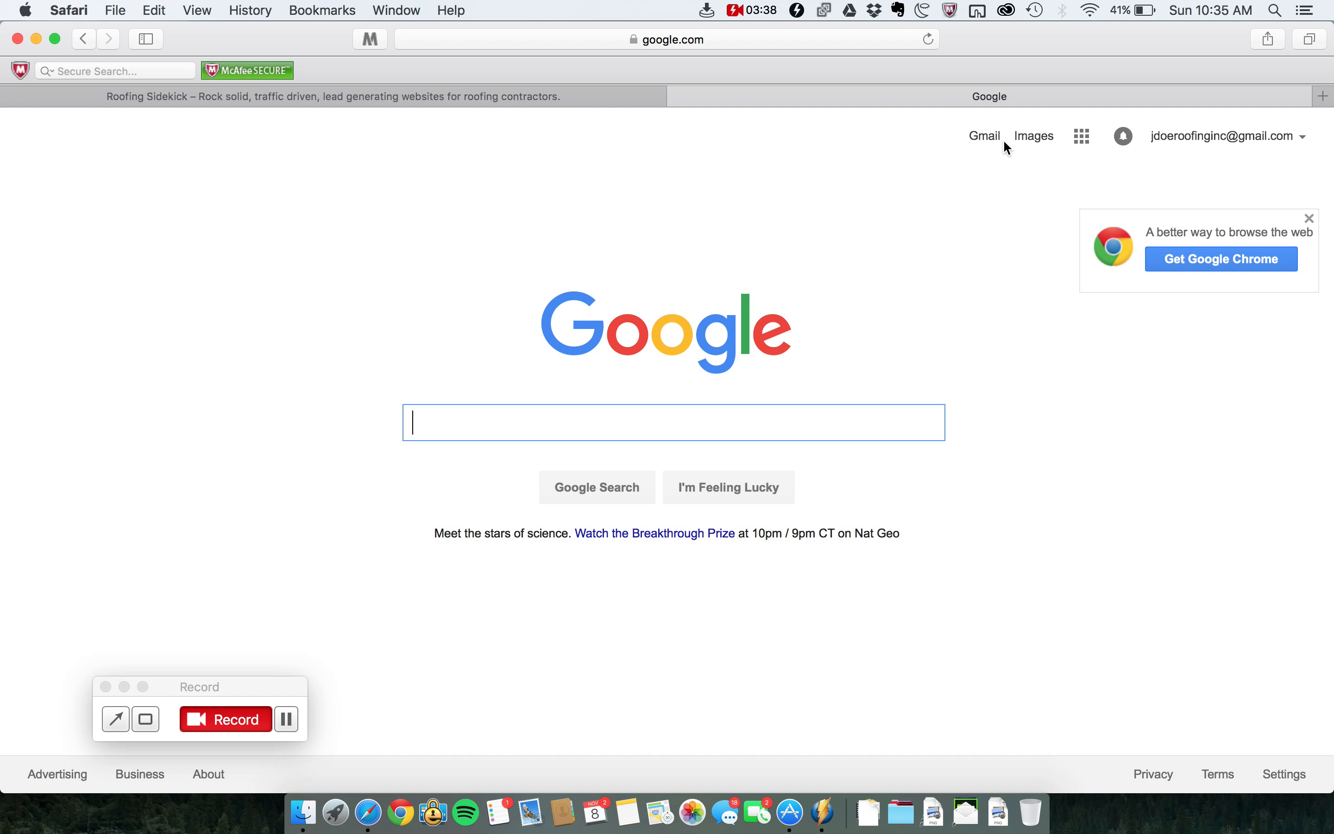
click(1085, 138)
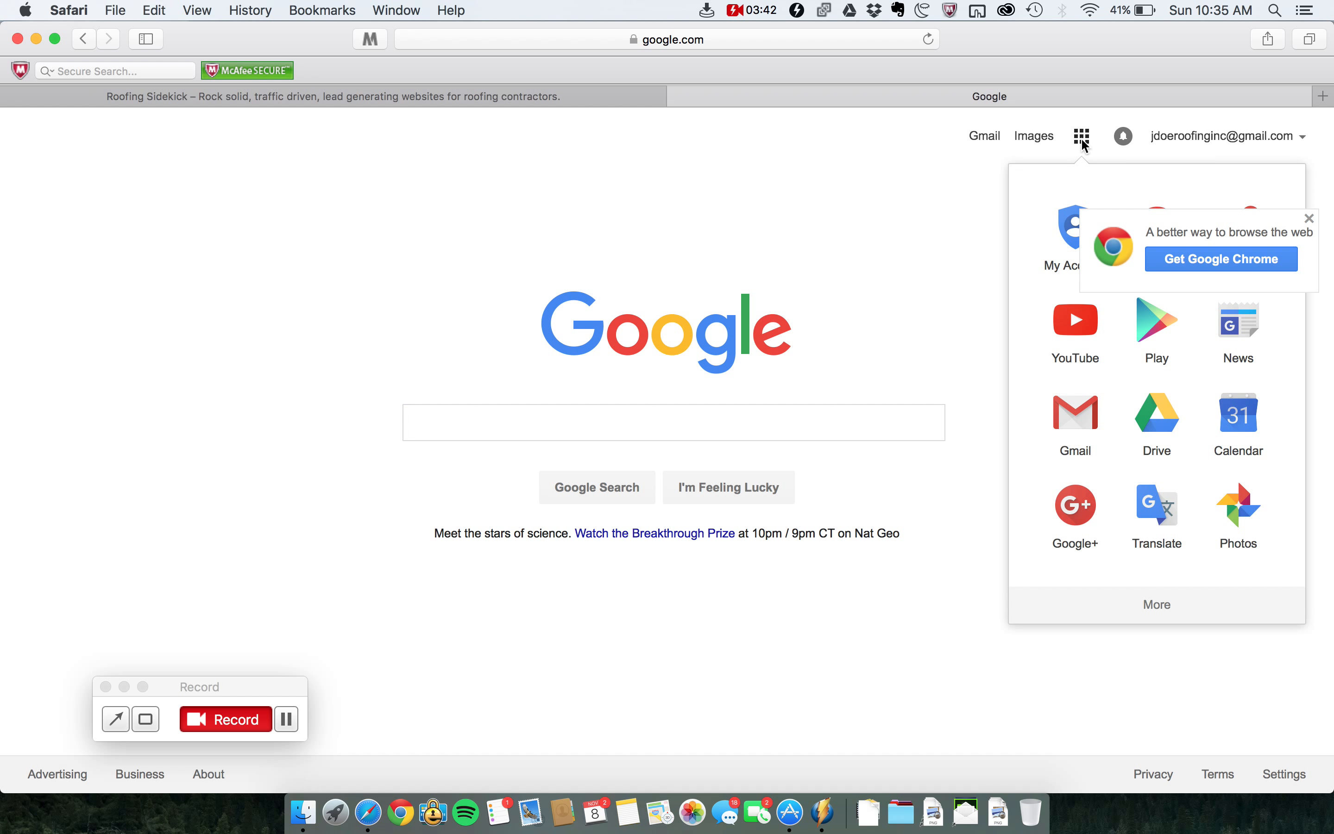
click(1311, 219)
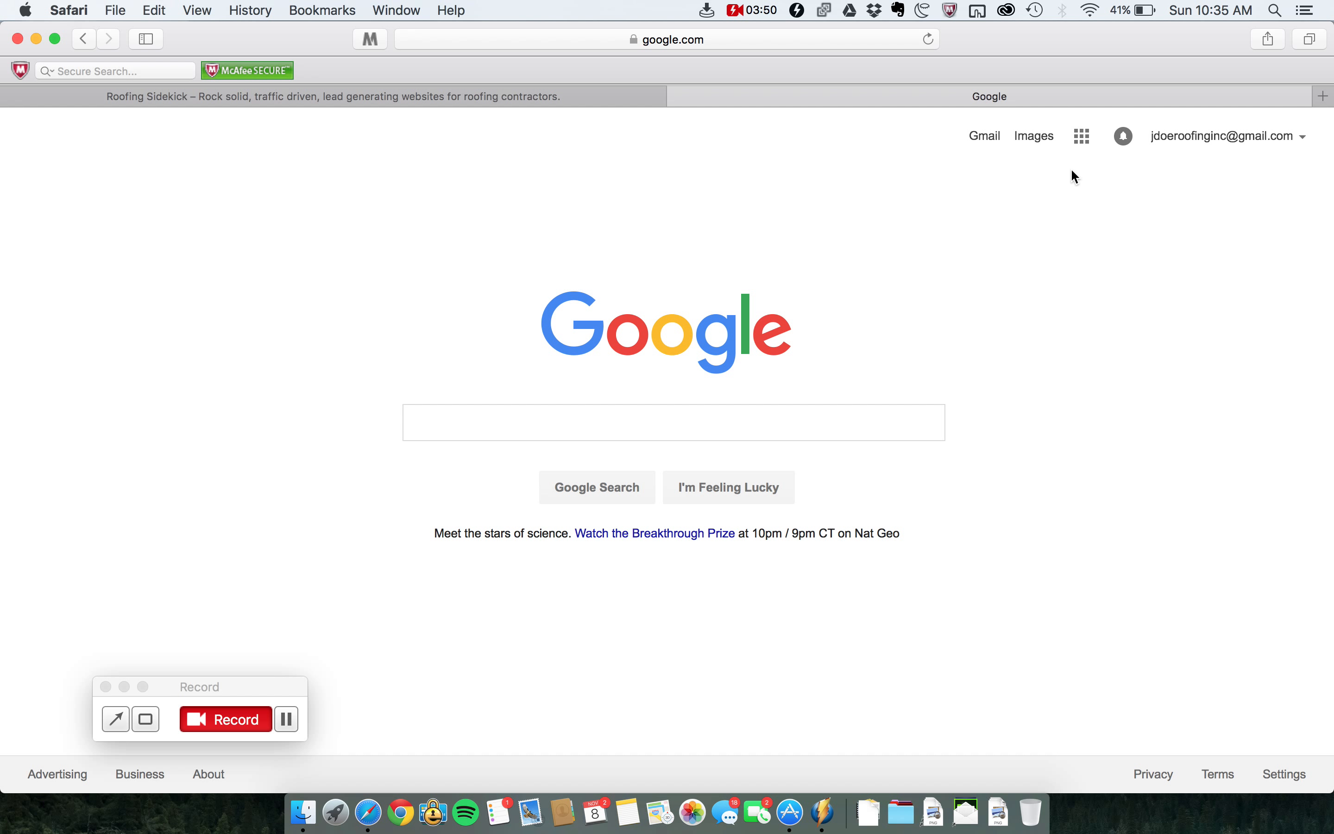
click(1092, 144)
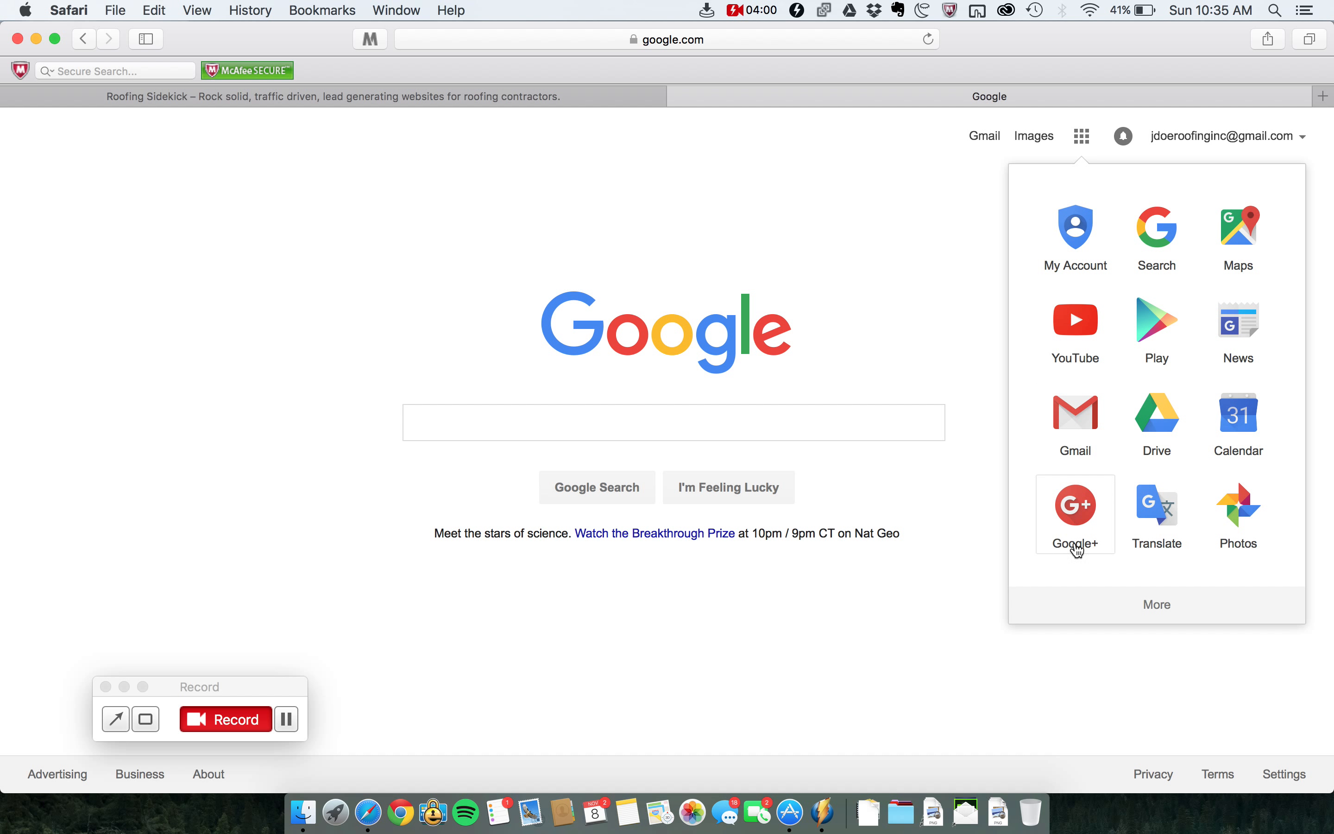
click(1155, 609)
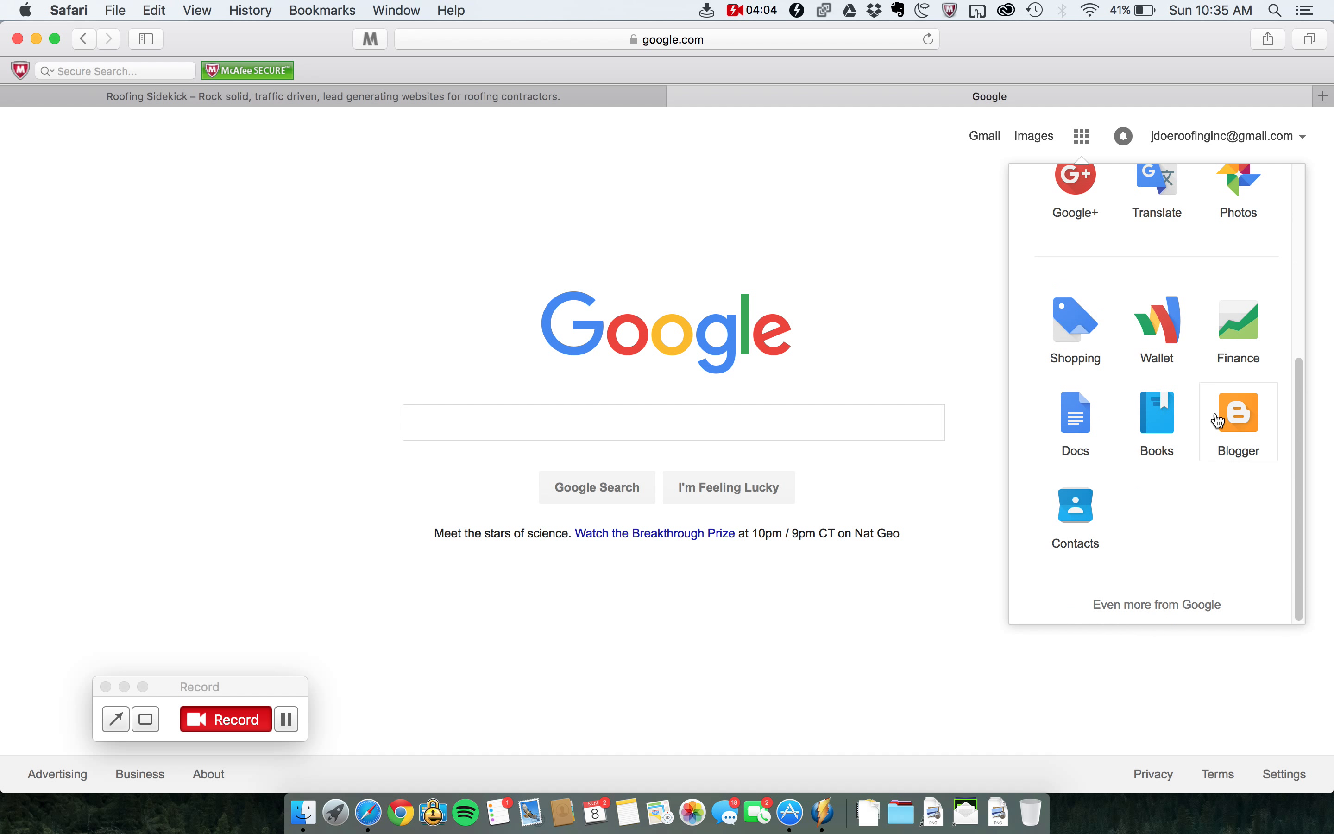
drag(1296, 464, 1287, 259)
click(1082, 546)
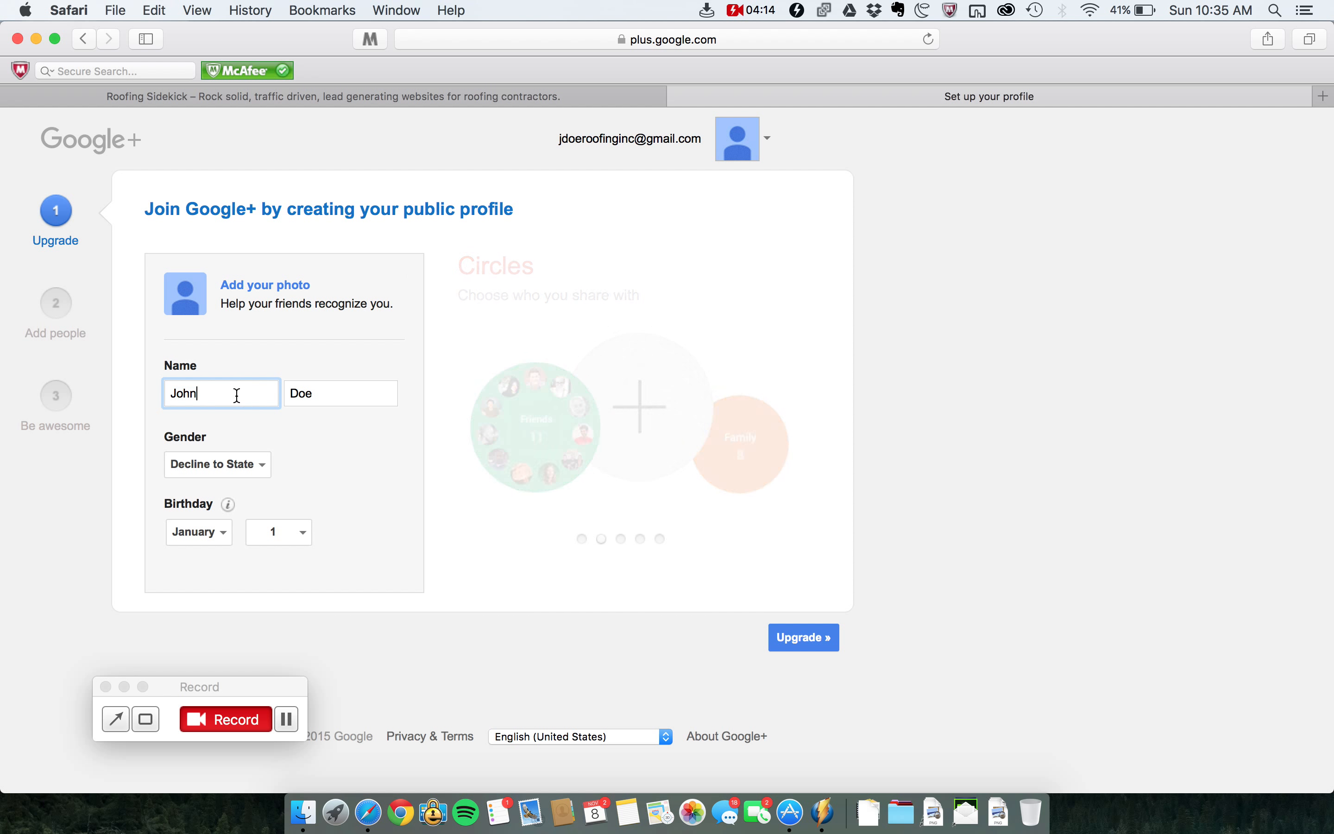
- Set the profile gender to Male, keep the January 1 birthday, and upgrade to Google+
click(319, 393)
click(245, 464)
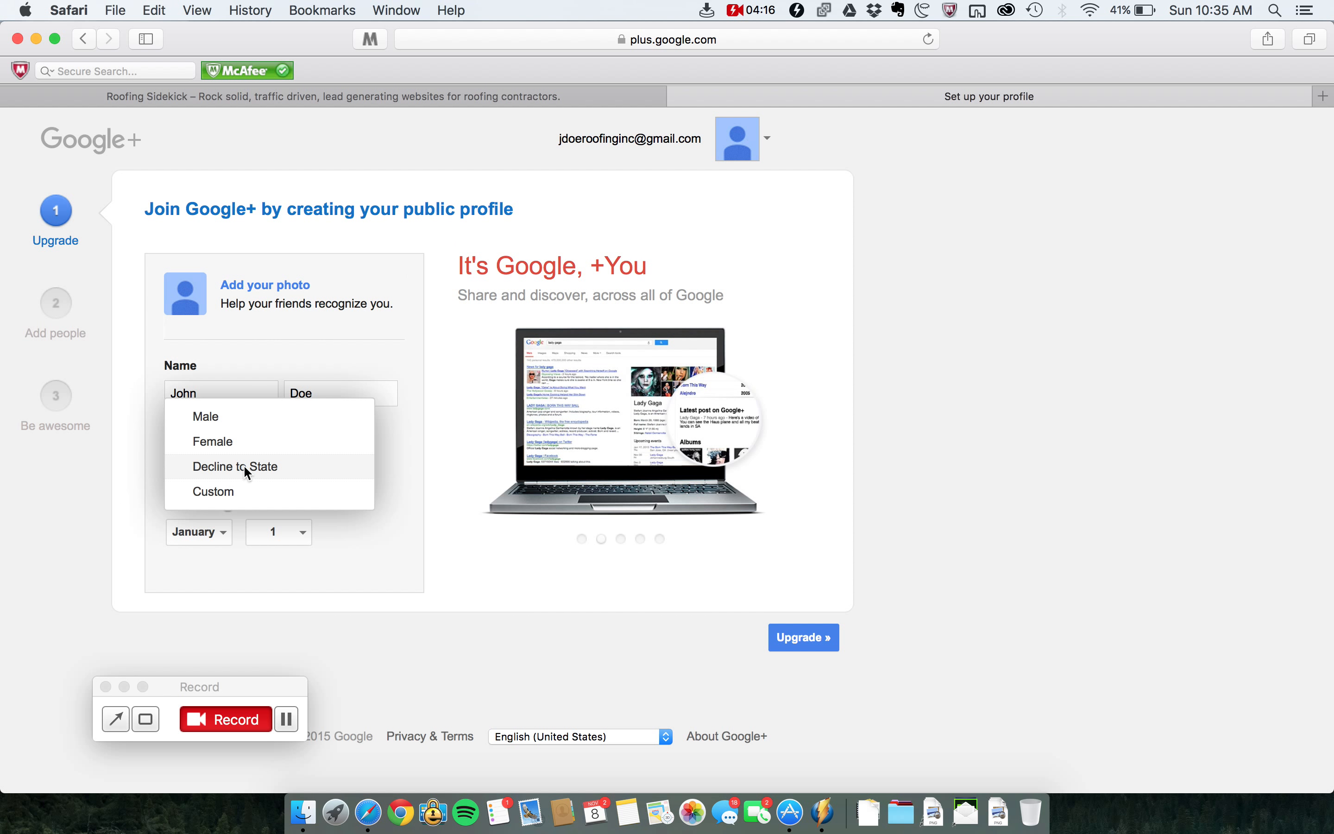
click(249, 467)
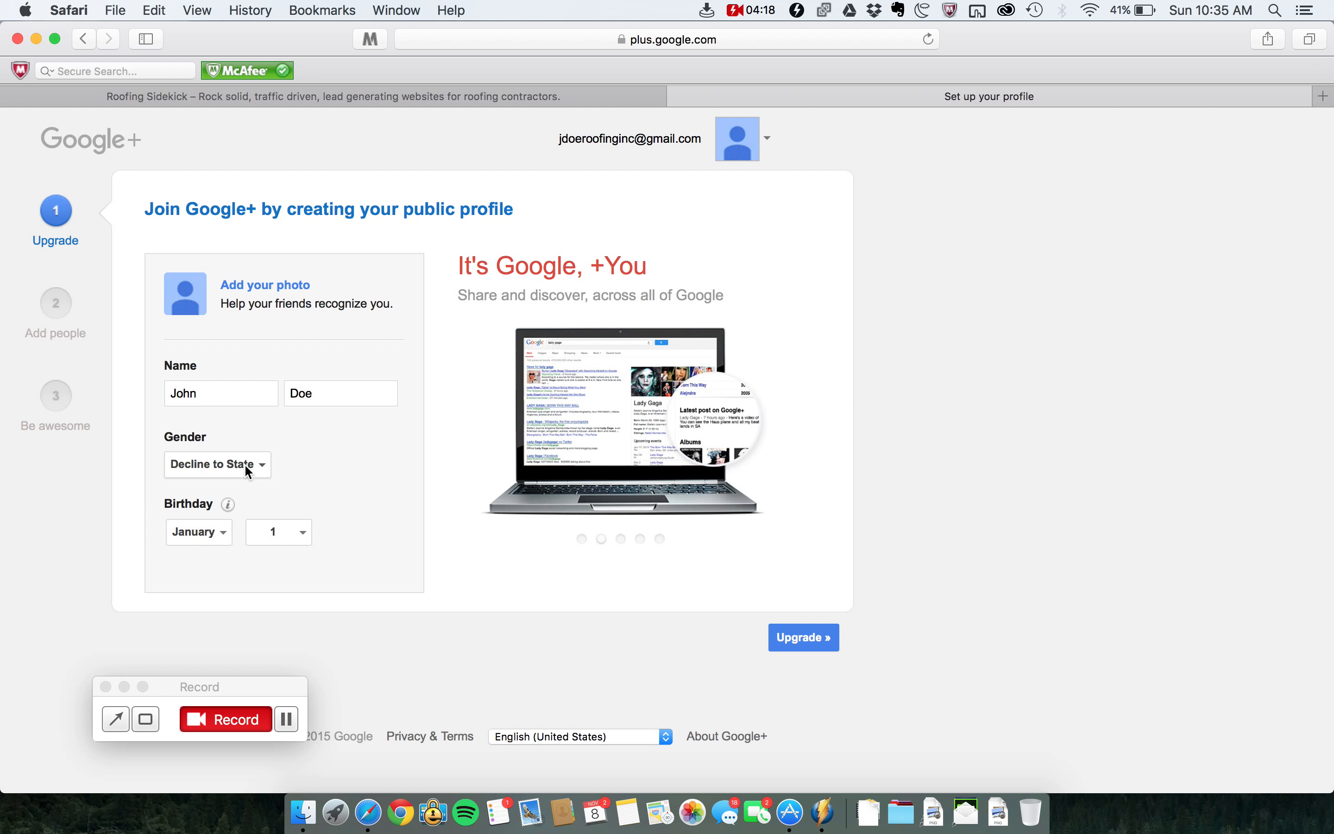
click(244, 463)
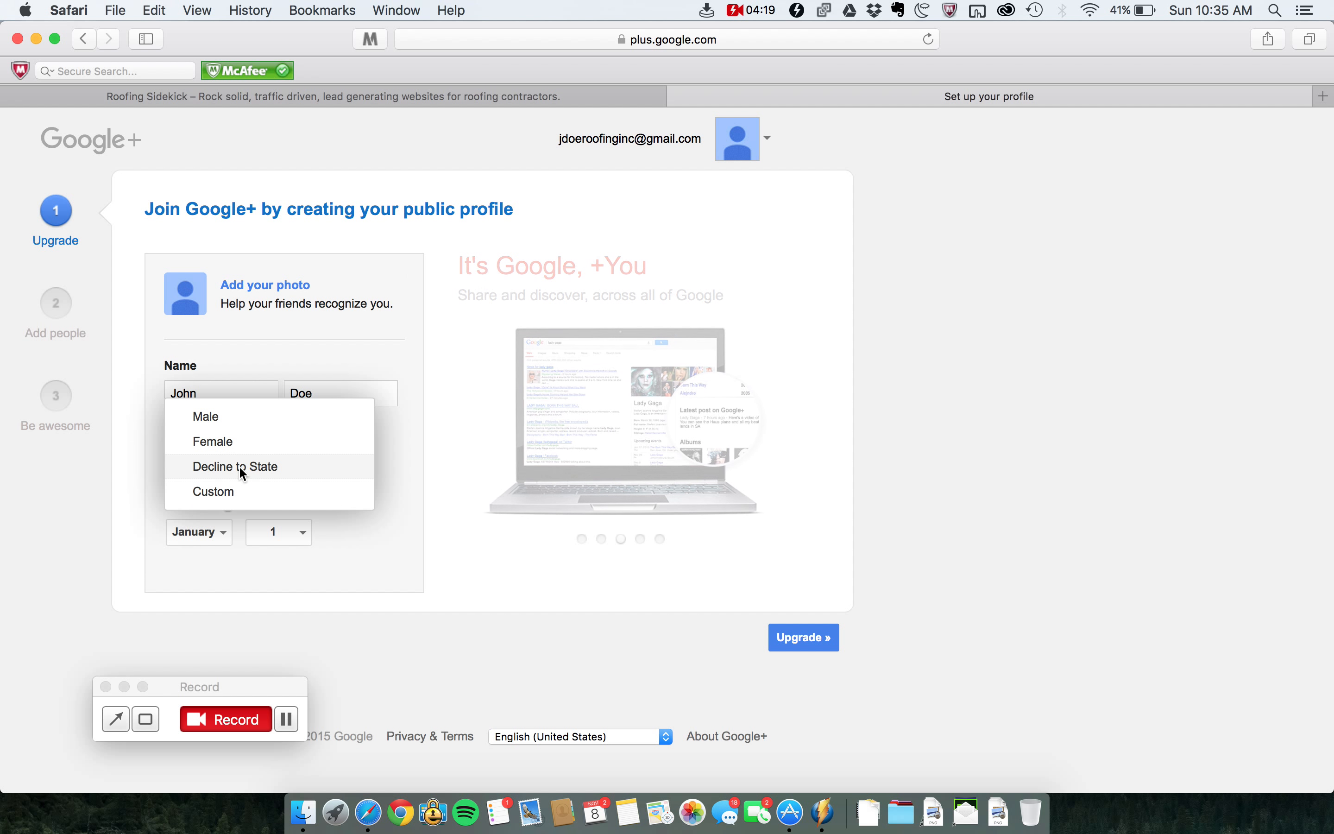
click(249, 417)
click(225, 532)
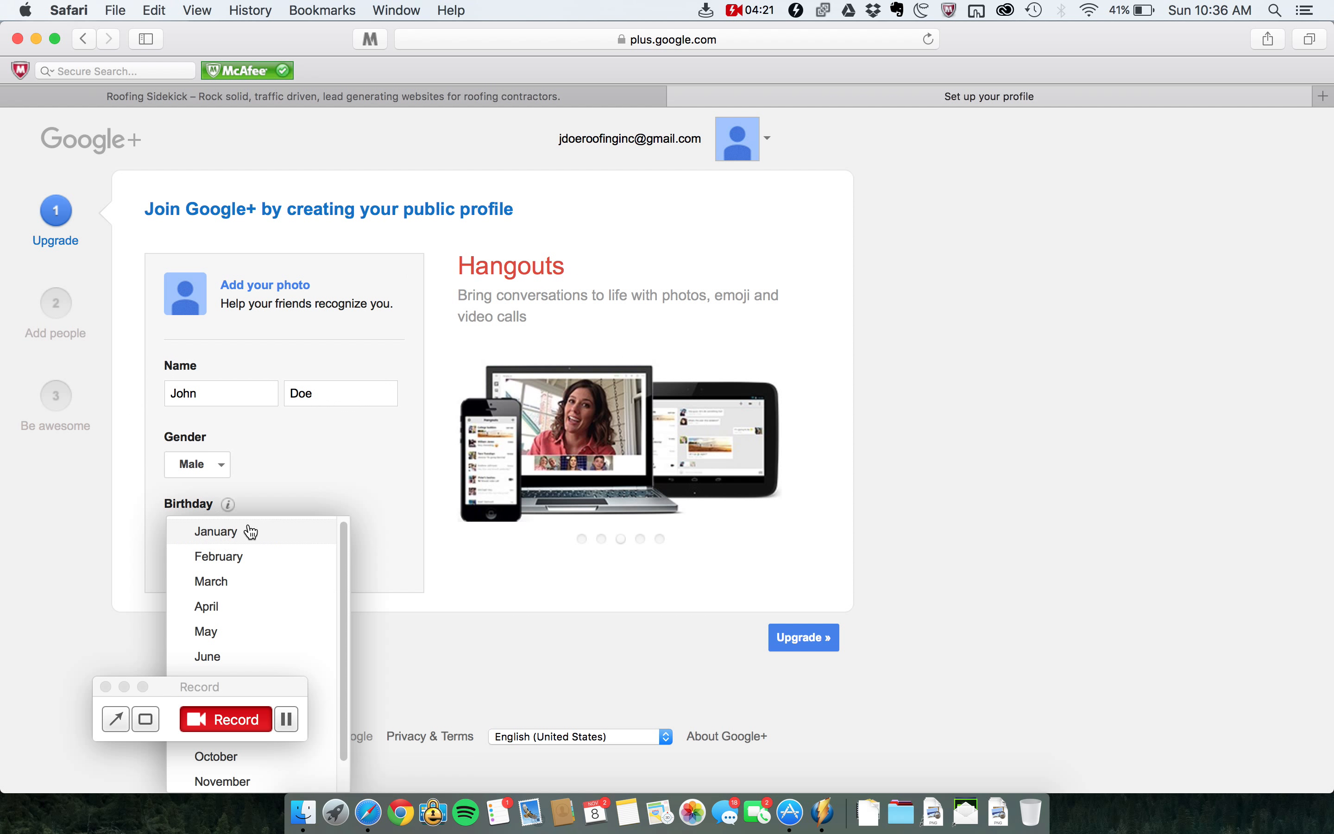
click(322, 455)
scroll(378, 541, down, 1)
scroll(381, 546, up, 1)
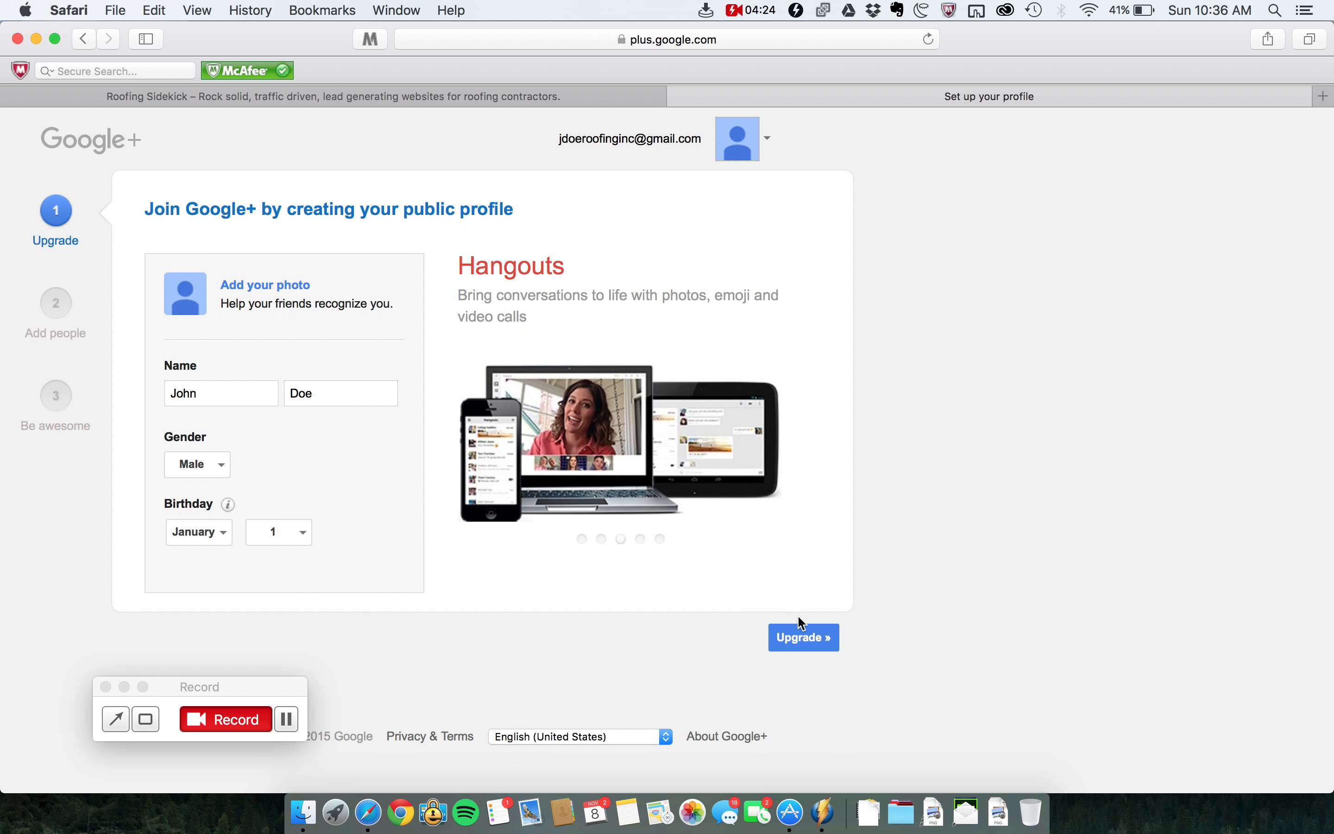
click(803, 641)
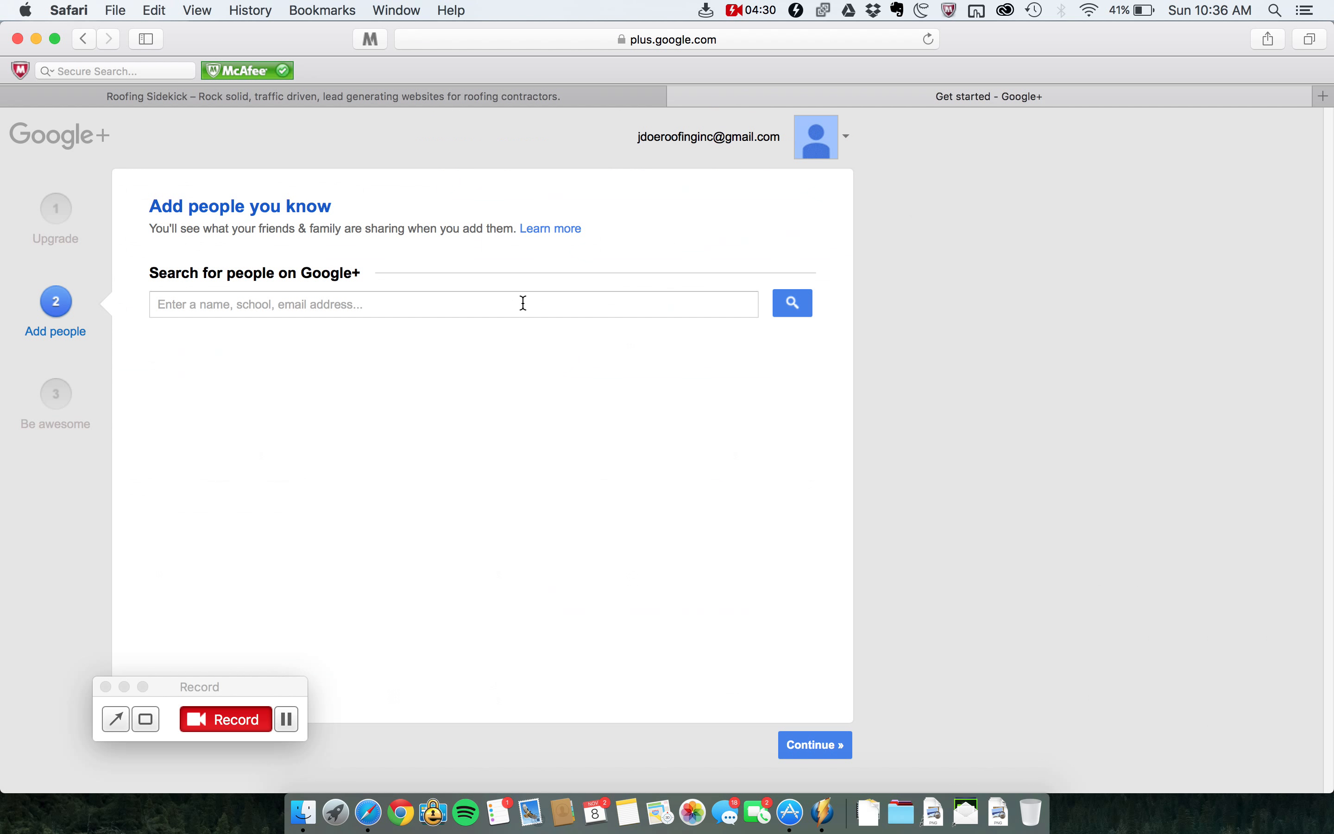
- Continue past the Add people you know page without adding anyone
click(286, 719)
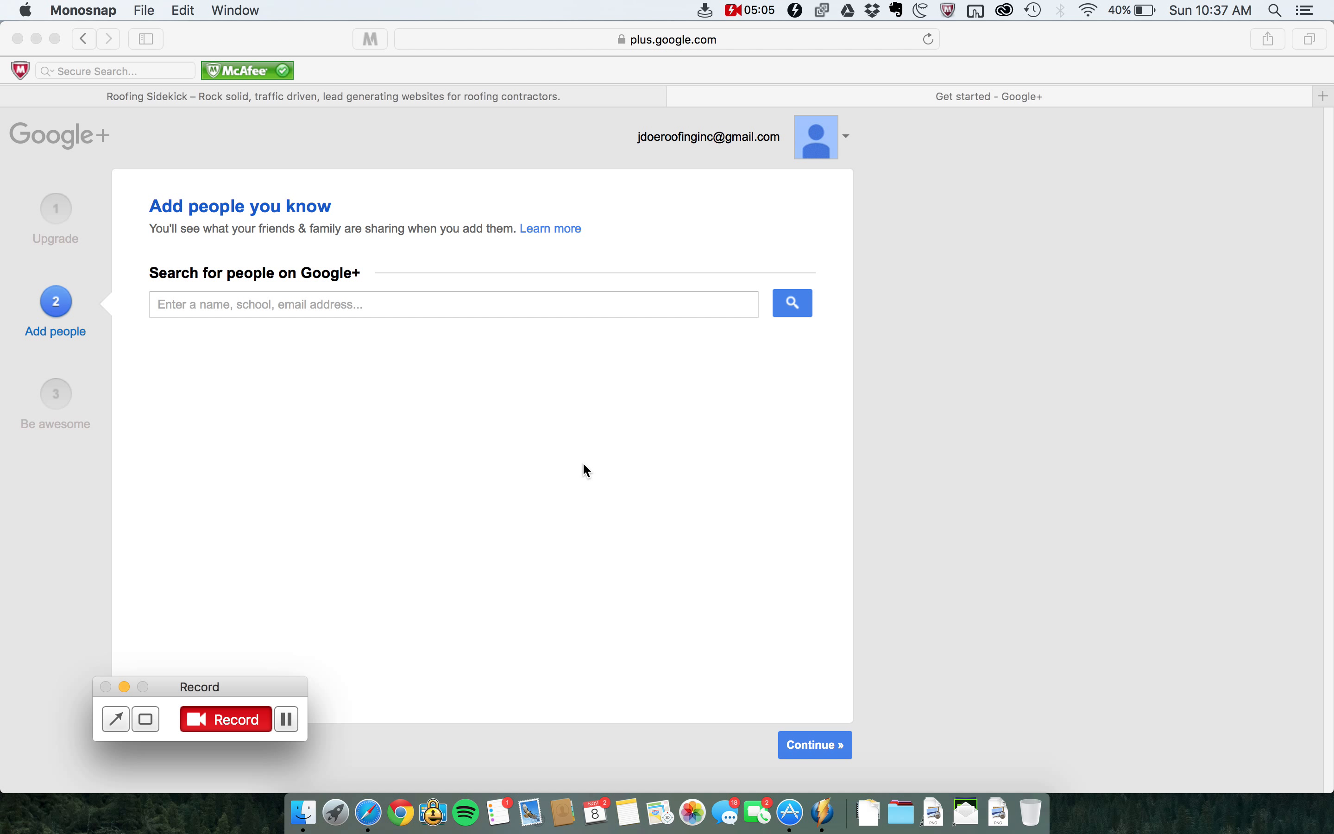
click(810, 746)
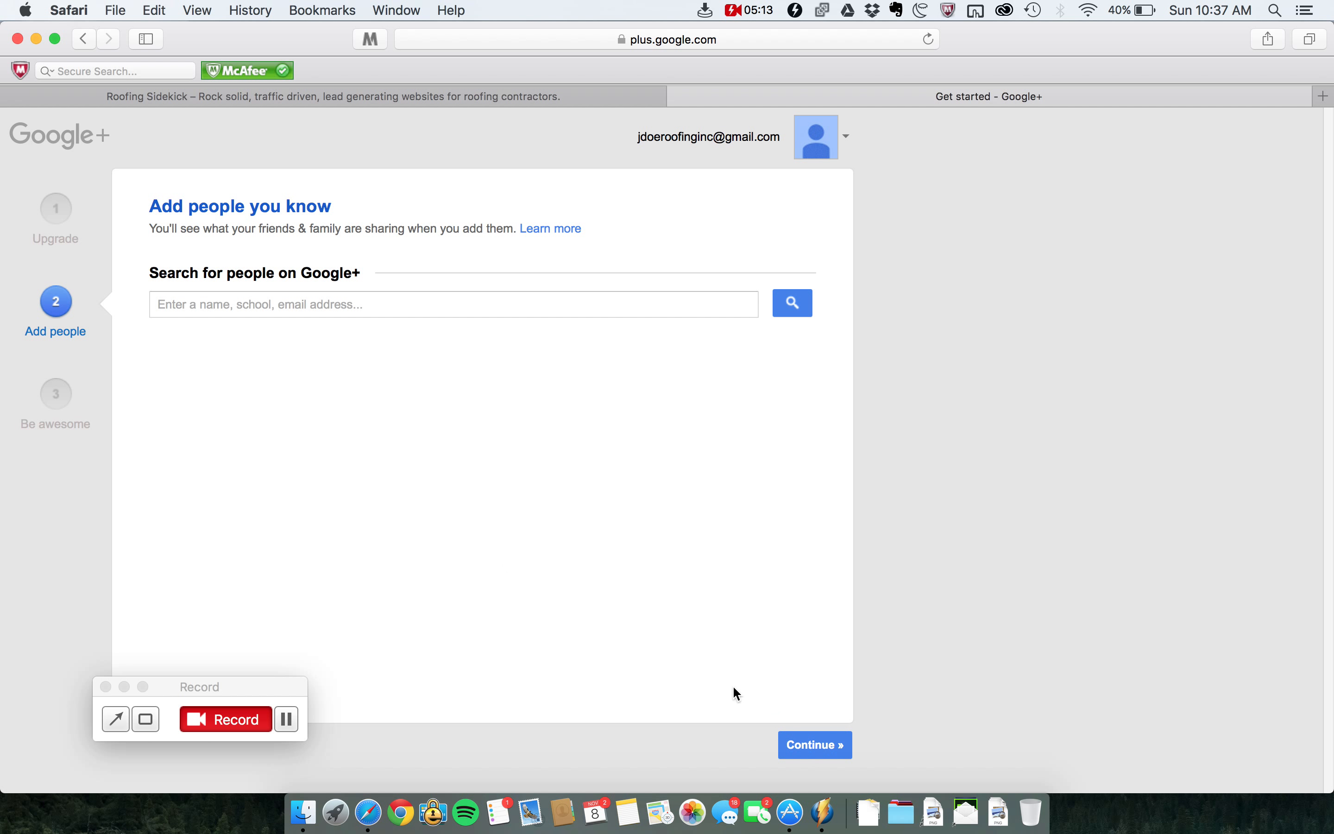
click(803, 745)
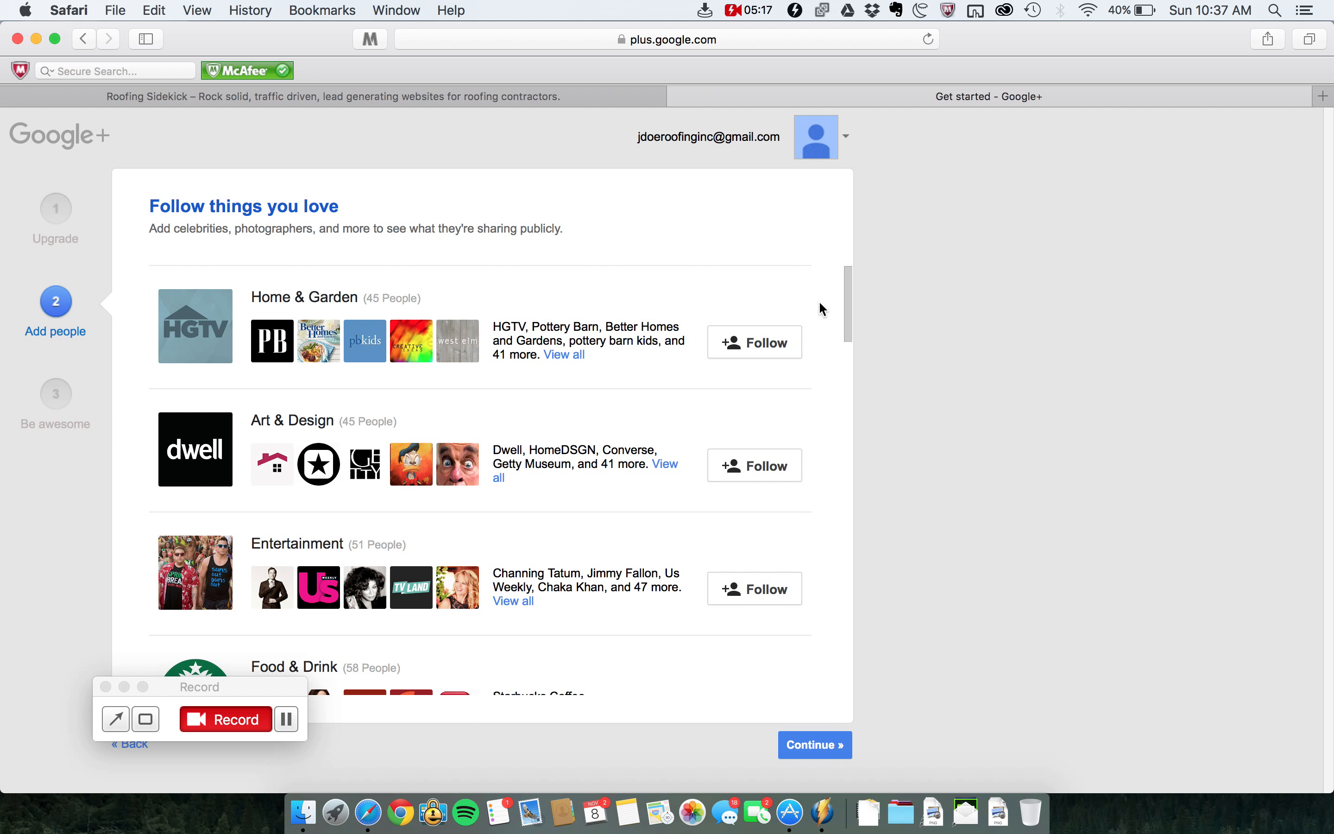
- Skip the Follow things you love suggestions and choose Continue anyway in the lonely warning
drag(854, 305, 853, 599)
click(849, 523)
click(293, 720)
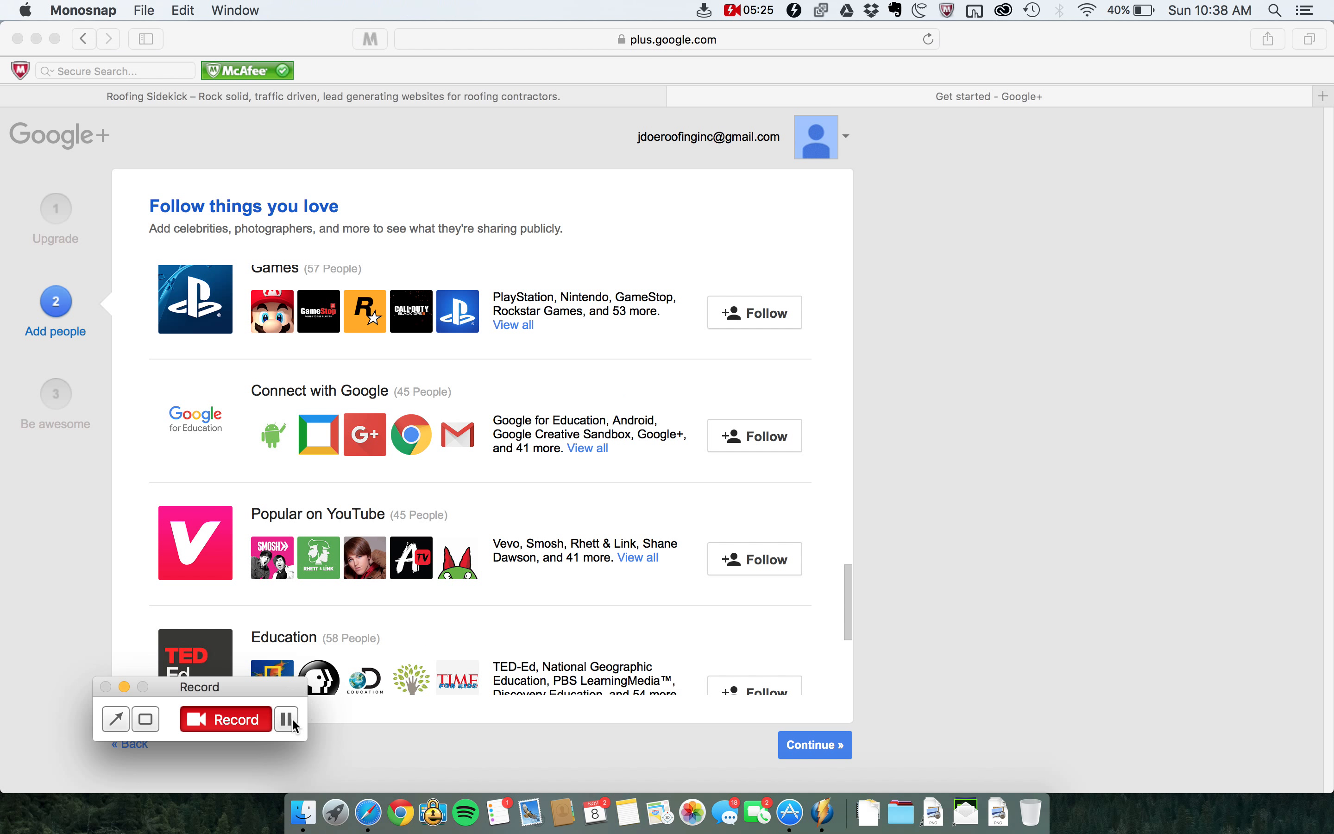
drag(850, 596, 837, 670)
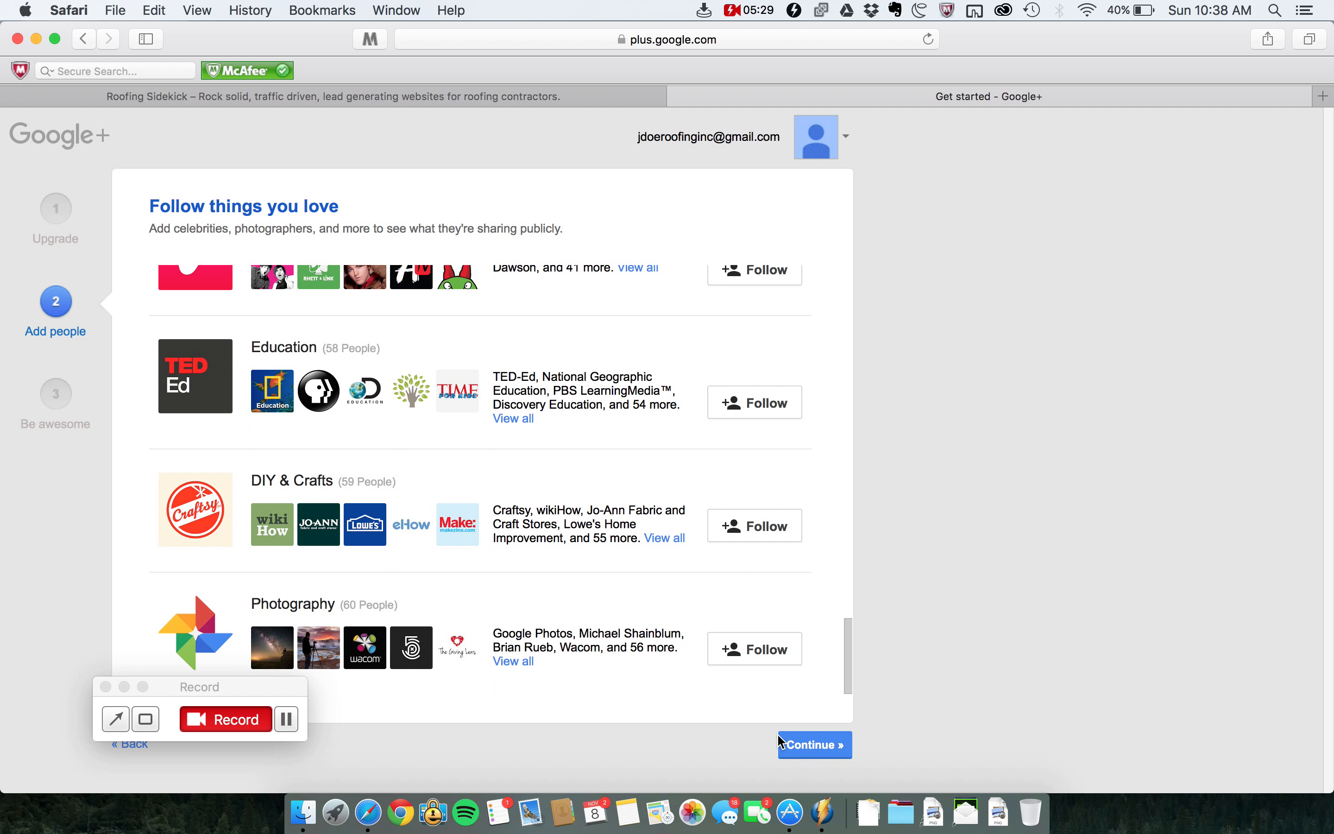
click(816, 747)
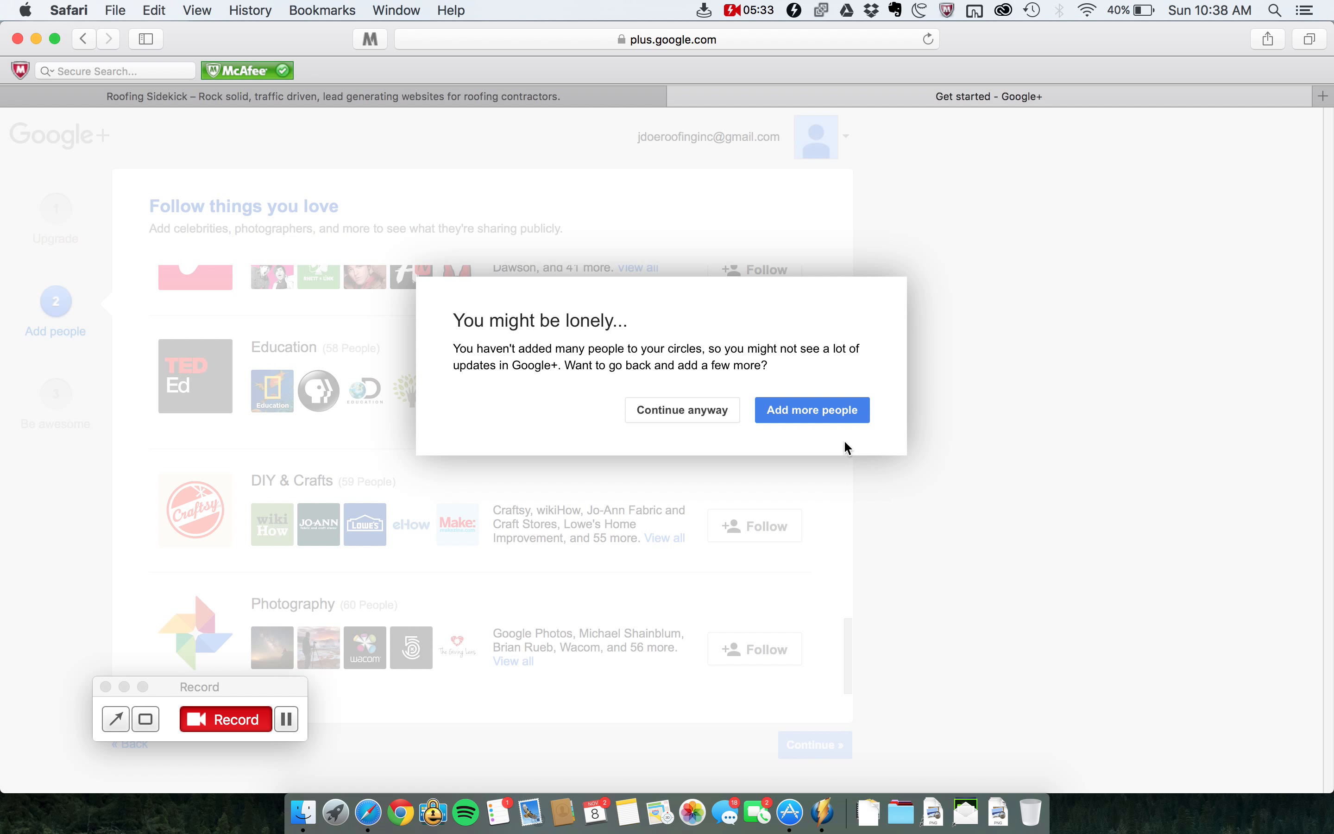
click(710, 408)
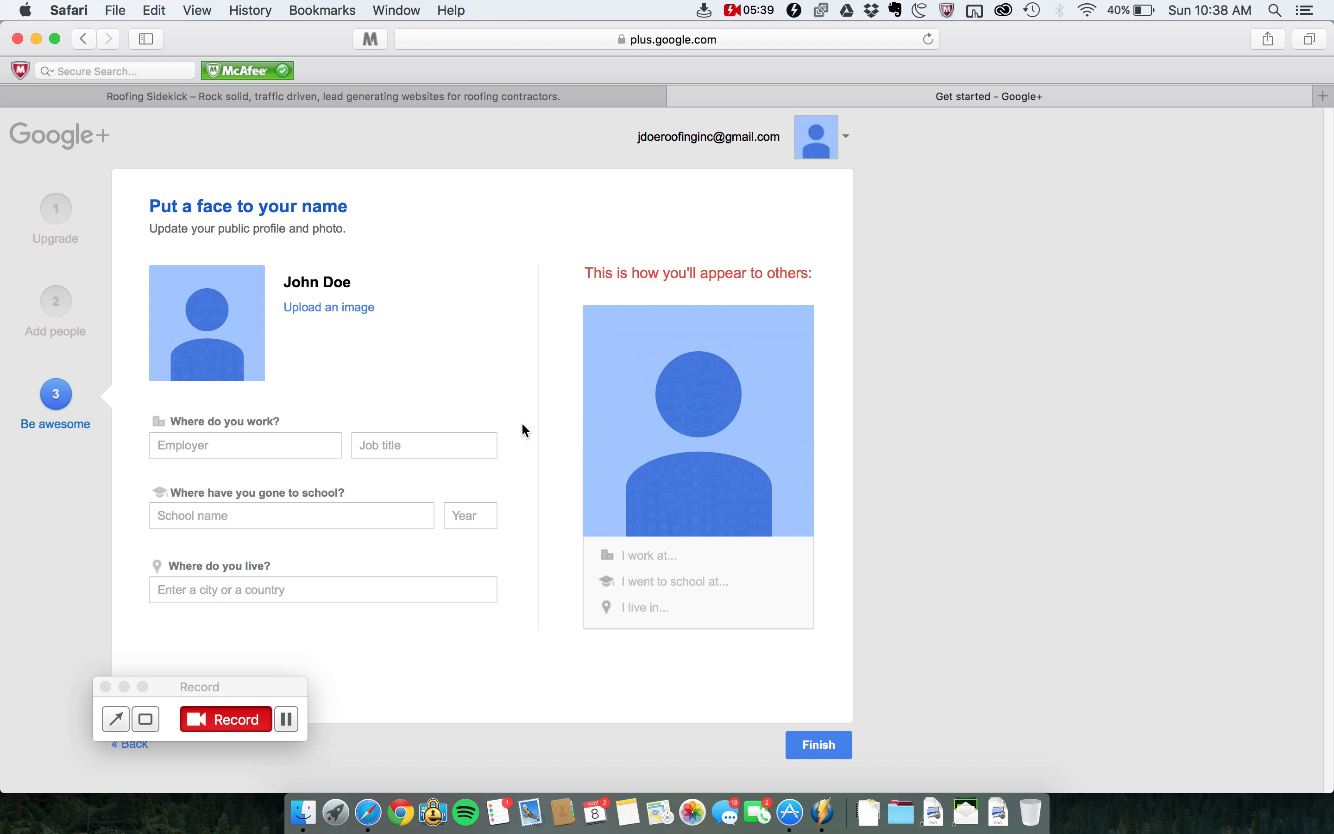
- Enter JDoe Roofing Inc as the employer and Owner as the job title
click(304, 451)
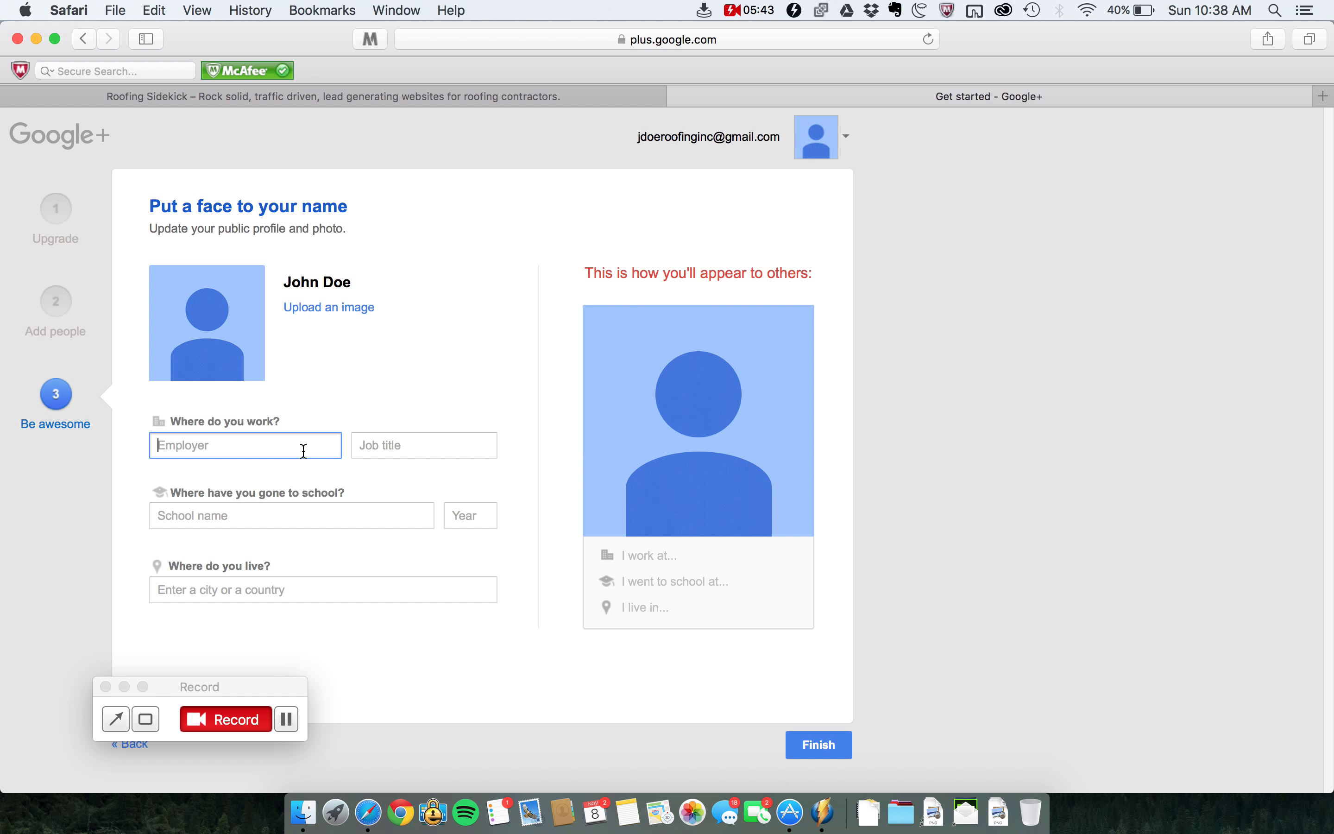
text(Jdo)
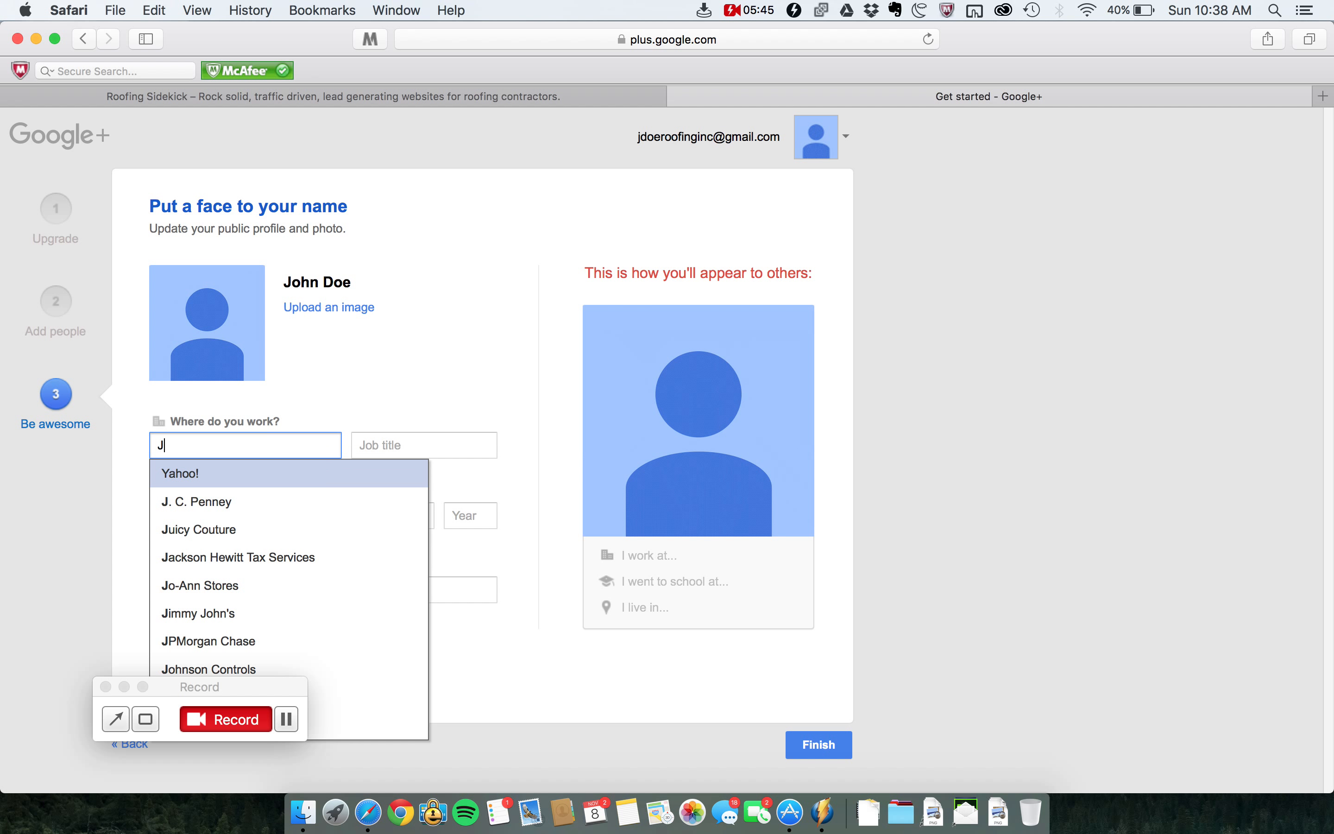
key(BackSpace)
key(BackSpace)
text(Doe Roofing Inc)
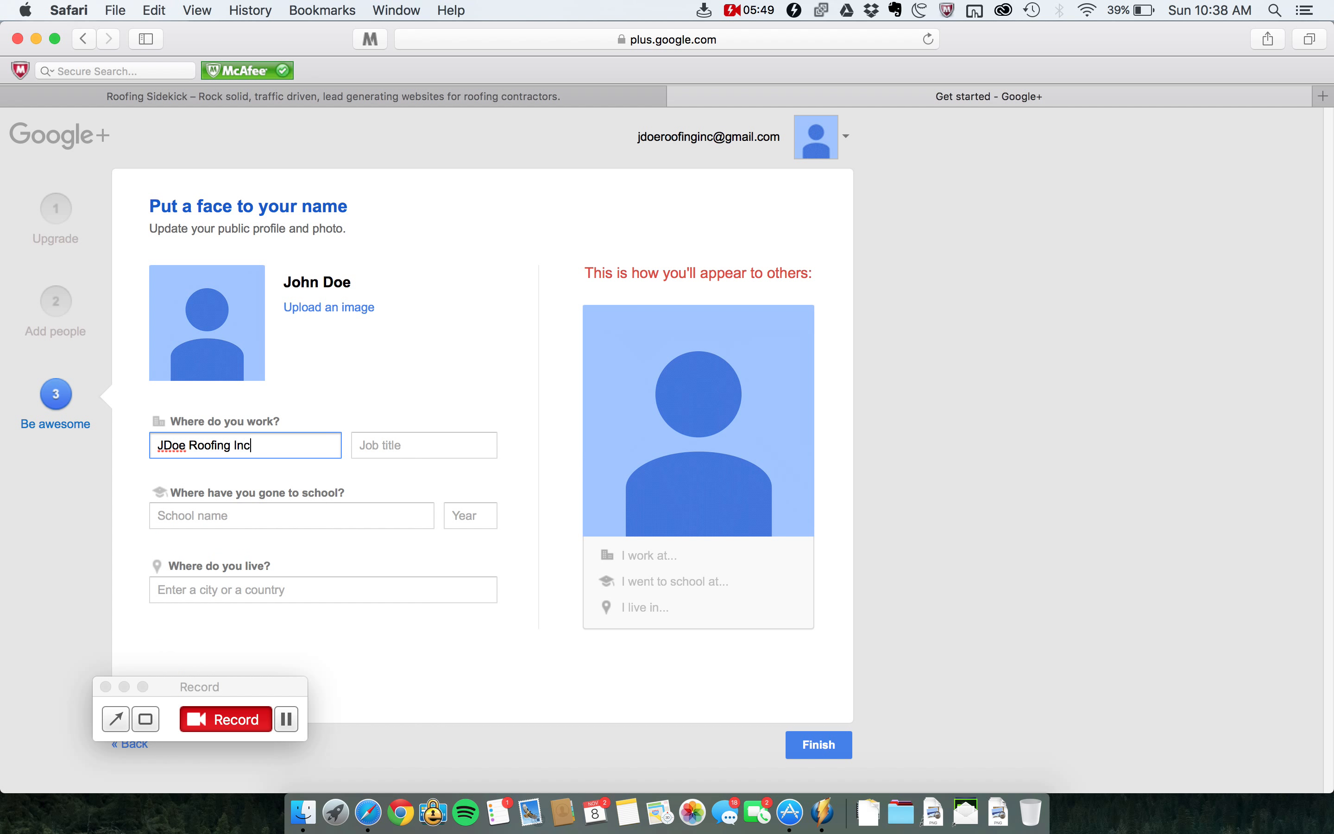
key(Tab)
text(Owner)
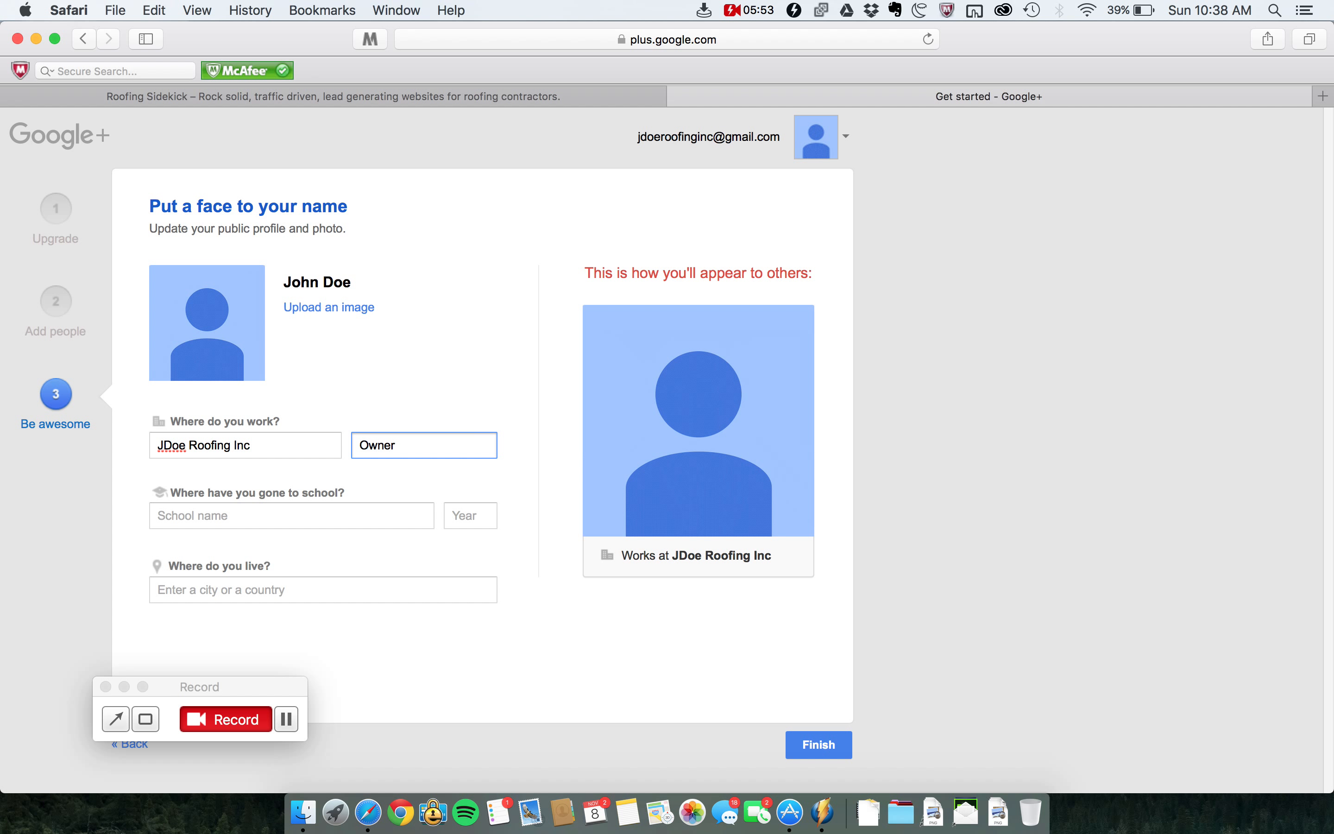
key(Tab)
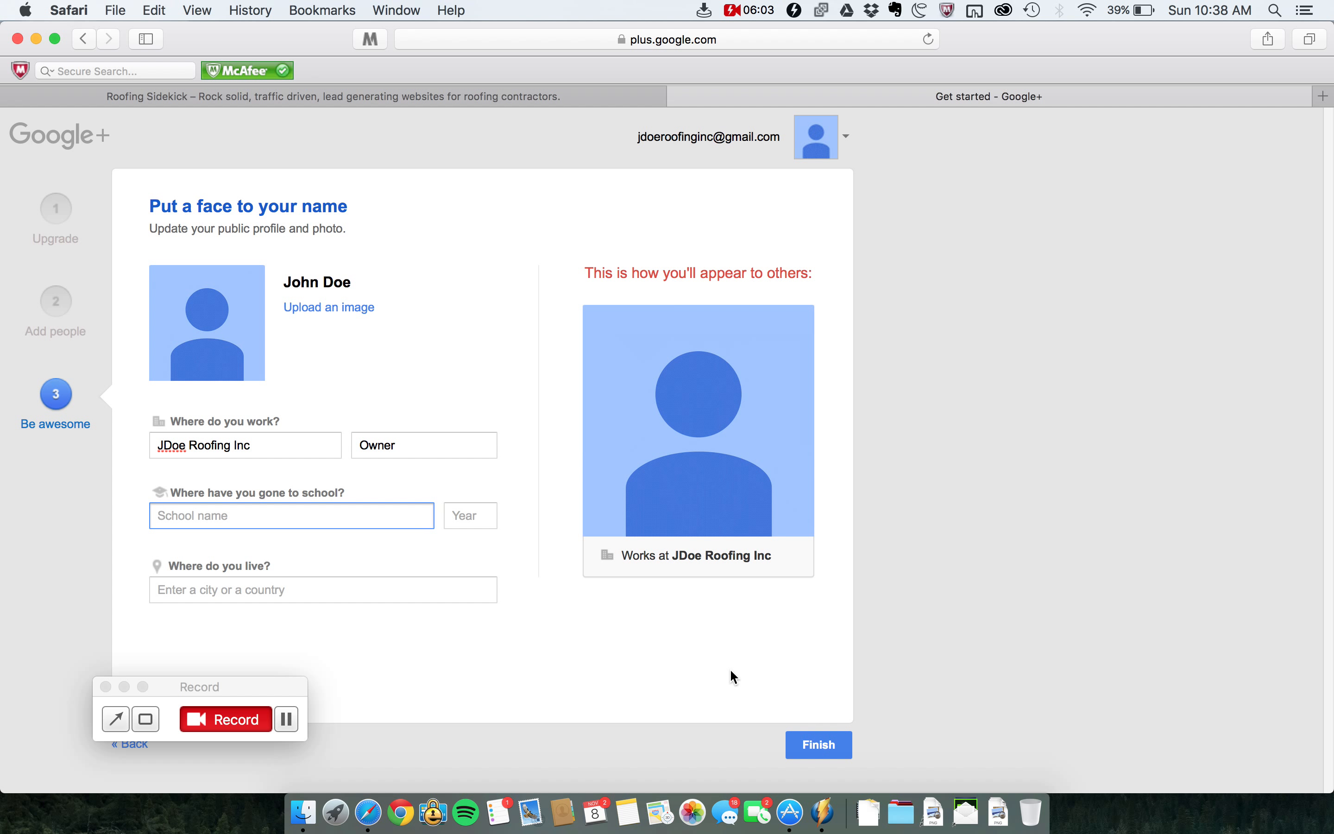
click(292, 727)
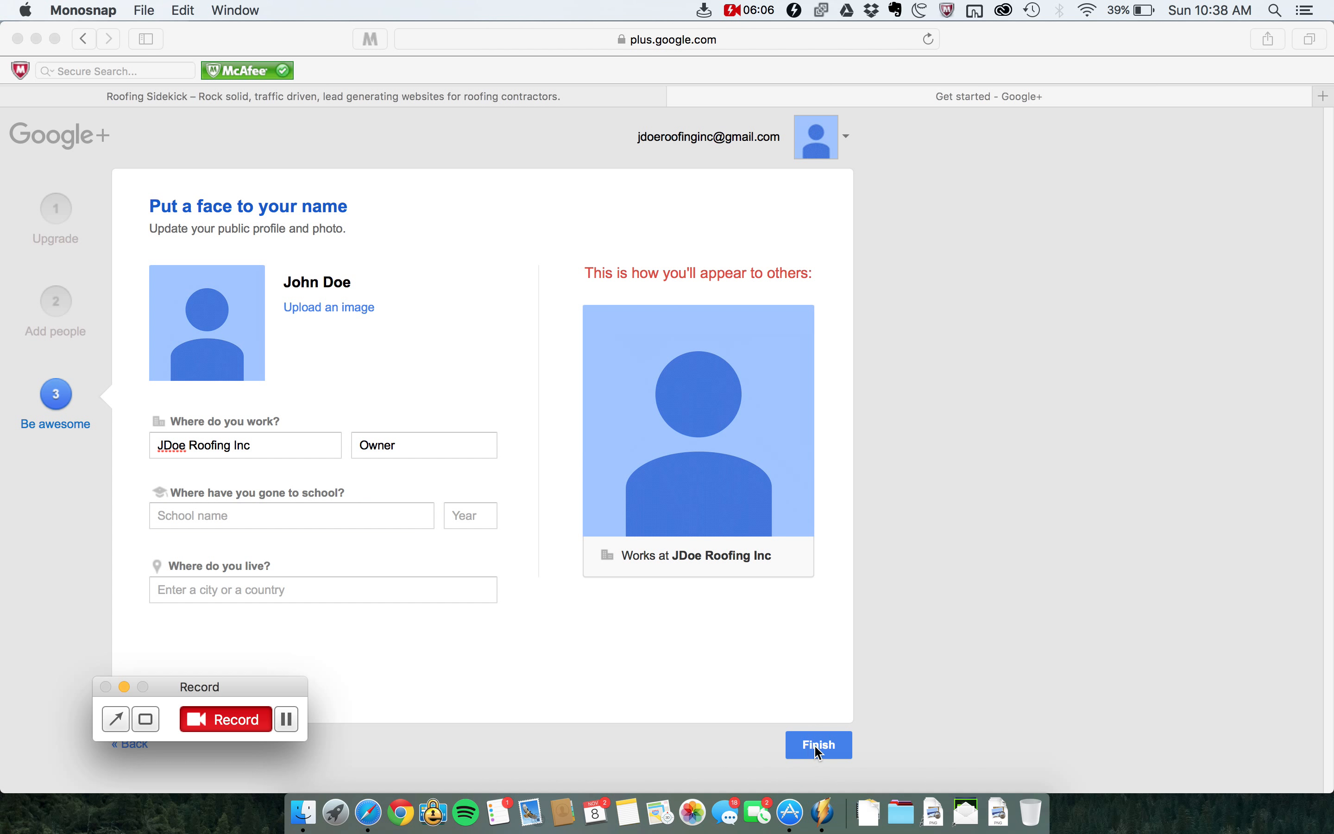
click(815, 744)
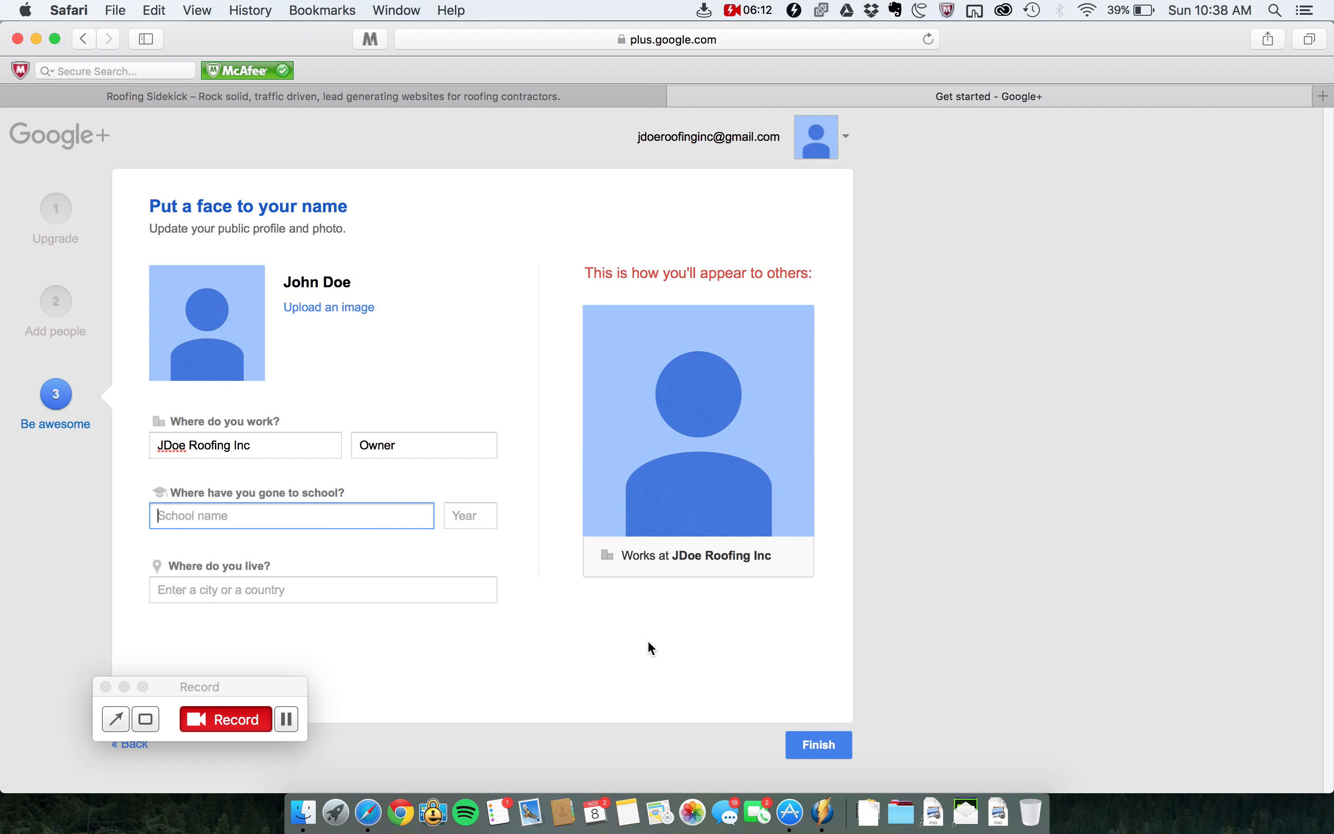
- Save the finished Google+ profile and dismiss the Welcome dialog, navigation tip and Collections tip
click(799, 741)
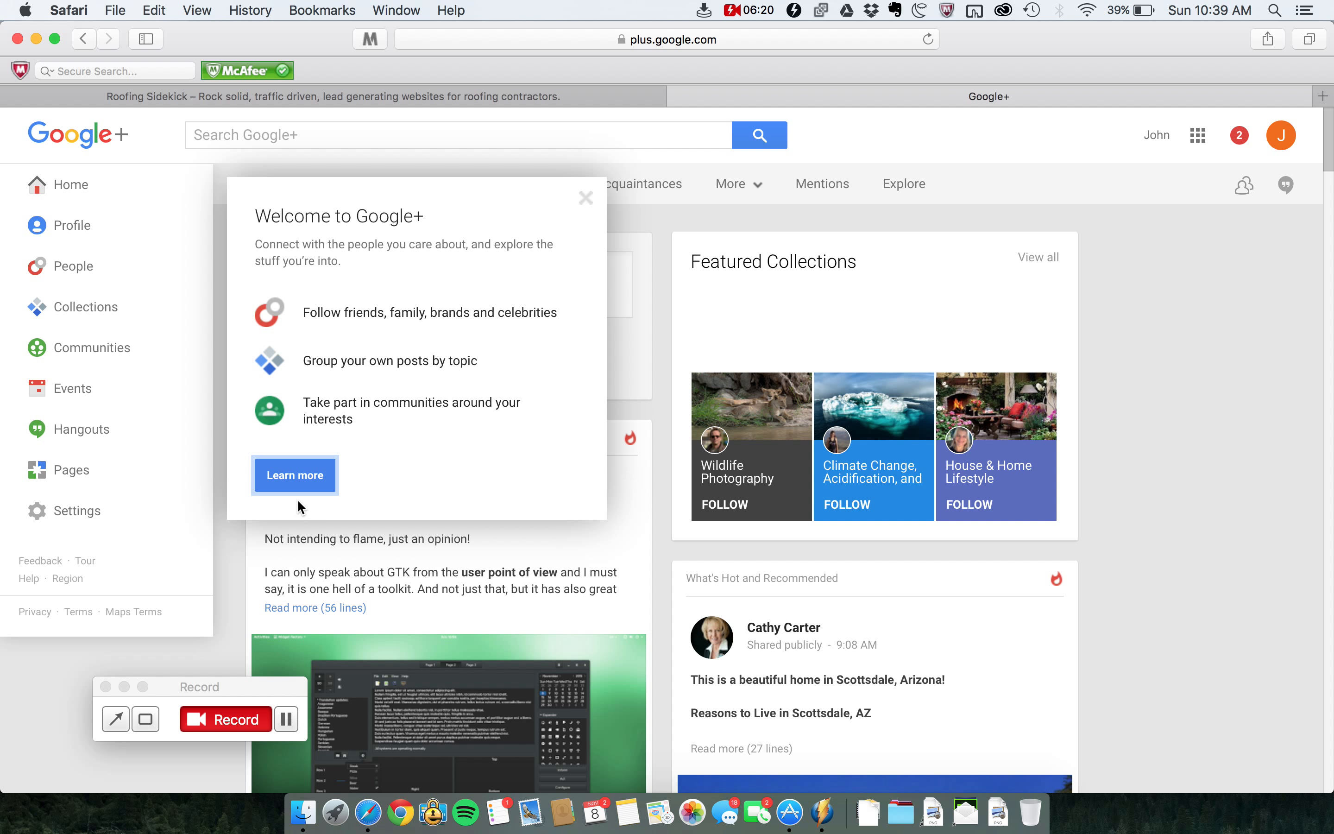
click(286, 719)
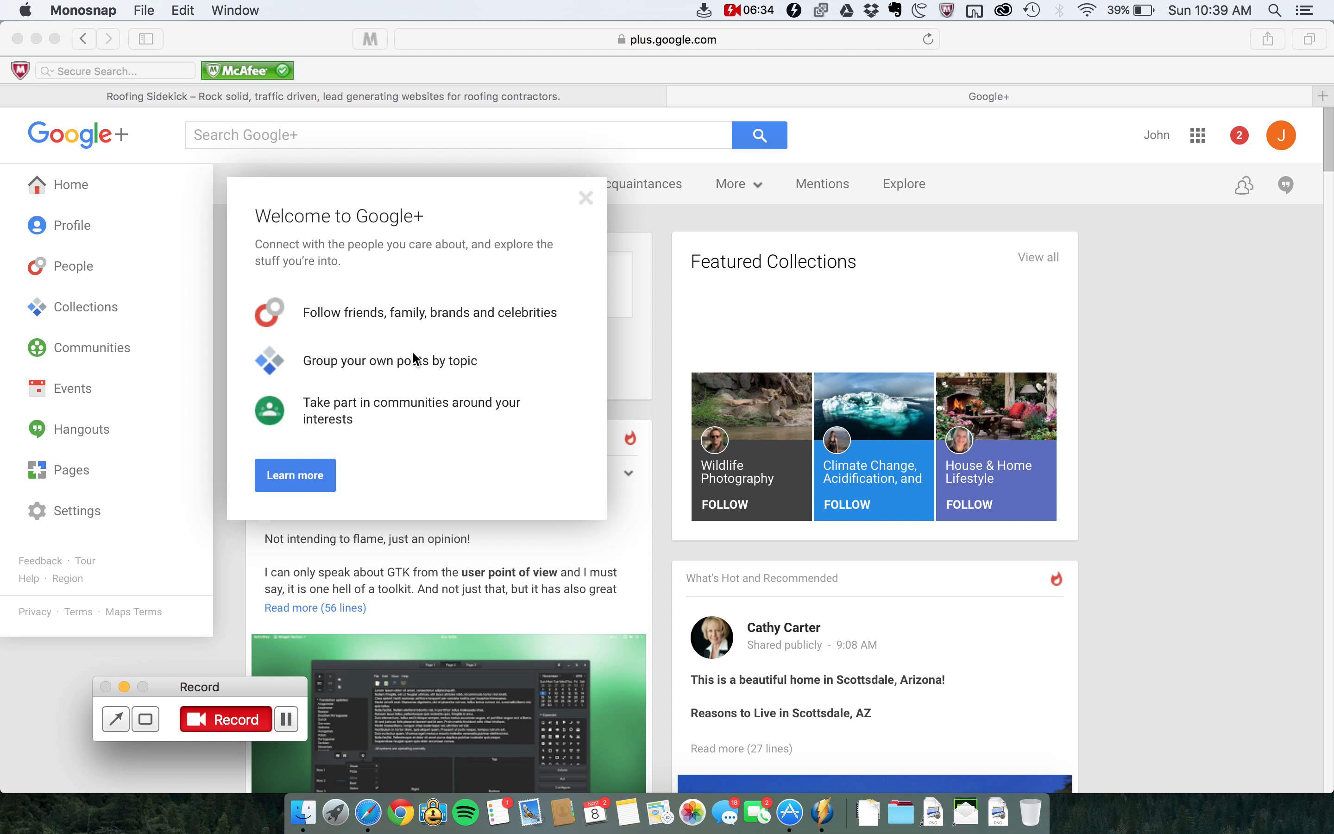
click(588, 199)
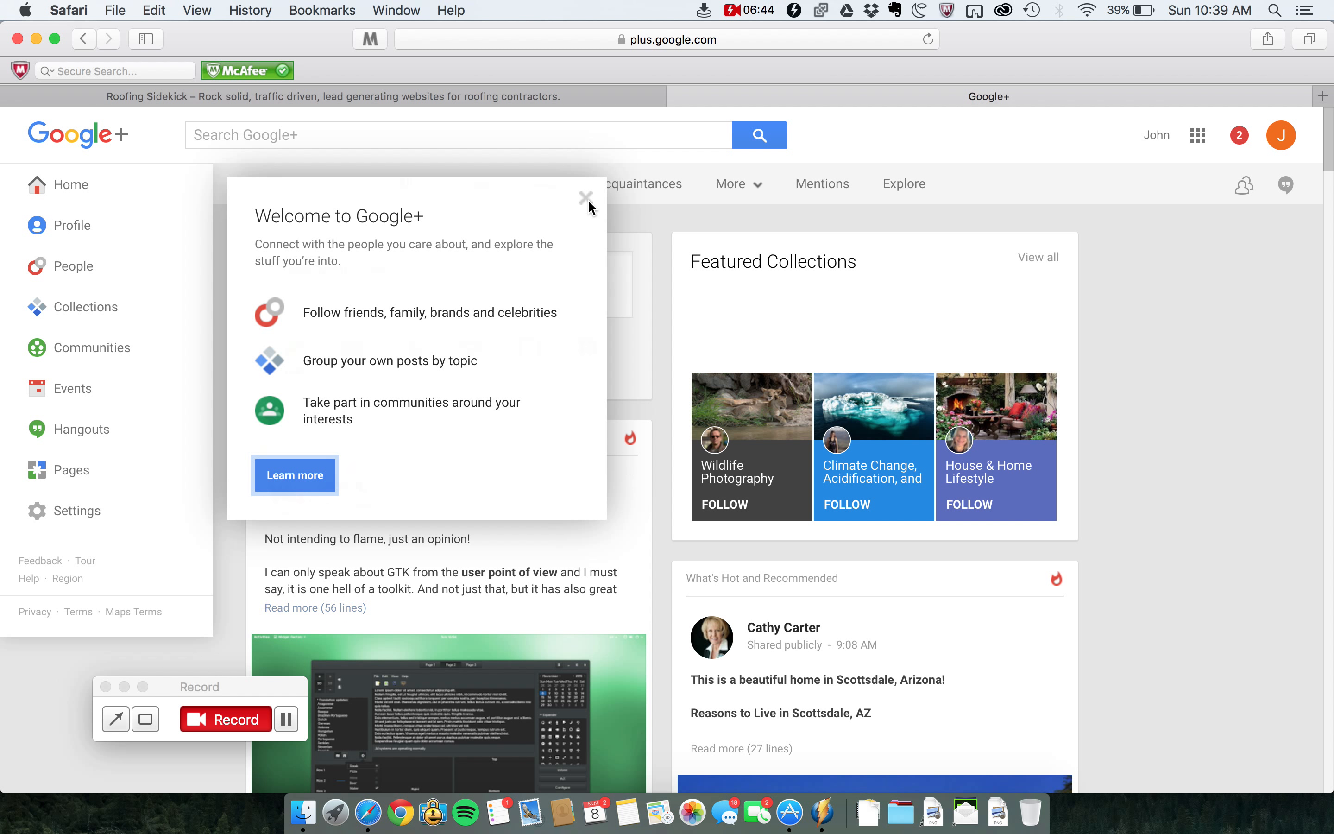
click(588, 199)
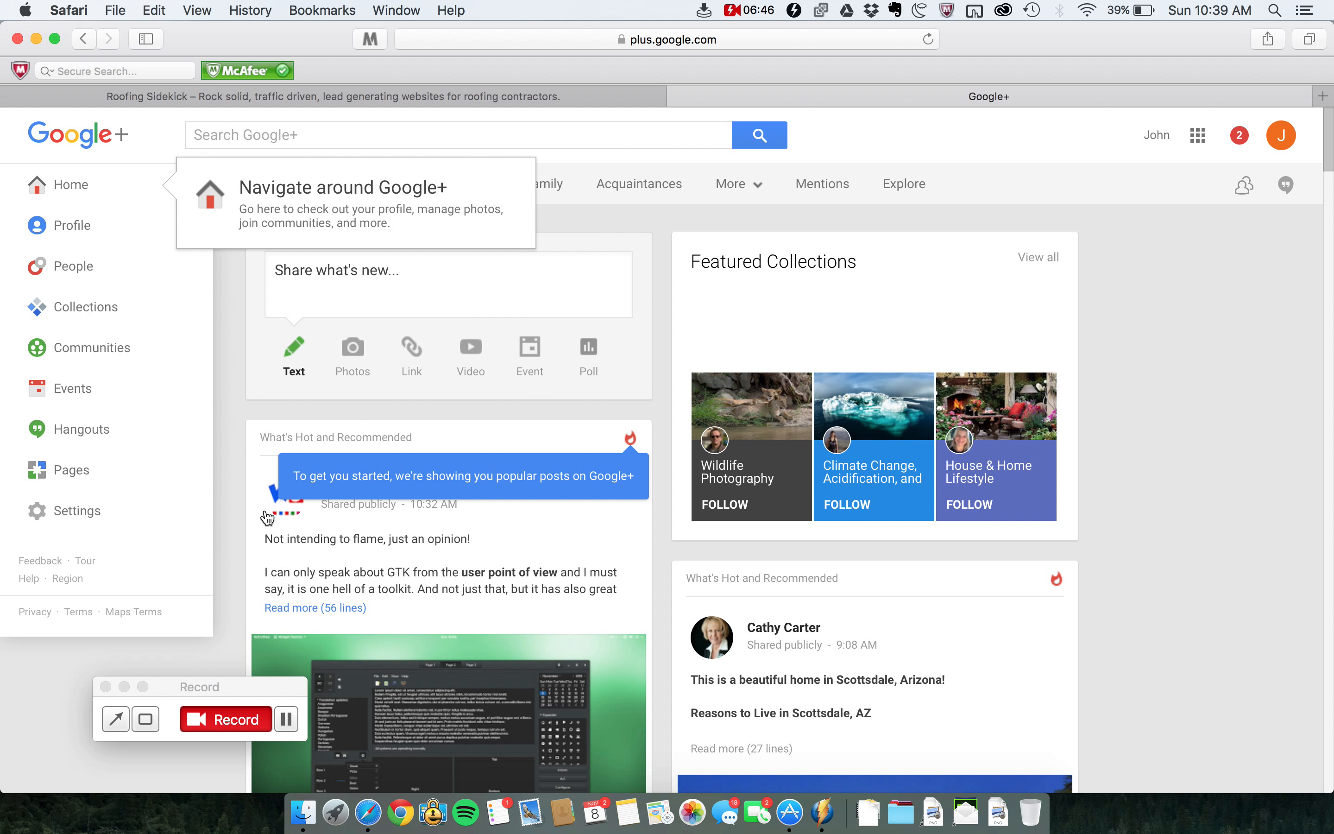
click(224, 324)
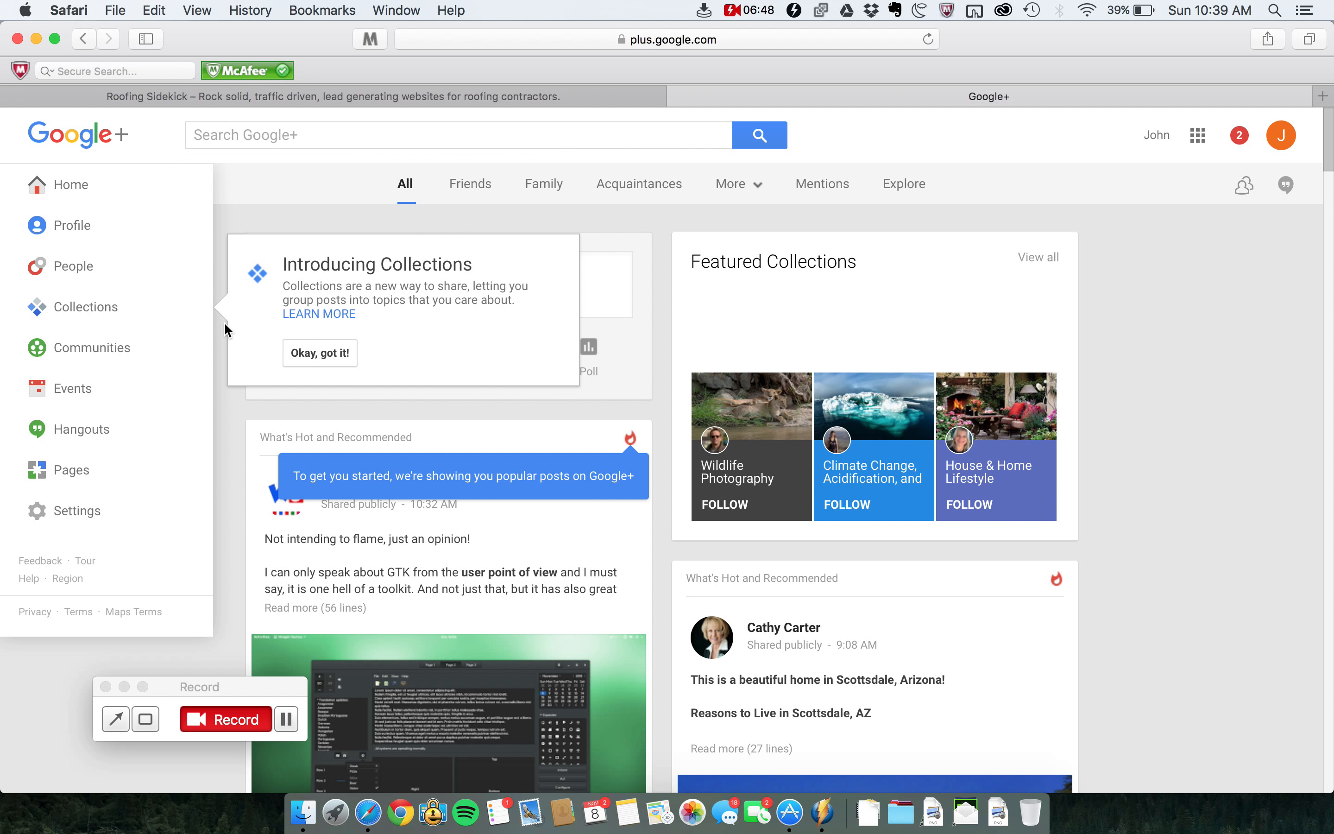
click(323, 352)
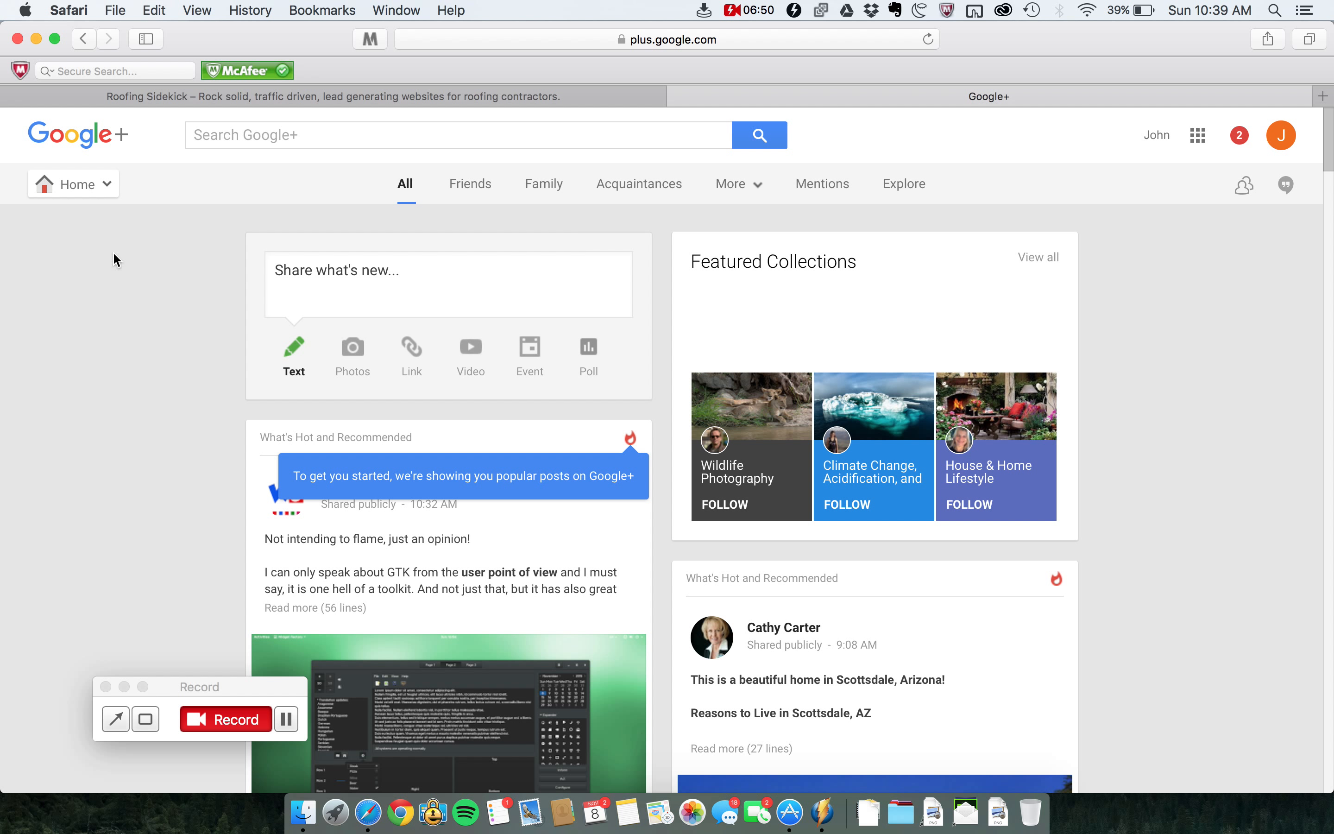
- Go to the business Pages area through the Home menu
mouse_move(103, 184)
click(286, 723)
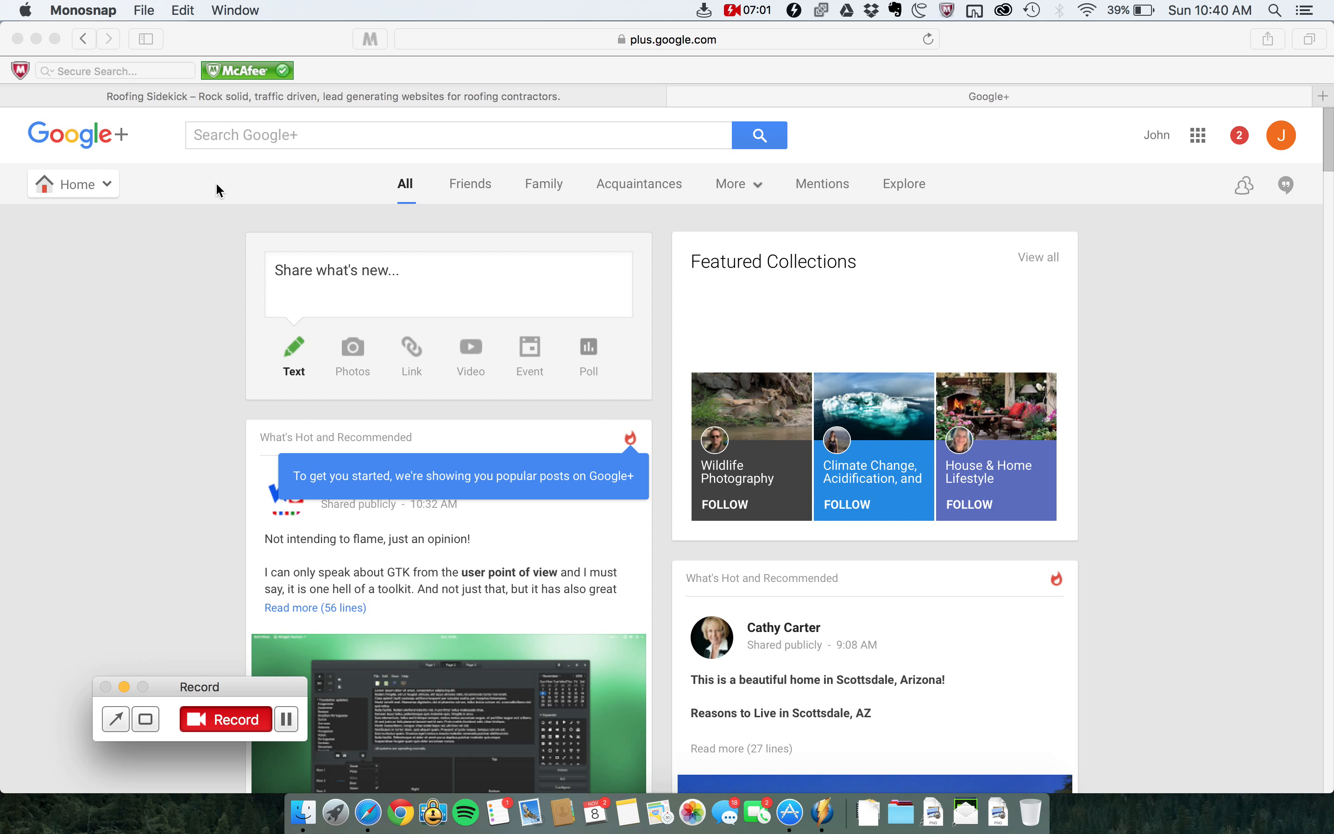
click(108, 182)
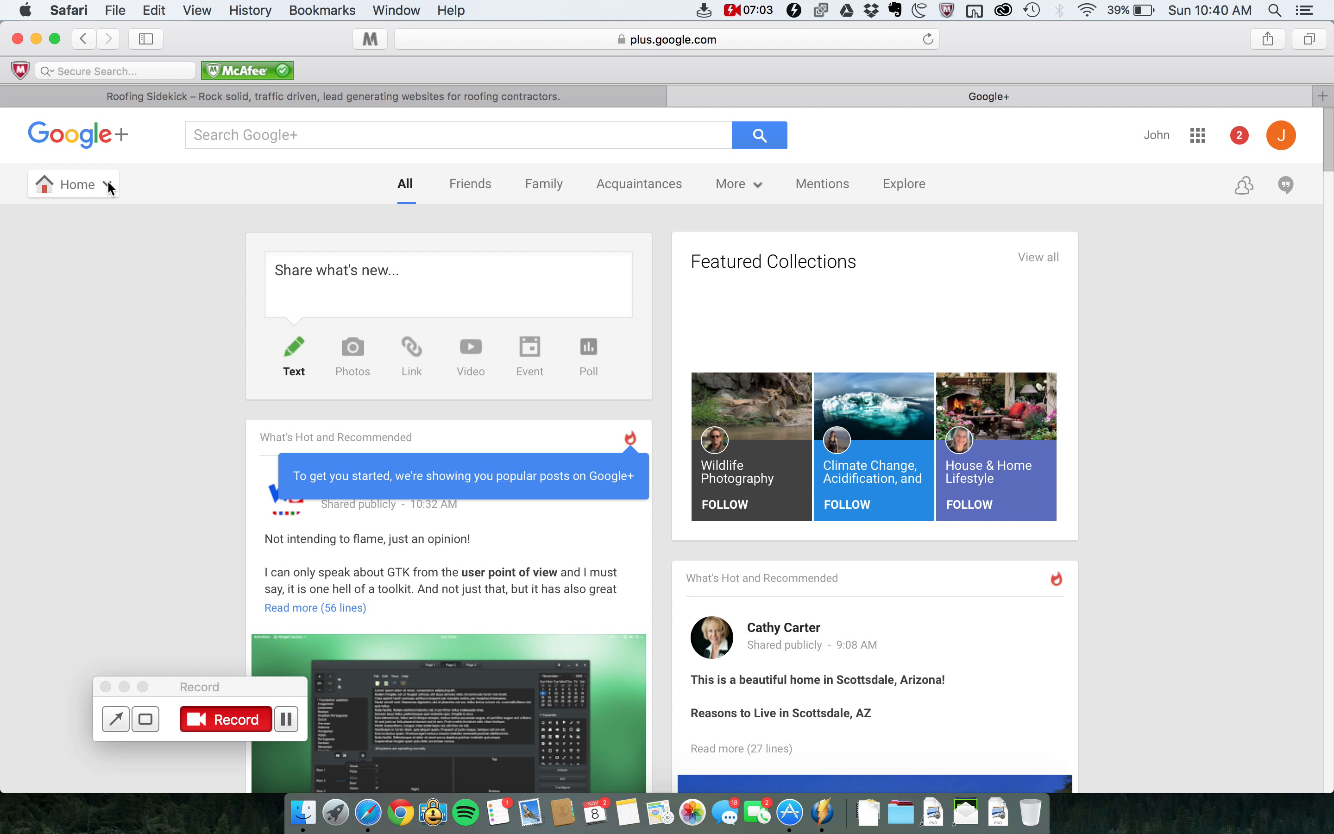
mouse_move(107, 185)
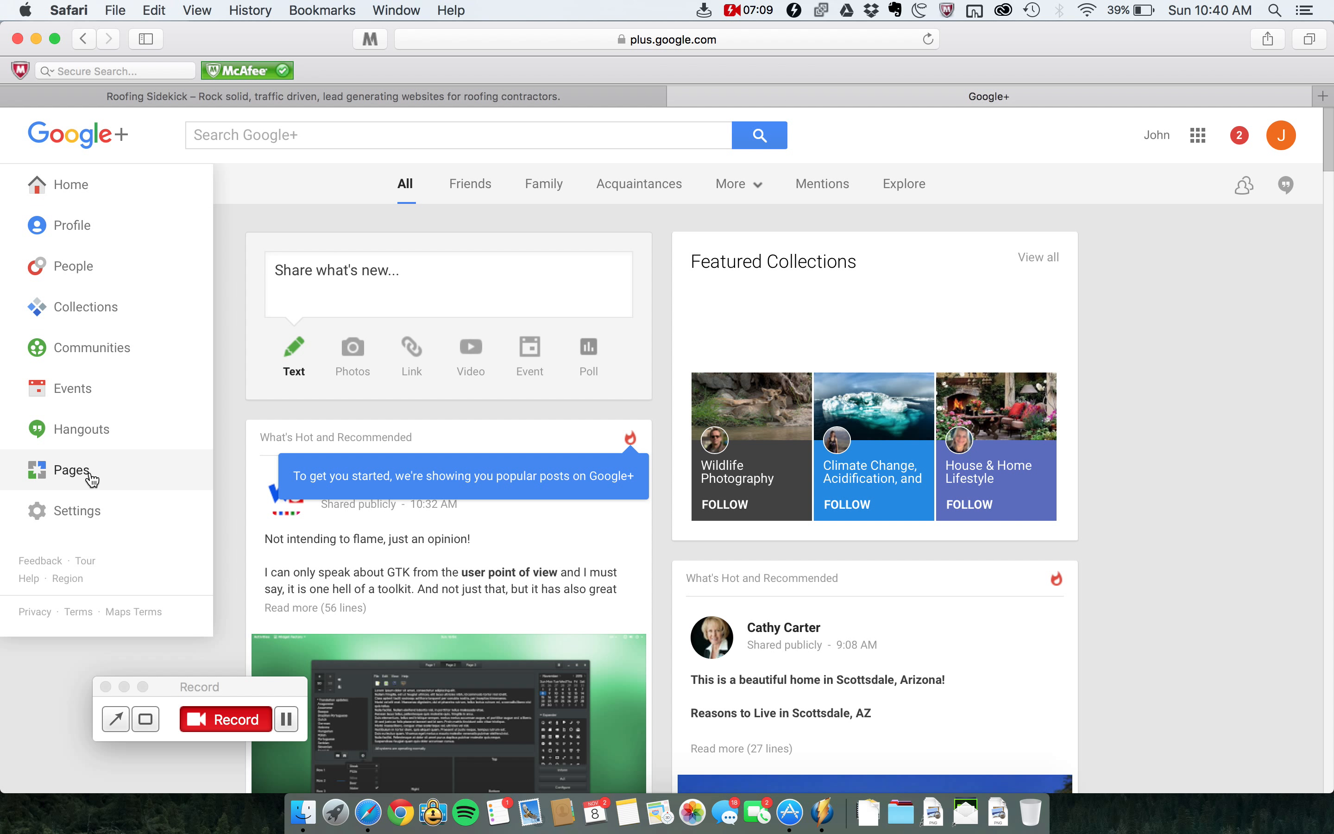
click(73, 475)
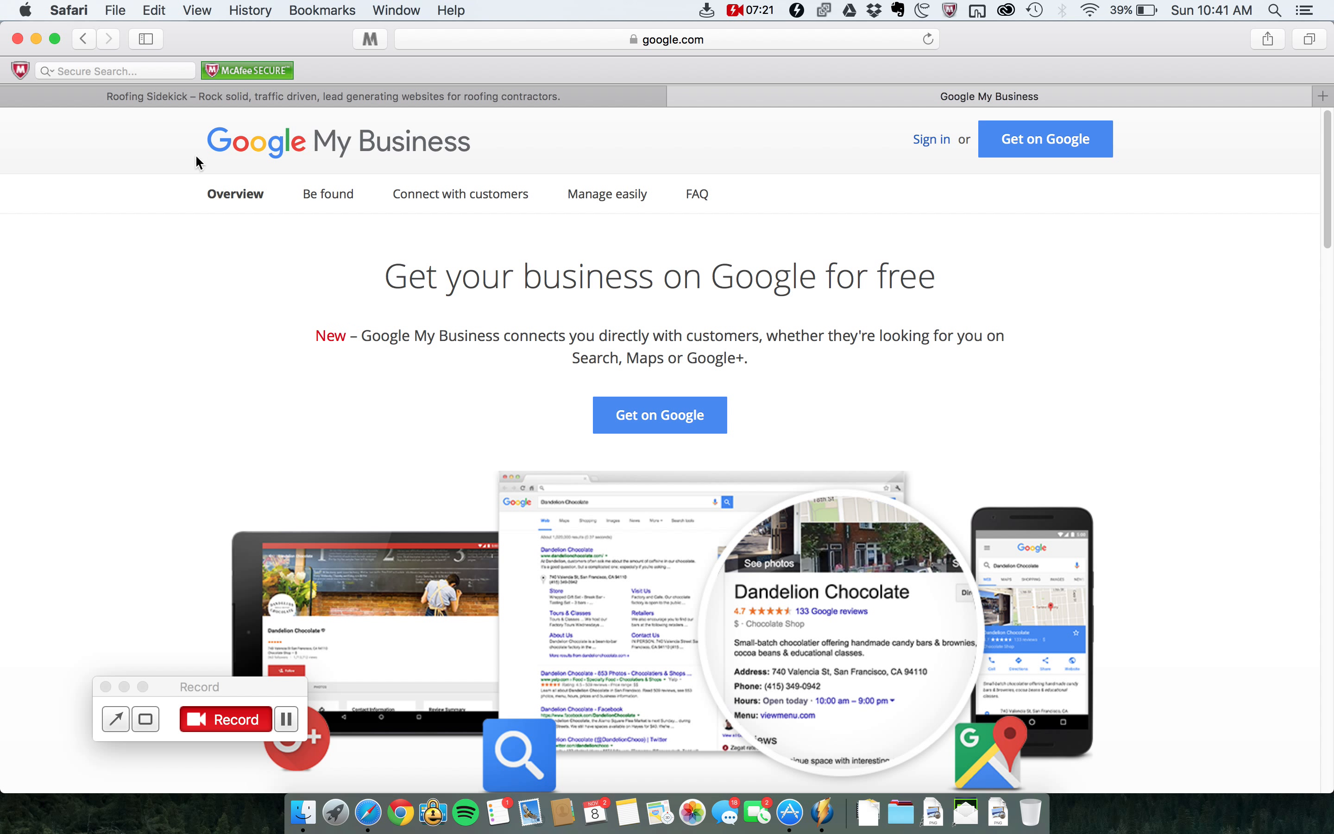
- Scroll through the 'Get your business on Google for free' overview and return to the top
scroll(362, 411, down, 5)
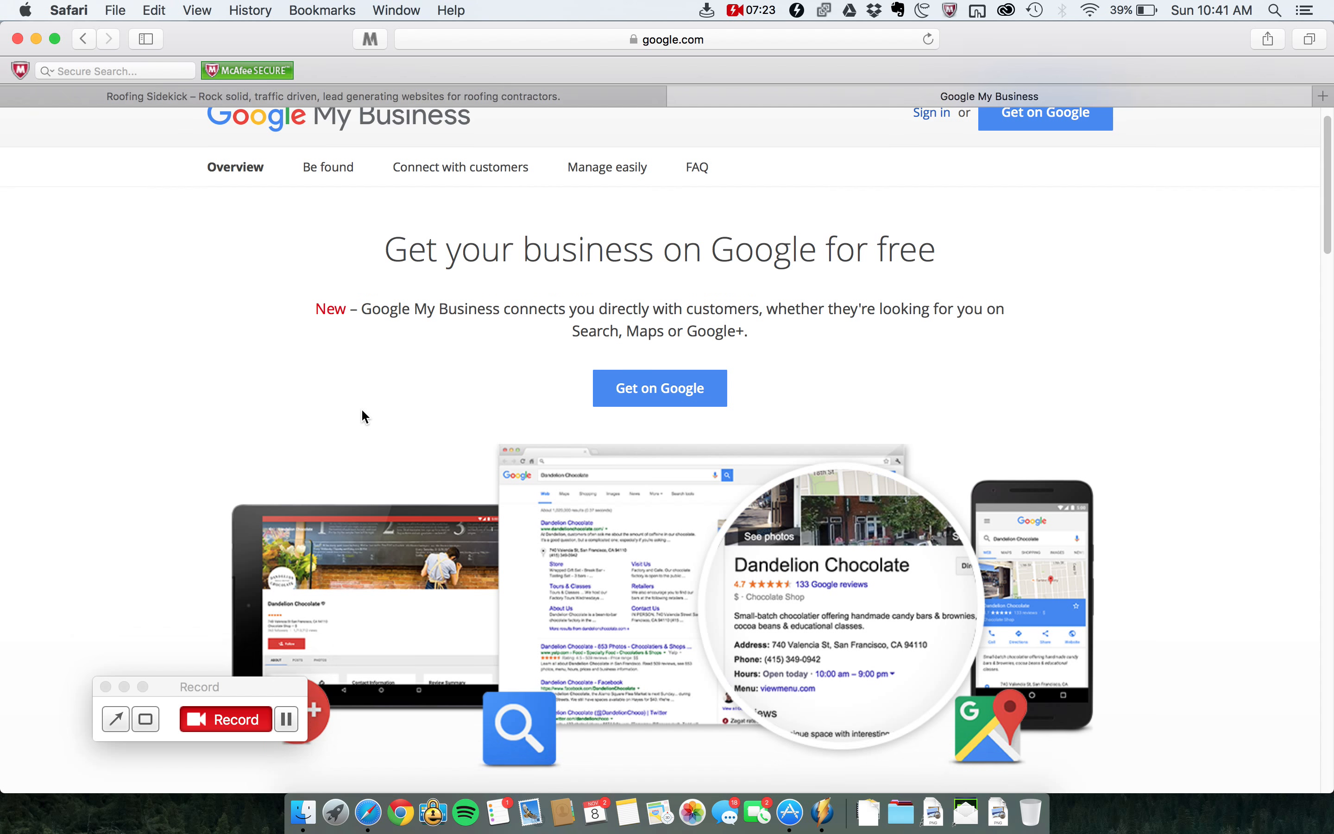
scroll(362, 414, down, 3)
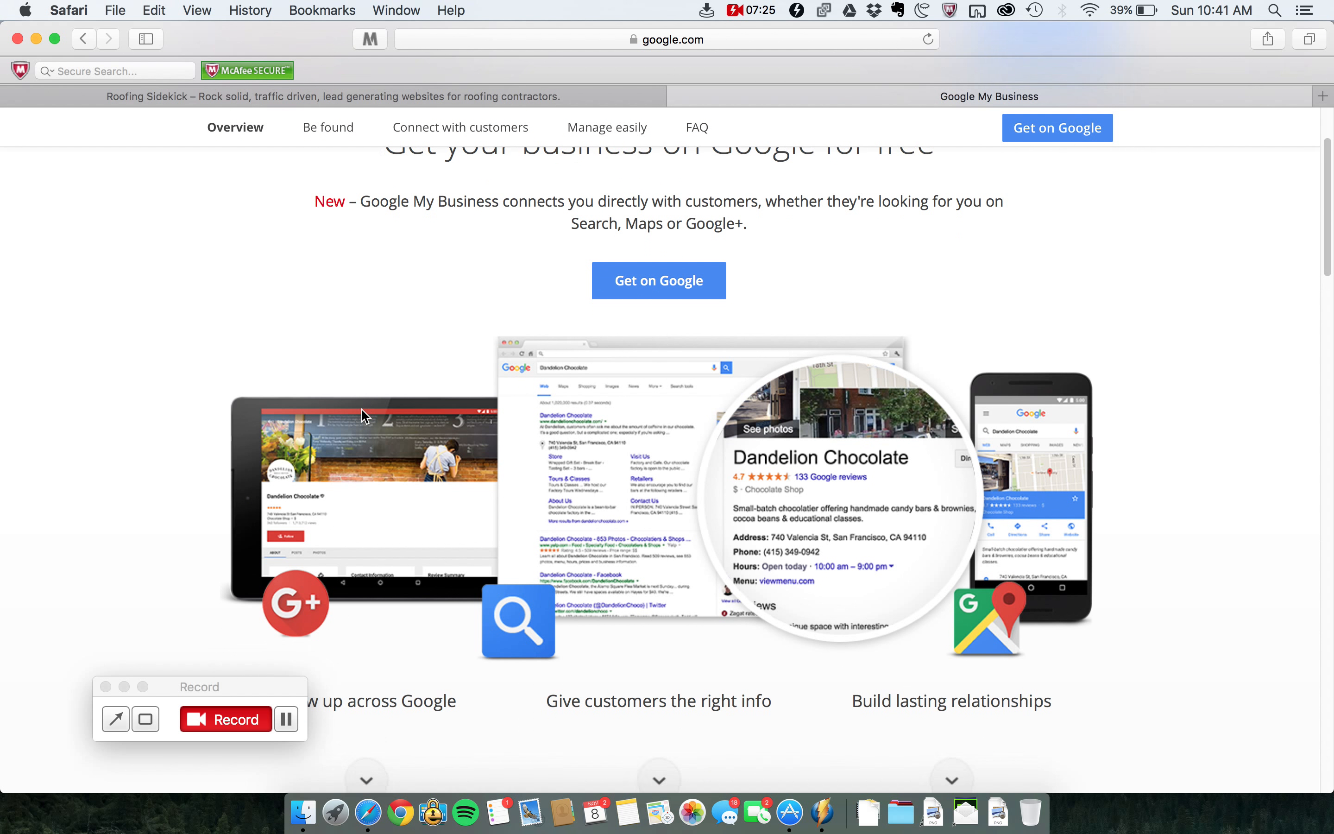
scroll(362, 415, up, 3)
scroll(363, 415, down, 3)
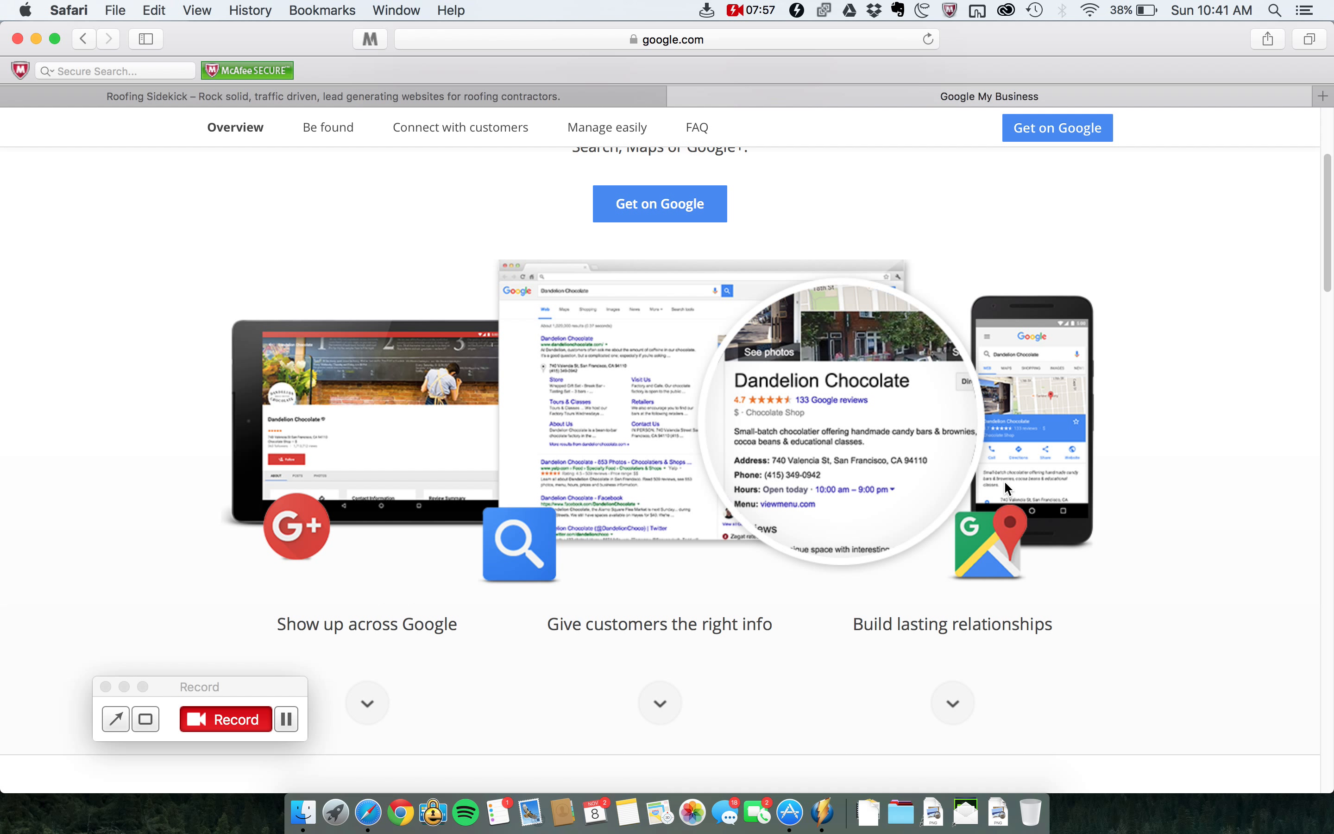
scroll(1005, 483, up, 5)
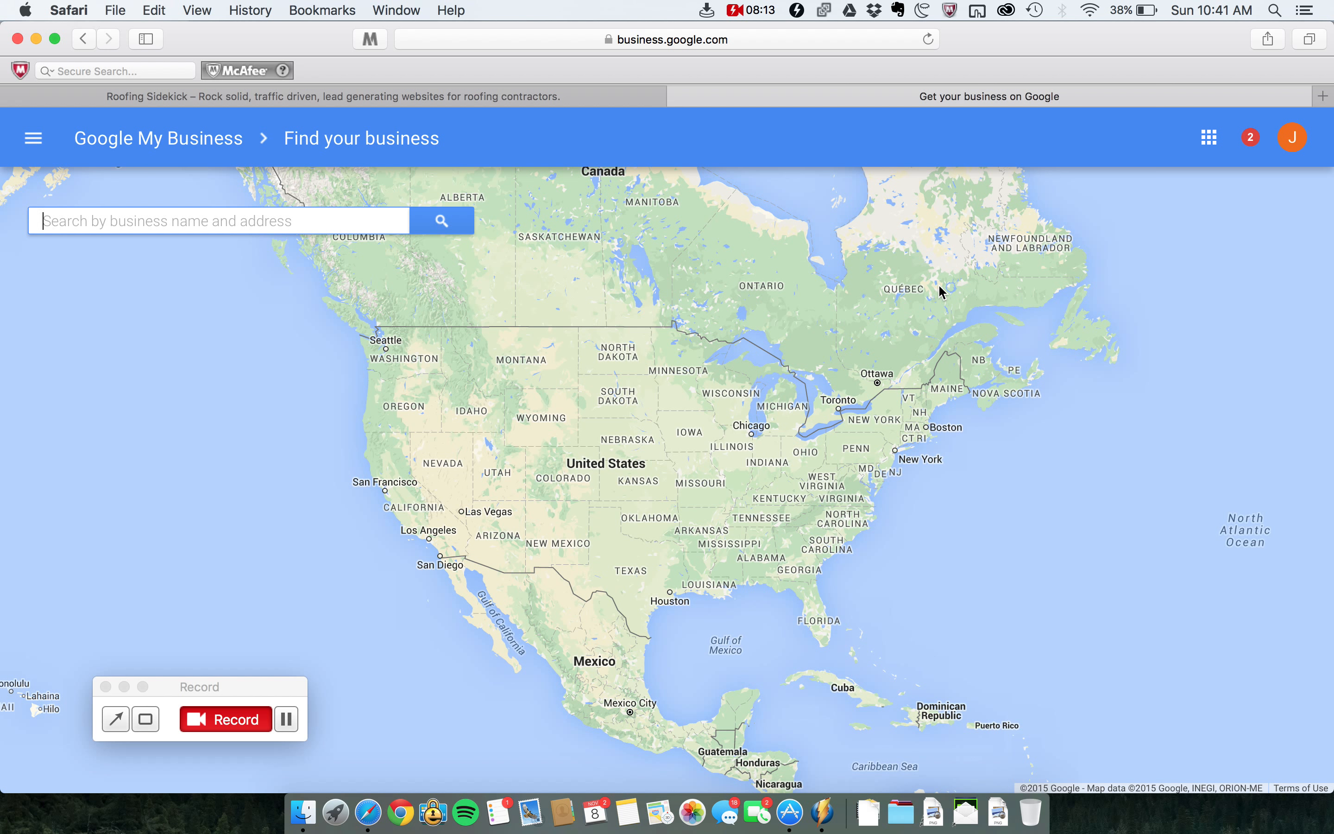
- Search for the business's Boonsboro, MD street address, then choose to enter details manually after no match
click(210, 225)
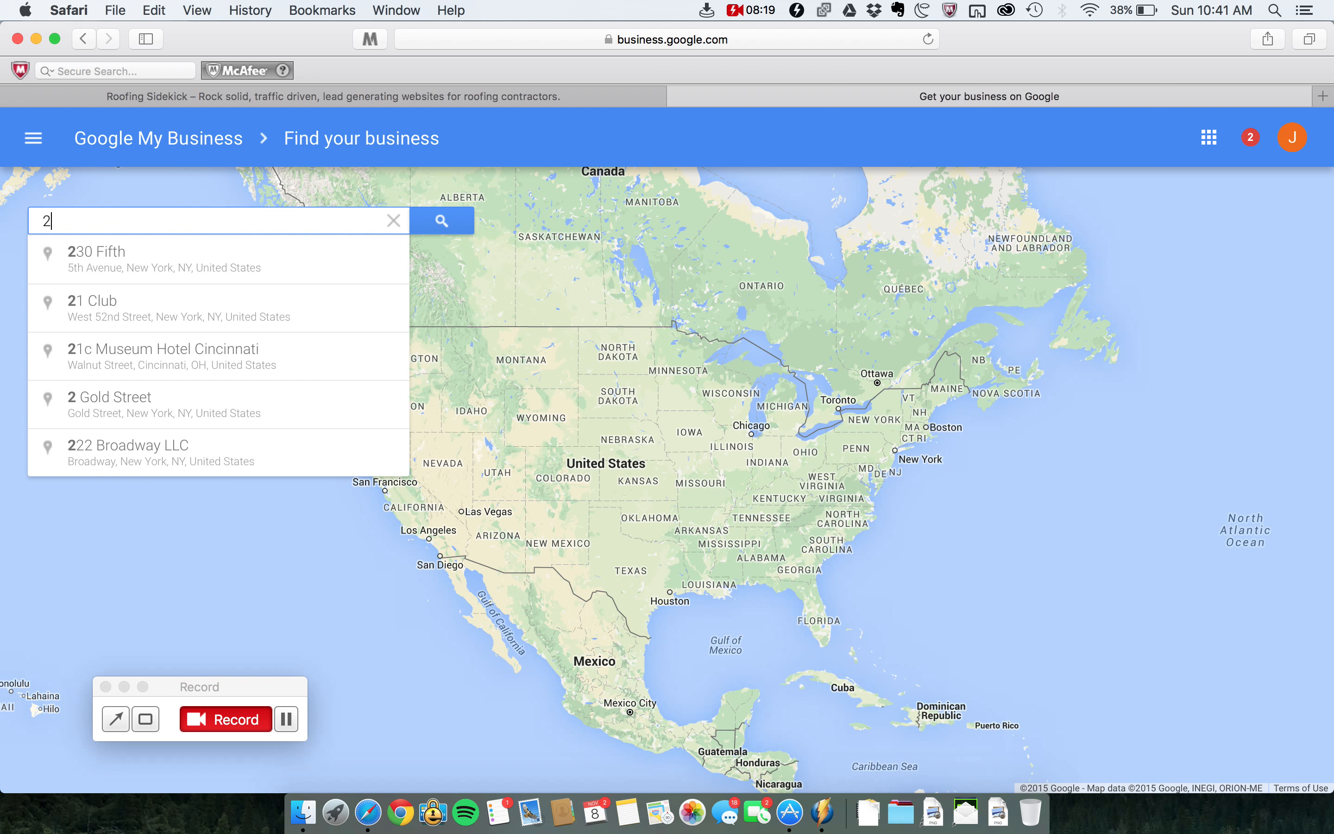
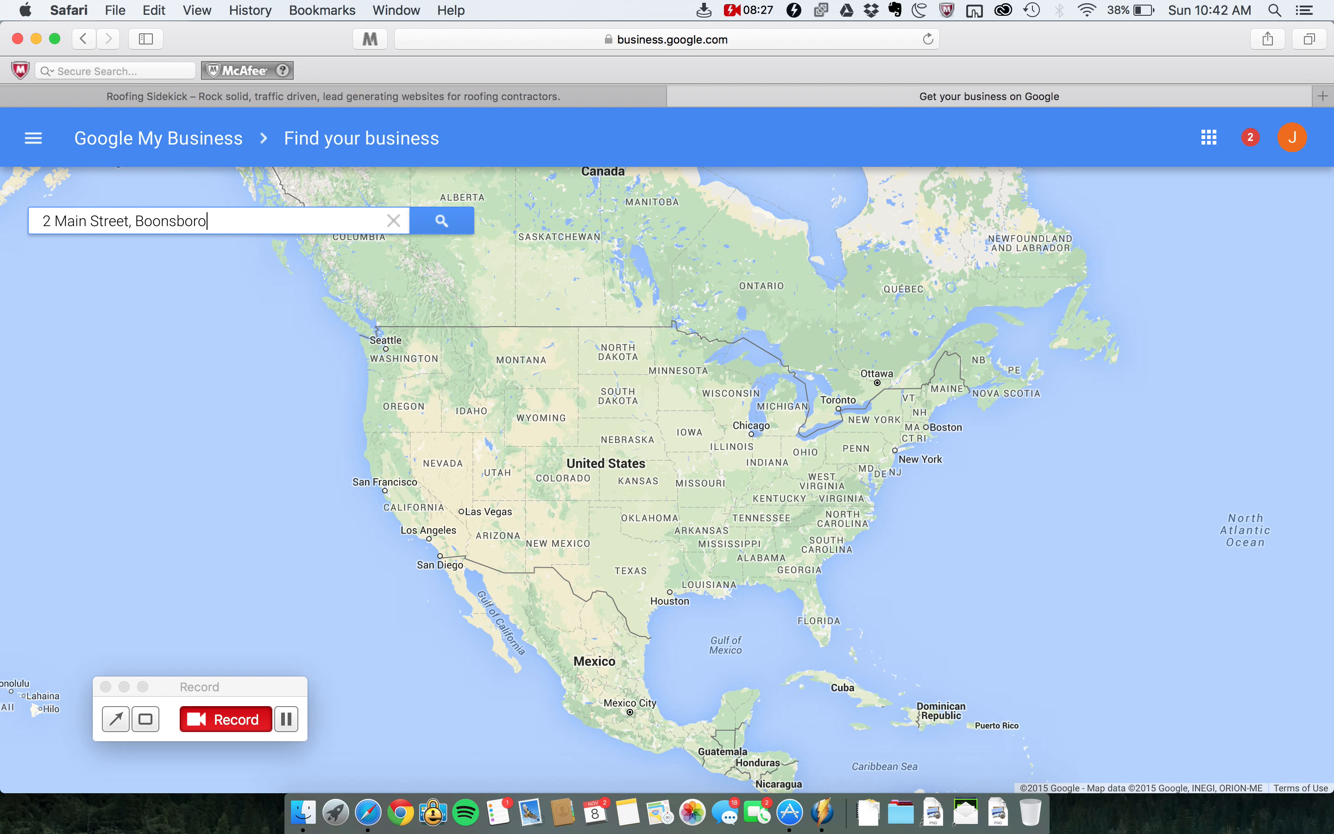
key(Return)
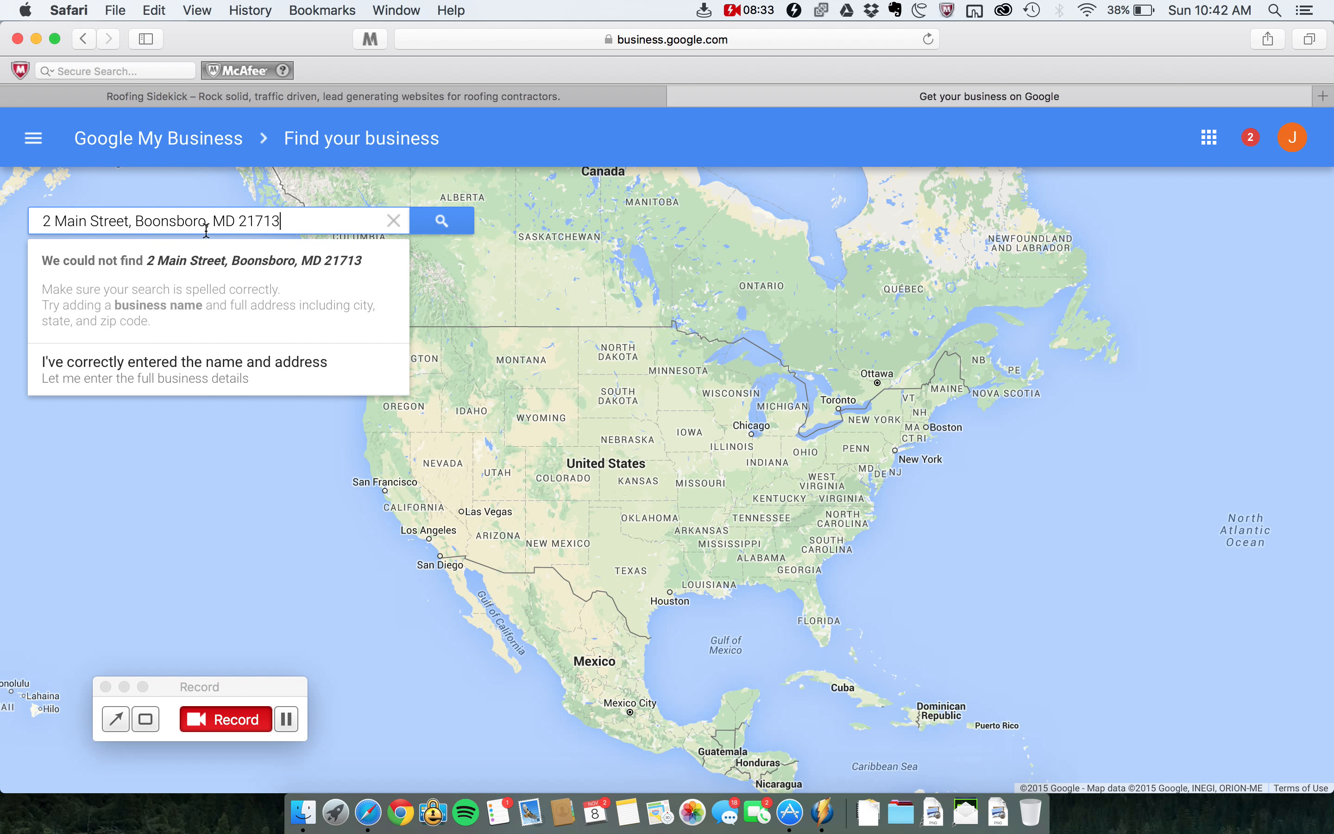
click(166, 364)
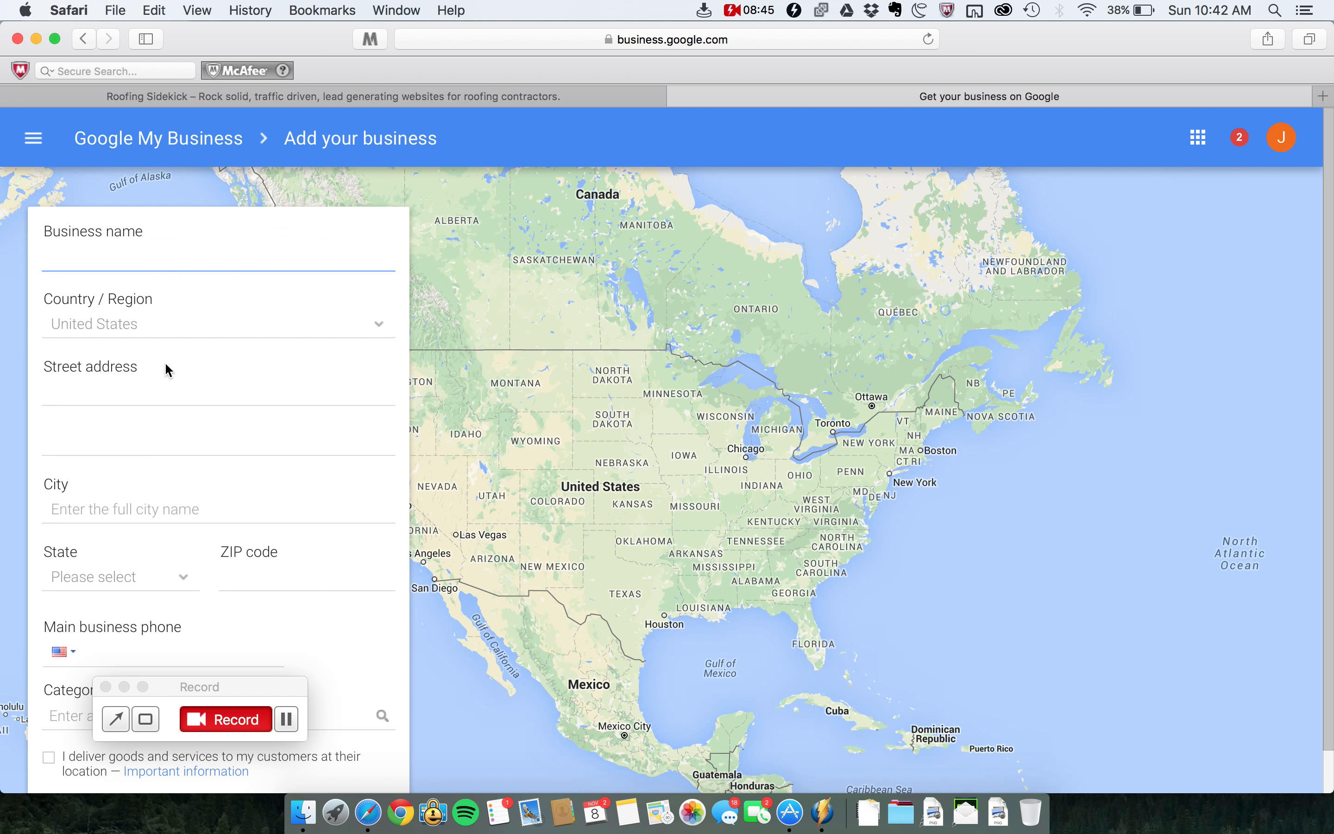
- Enter business name JDoe Roofing Inc with its Boonsboro, Maryland street address and ZIP
text(JDoe Ro)
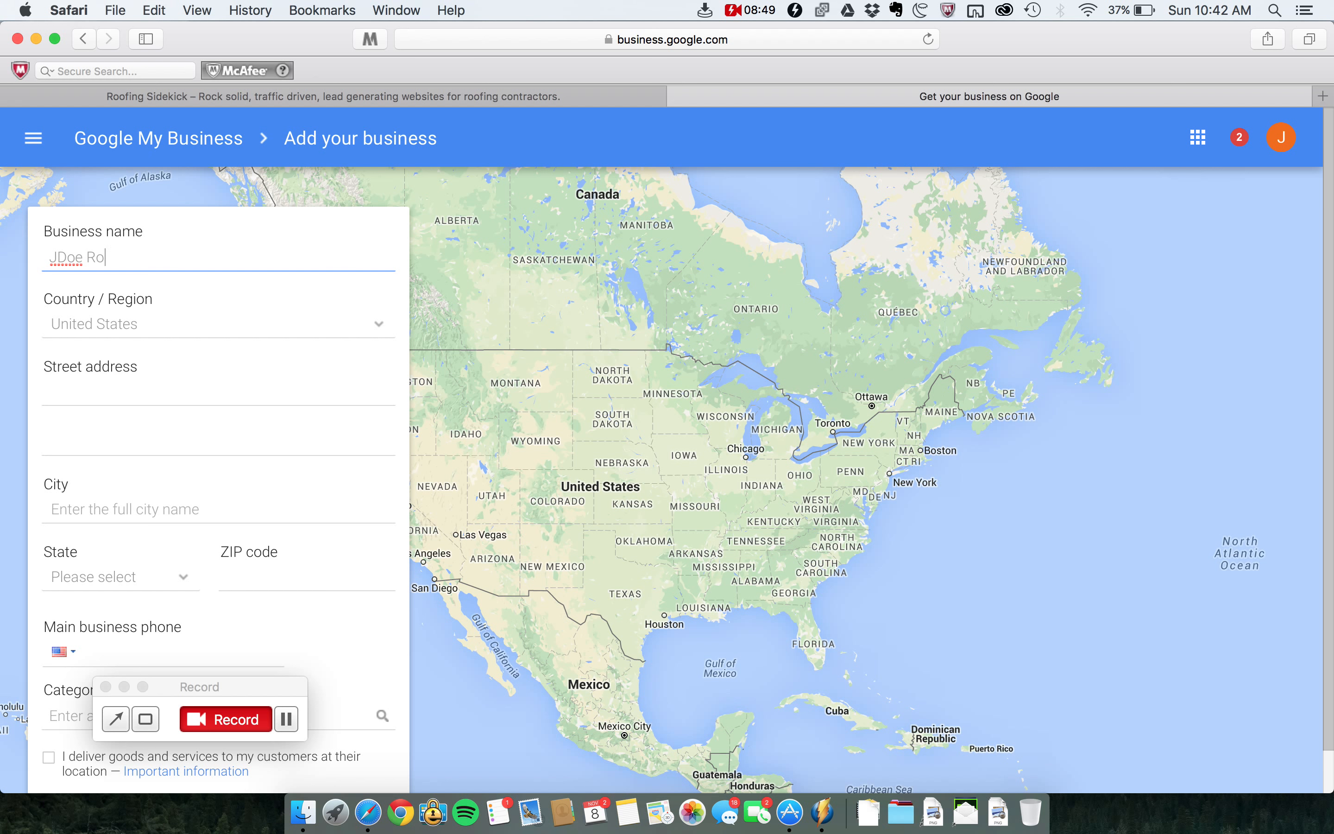
text(ofing Inc)
click(158, 393)
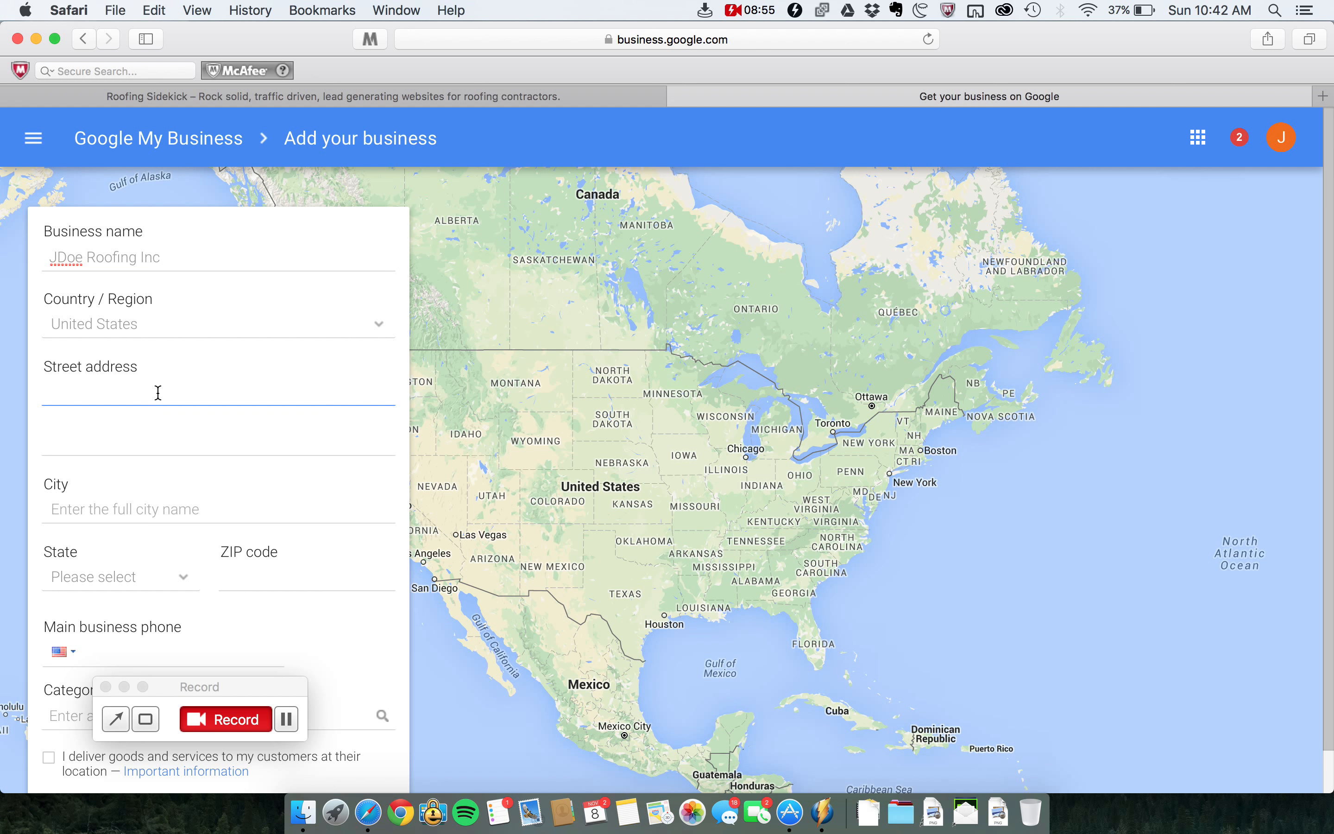
key(Tab)
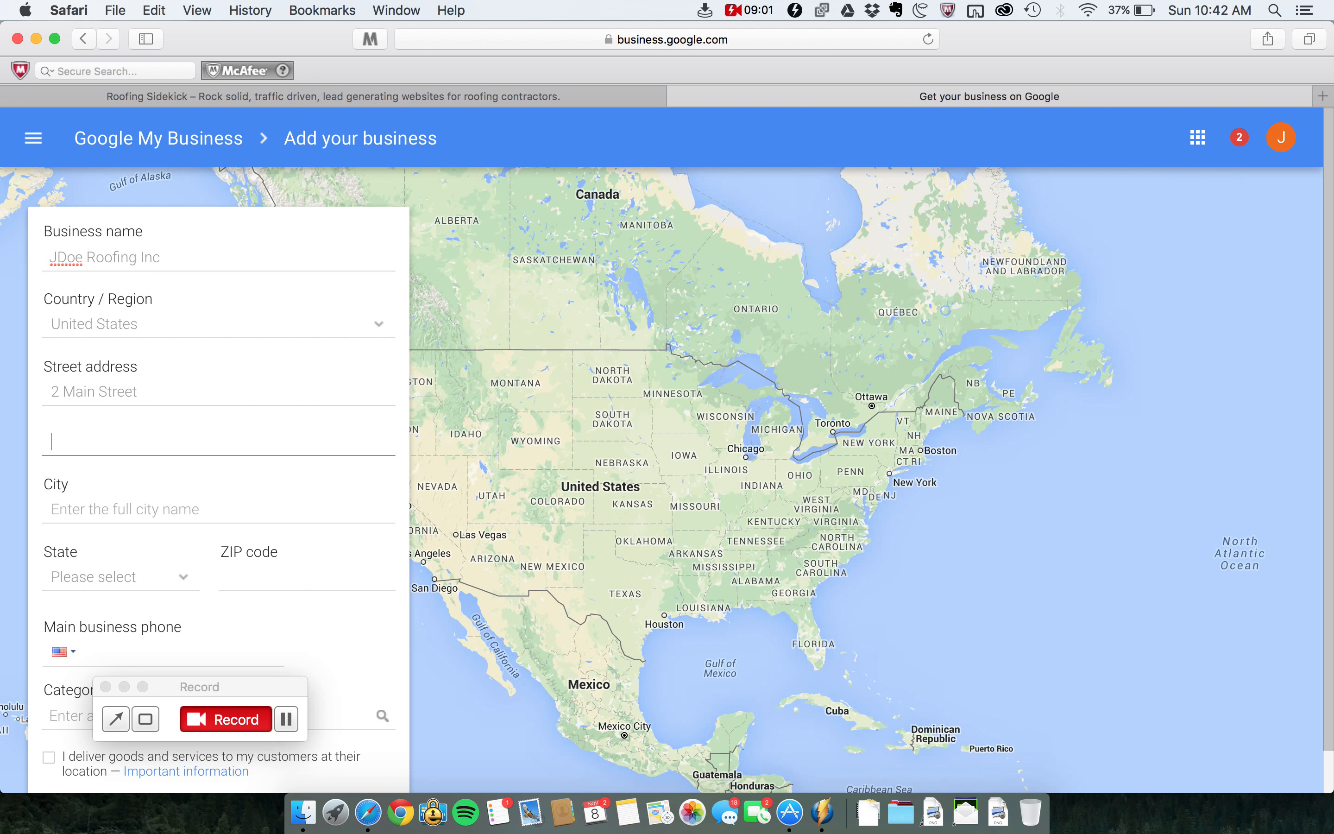
key(Tab)
text(Boonsboro)
key(Tab)
text(maryland)
key(Tab)
text(21713)
- Add the business phone, pick Roofing Contractor as category, mark delivery to customers, and continue
key(Tab)
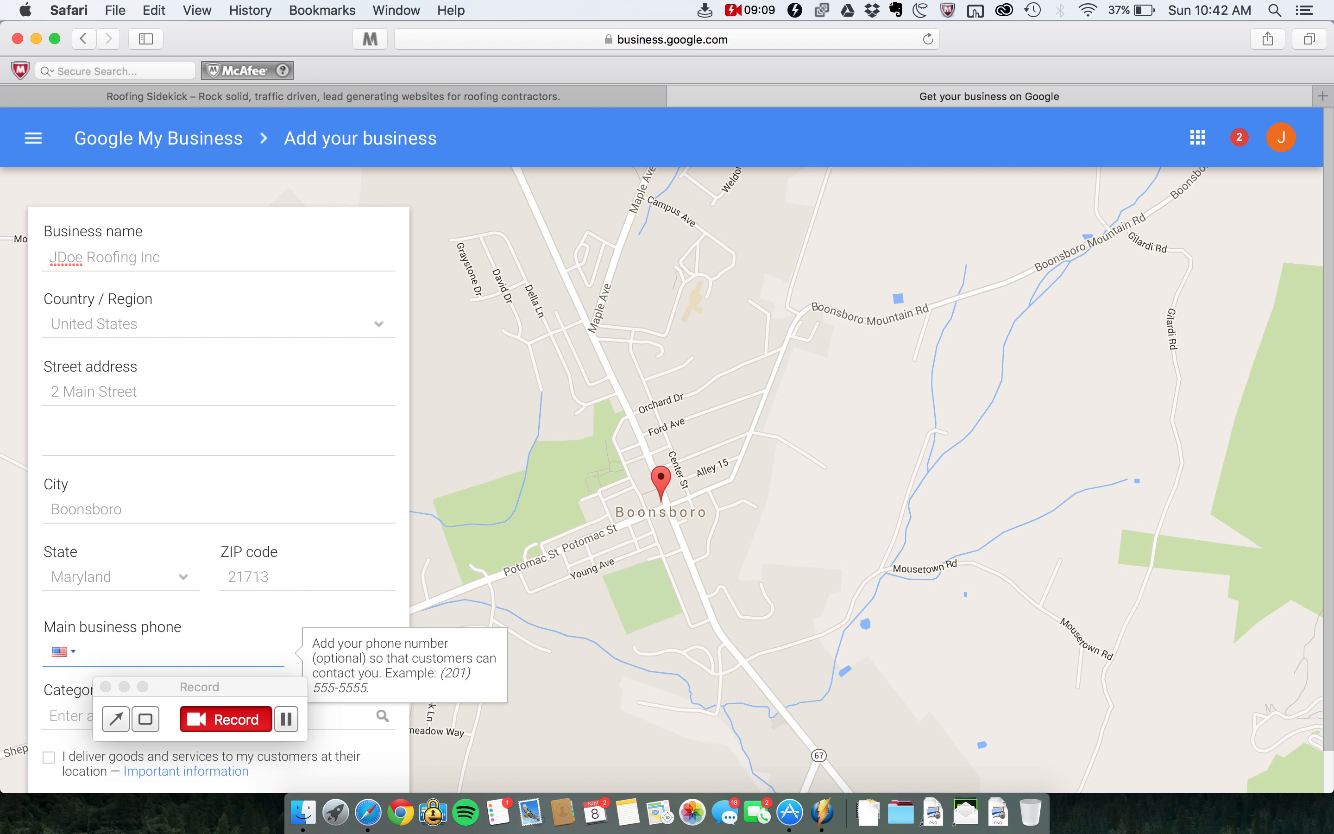
key(Tab)
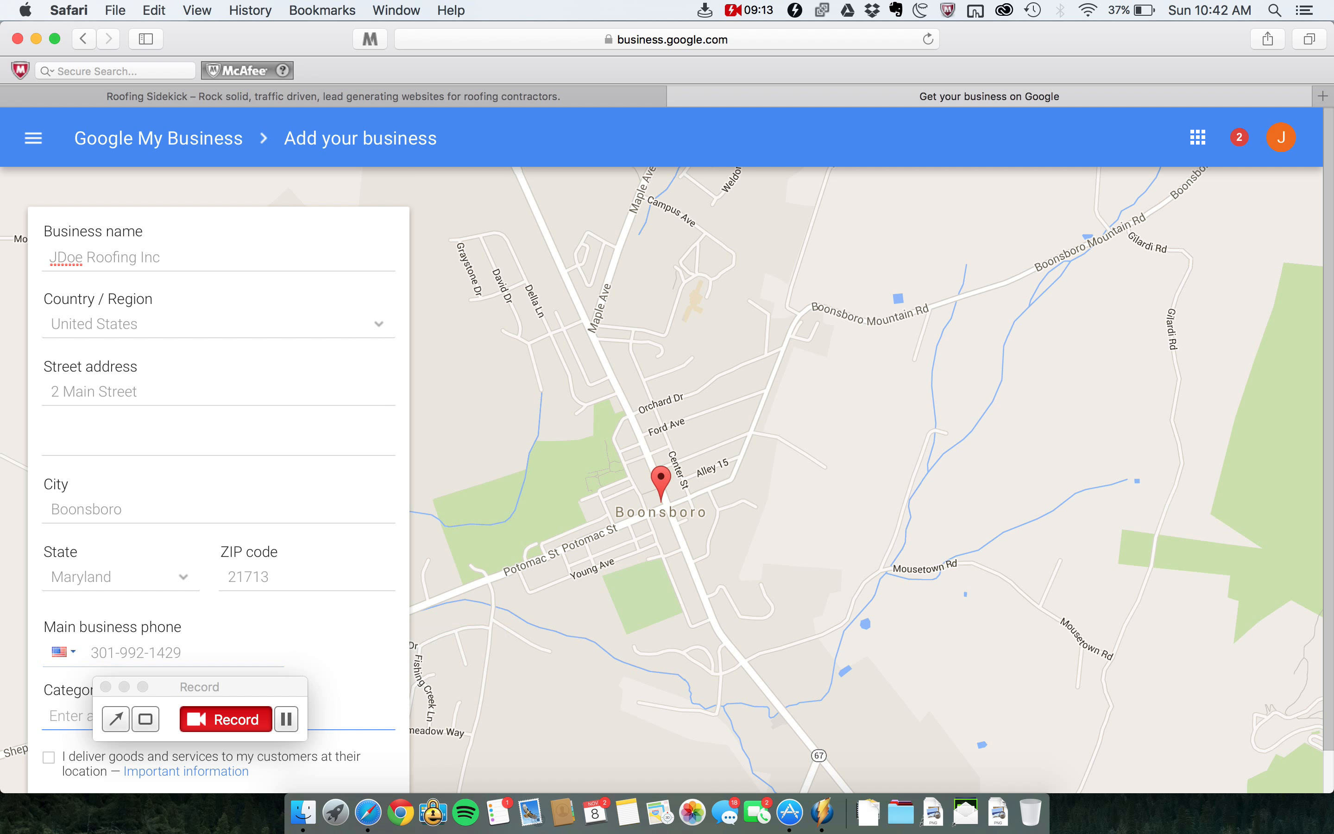
scroll(78, 496, down, 2)
click(60, 662)
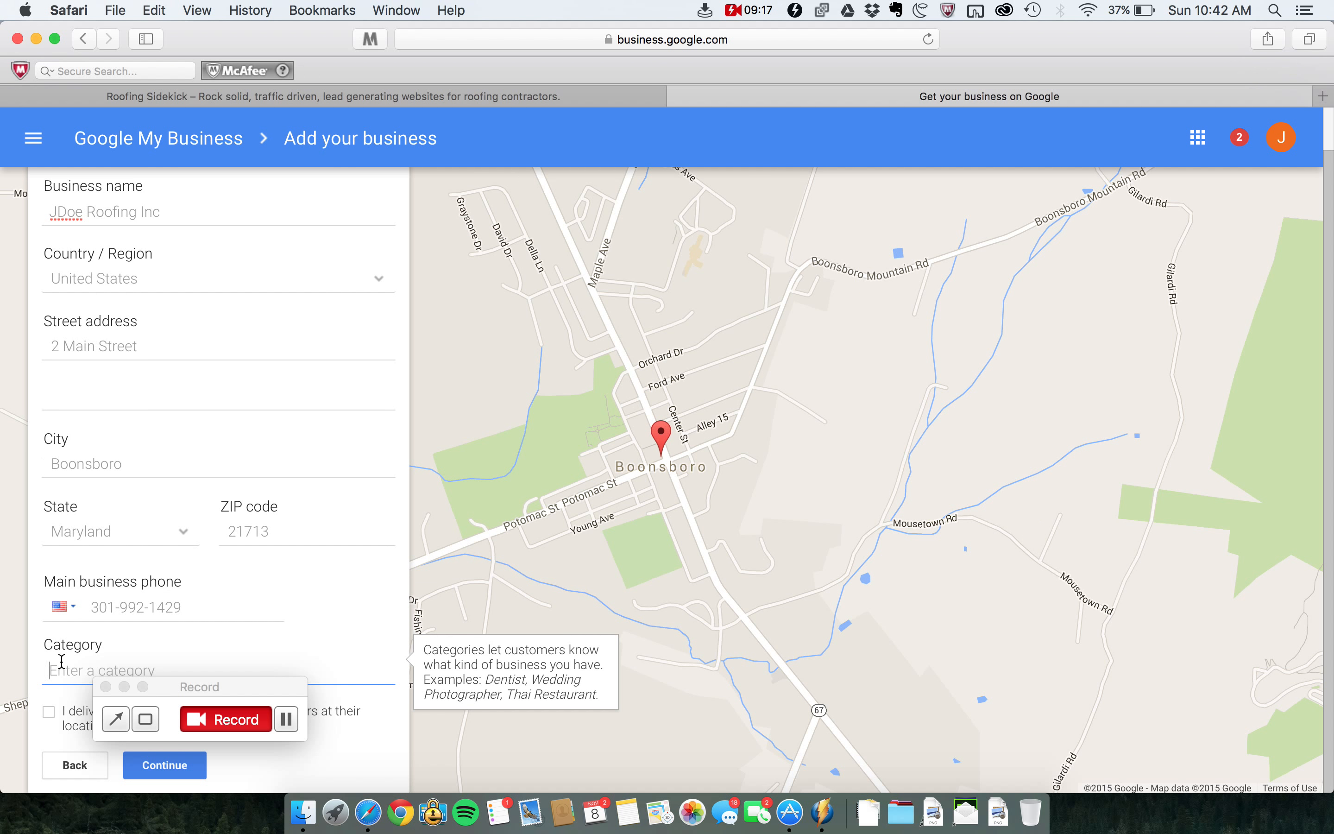
text(Roofing Contractor)
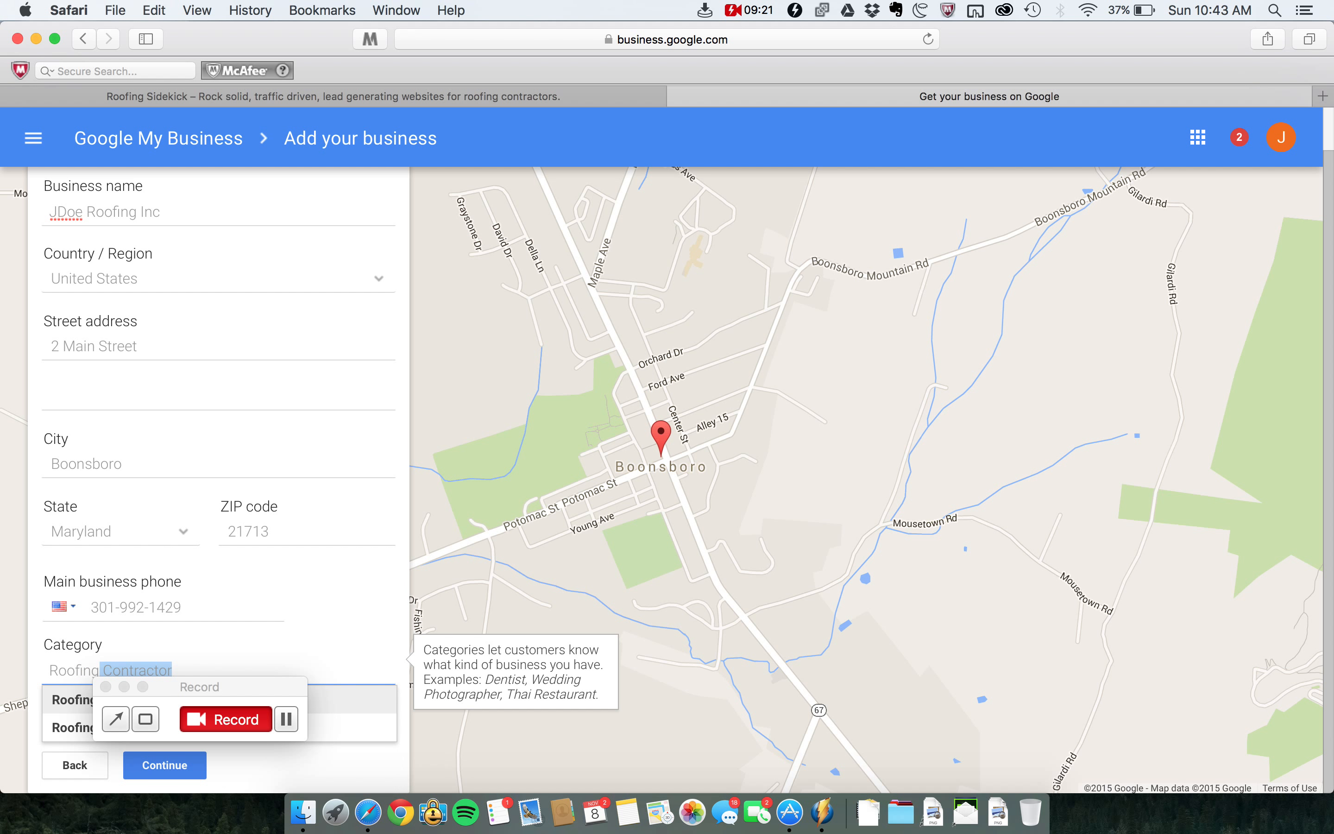
click(83, 701)
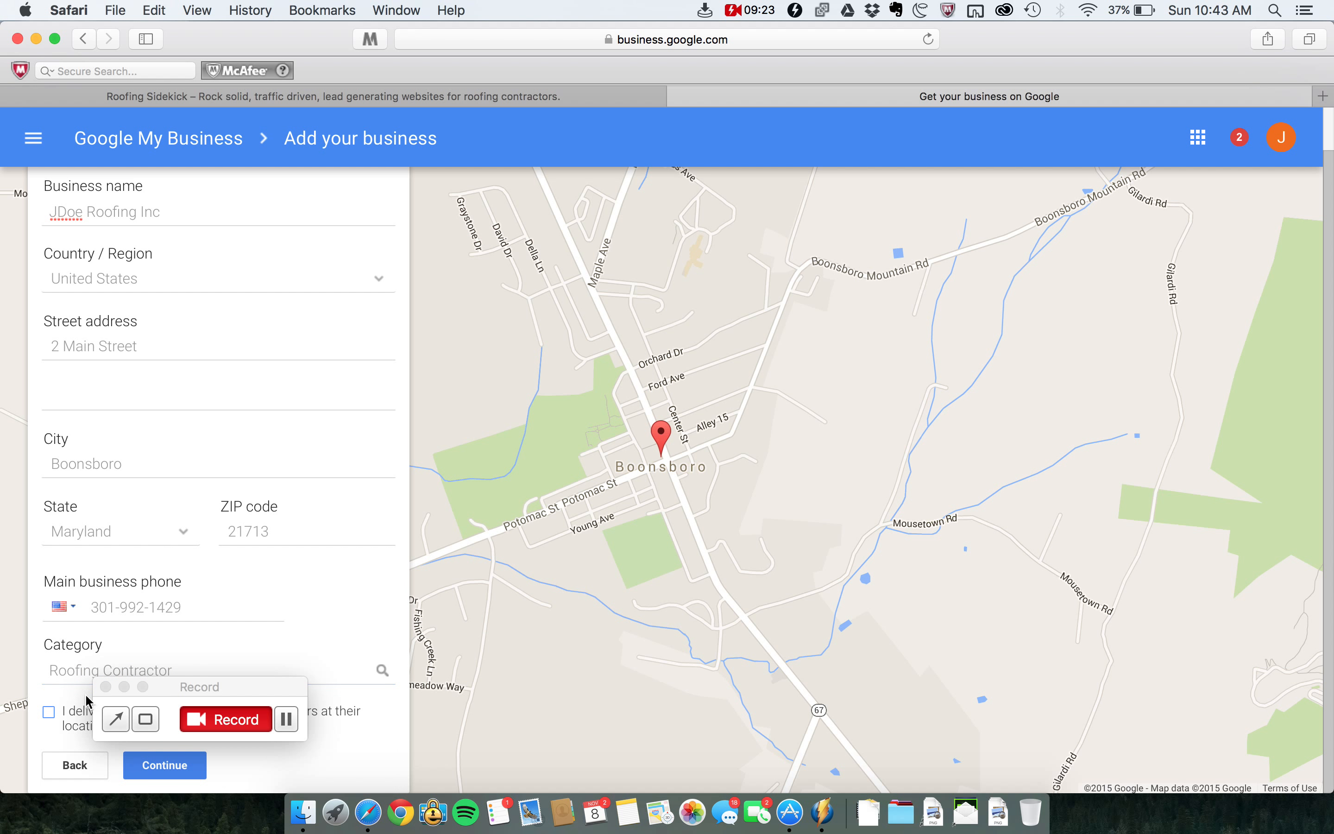
drag(188, 693, 353, 555)
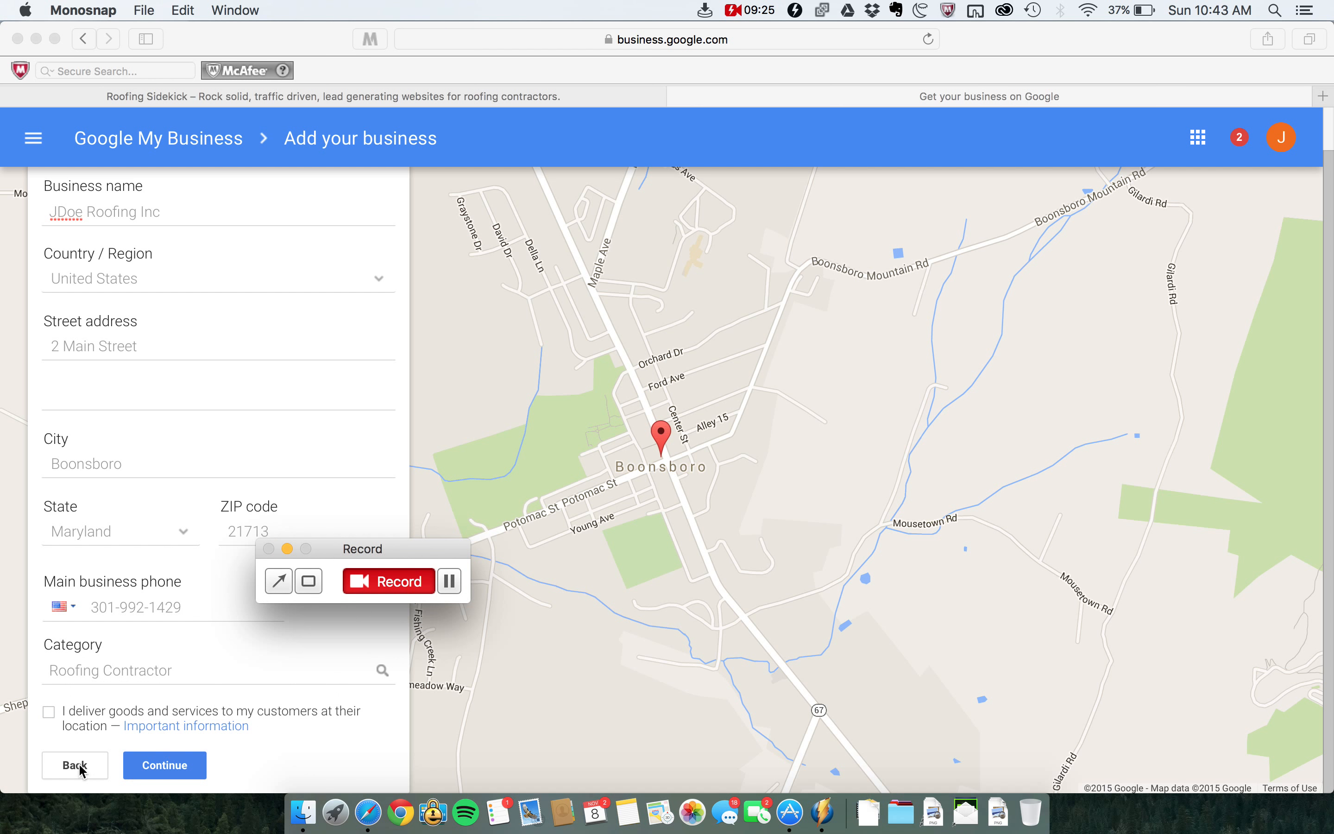
click(49, 718)
click(52, 717)
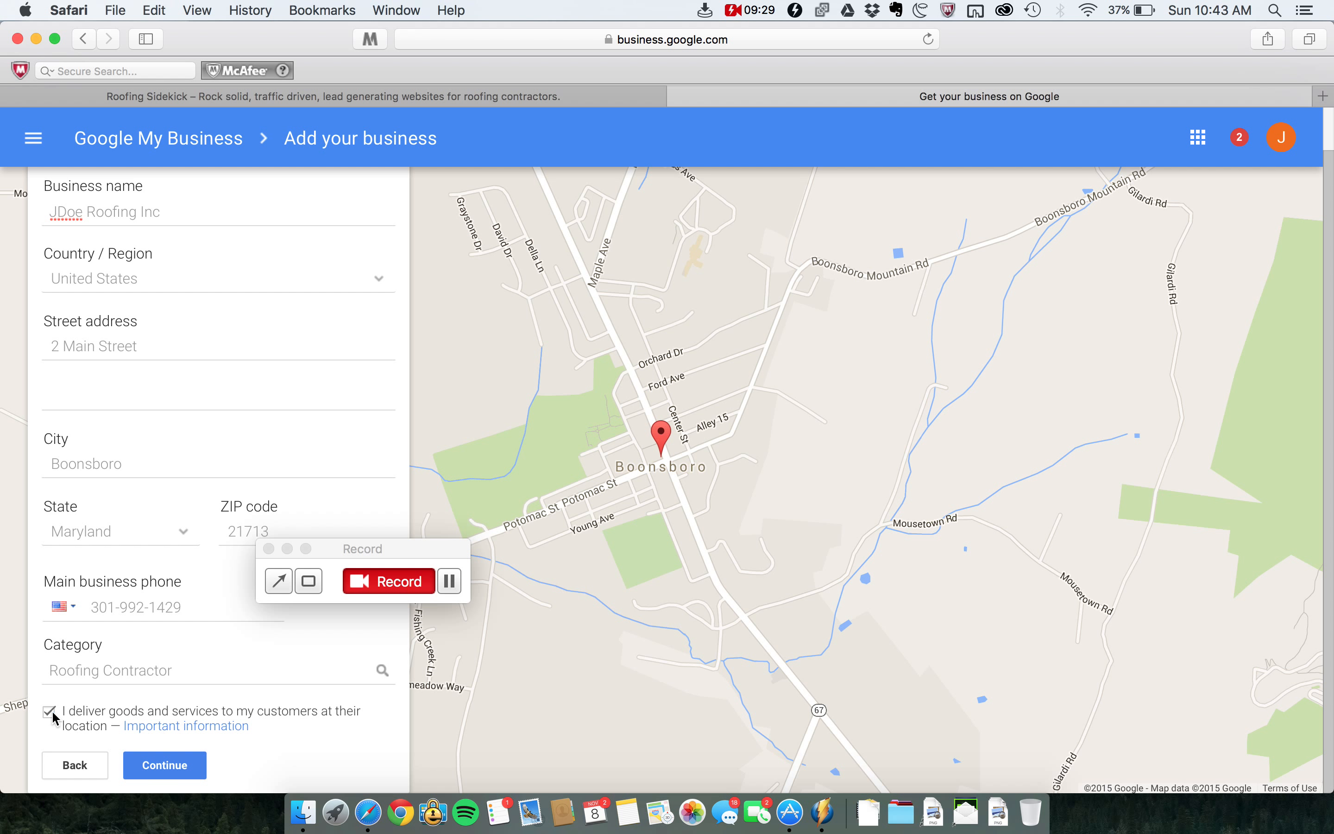
click(171, 768)
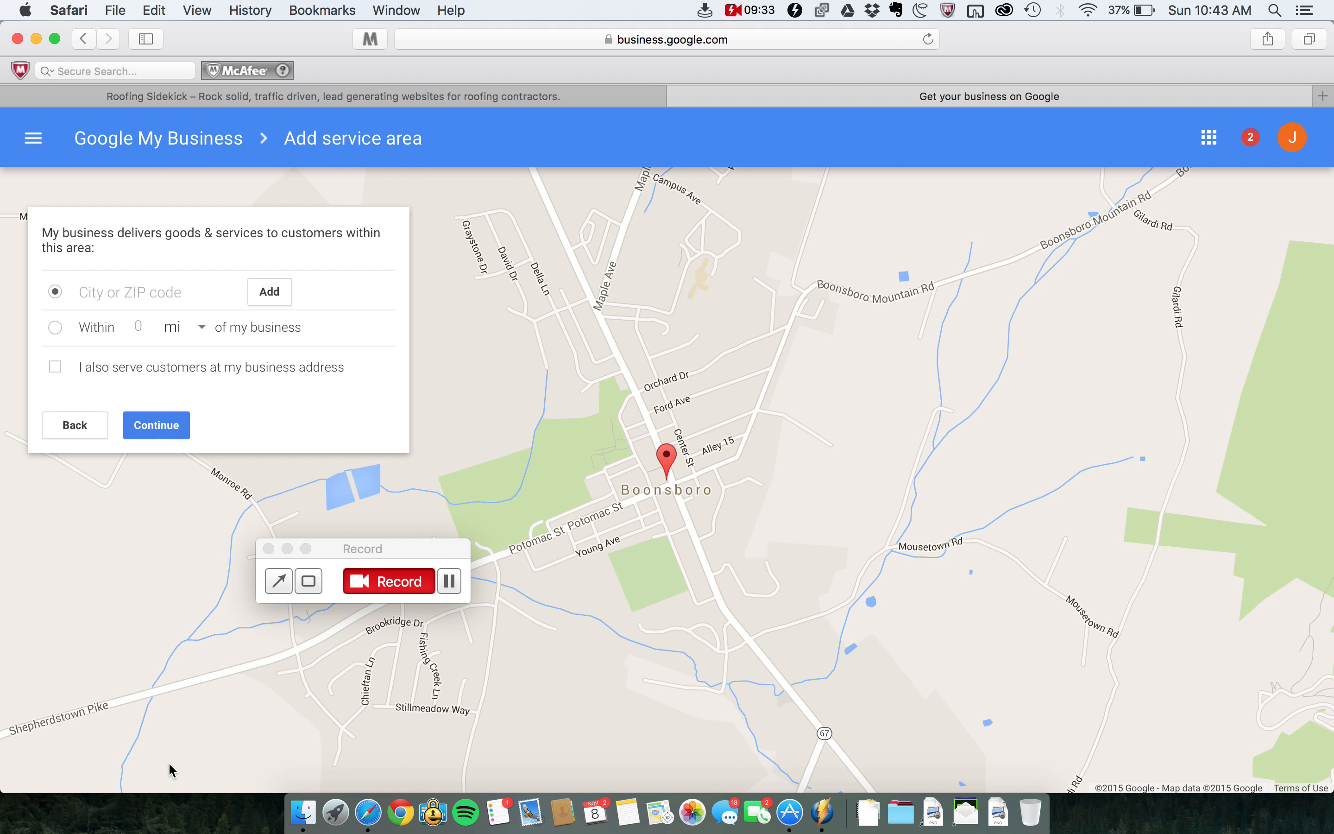
- Add Boonsboro MD and Hagerstown, Maryland 21740 as service areas
click(116, 296)
text(Boonsboro MD)
click(270, 292)
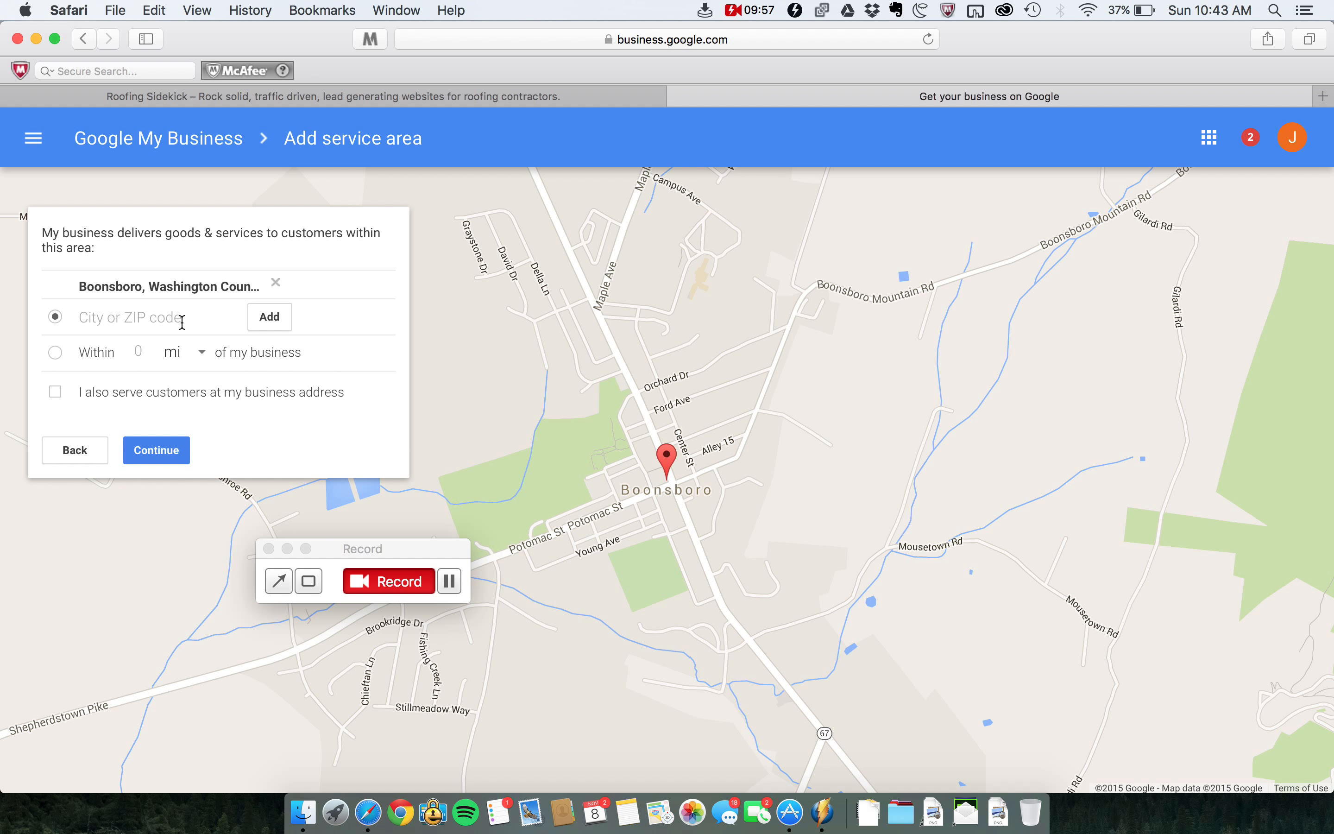
text(21740)
click(275, 324)
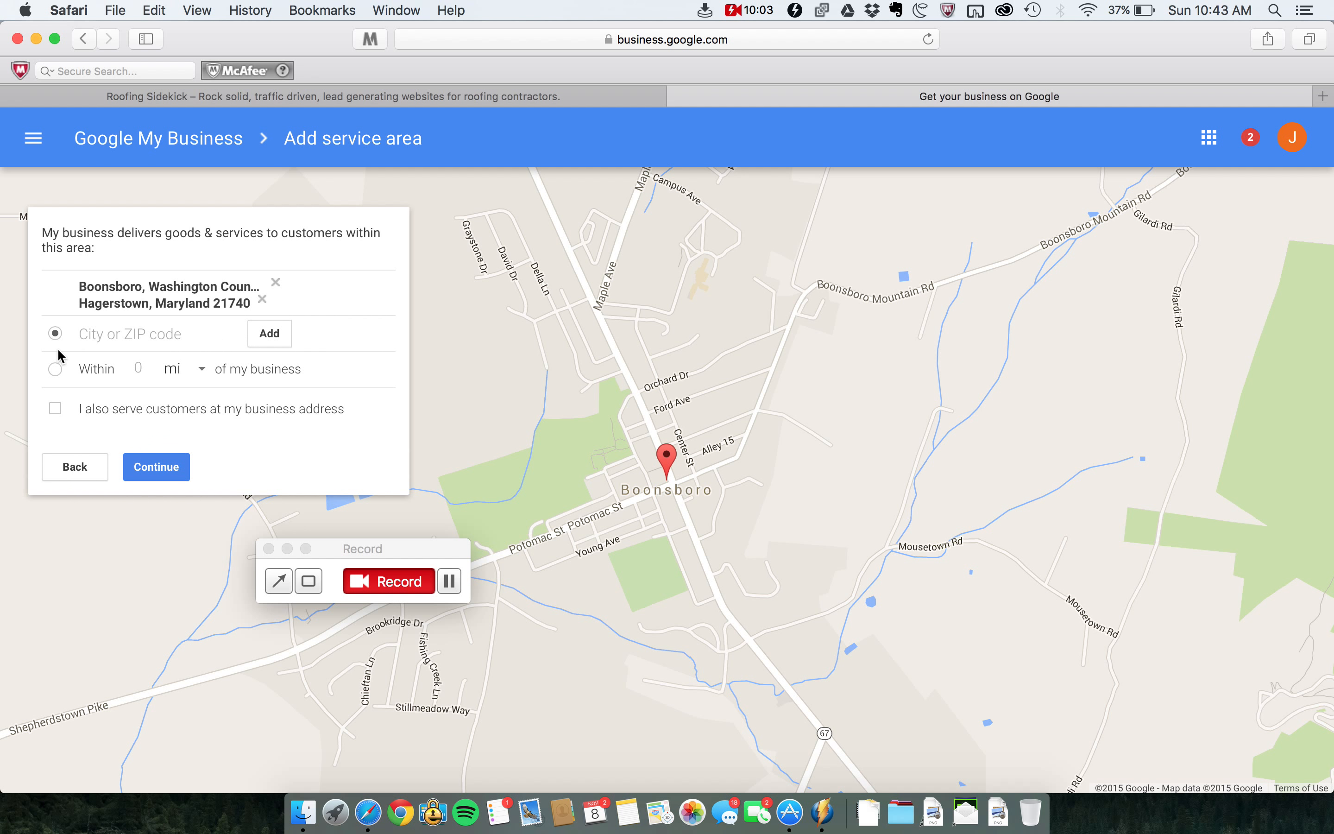
- Switch to a radius service area of within 60 miles and continue
click(55, 368)
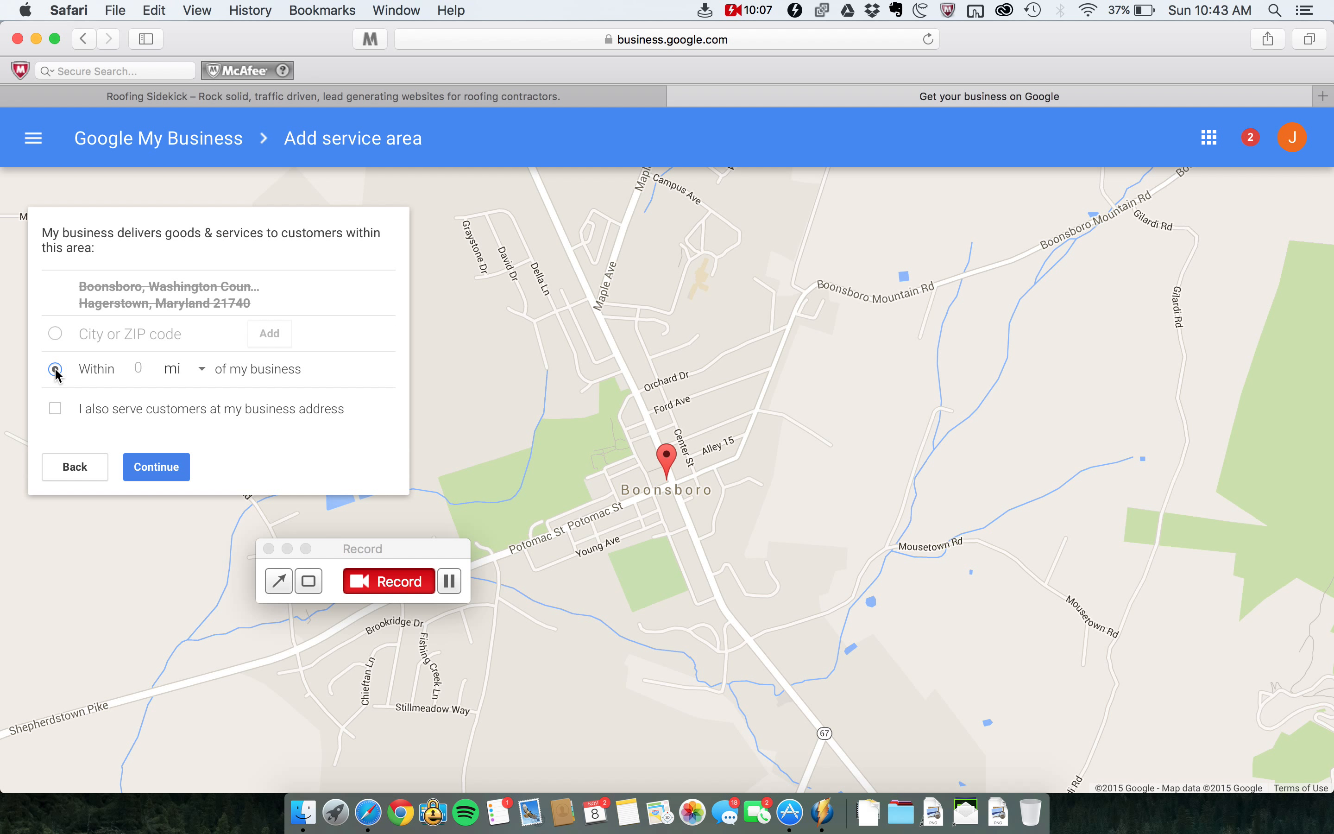
click(139, 368)
key(BackSpace)
text(60)
click(174, 476)
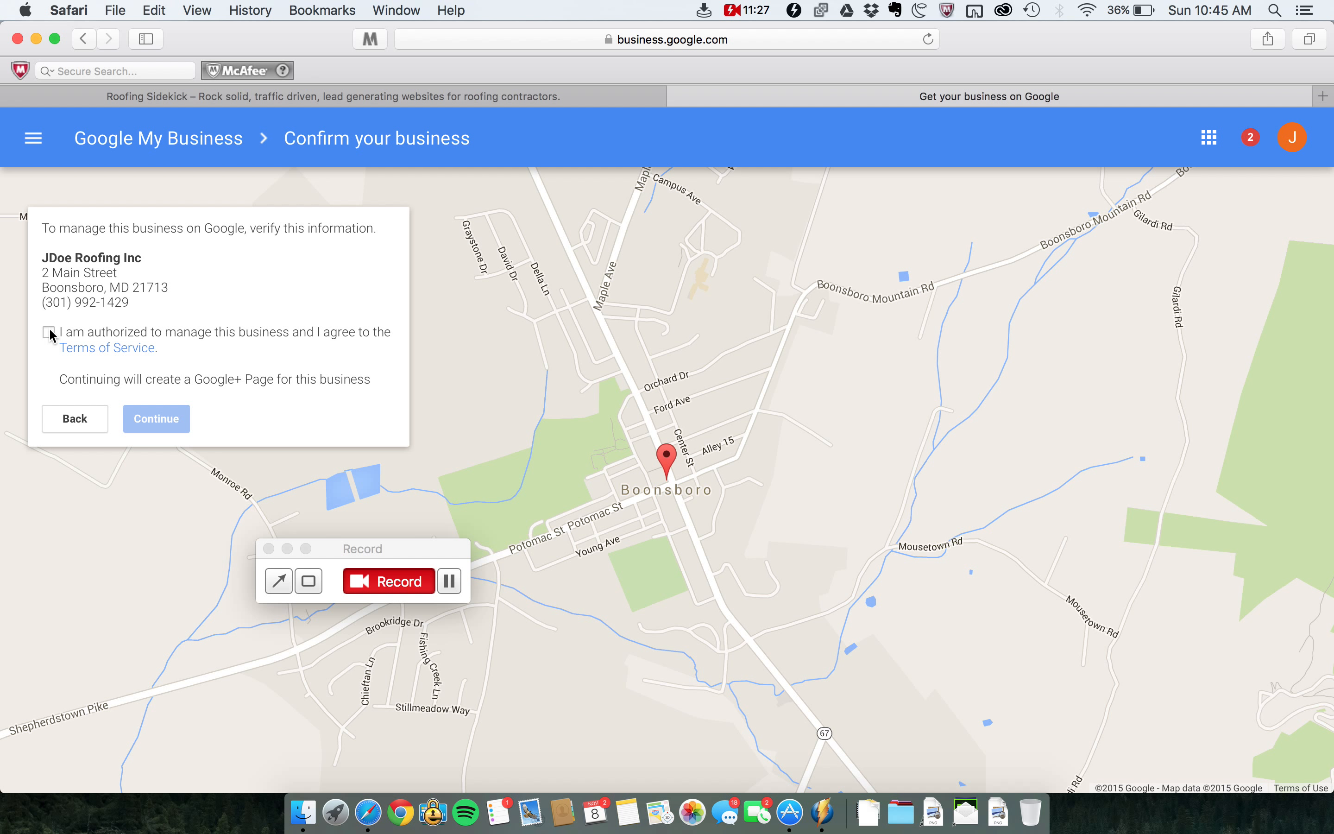
- Tick the authorization and Terms of Service checkbox for JDoe Roofing Inc and submit
click(452, 586)
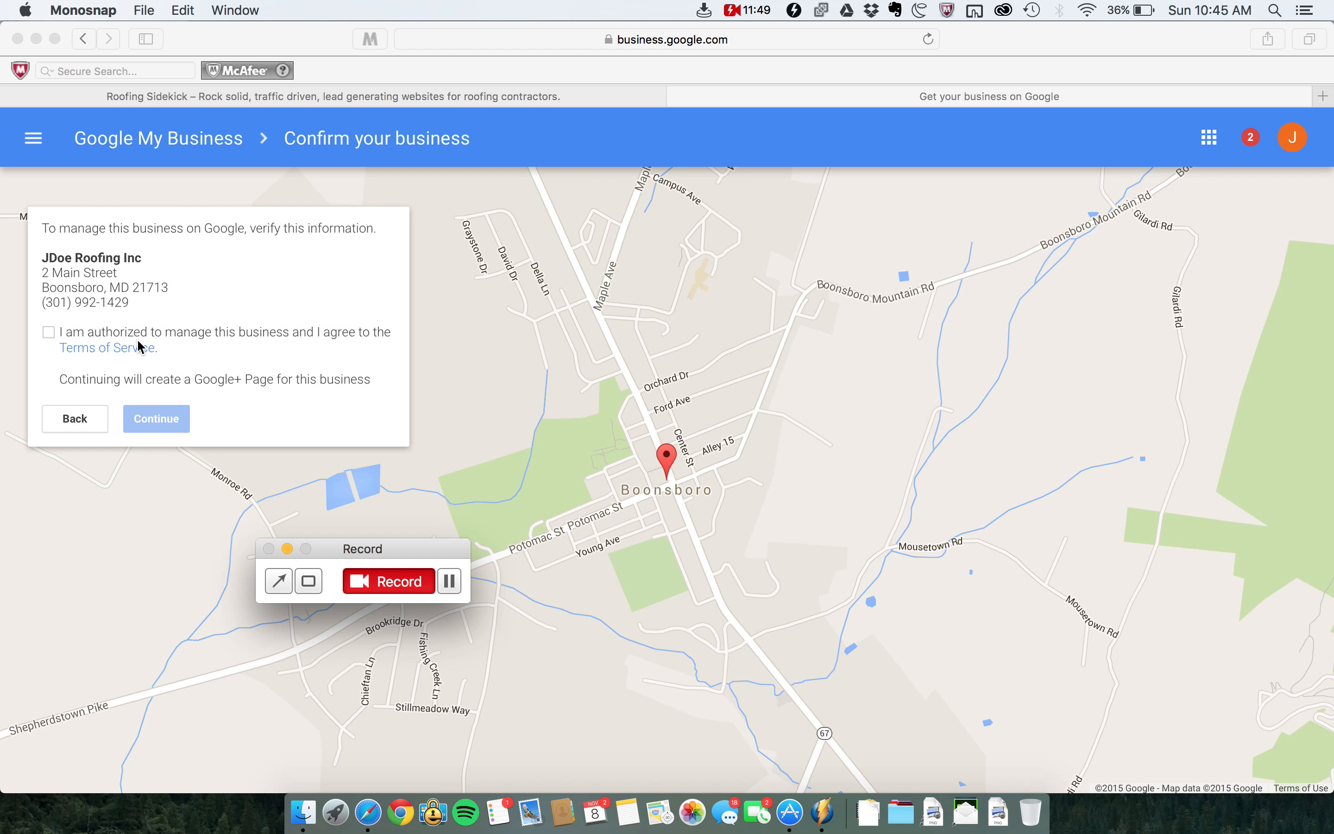
click(49, 334)
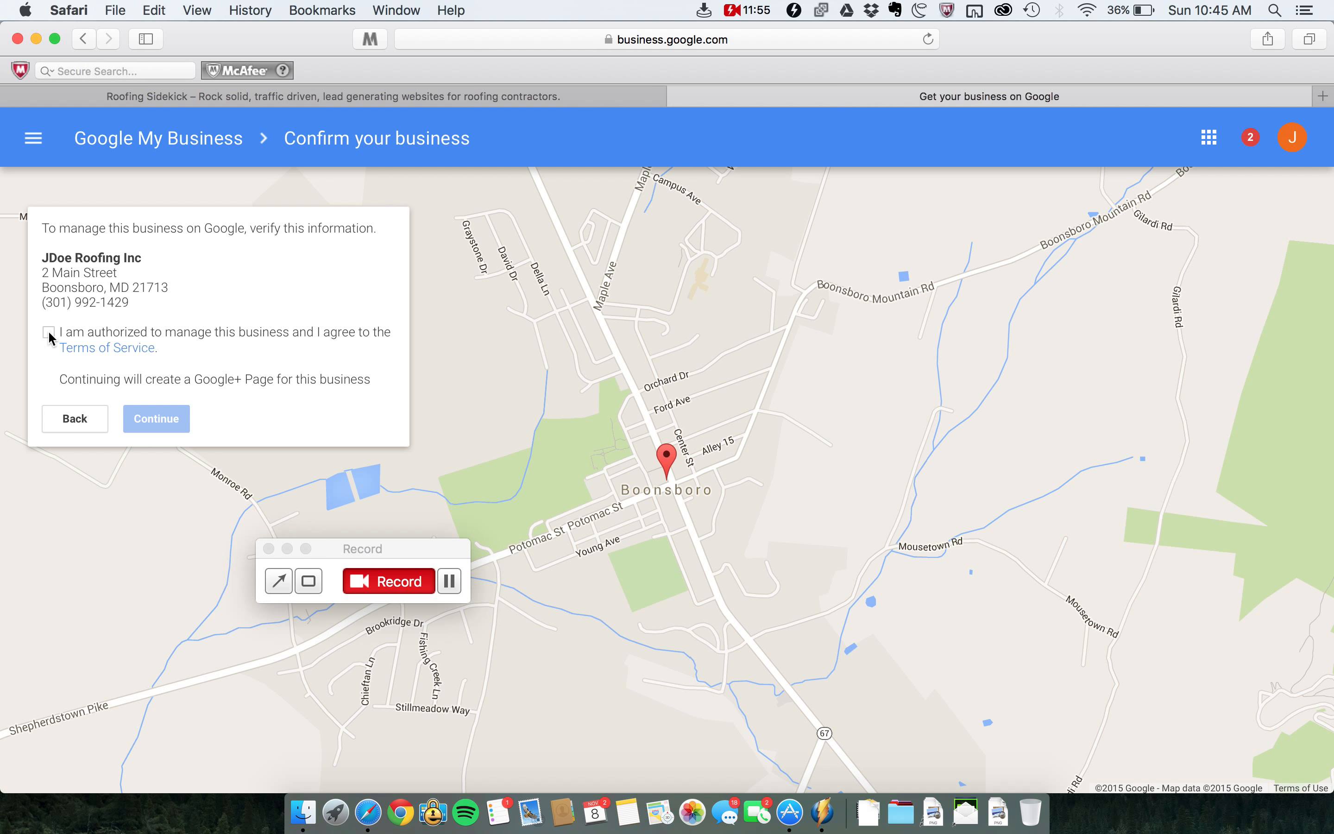
click(49, 332)
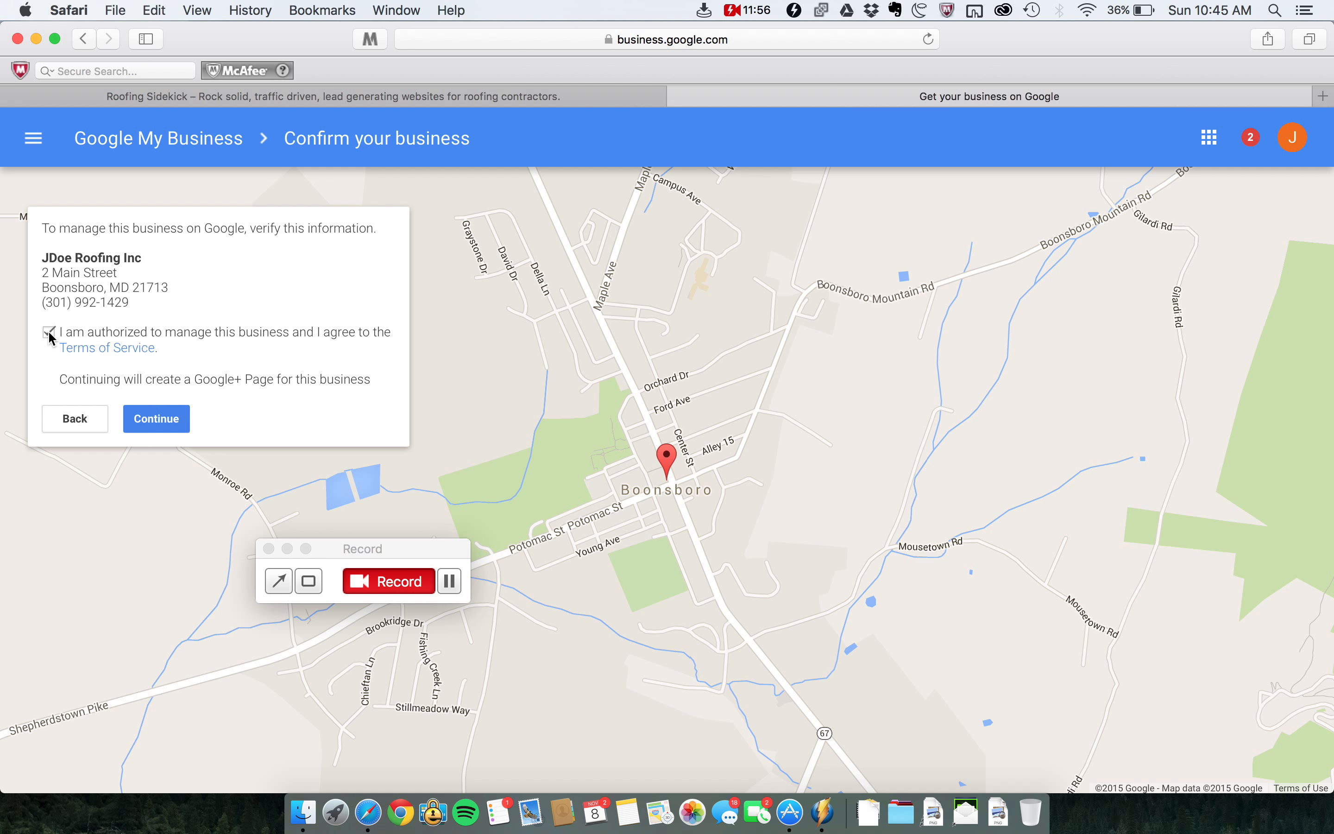
click(154, 420)
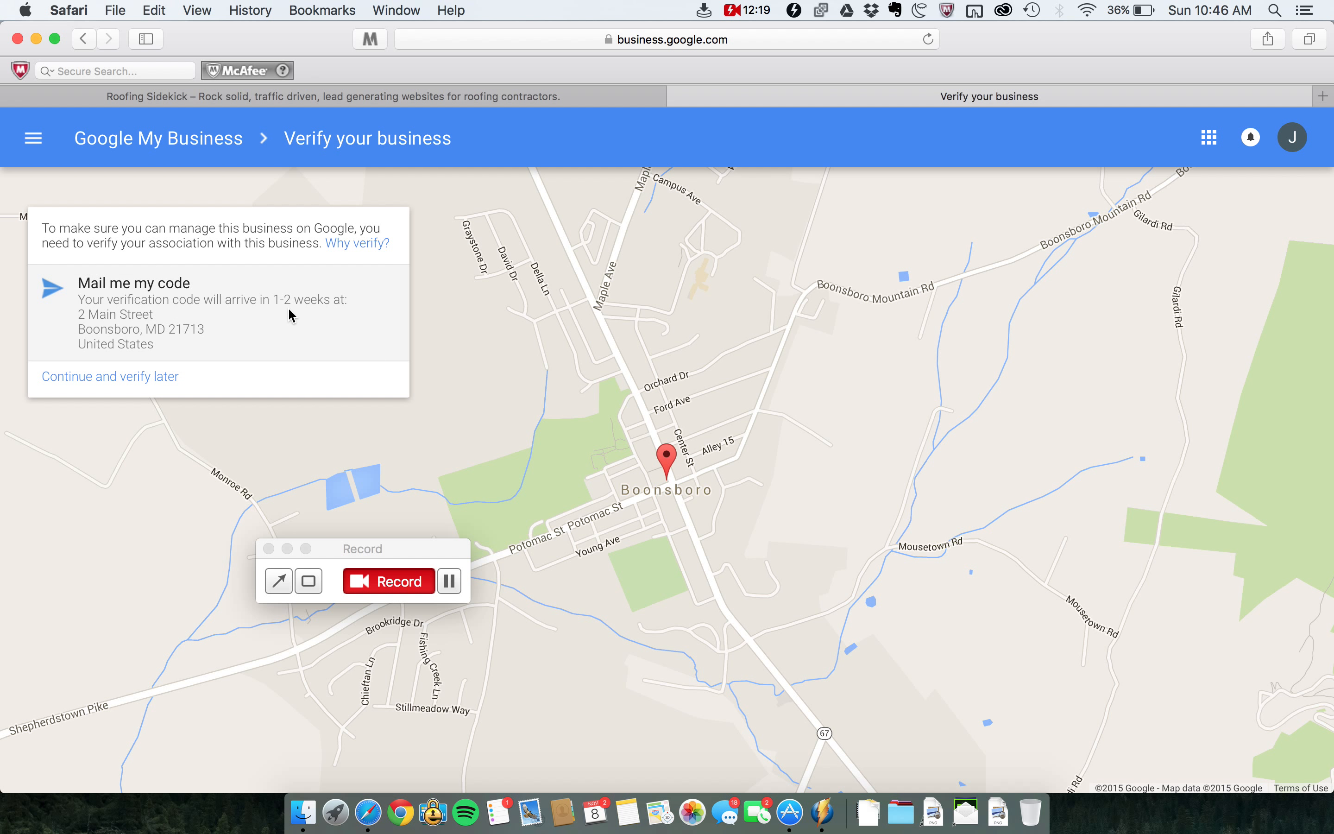
- Choose 'Continue and verify later' to defer the mailed verification code
click(129, 388)
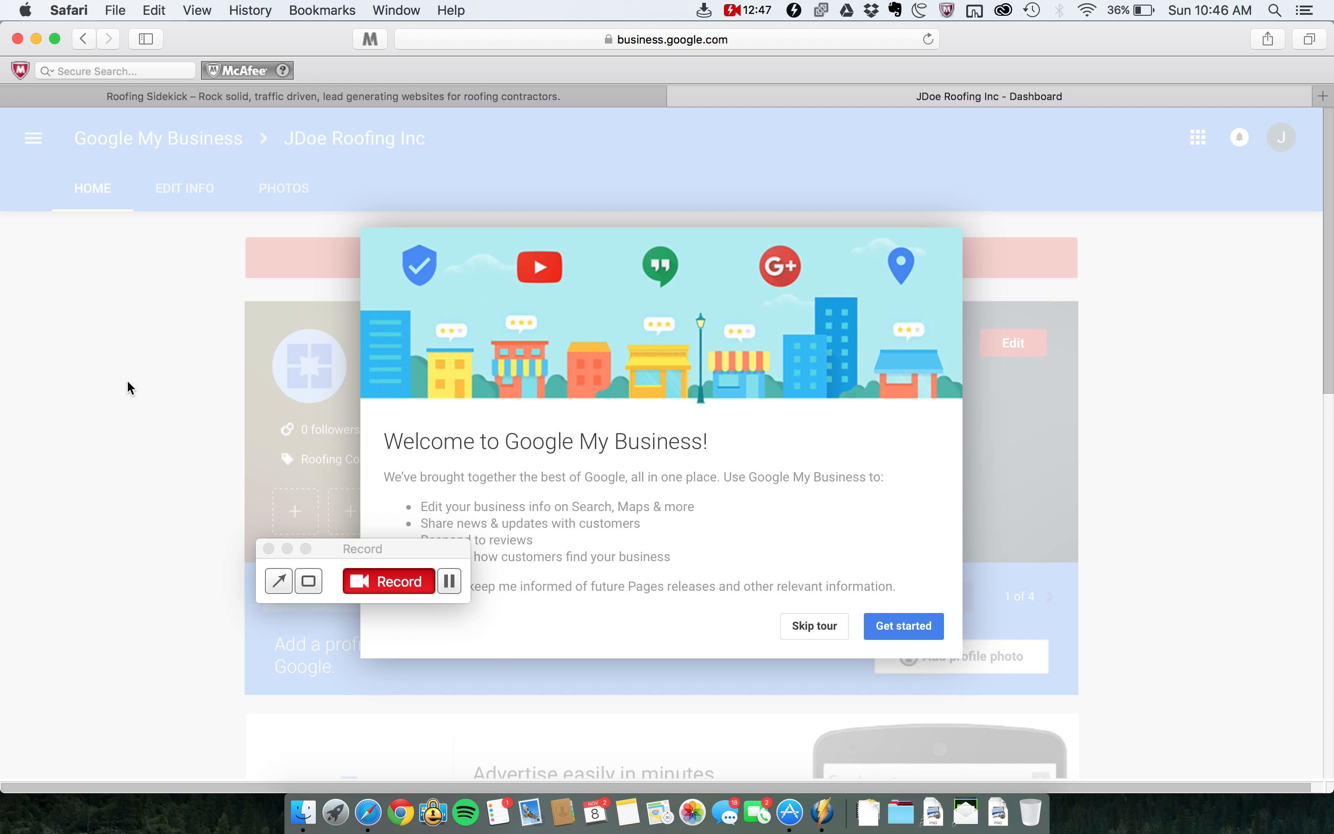
- Run through the dashboard welcome tour from Get started to Done
drag(399, 558, 214, 662)
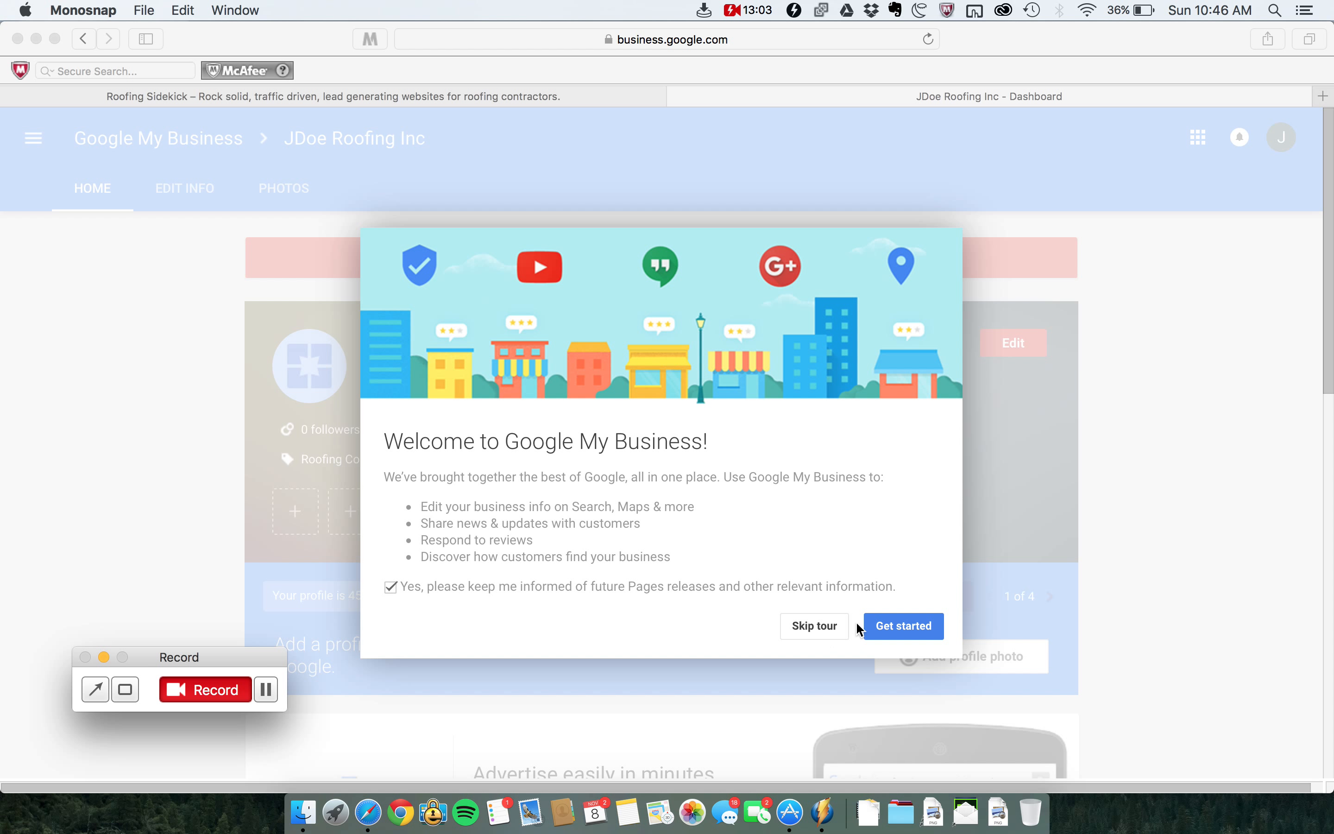
click(894, 628)
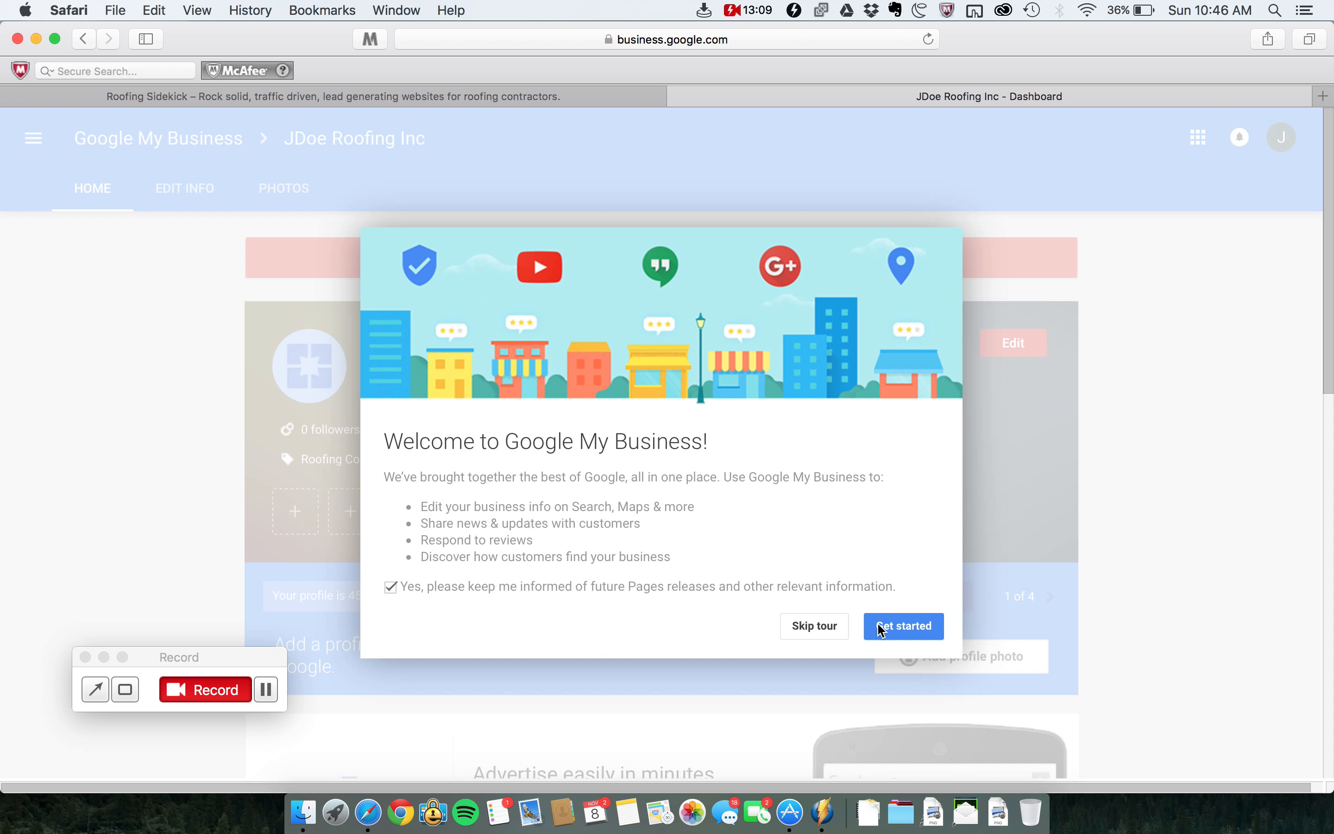
click(881, 630)
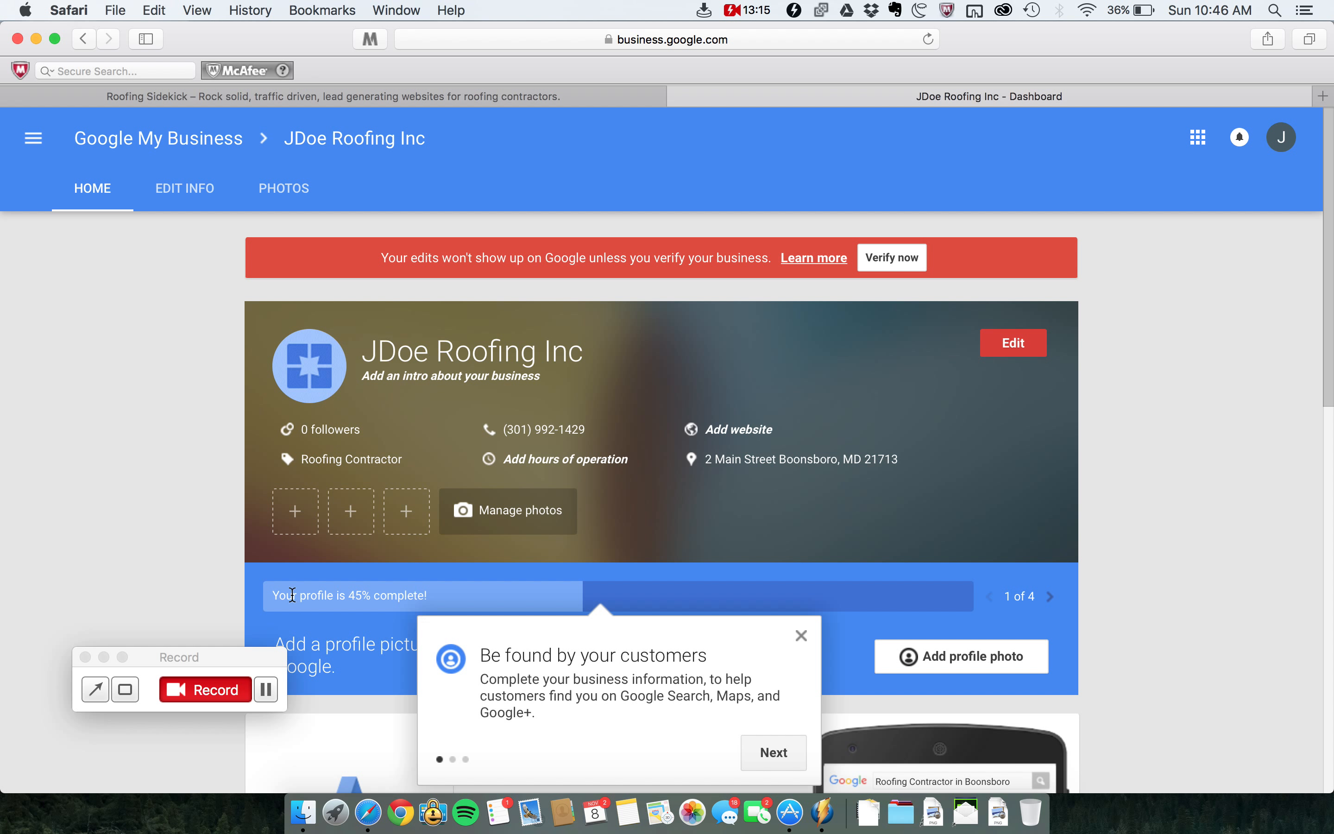
click(775, 754)
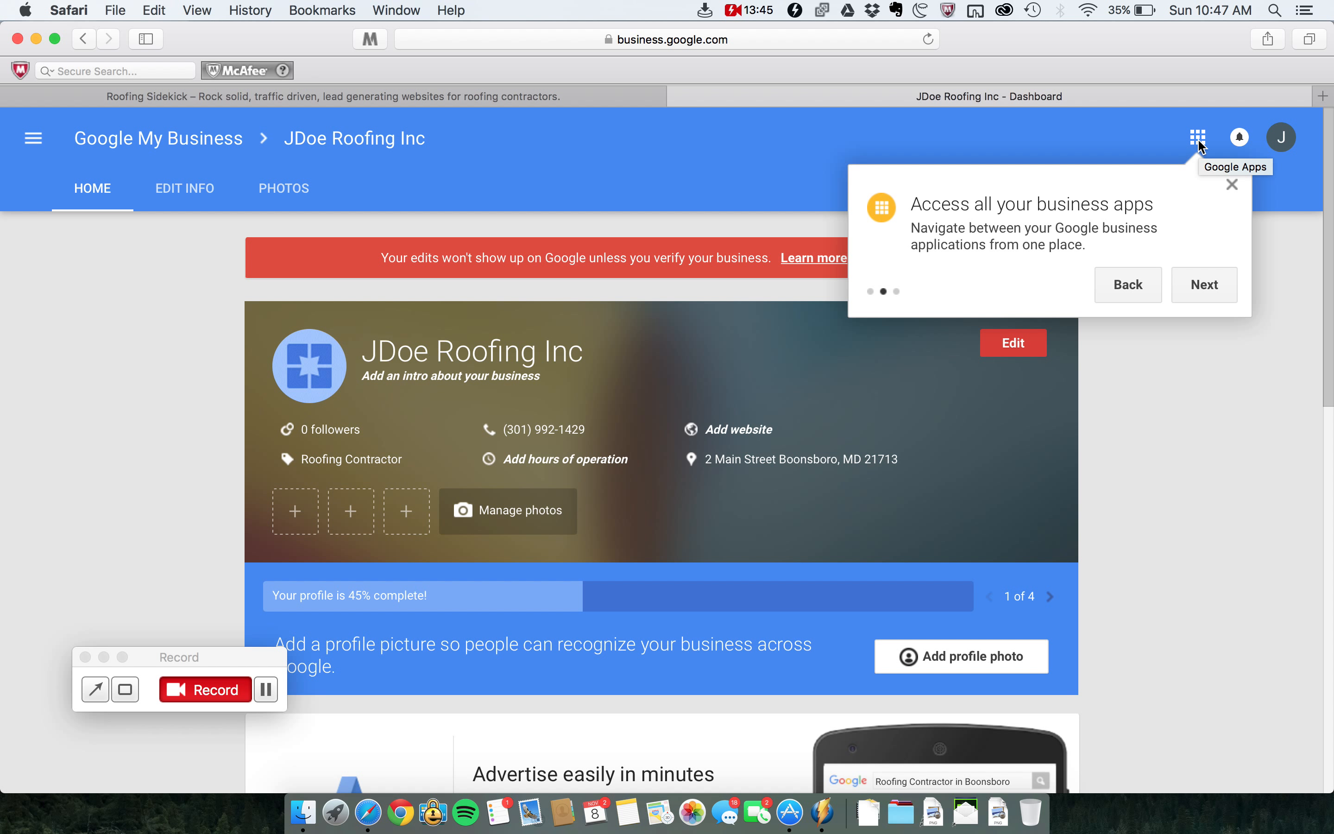
click(1206, 289)
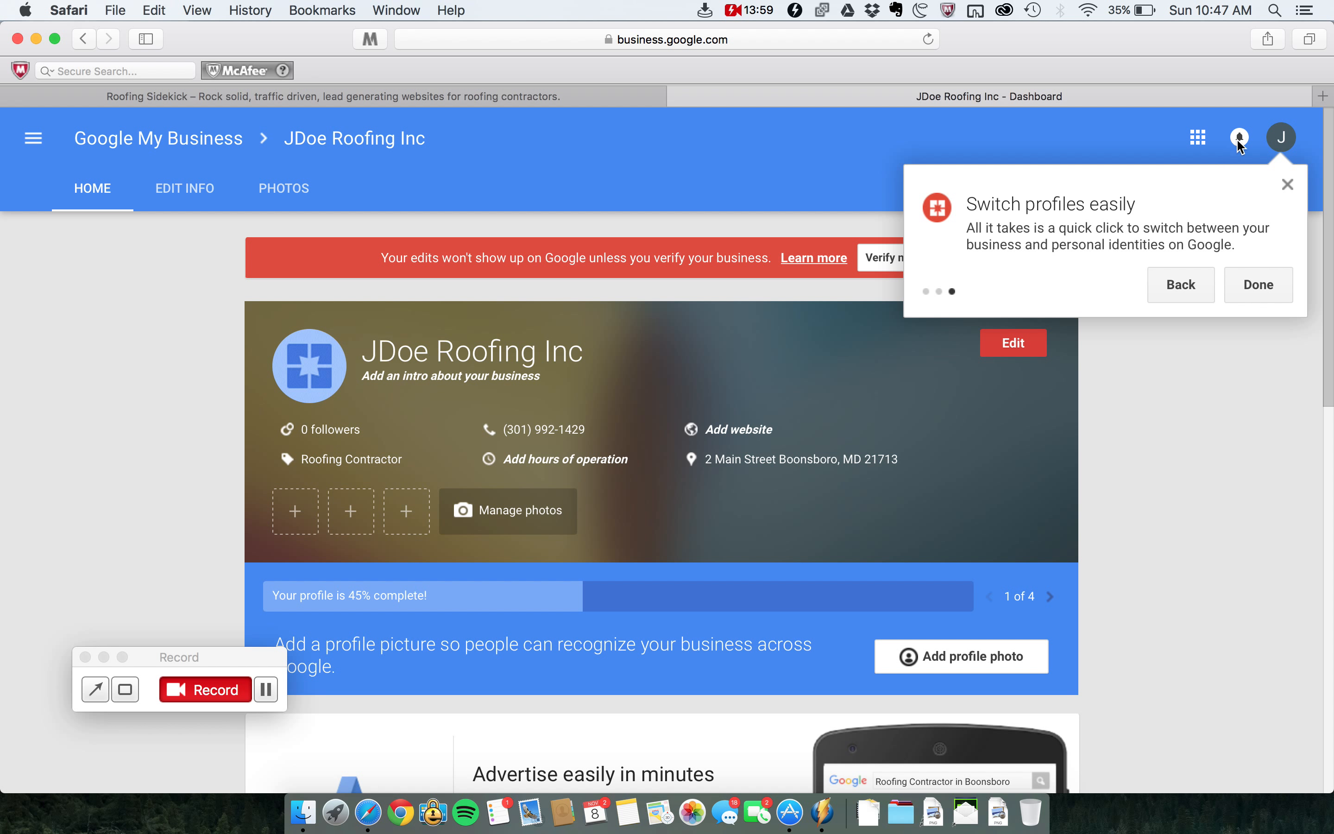
click(1249, 292)
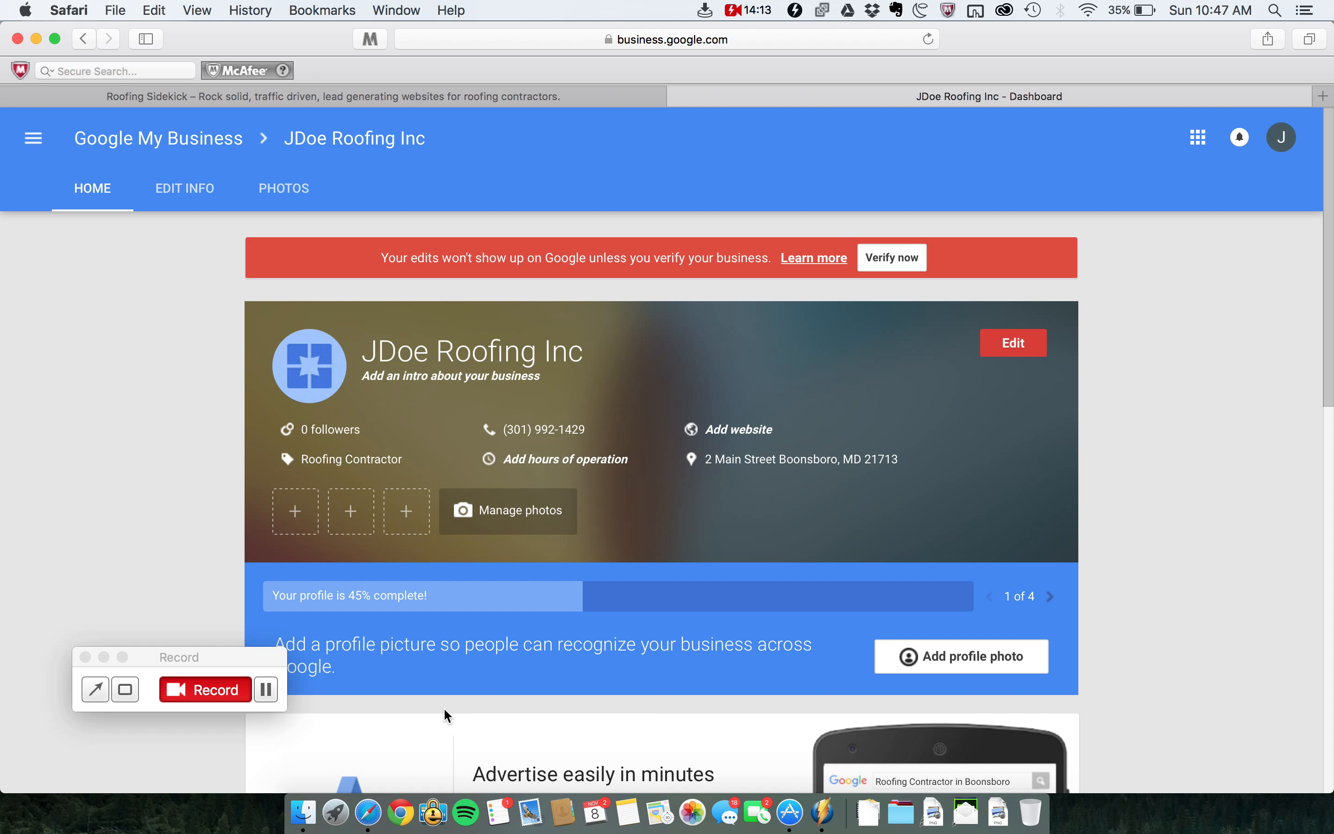
- Open the EDIT INFO page for JDoe Roofing Inc and scroll to the Contact info row
scroll(449, 686, down, 3)
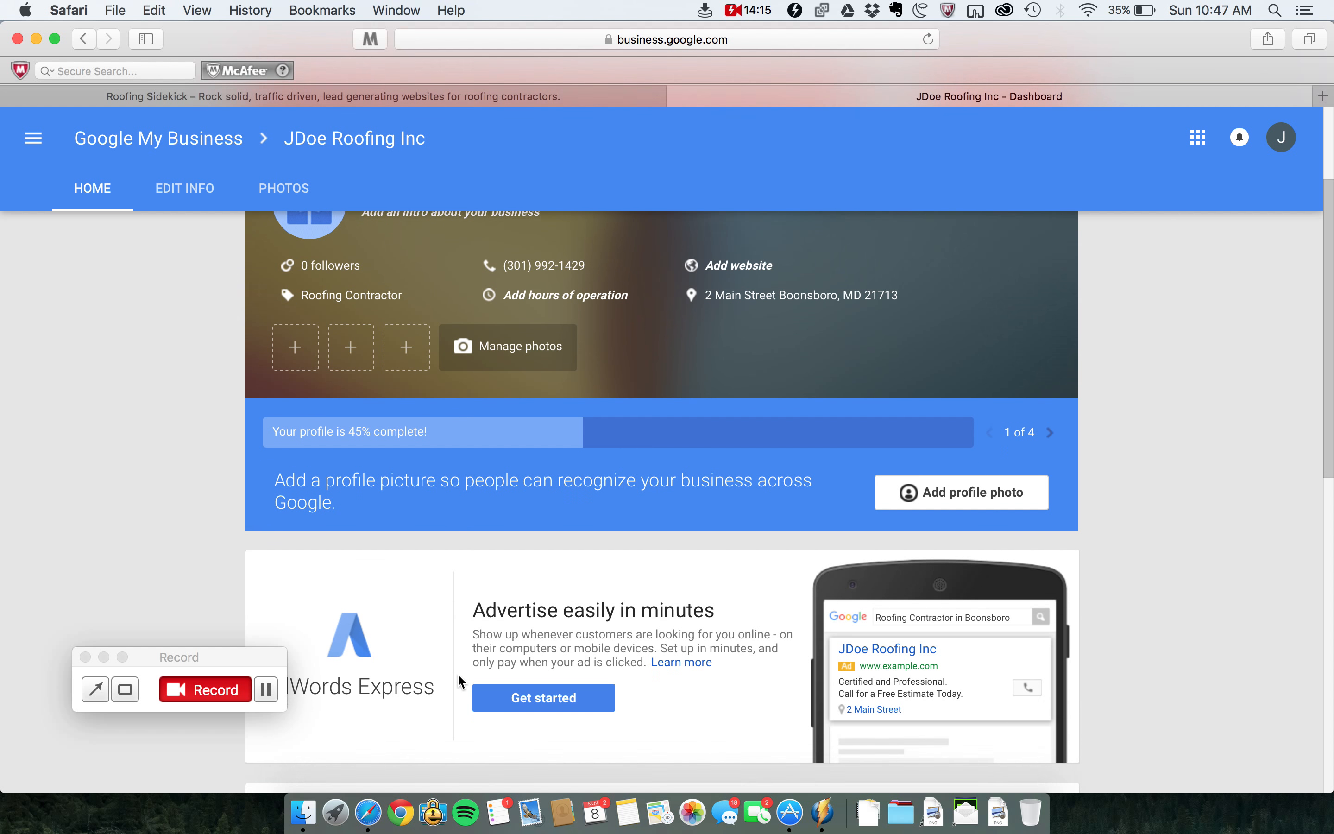
click(264, 690)
scroll(341, 573, up, 3)
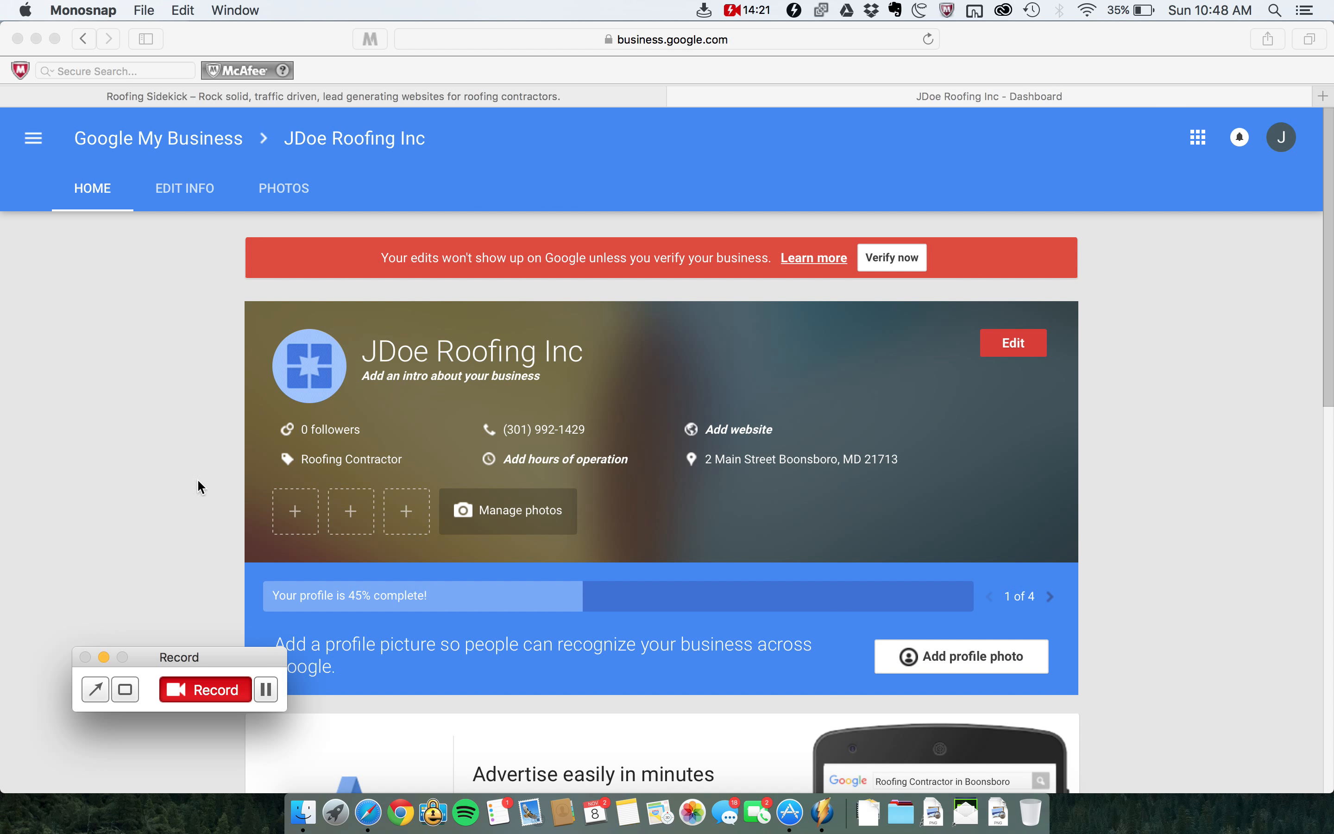
click(178, 189)
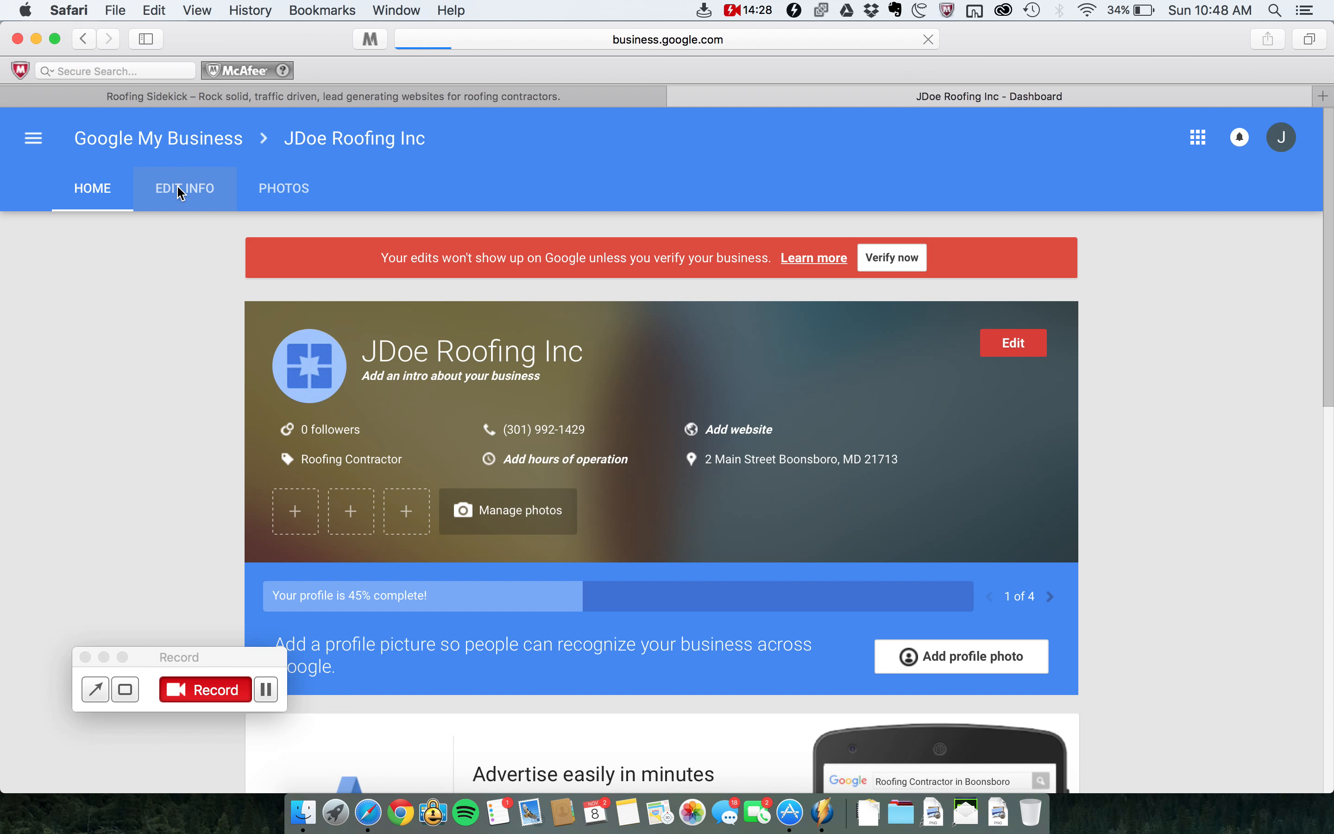
scroll(390, 547, down, 6)
scroll(392, 549, up, 2)
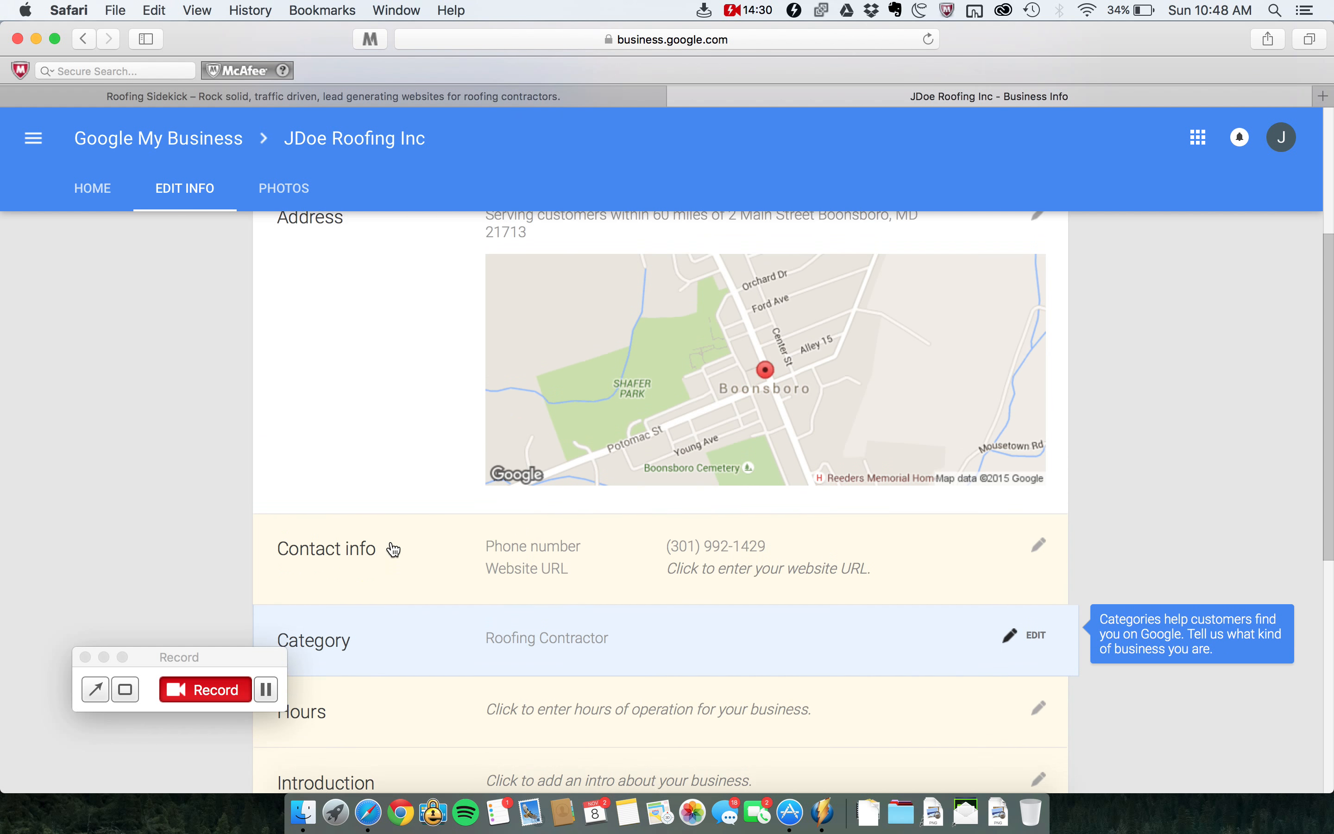
scroll(393, 550, up, 3)
scroll(393, 550, down, 3)
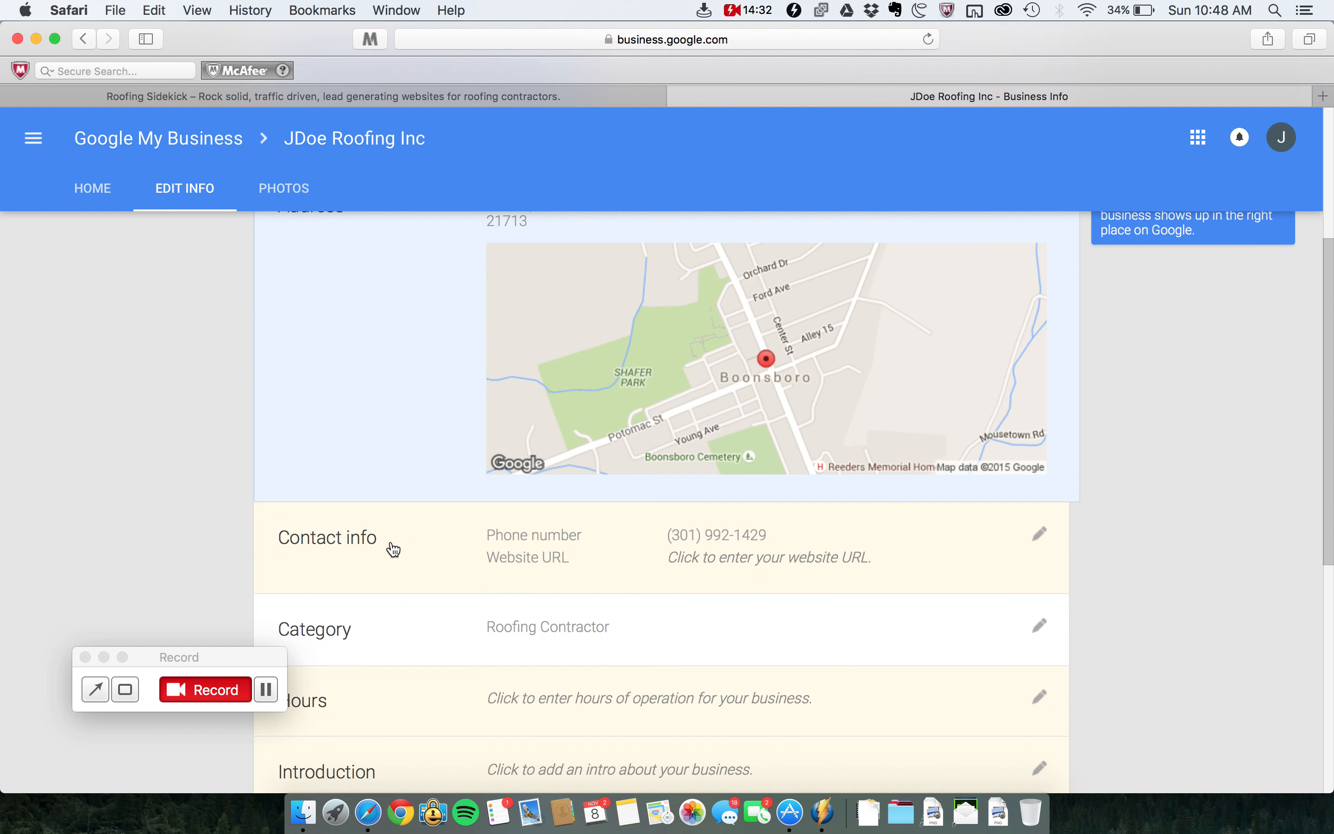
scroll(393, 550, up, 5)
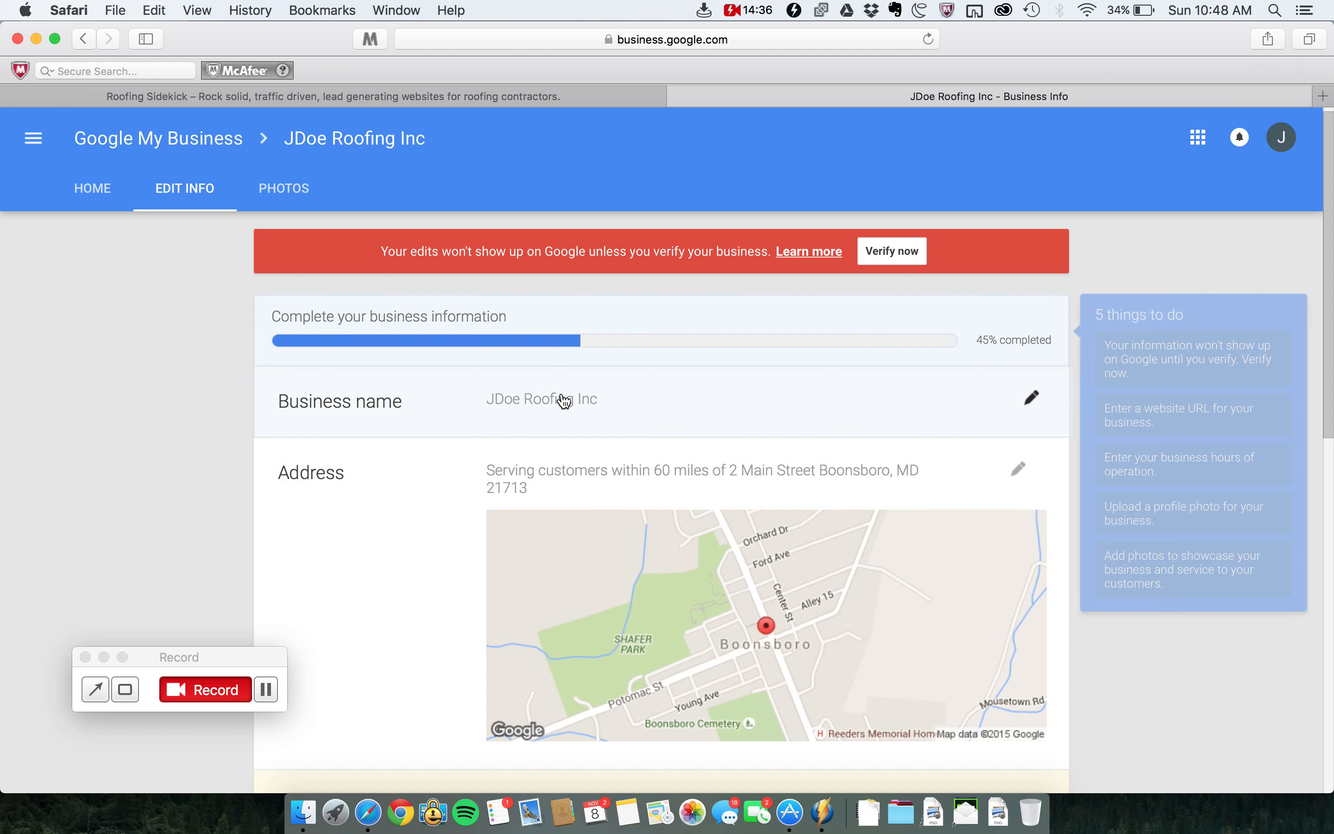
scroll(375, 533, down, 3)
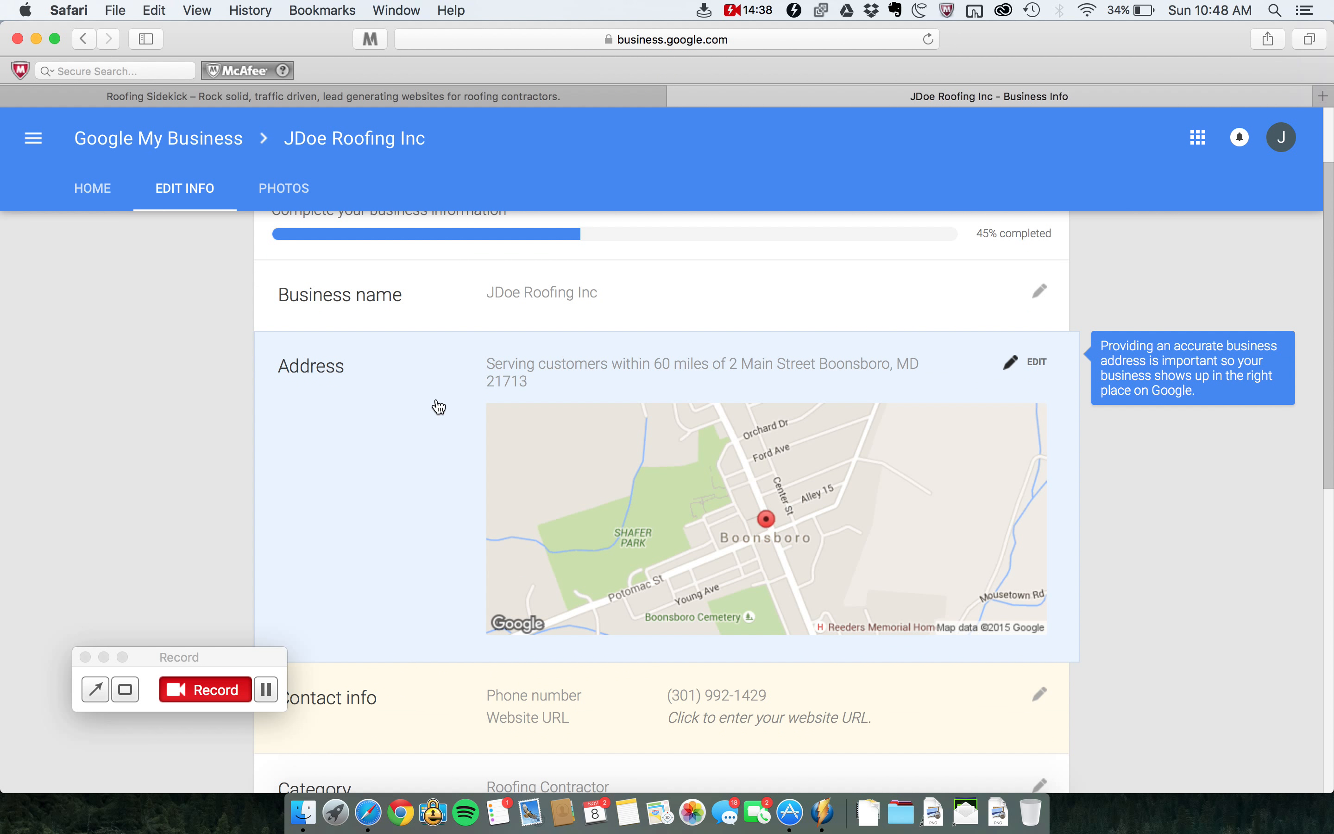
scroll(387, 587, down, 5)
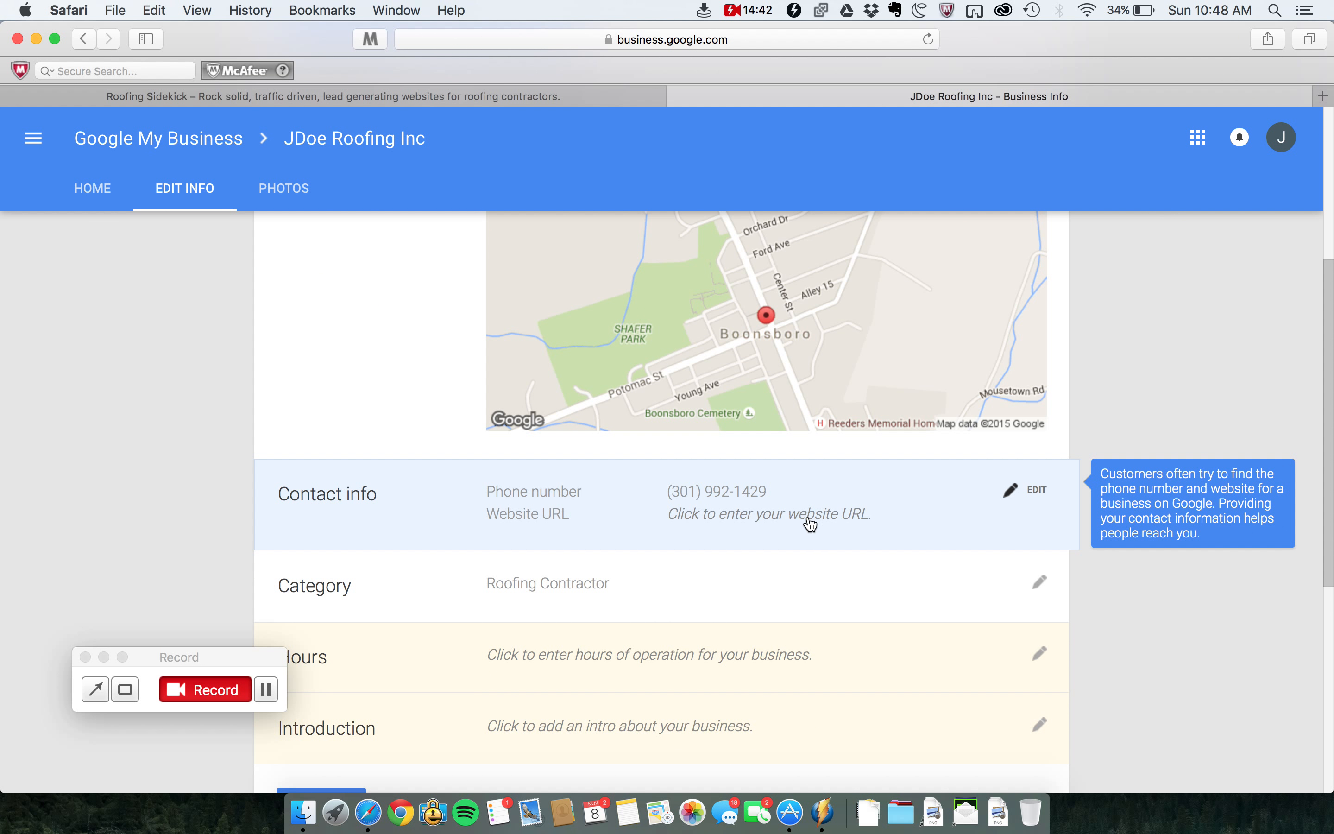
click(1039, 494)
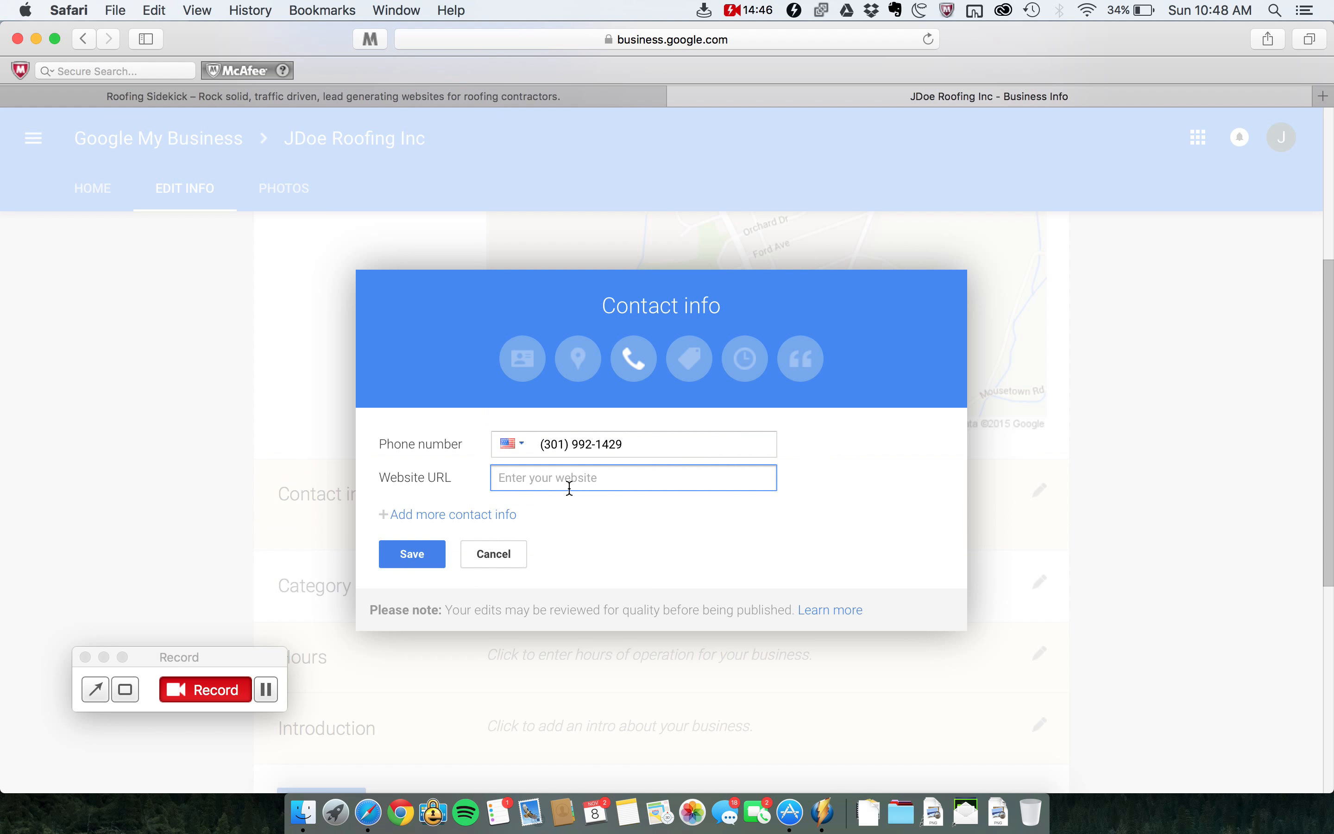
text(www)
text(.jdoeroofing.com)
click(447, 518)
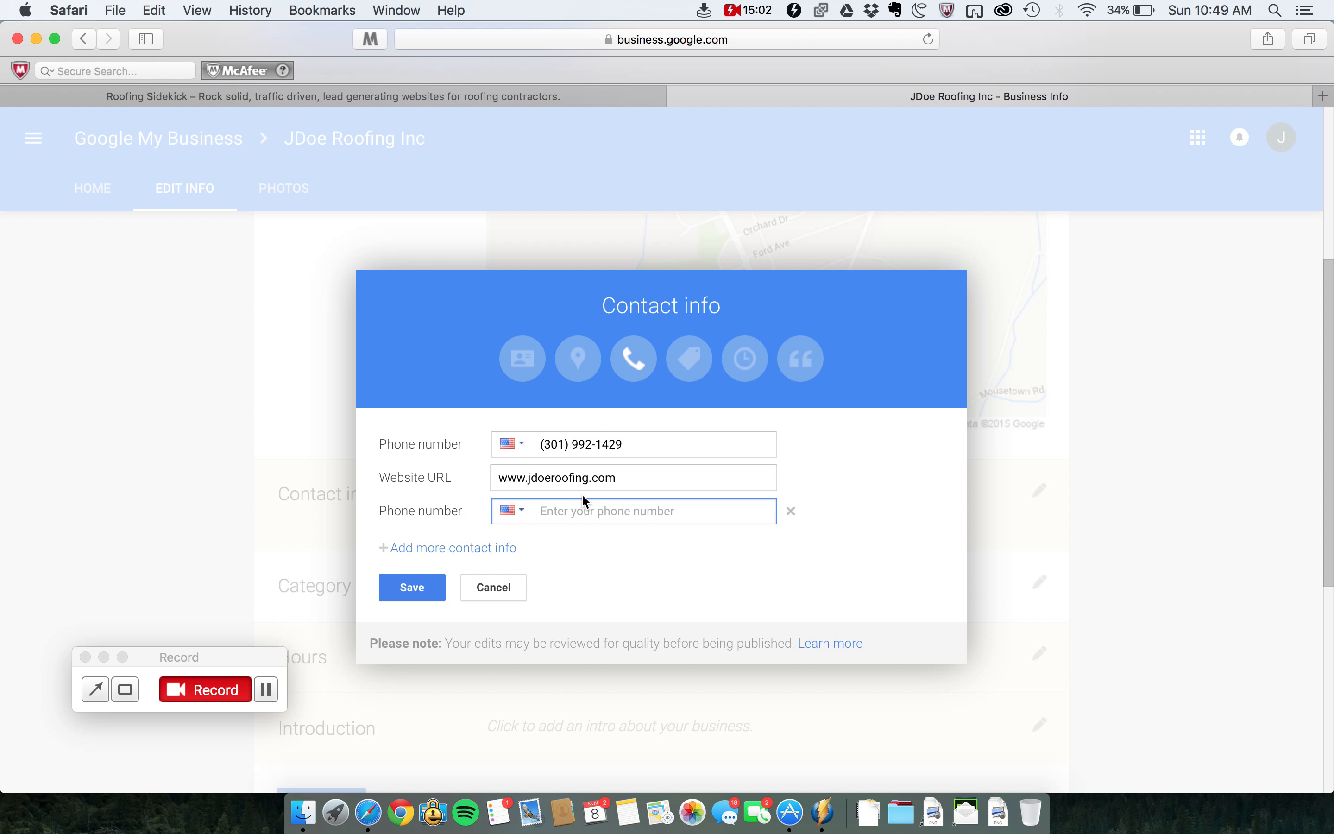
click(523, 511)
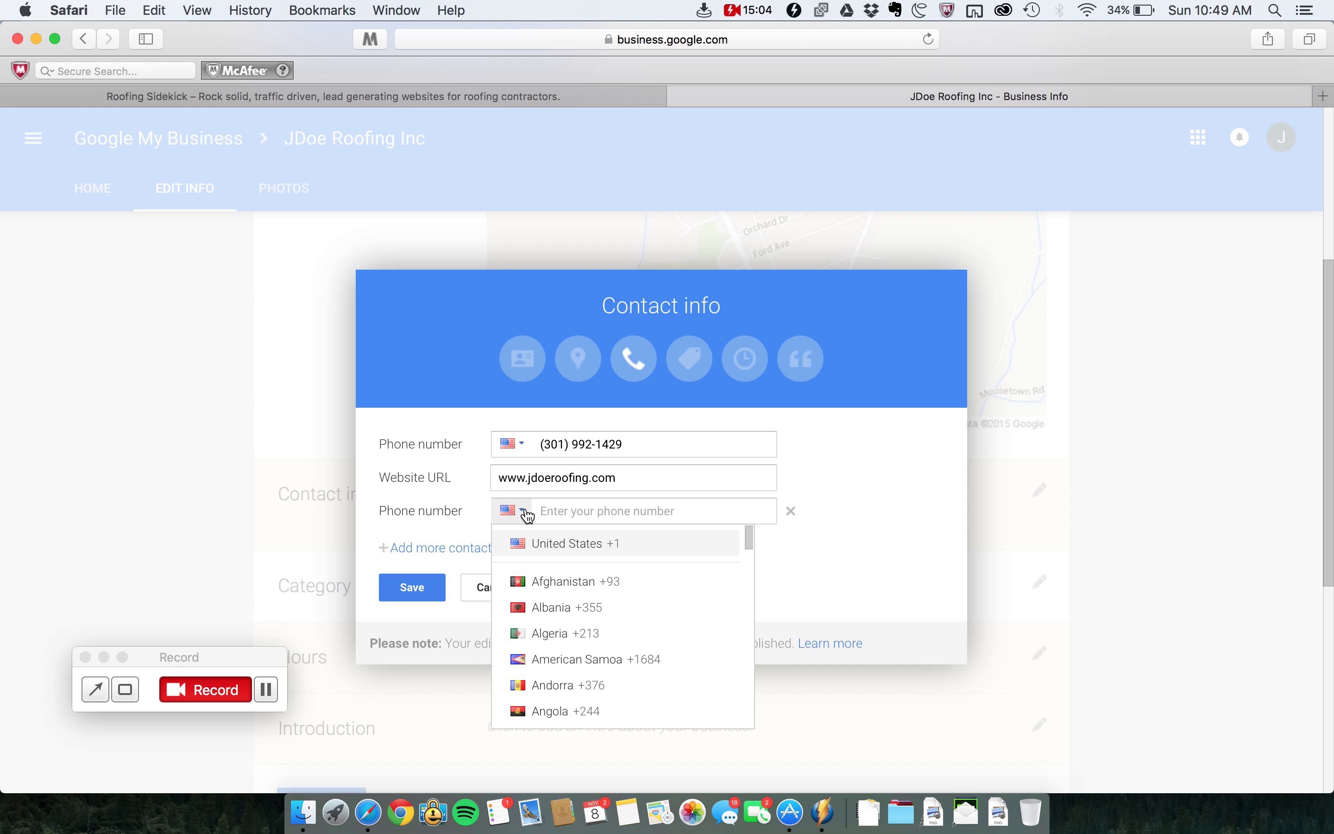
click(524, 510)
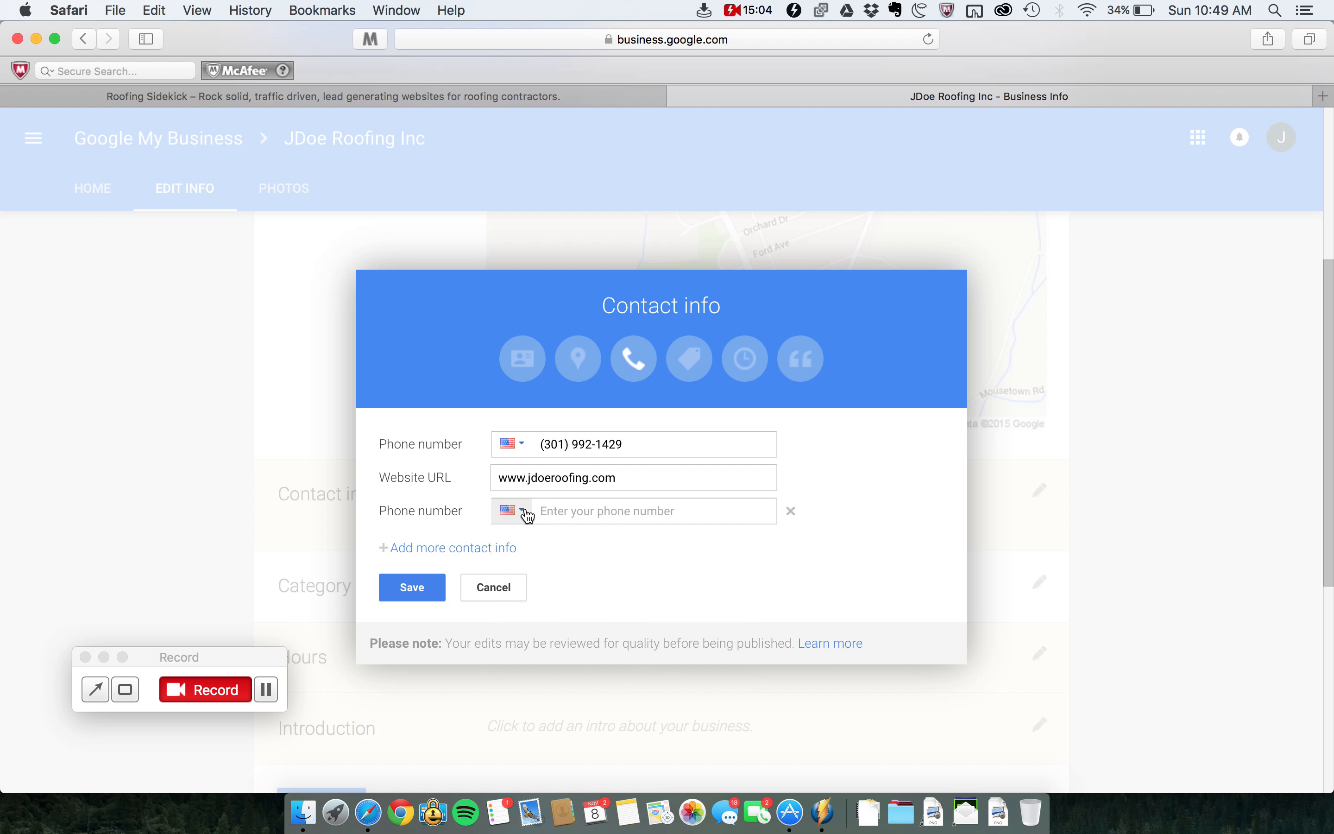
click(794, 512)
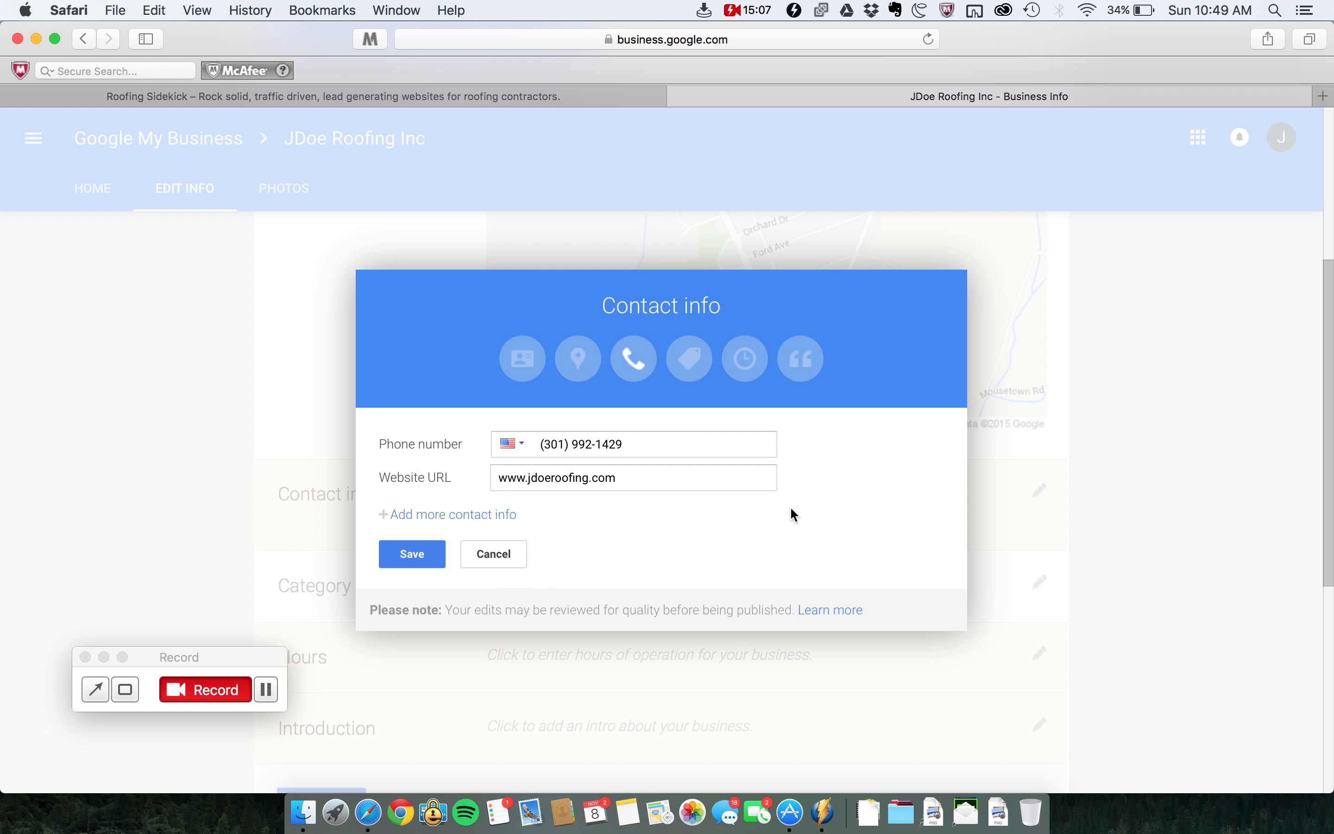
click(428, 554)
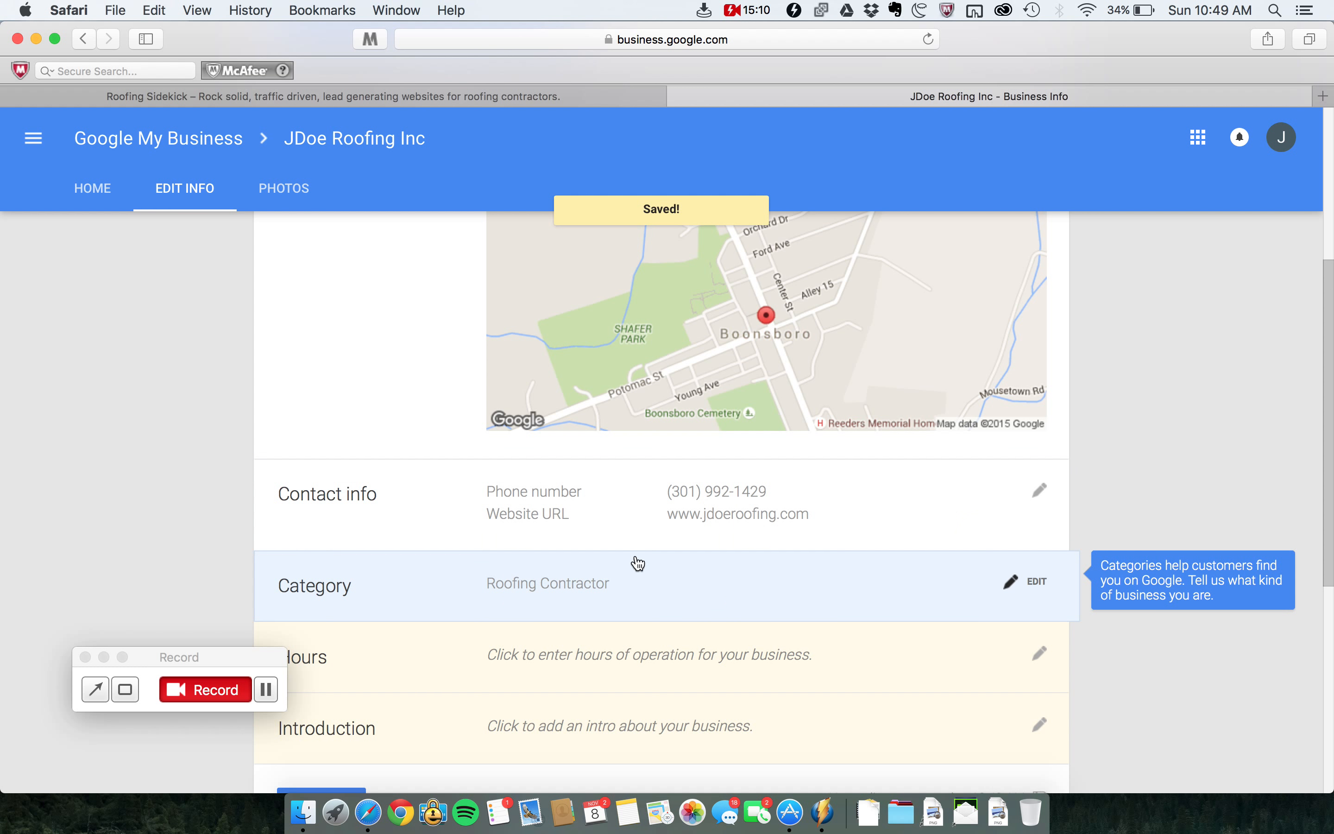
scroll(644, 580, down, 4)
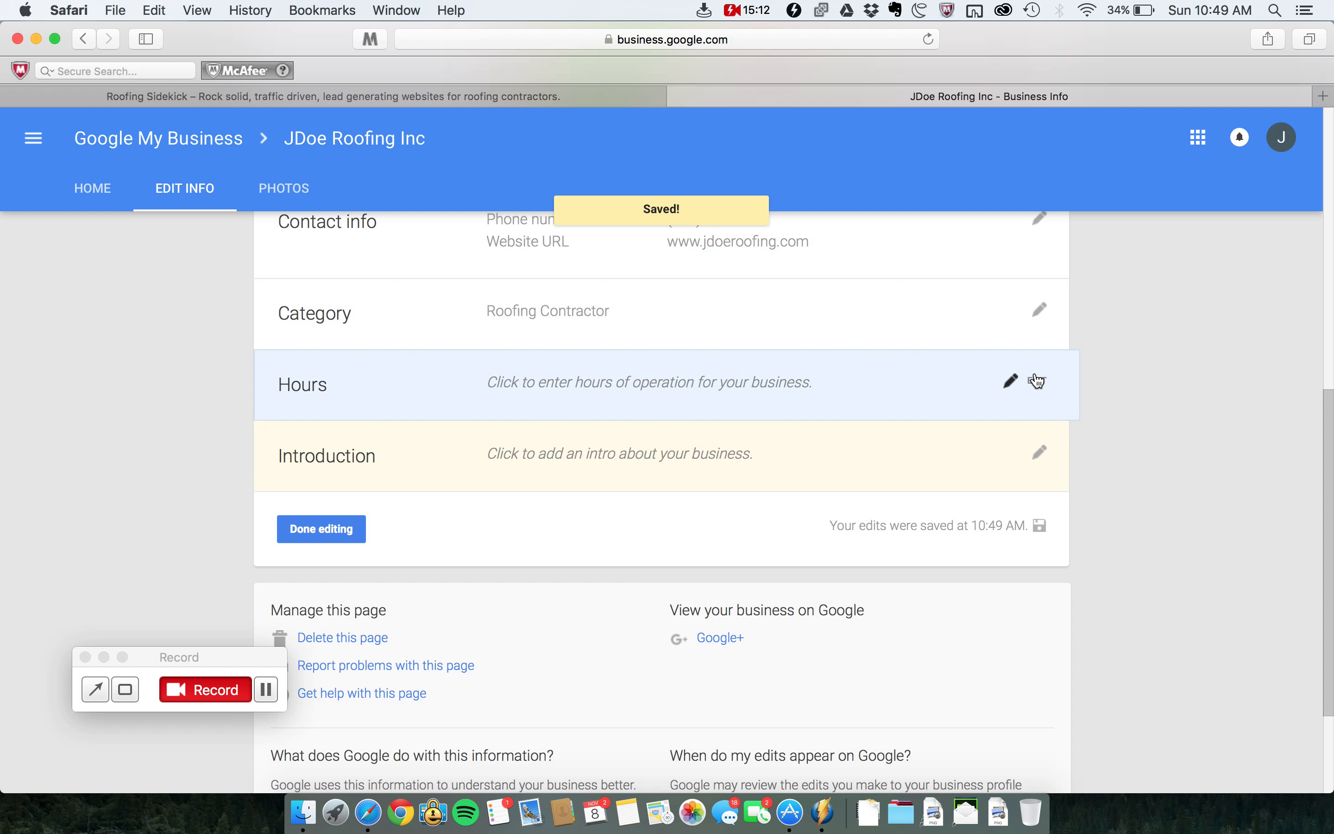
click(1038, 380)
- Add Saturday to the open days and set hours from 7:00 am to 5:00 pm
click(486, 458)
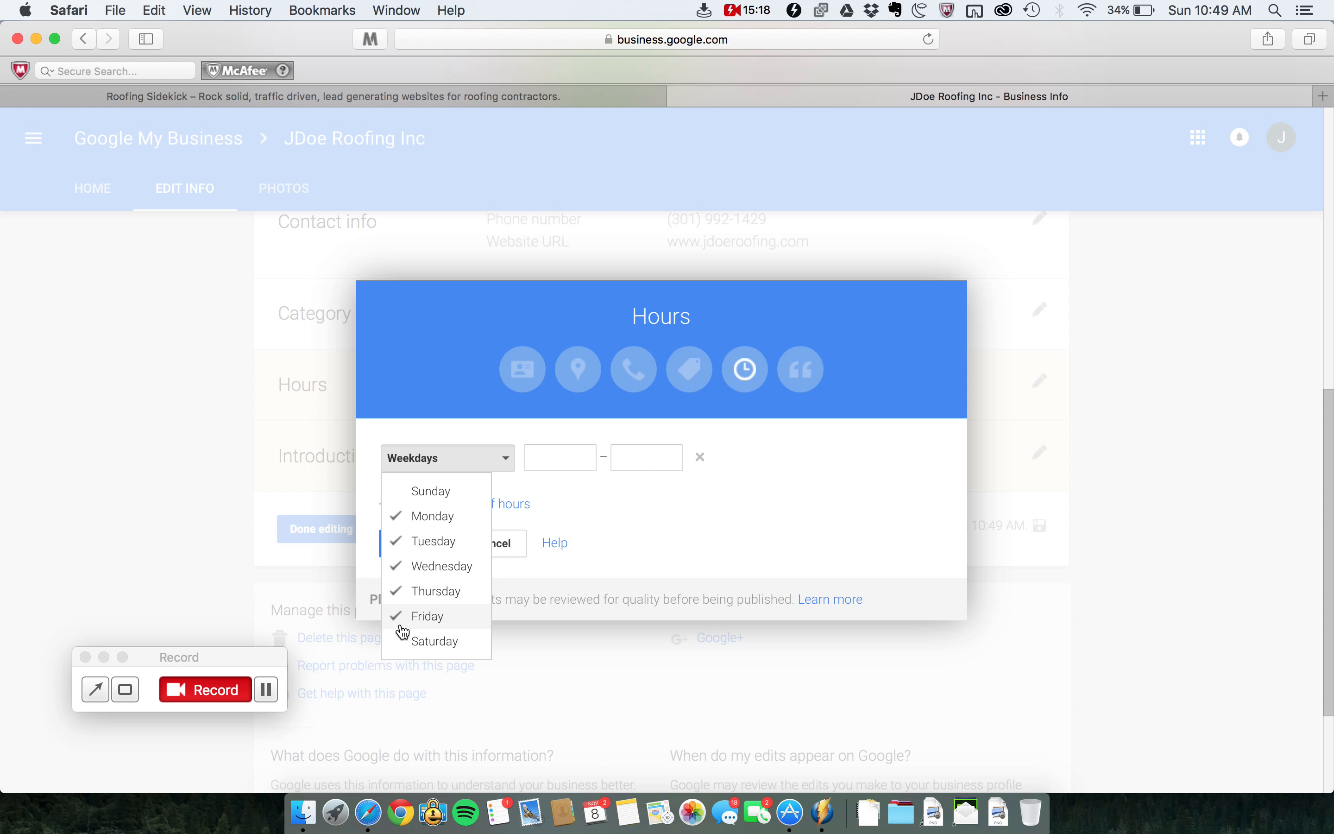
click(397, 645)
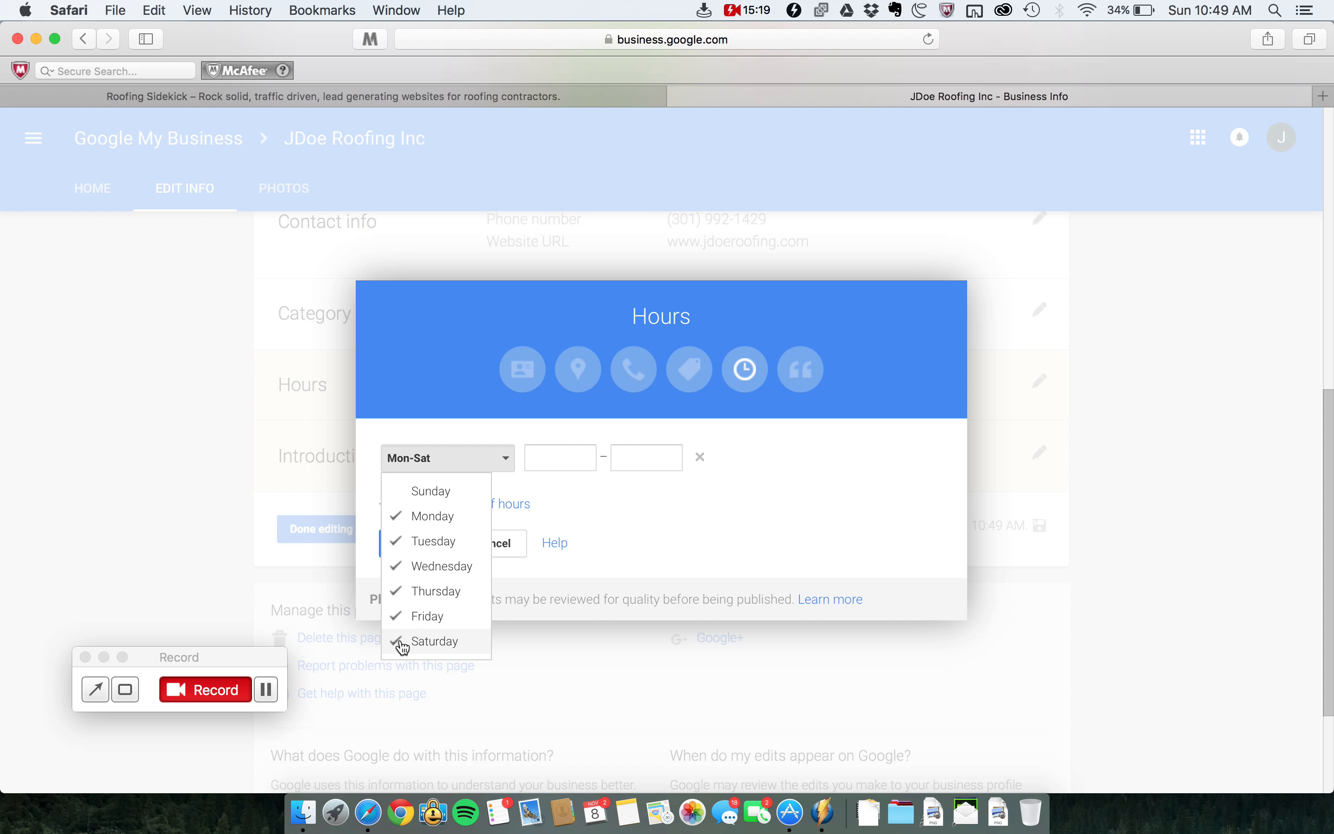
click(569, 455)
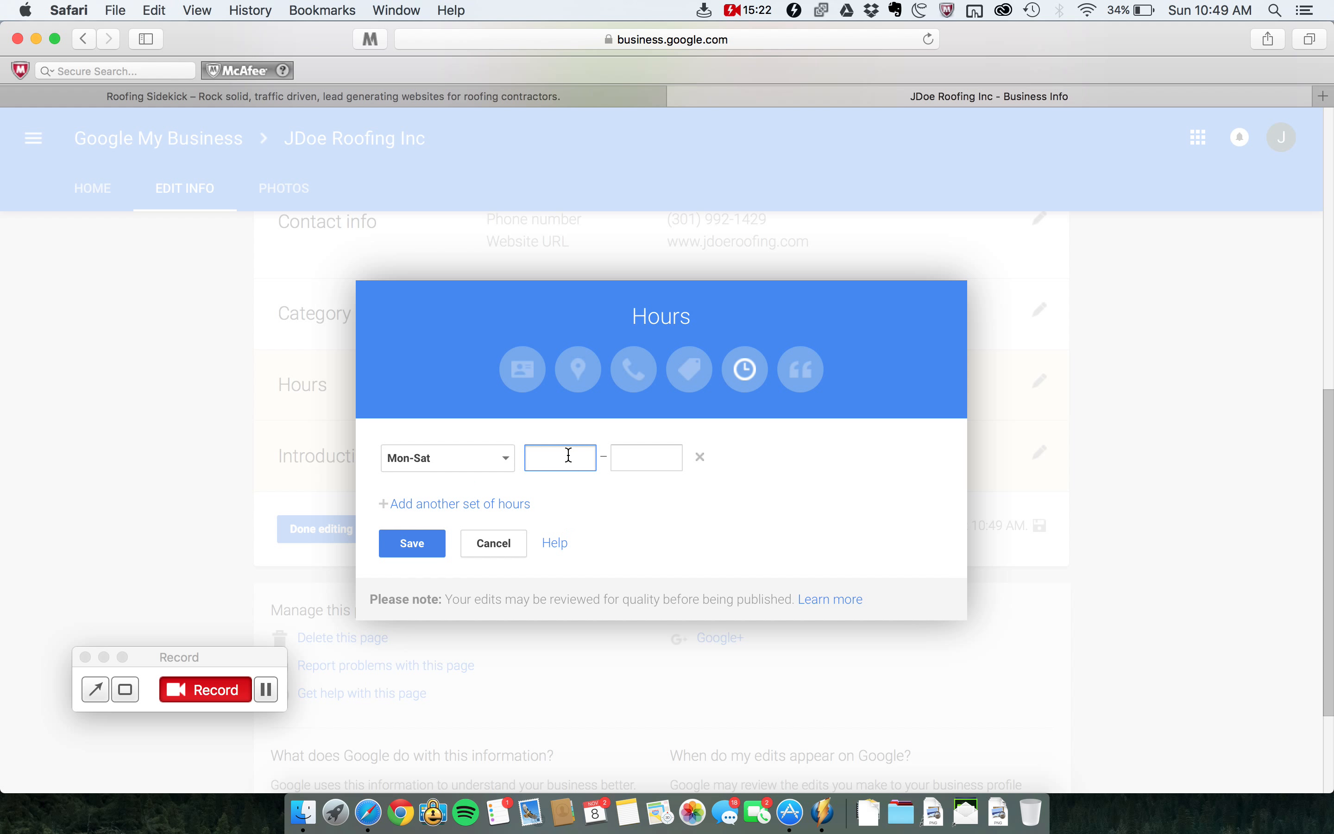
text(7)
key(Tab)
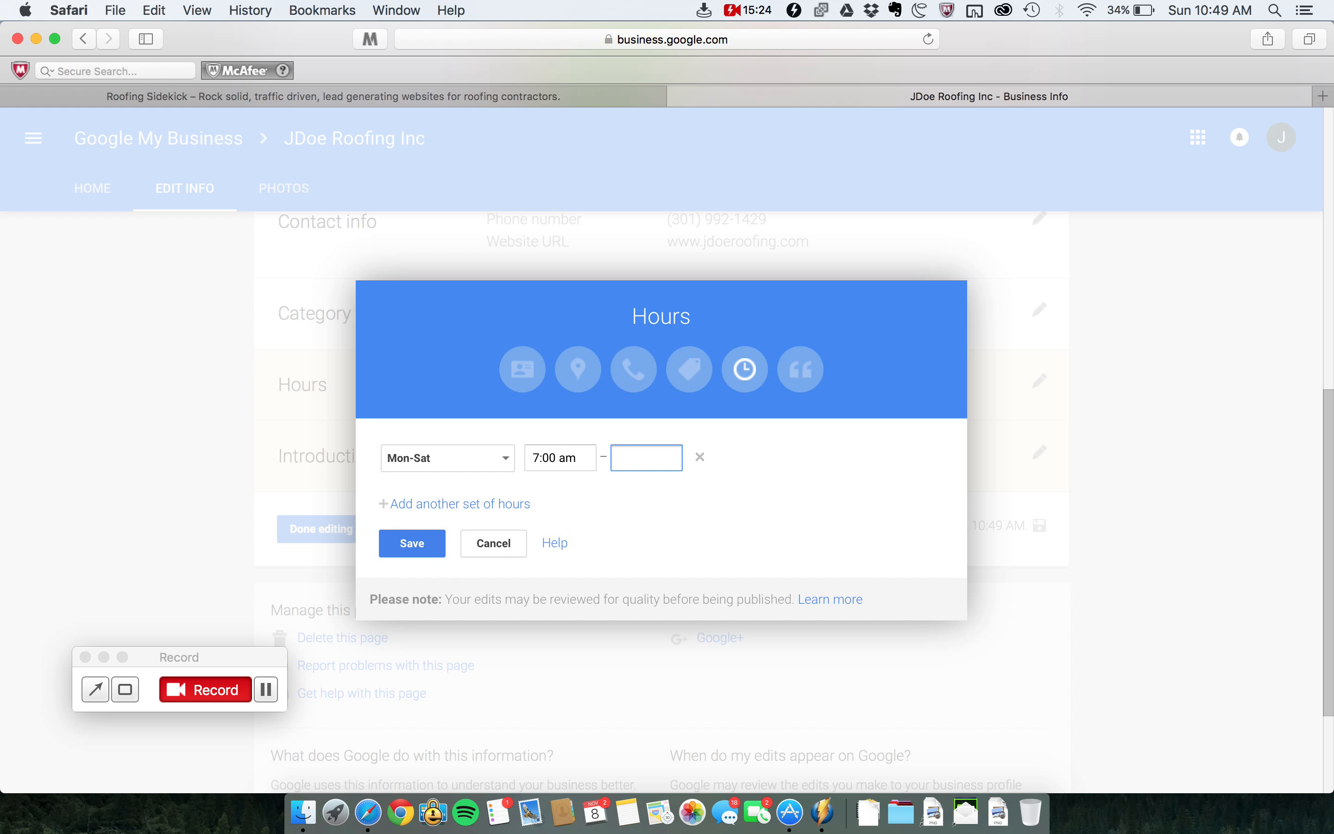
text(5)
key(Return)
- Remove the extra empty hours row and save the Mon–Sat opening hours
click(433, 507)
click(443, 505)
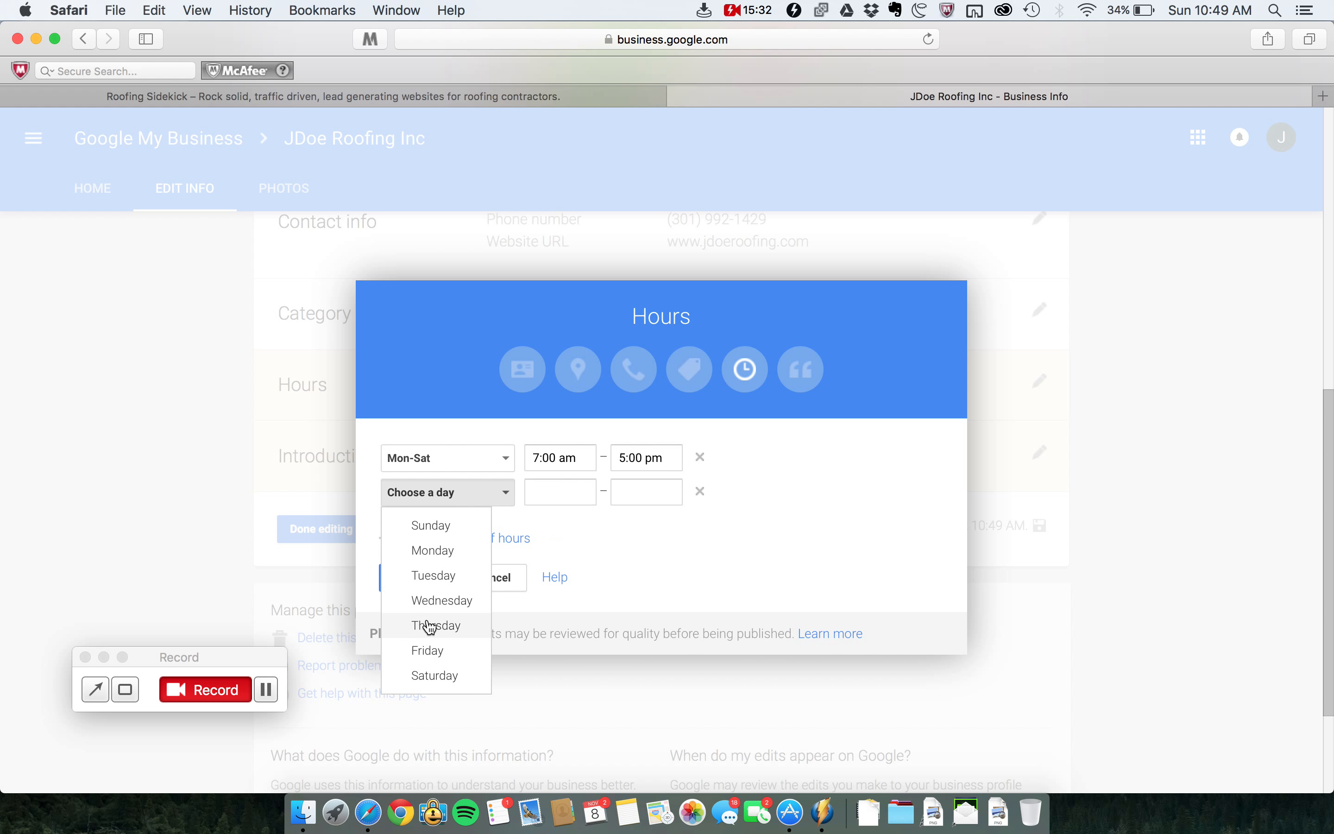
click(579, 540)
click(702, 492)
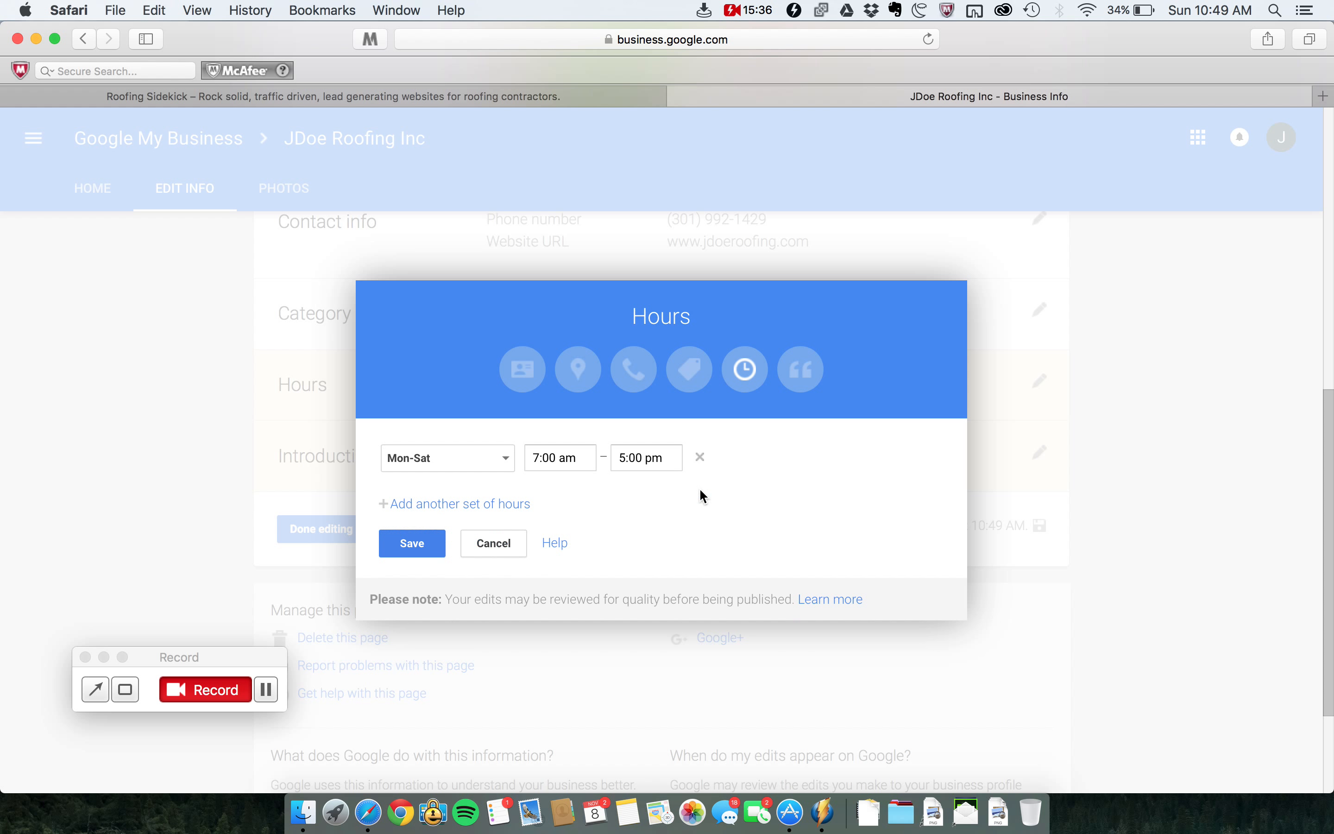
click(415, 547)
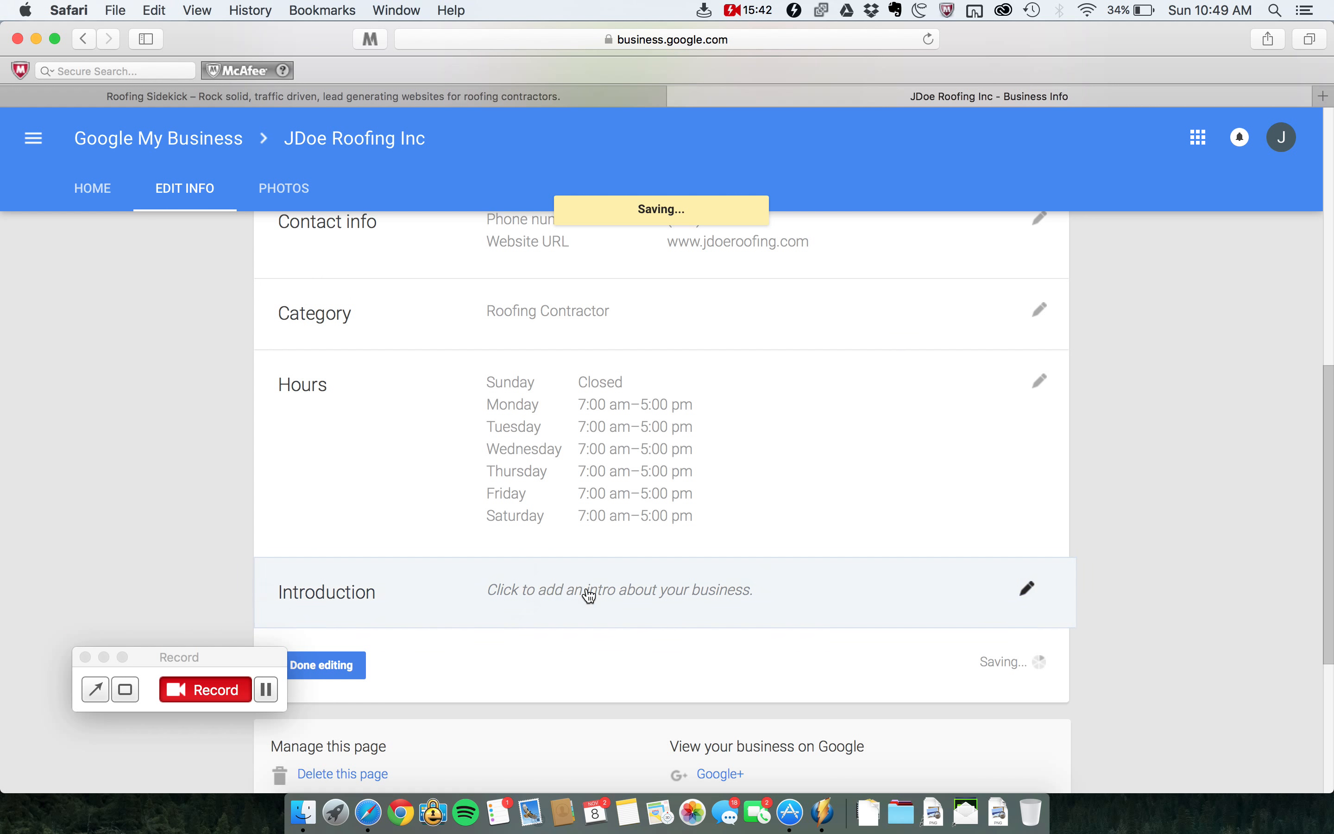
scroll(598, 607, down, 4)
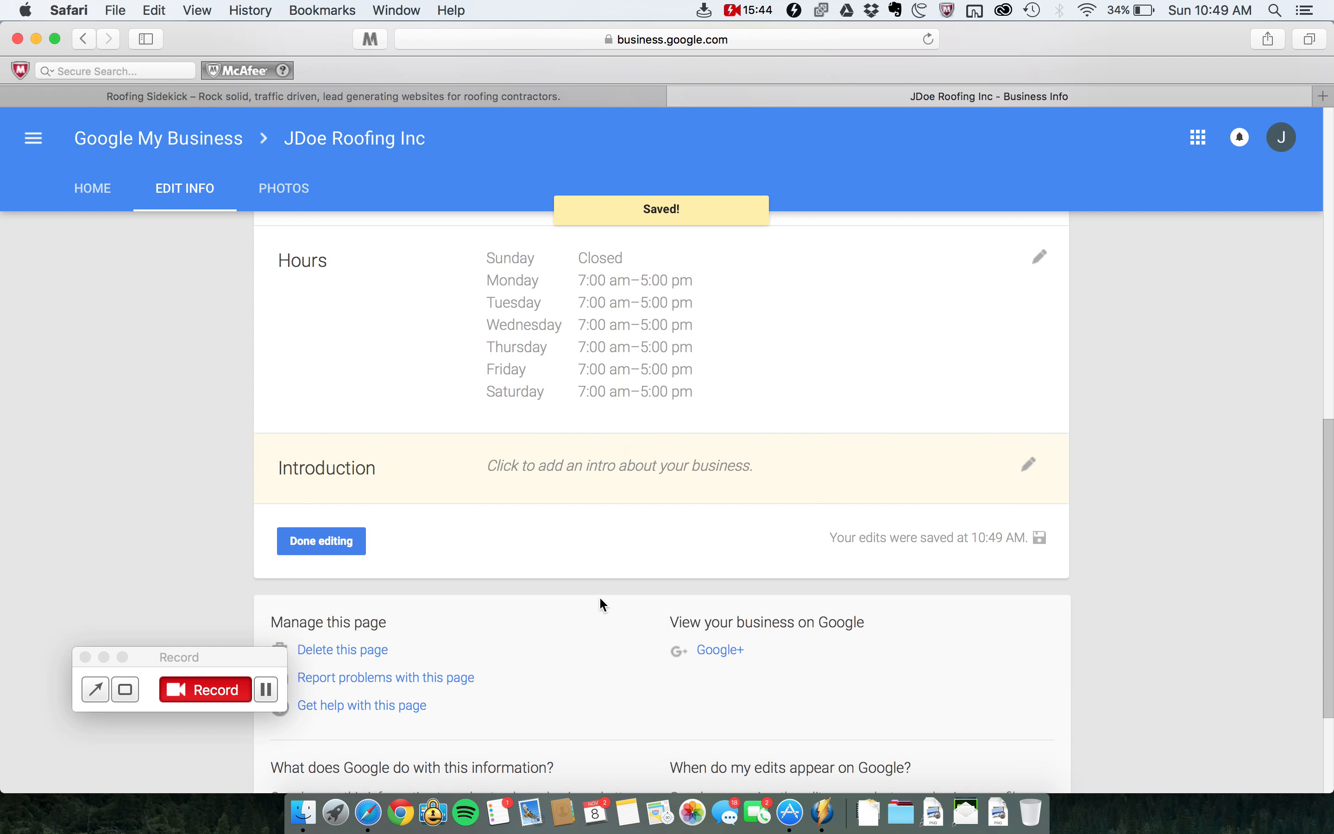
click(1038, 468)
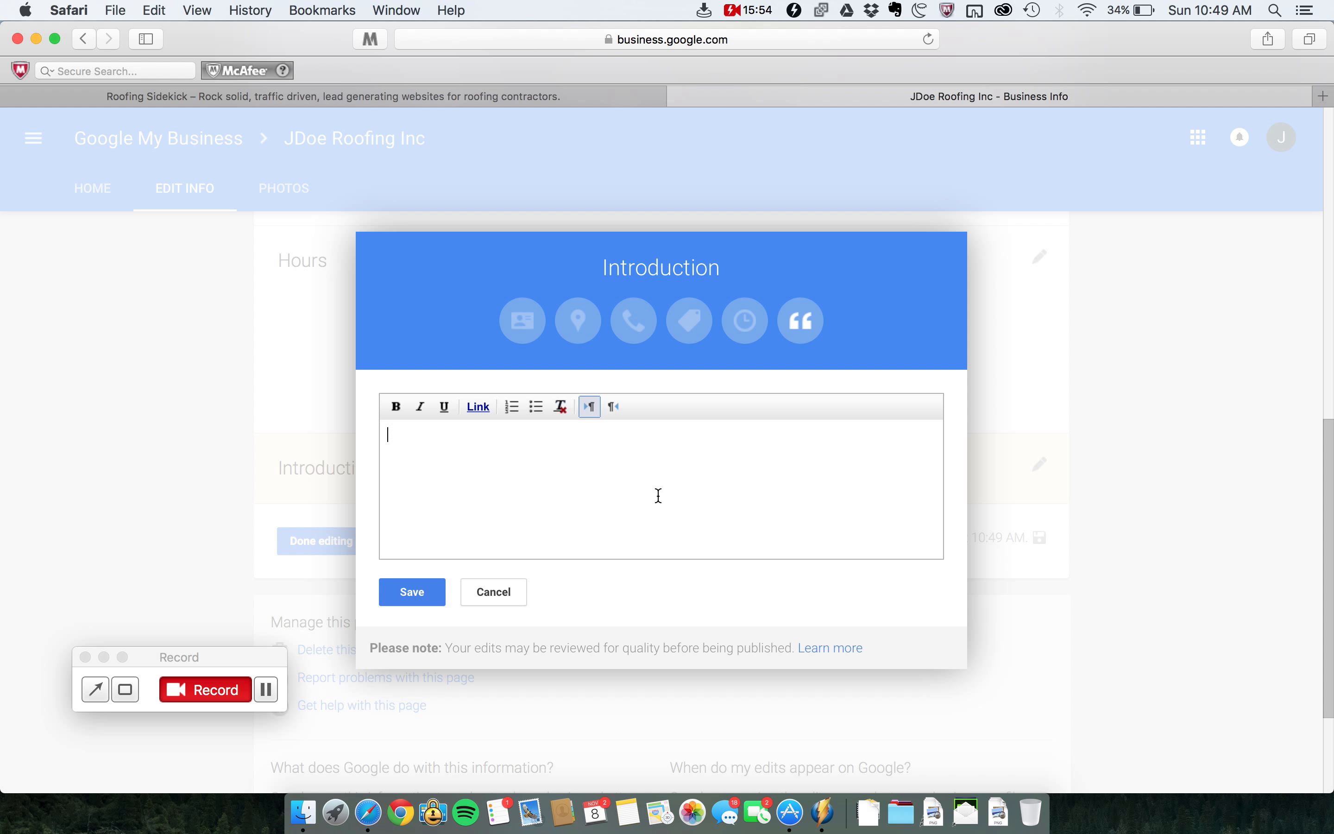
- Type the introduction 'Family owned and operated since 2015. We're a full service roofing company in Western Maryland servicing'
text(Family owned and operated ssince 2)
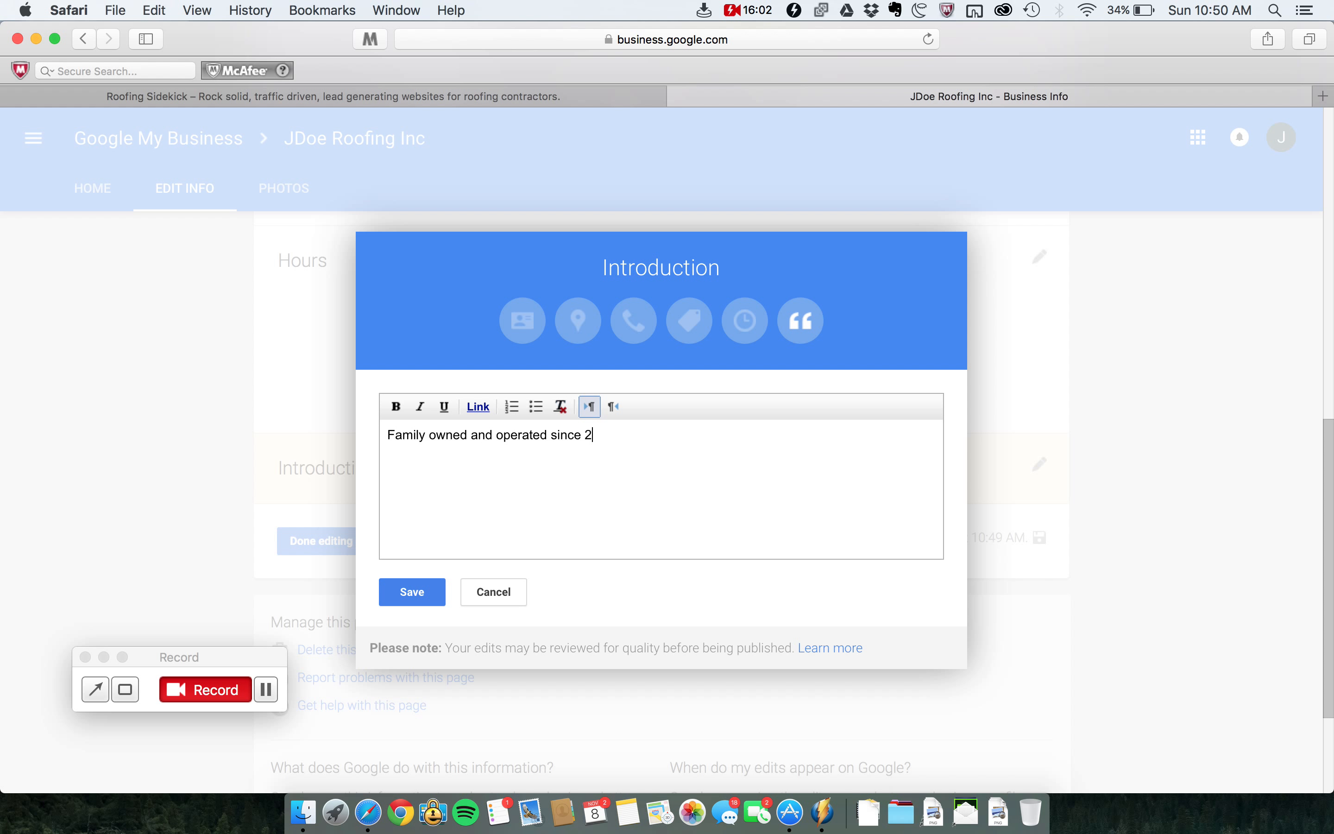
text(015. We're a full service roofing )
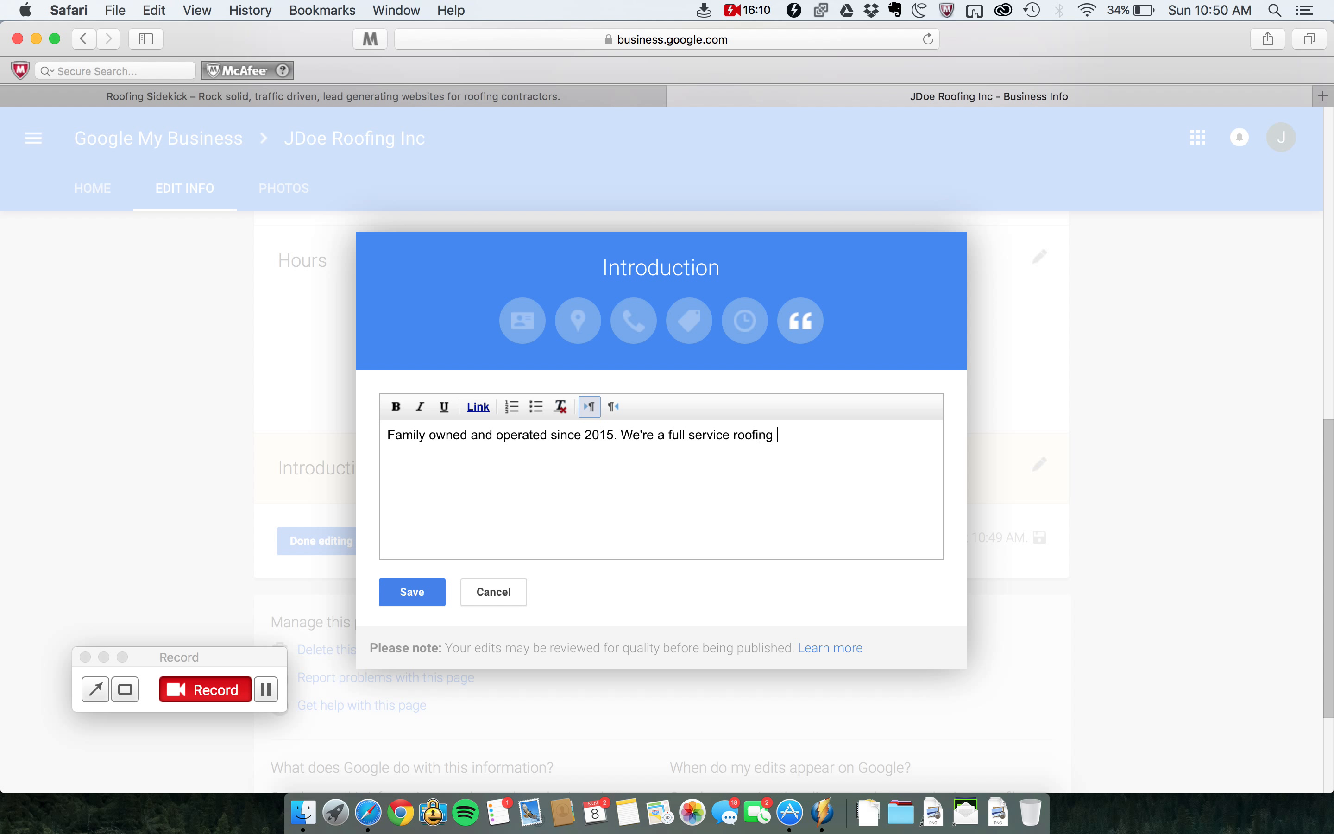
text(compan)
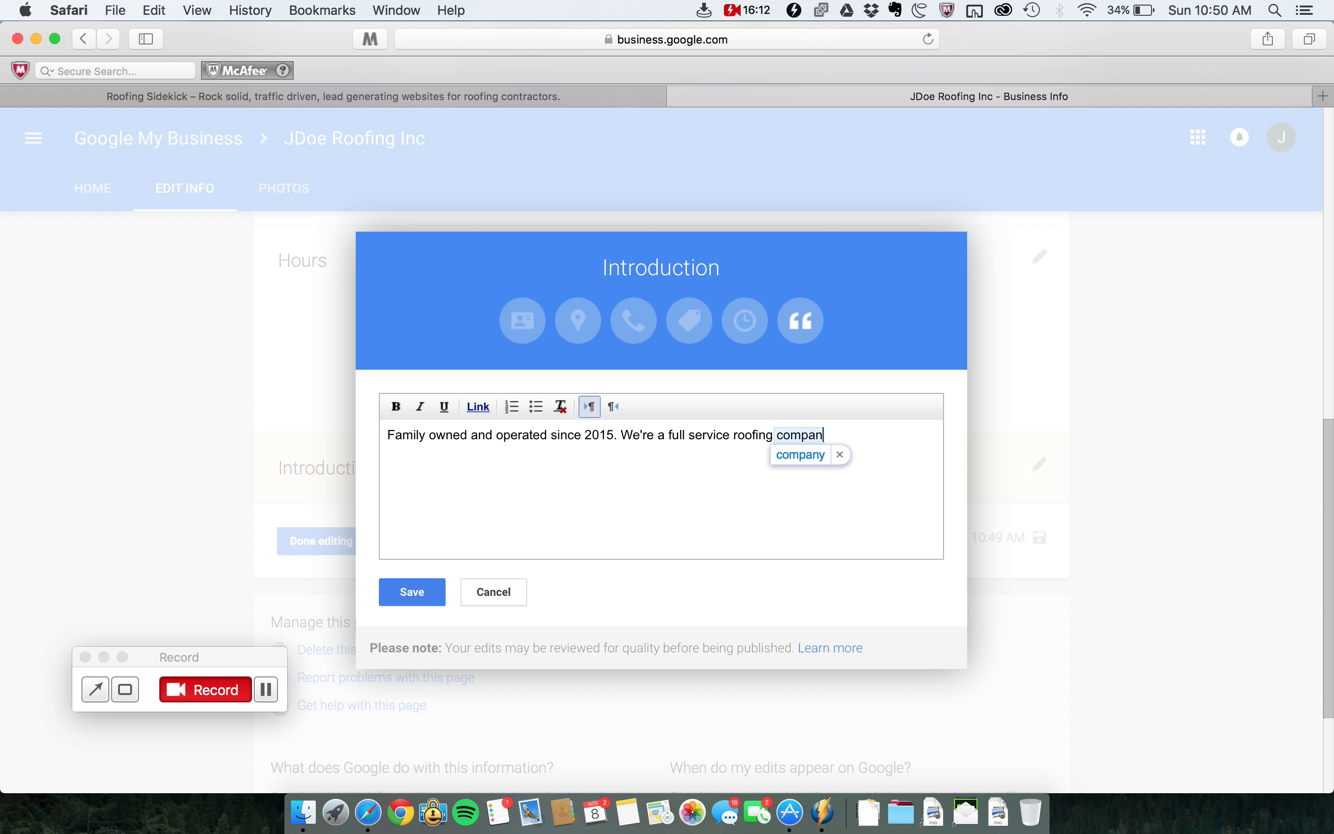
text(y in)
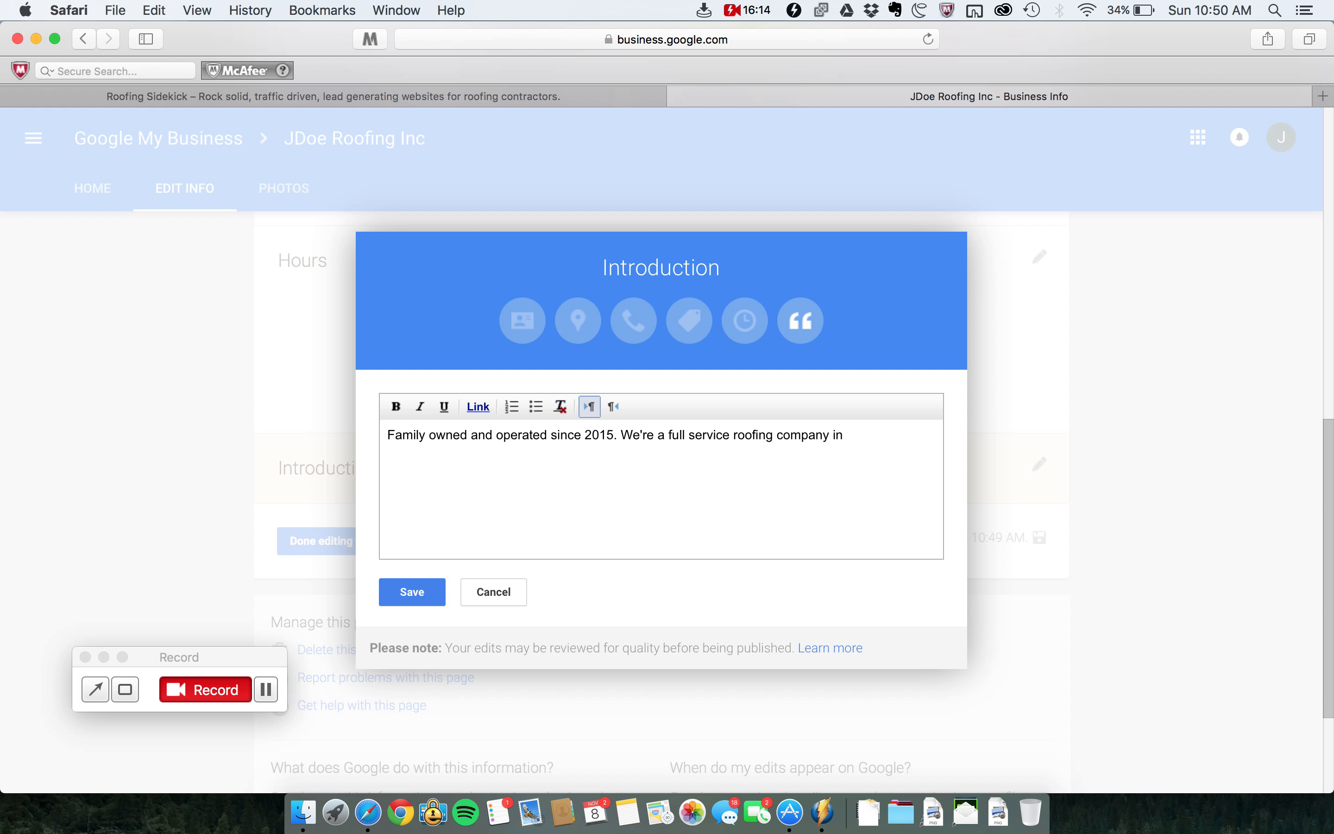
text( Western Maryland servicing)
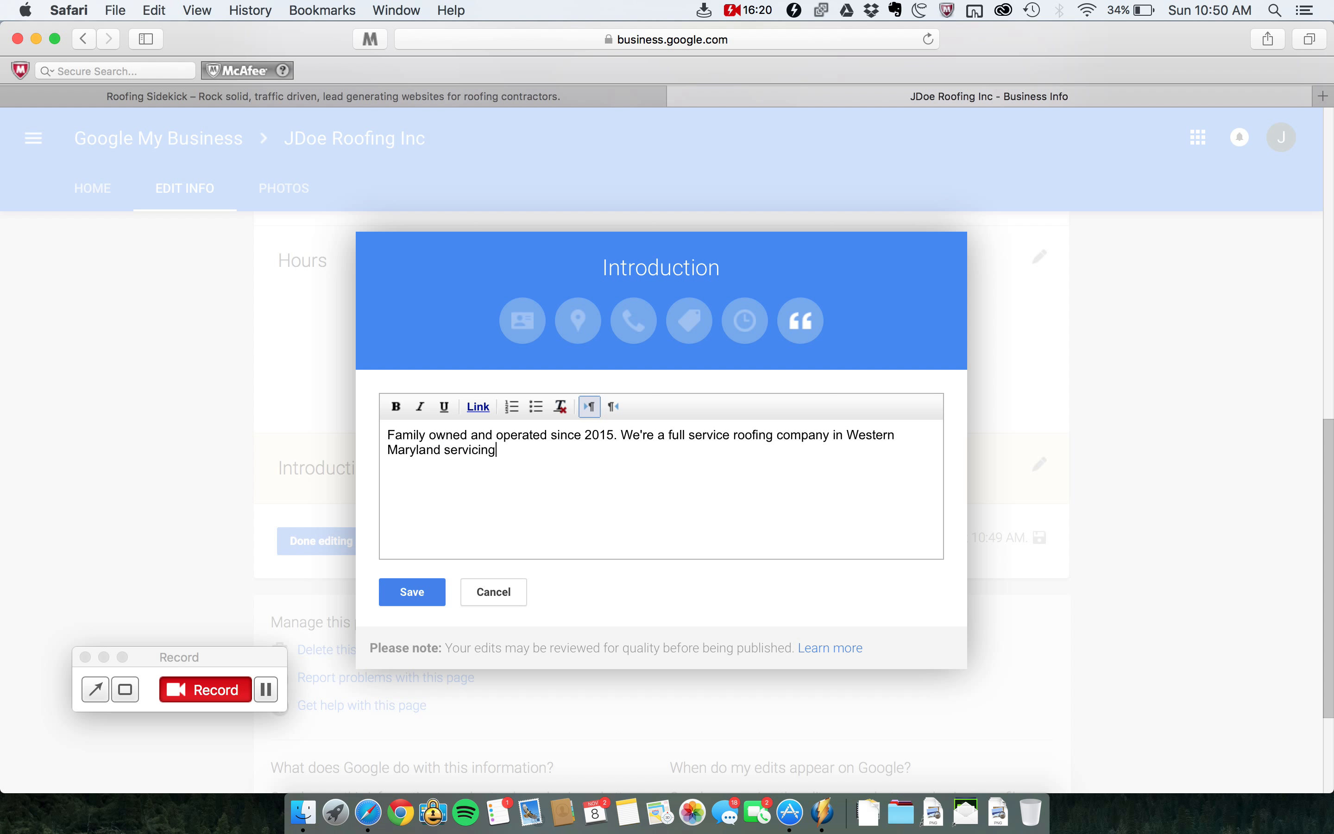
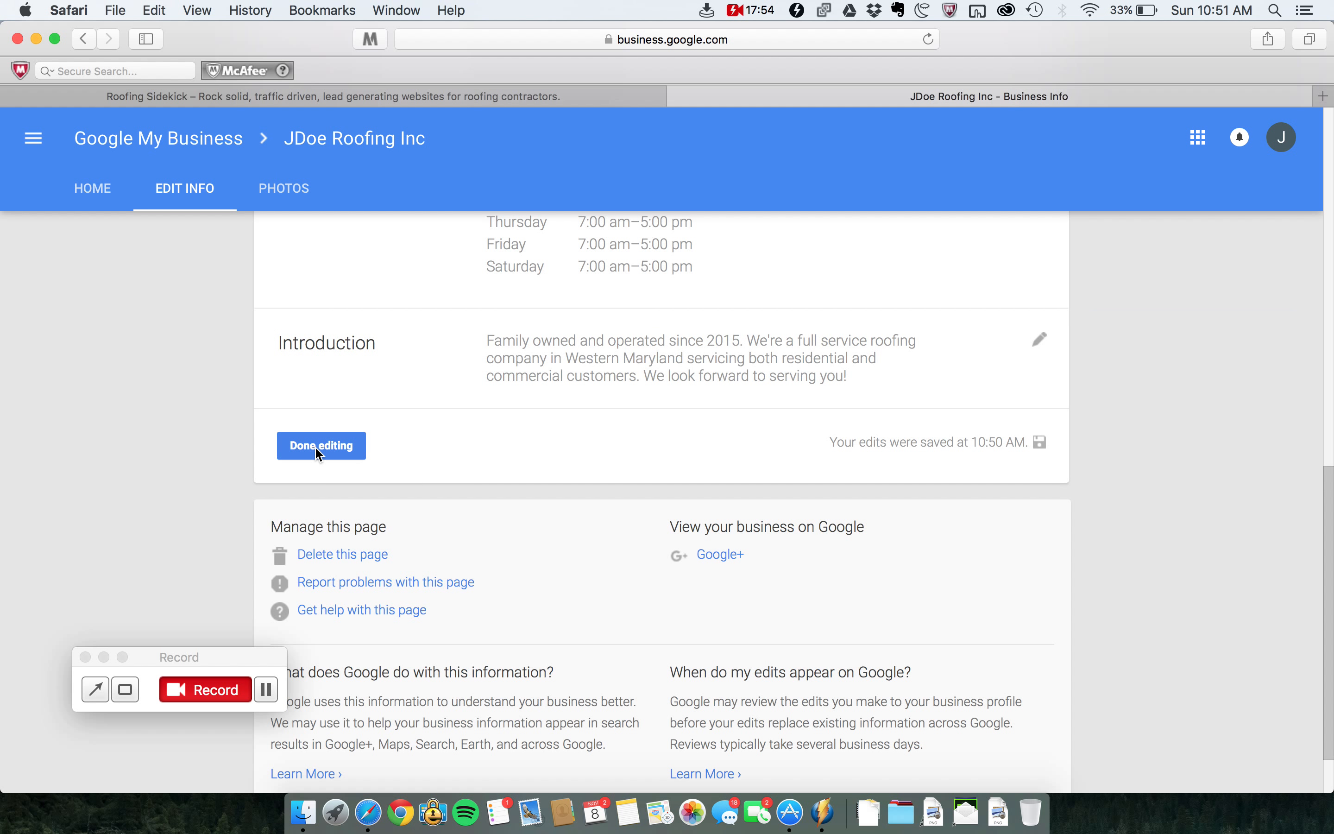
- Save the edited Mon–Sat hours and introduction and return to the business dashboard
click(316, 448)
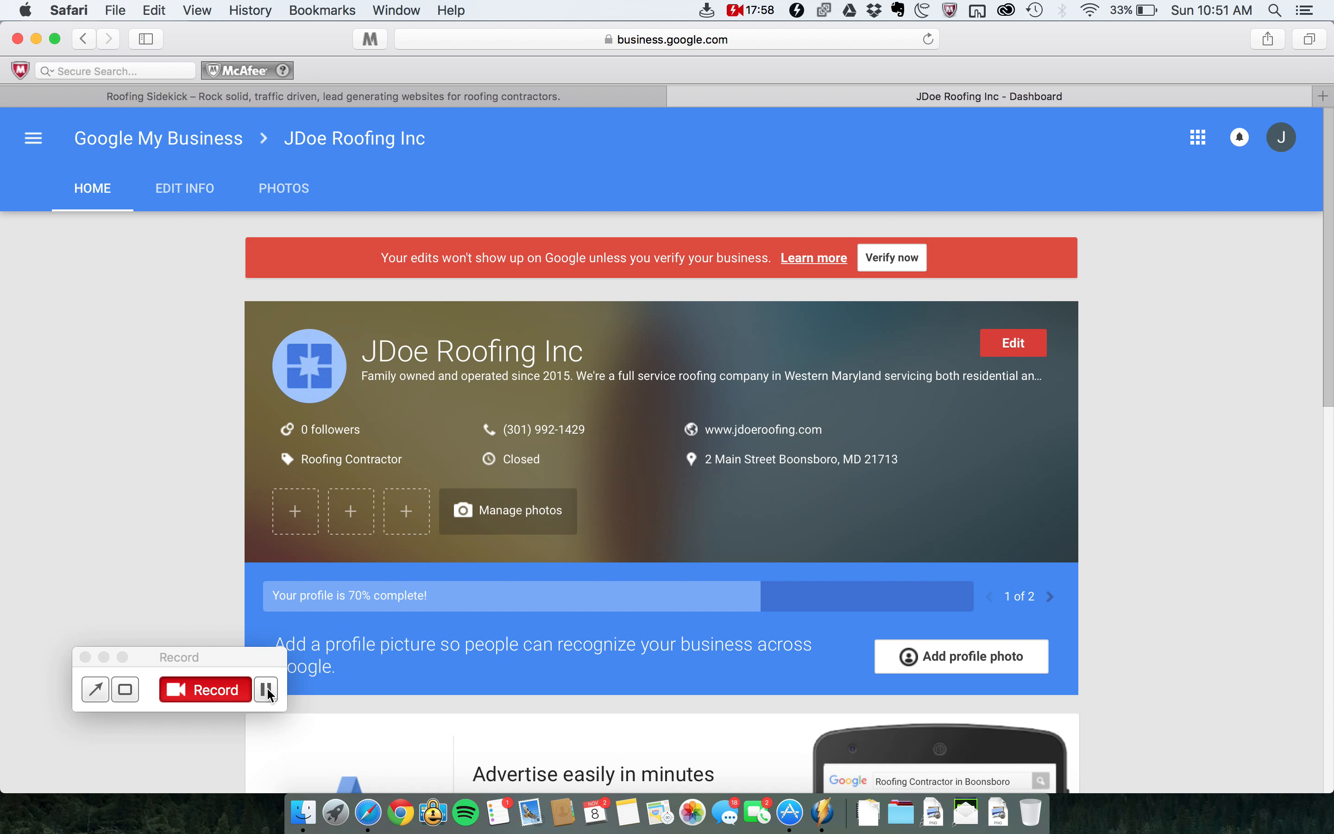
click(269, 692)
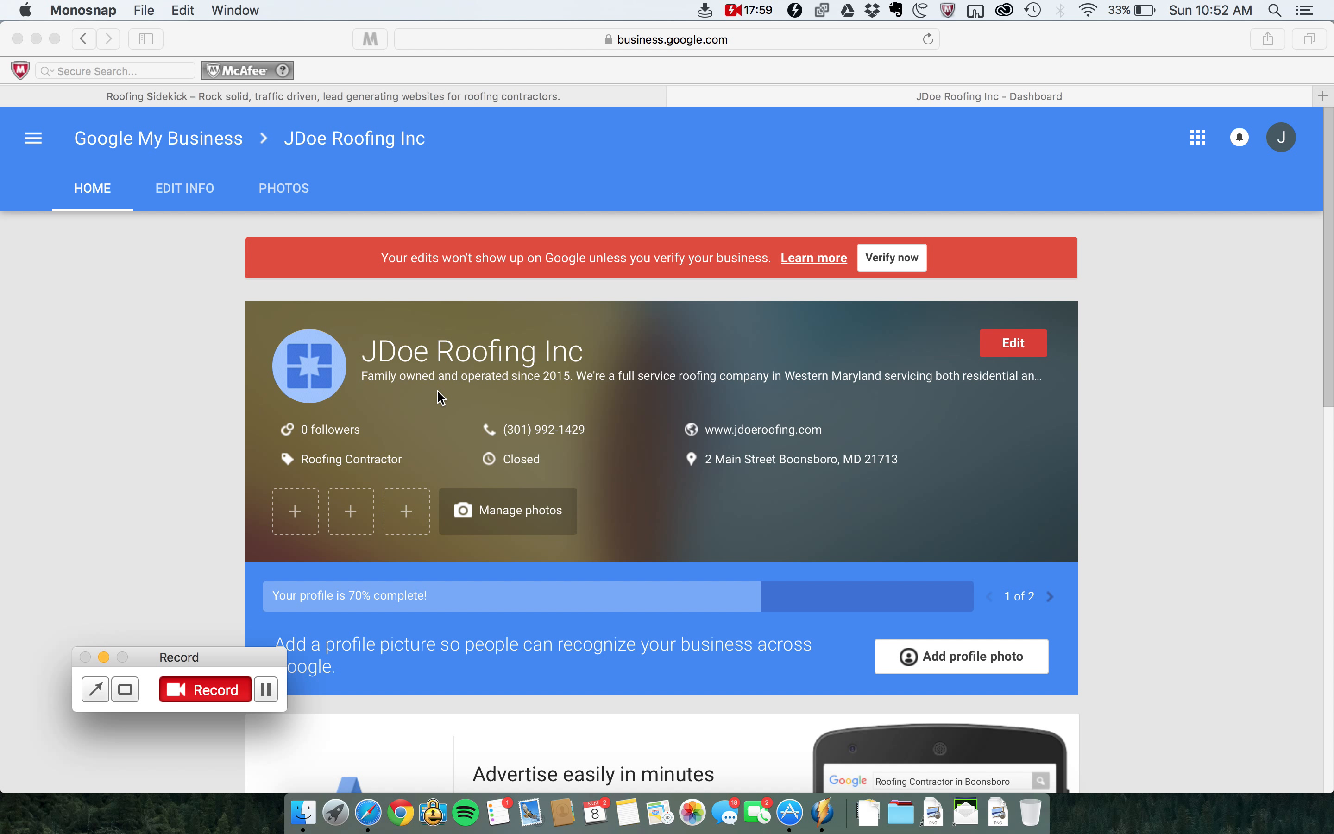
scroll(441, 397, down, 3)
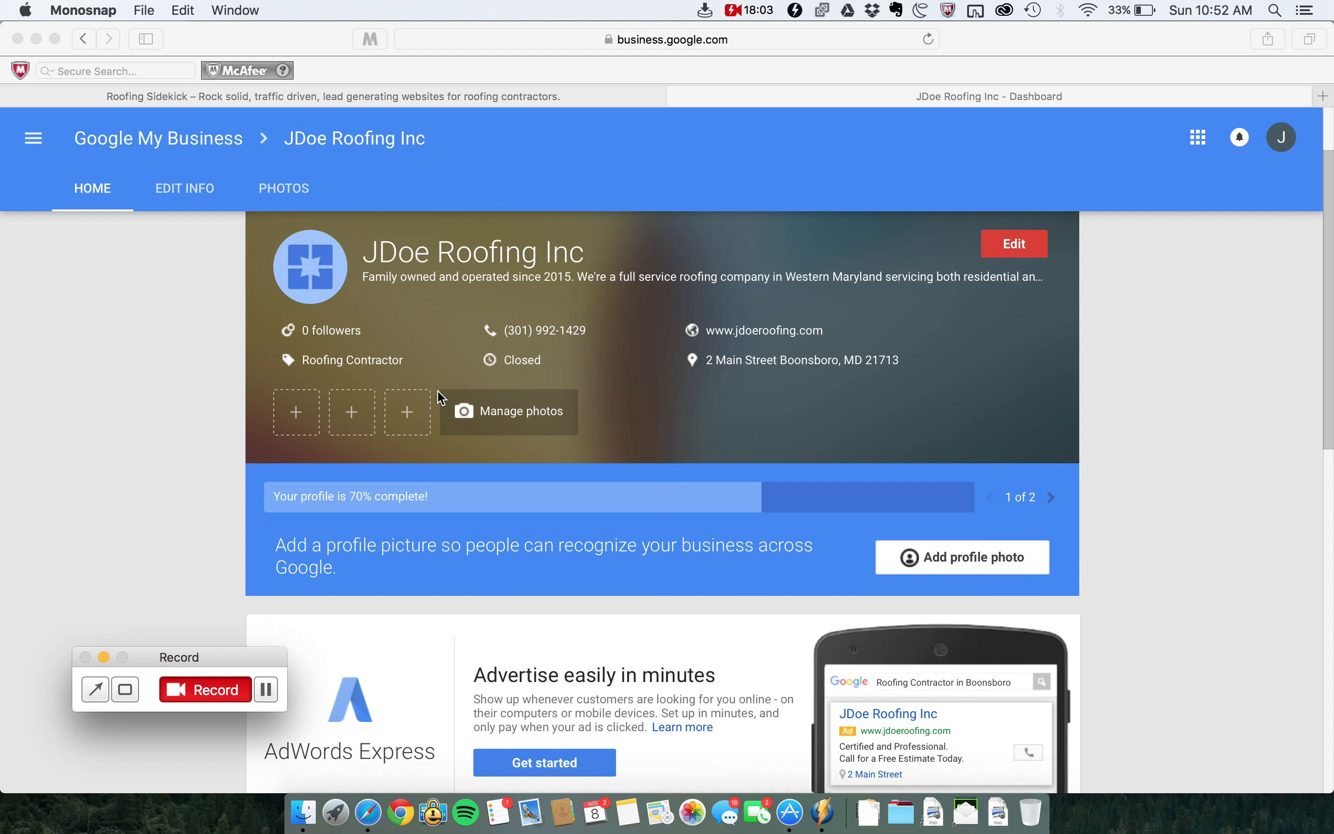
scroll(440, 396, up, 1)
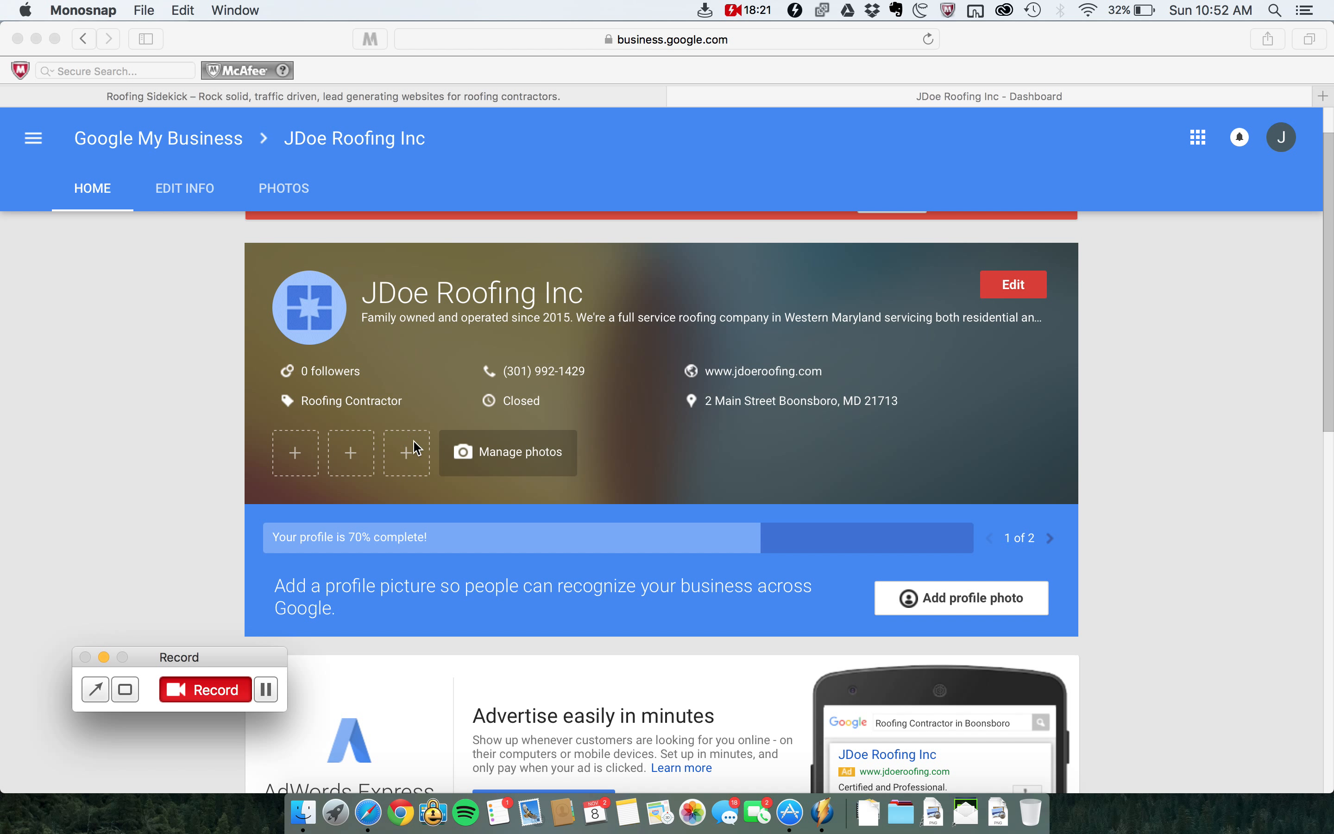
scroll(456, 525, down, 3)
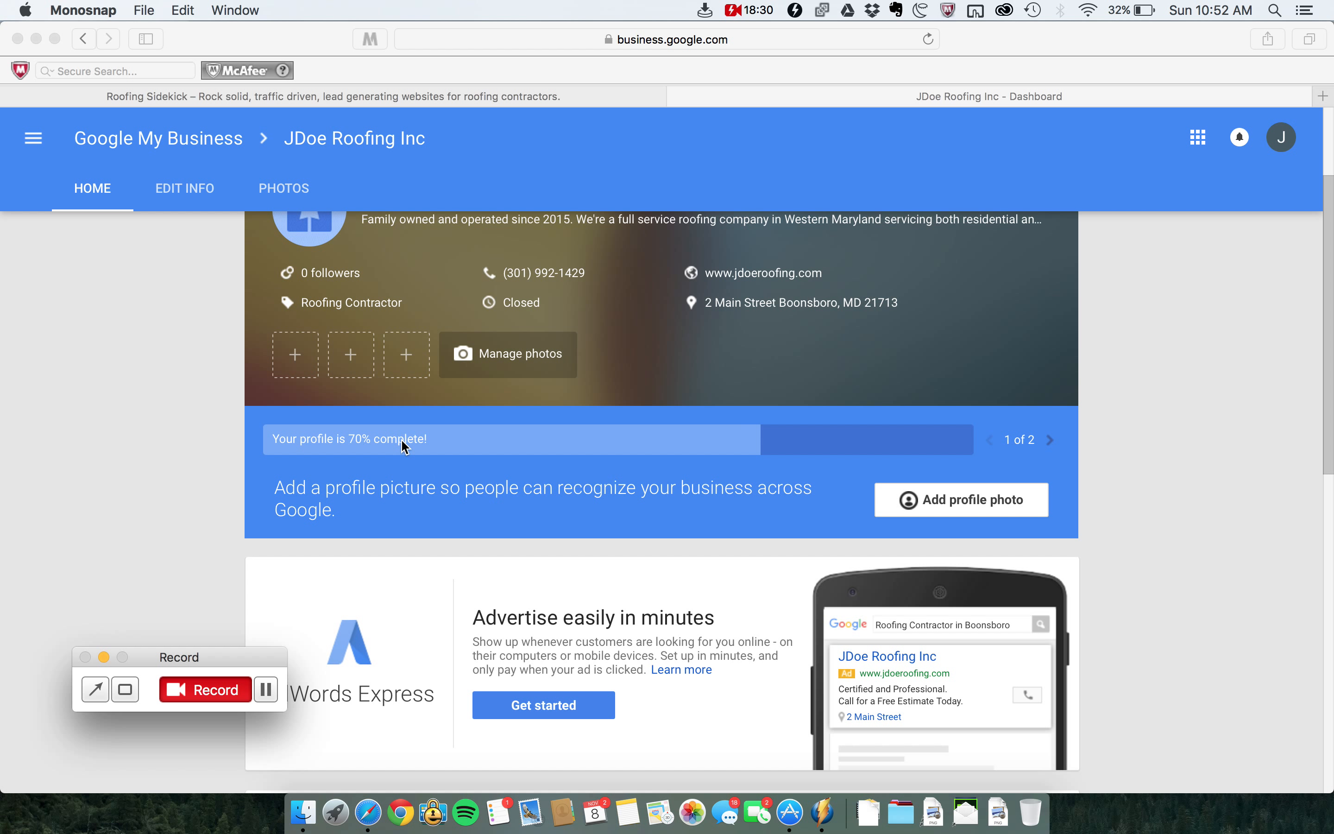
scroll(401, 439, down, 4)
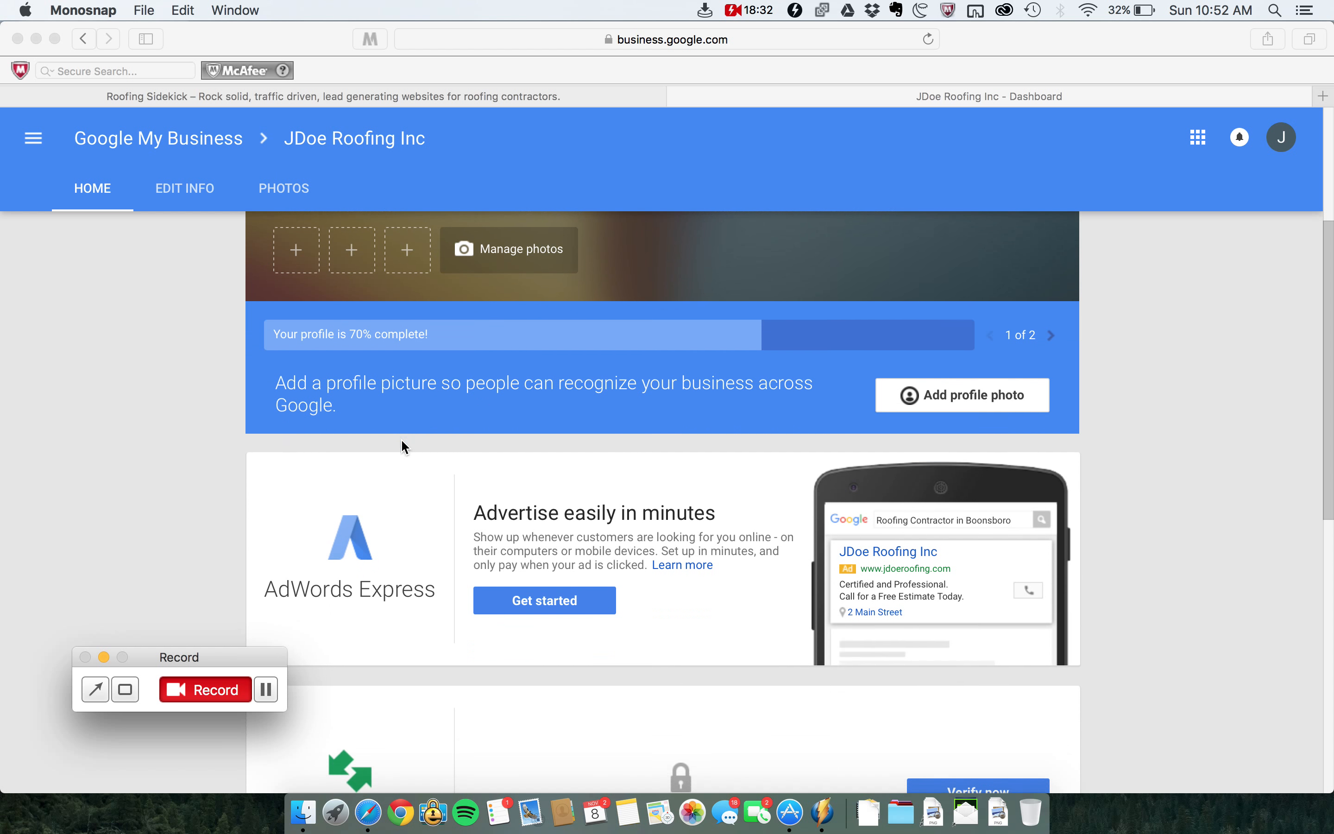
scroll(401, 439, up, 6)
scroll(405, 446, up, 3)
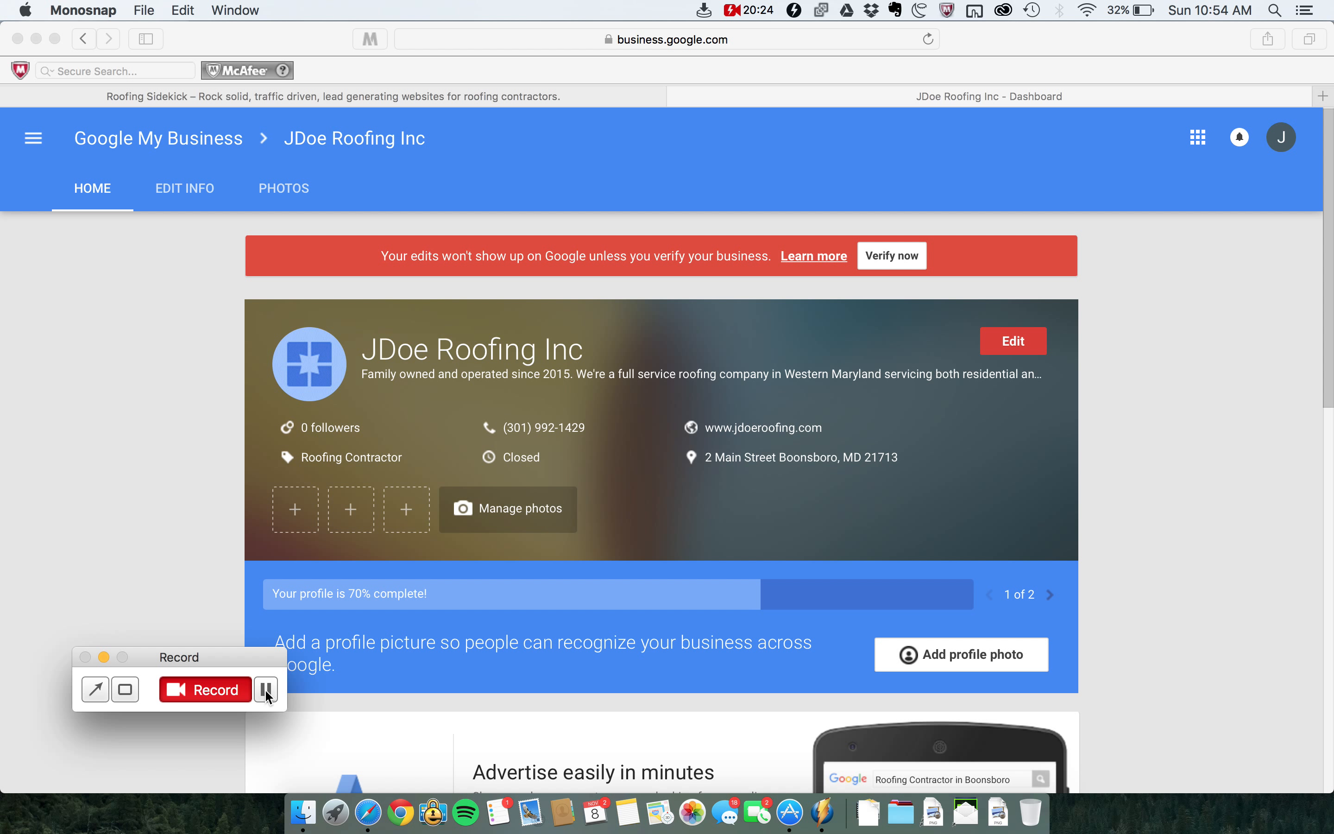
- Start adding a profile photo and dismiss the Introducing Business Photos dialog
click(266, 691)
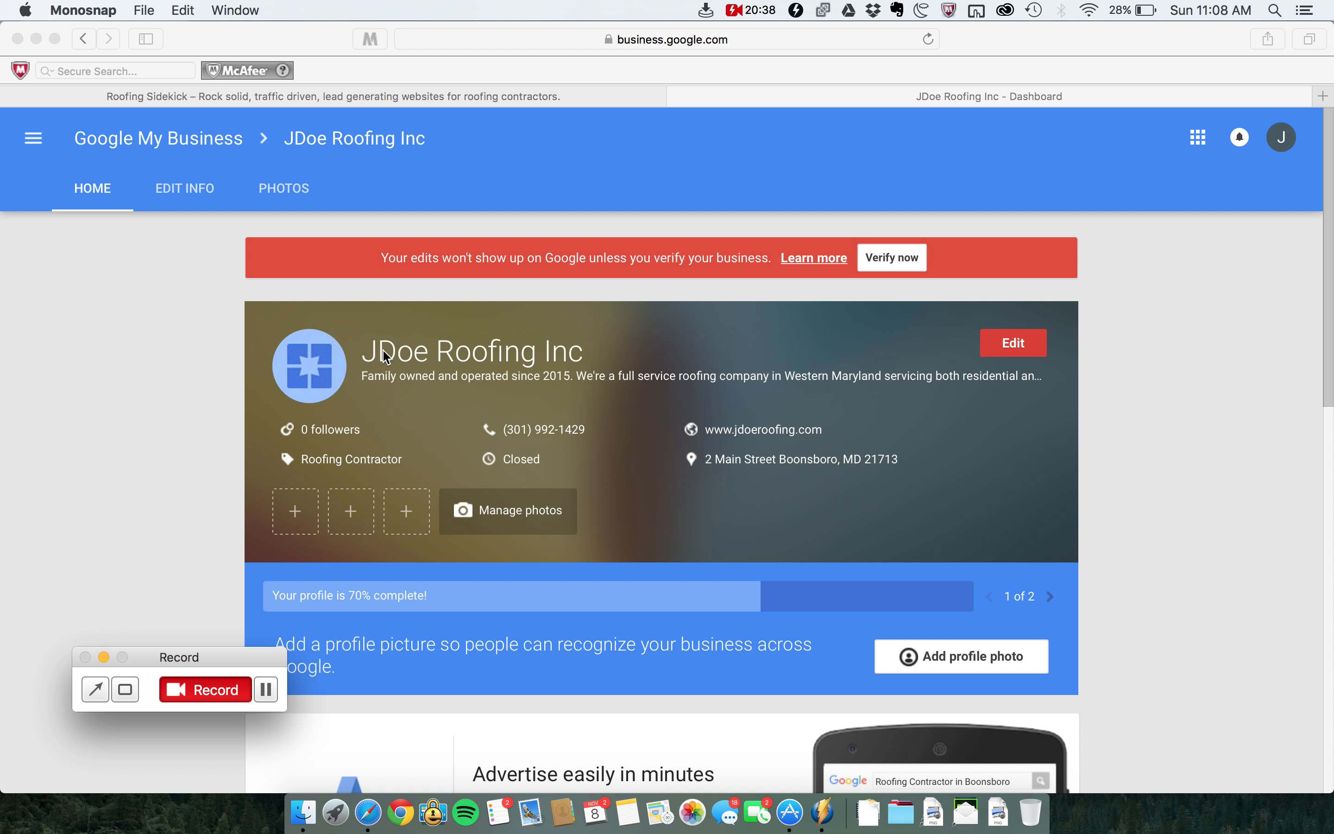
click(323, 374)
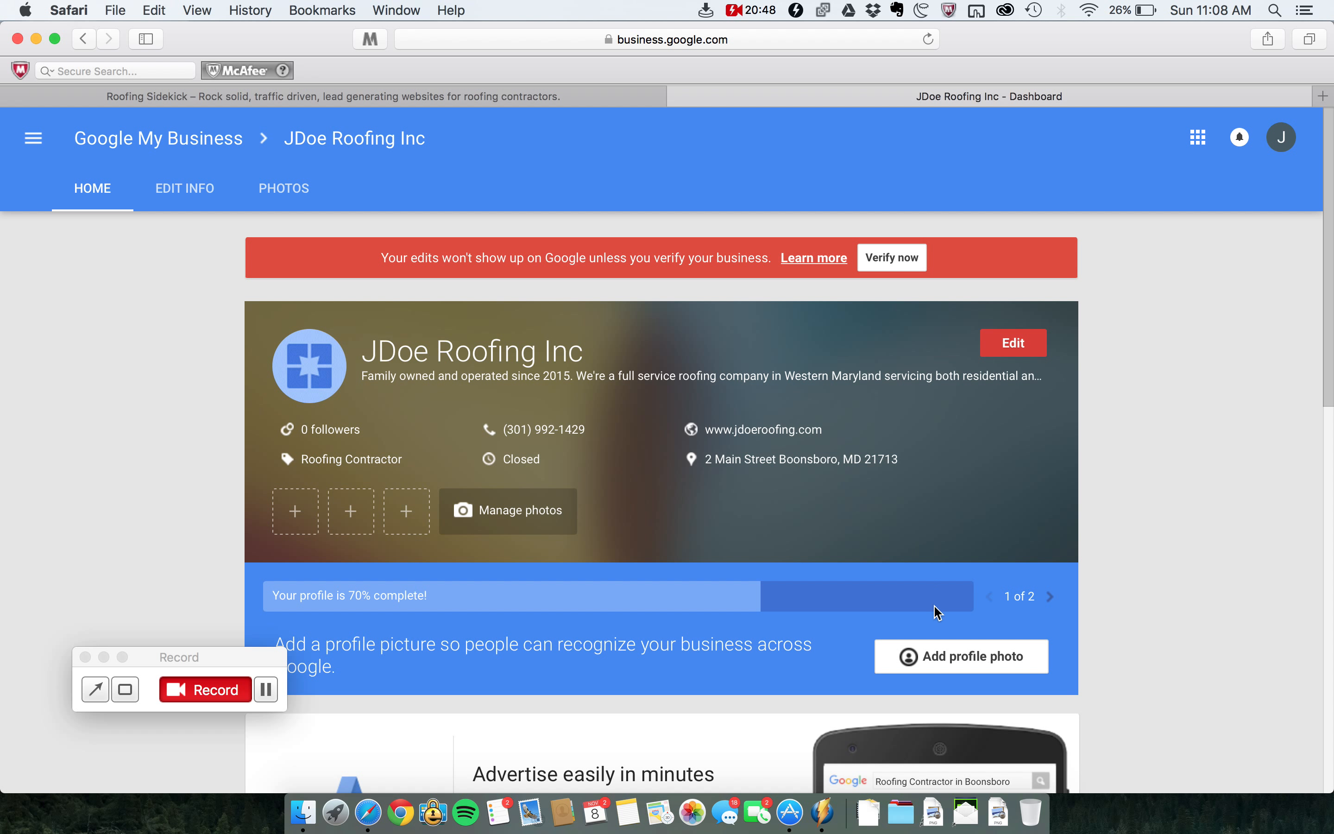
click(937, 659)
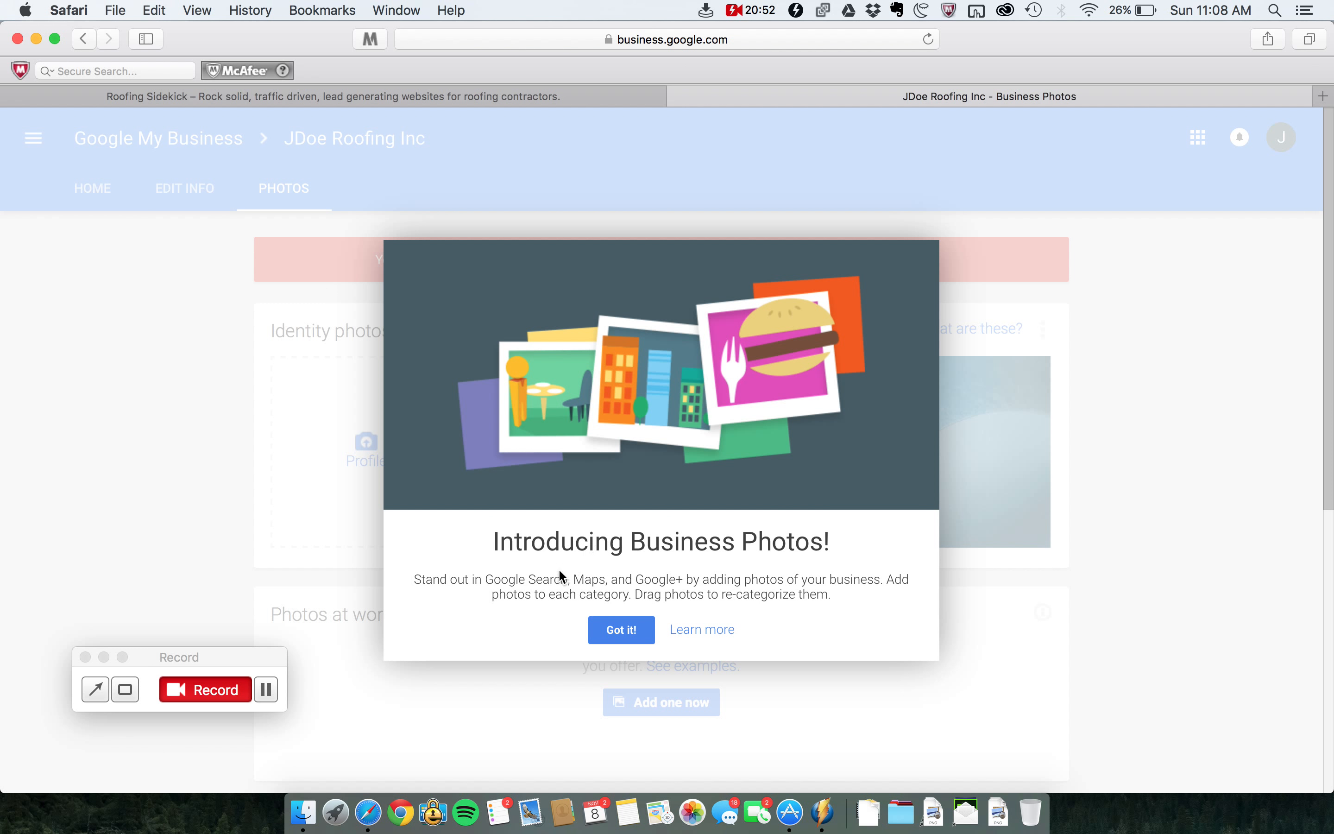
click(634, 635)
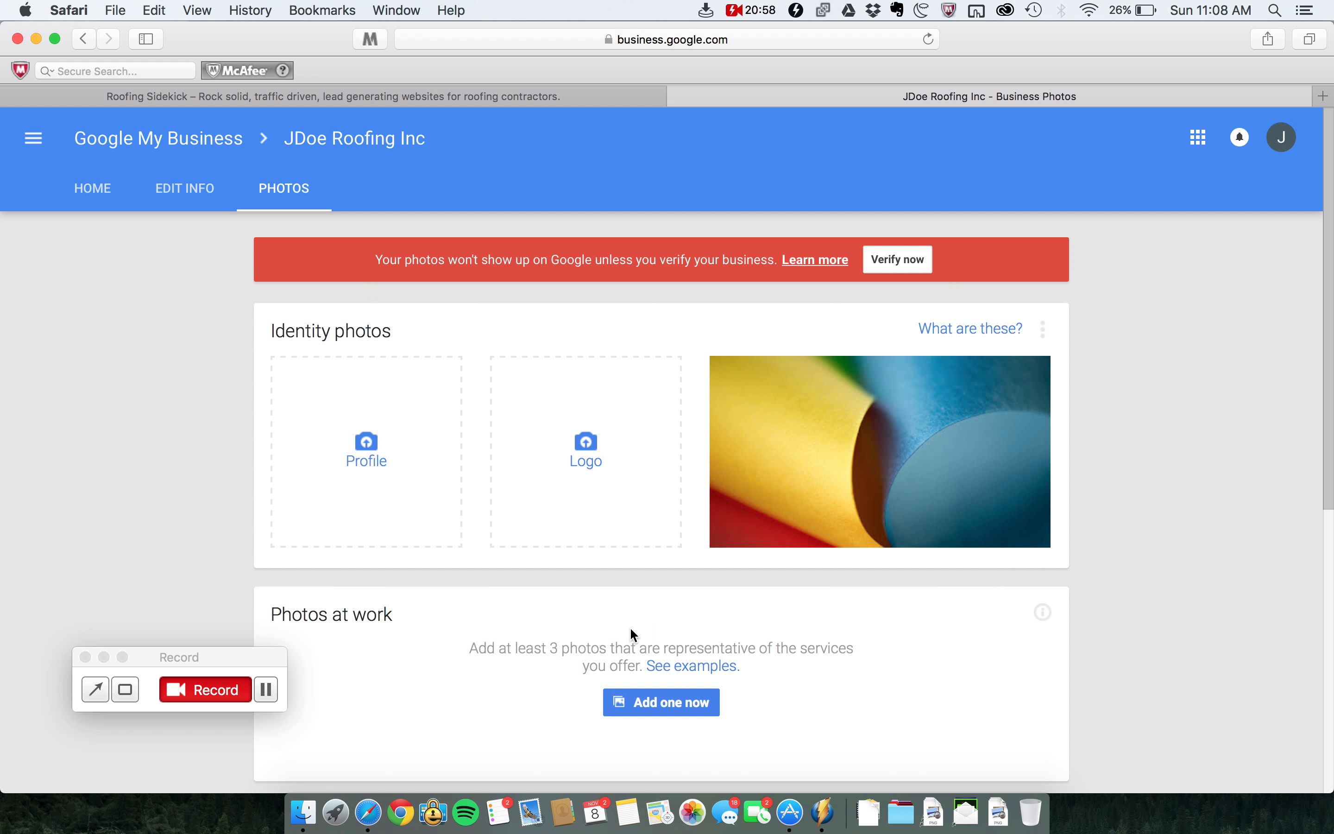
scroll(634, 634, down, 3)
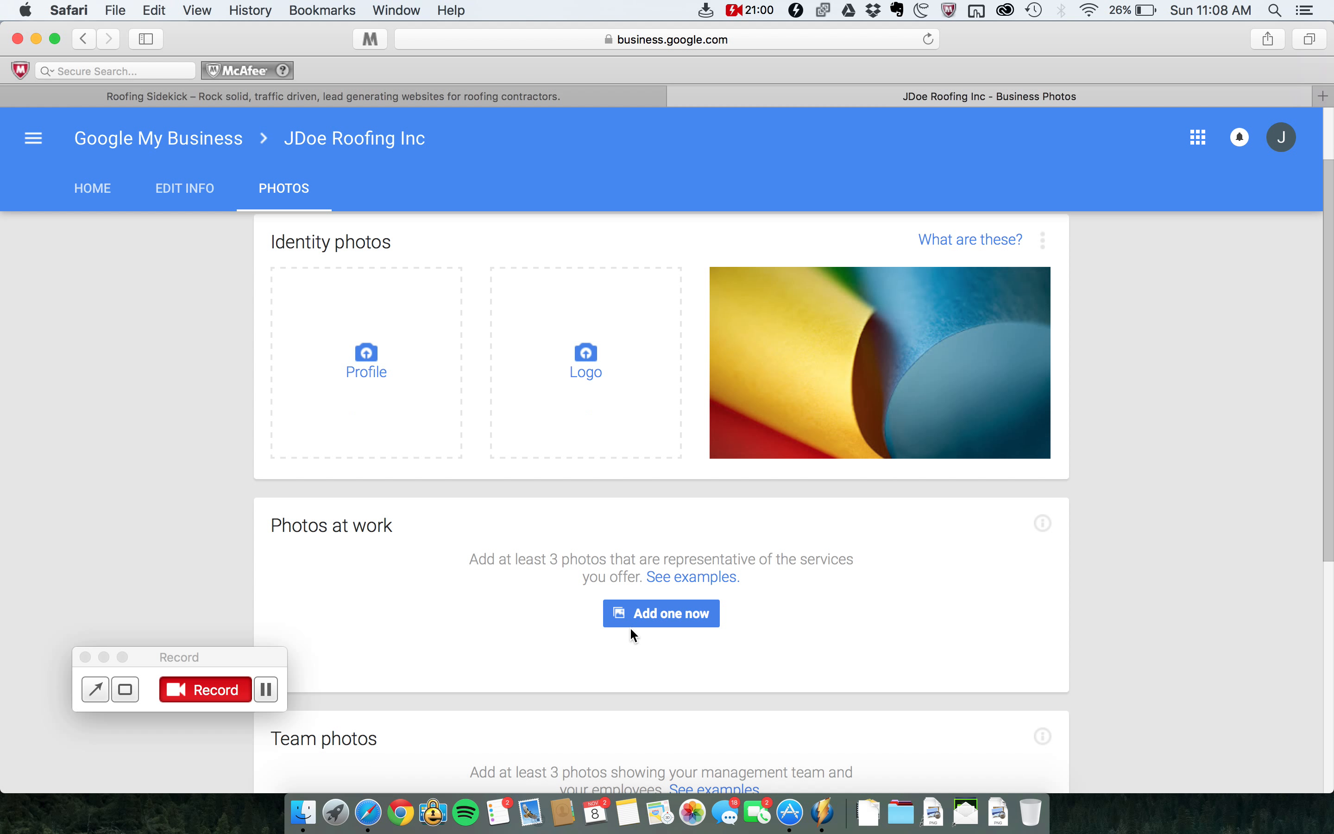
scroll(635, 635, up, 3)
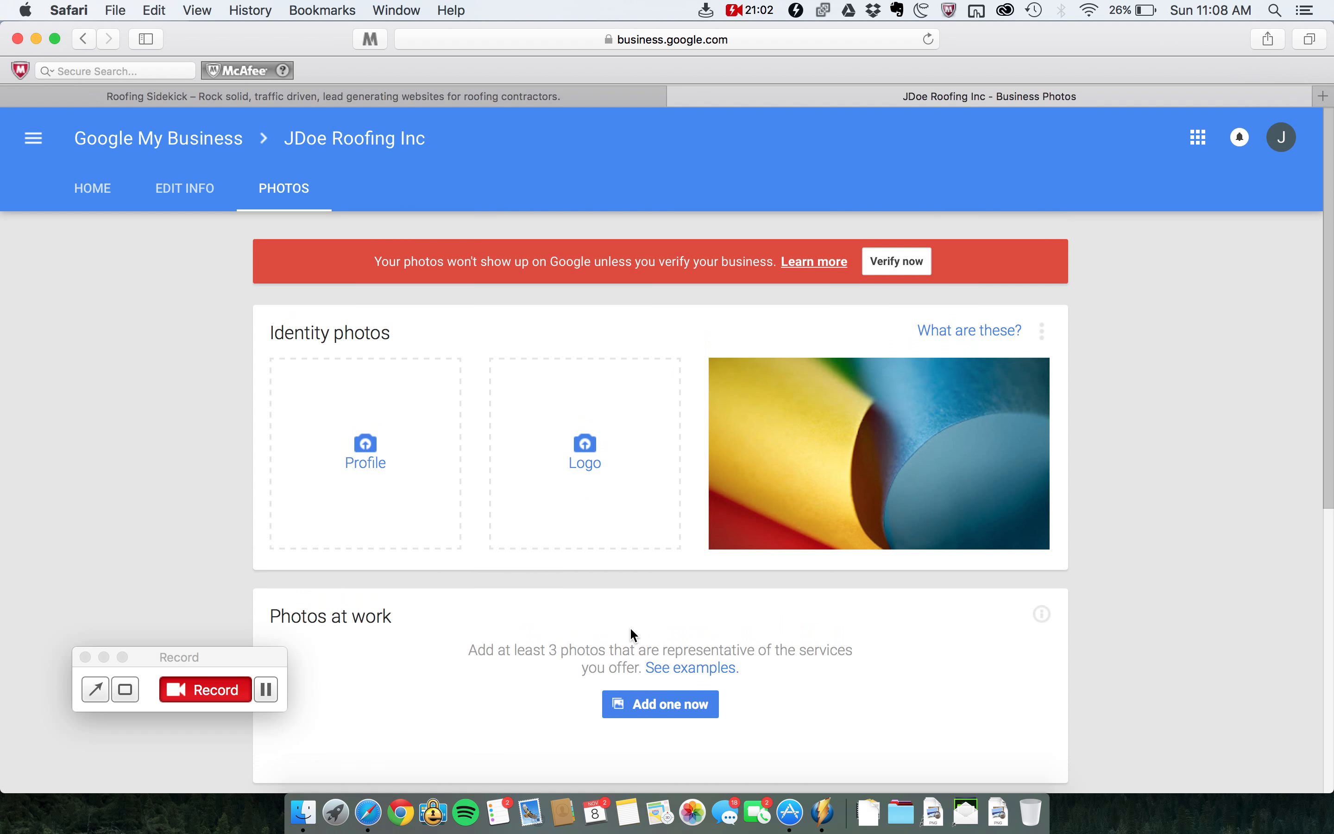
- Upload google-profile-logo.png from Desktop > Roofing Biz and set it as the profile photo
click(368, 450)
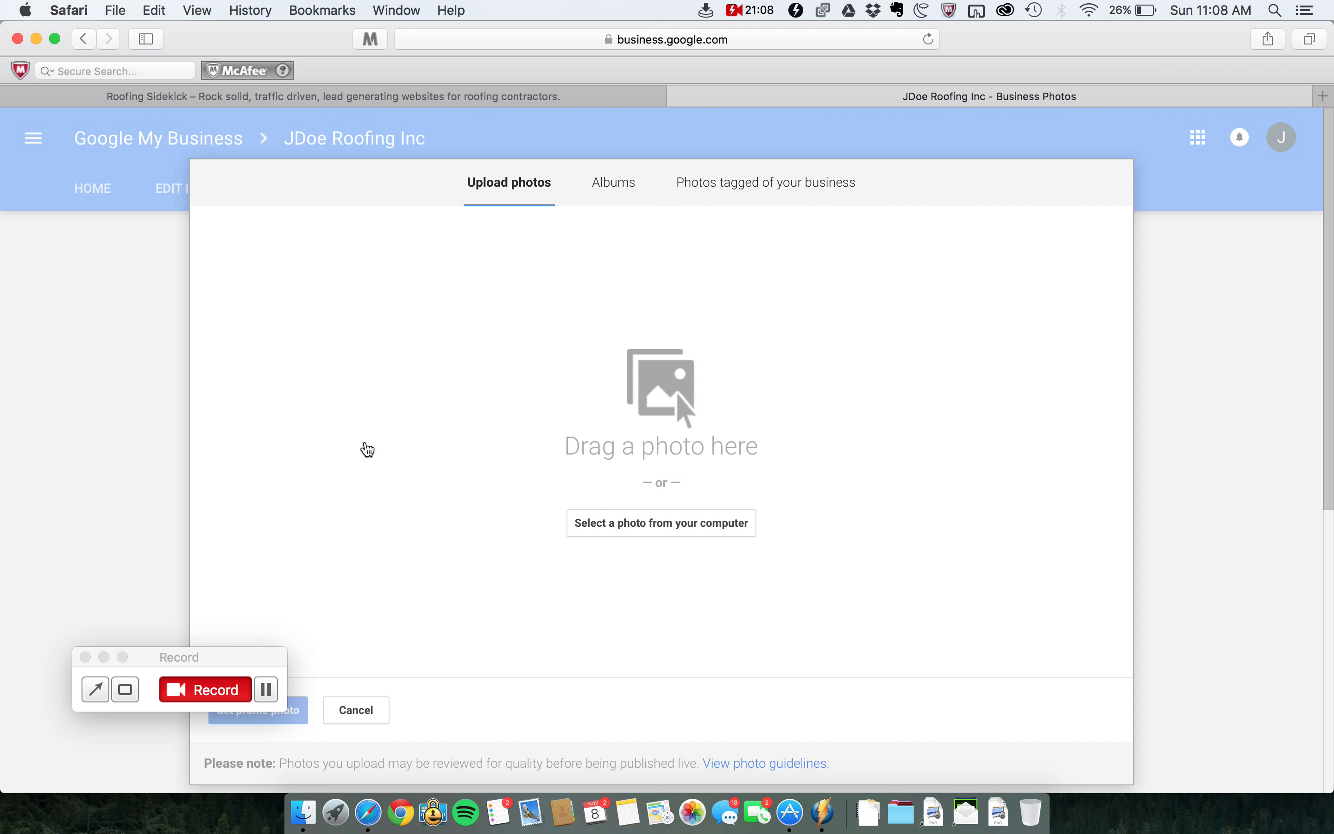
click(621, 533)
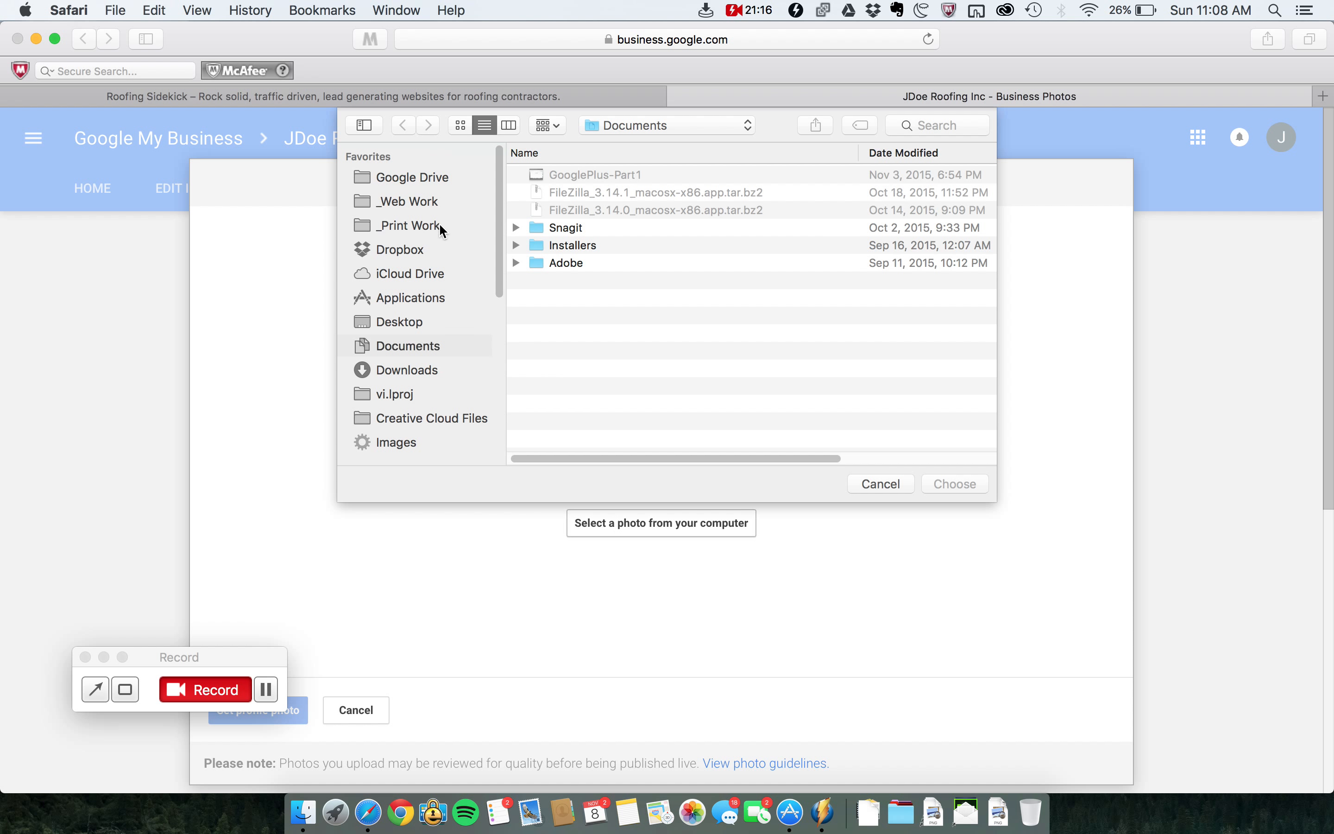
click(416, 325)
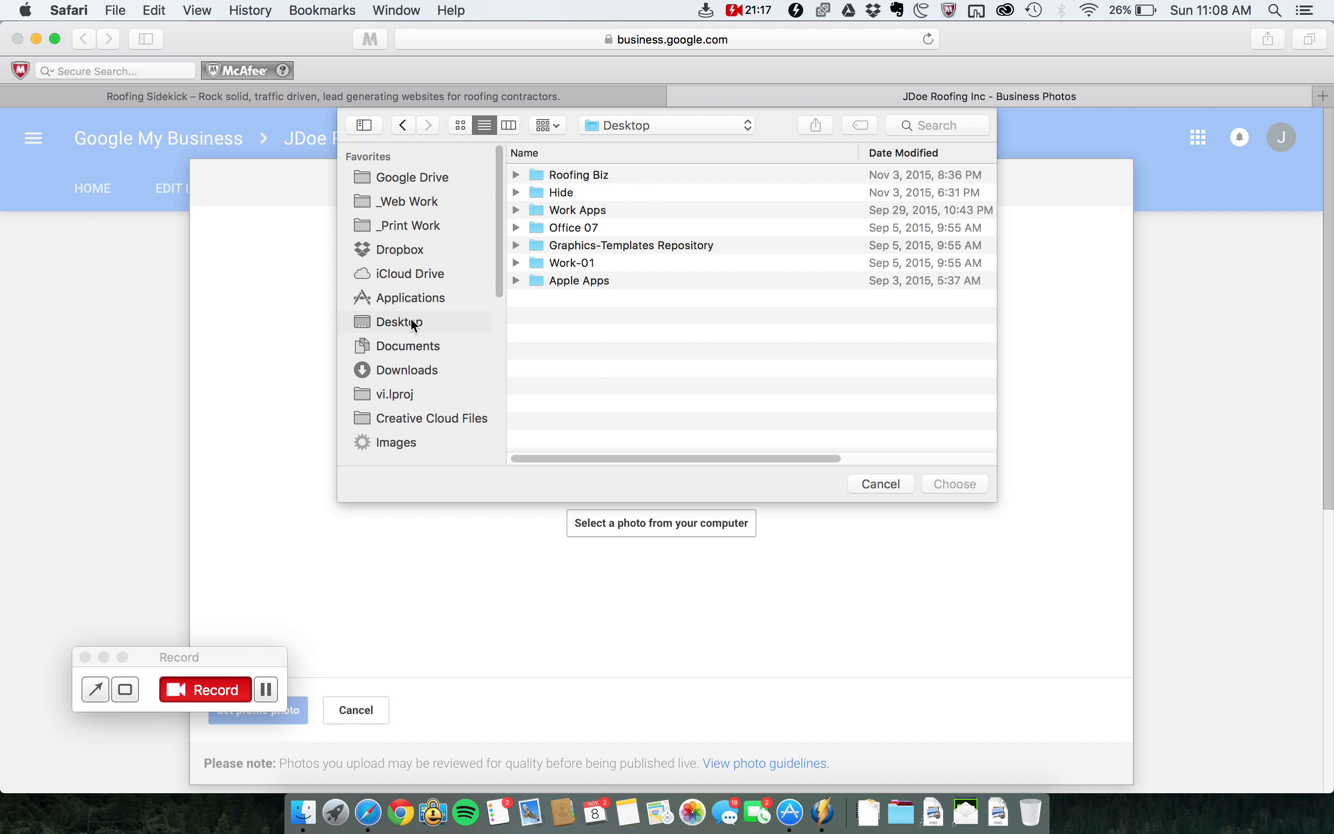
double_click(554, 176)
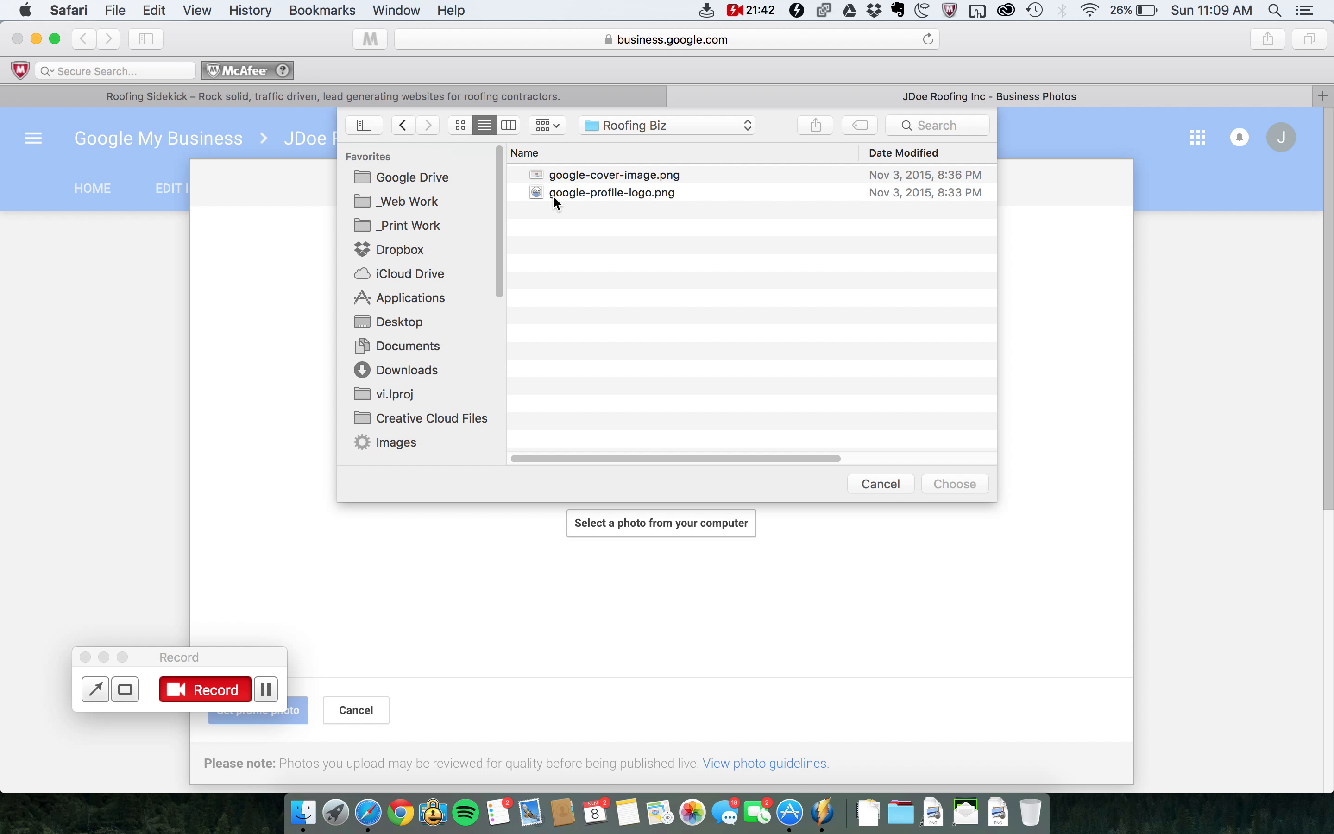
click(554, 195)
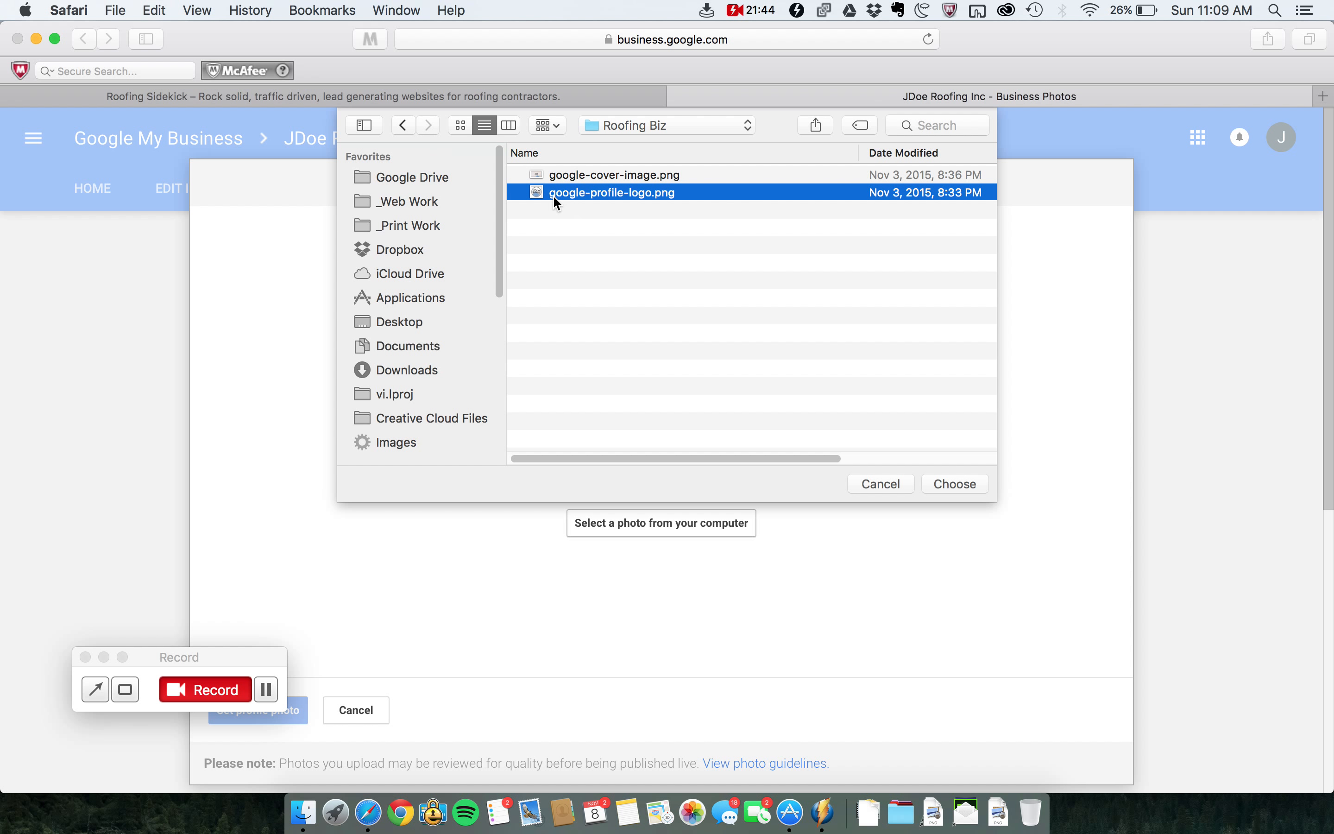
click(951, 484)
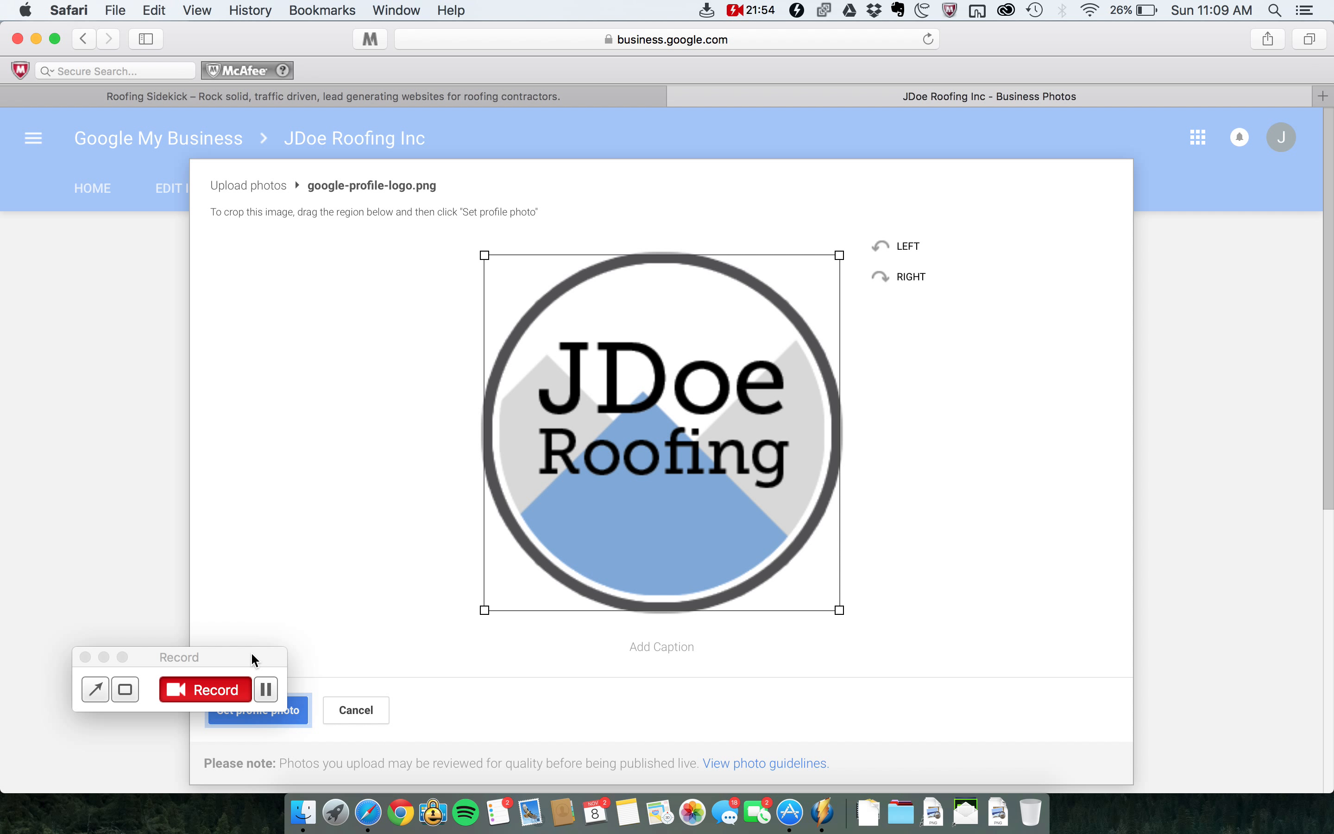
drag(251, 652, 213, 504)
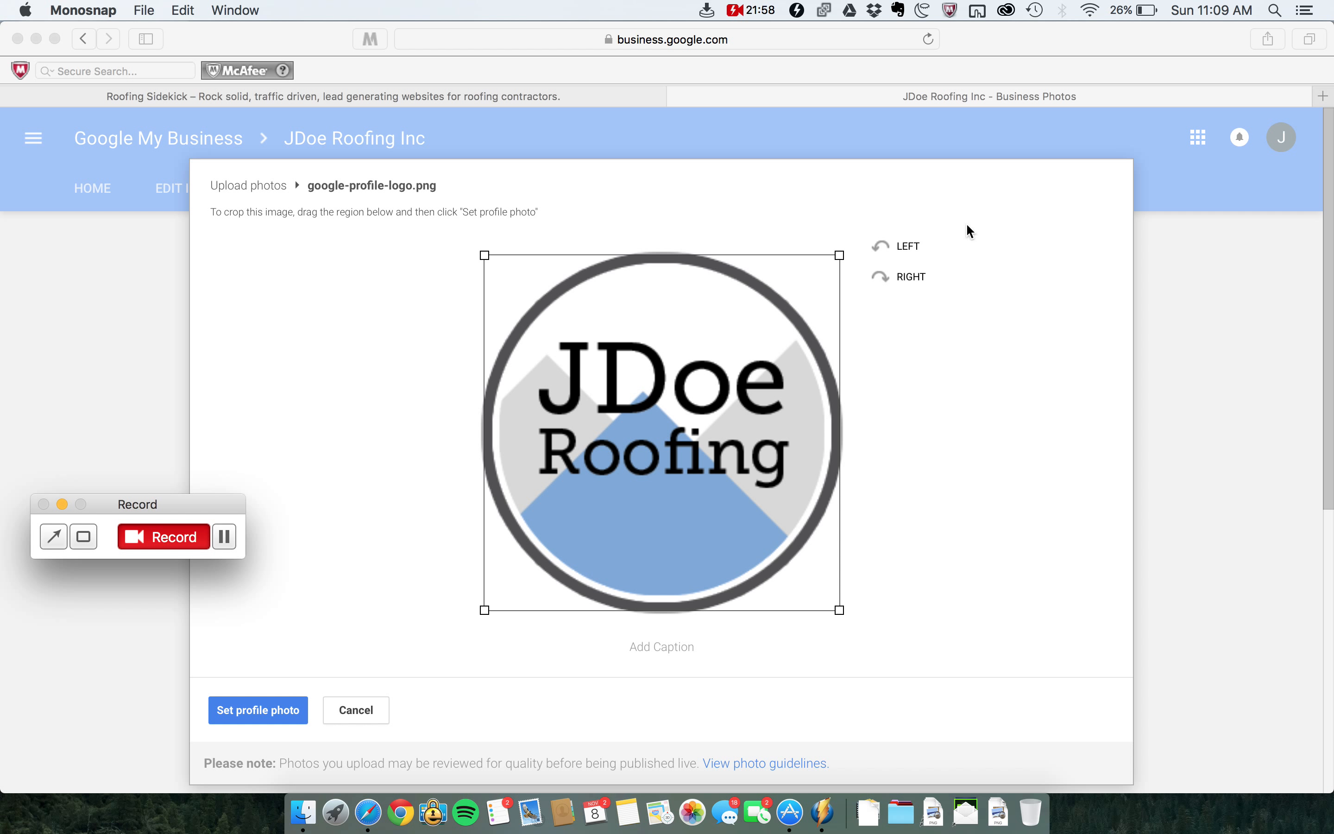
click(266, 716)
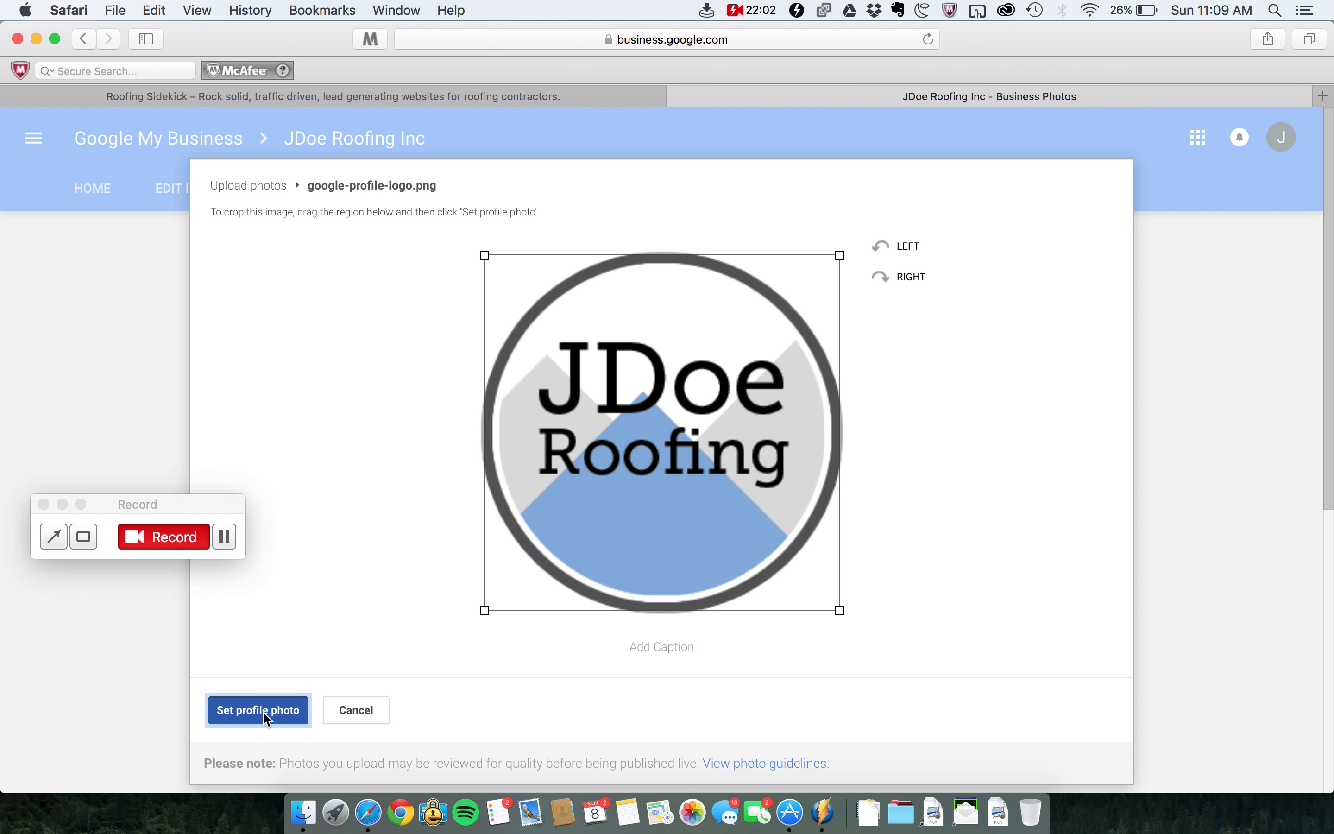
click(267, 716)
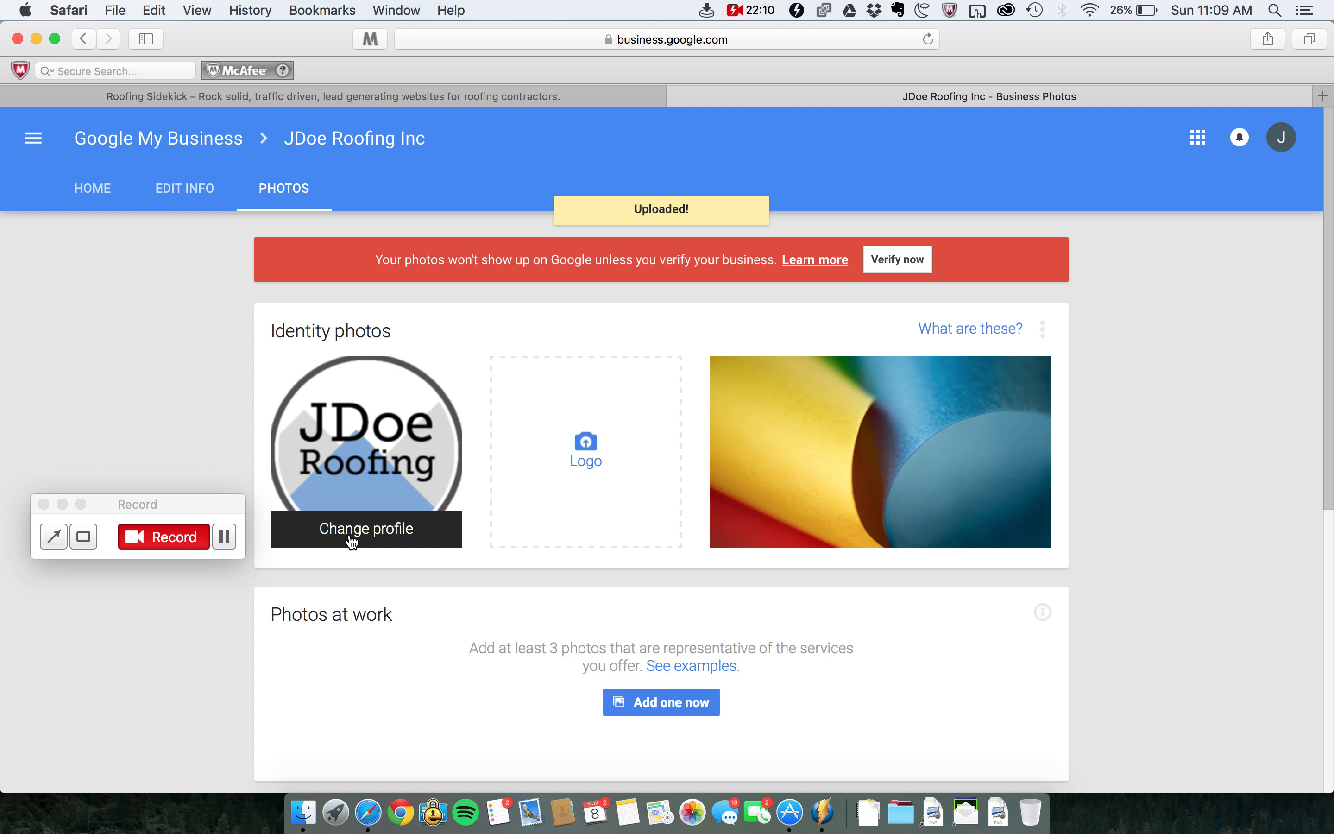
- Upload google-cover-image.png as the cover, enlarging the crop to nearly the full image
scroll(539, 662, down, 2)
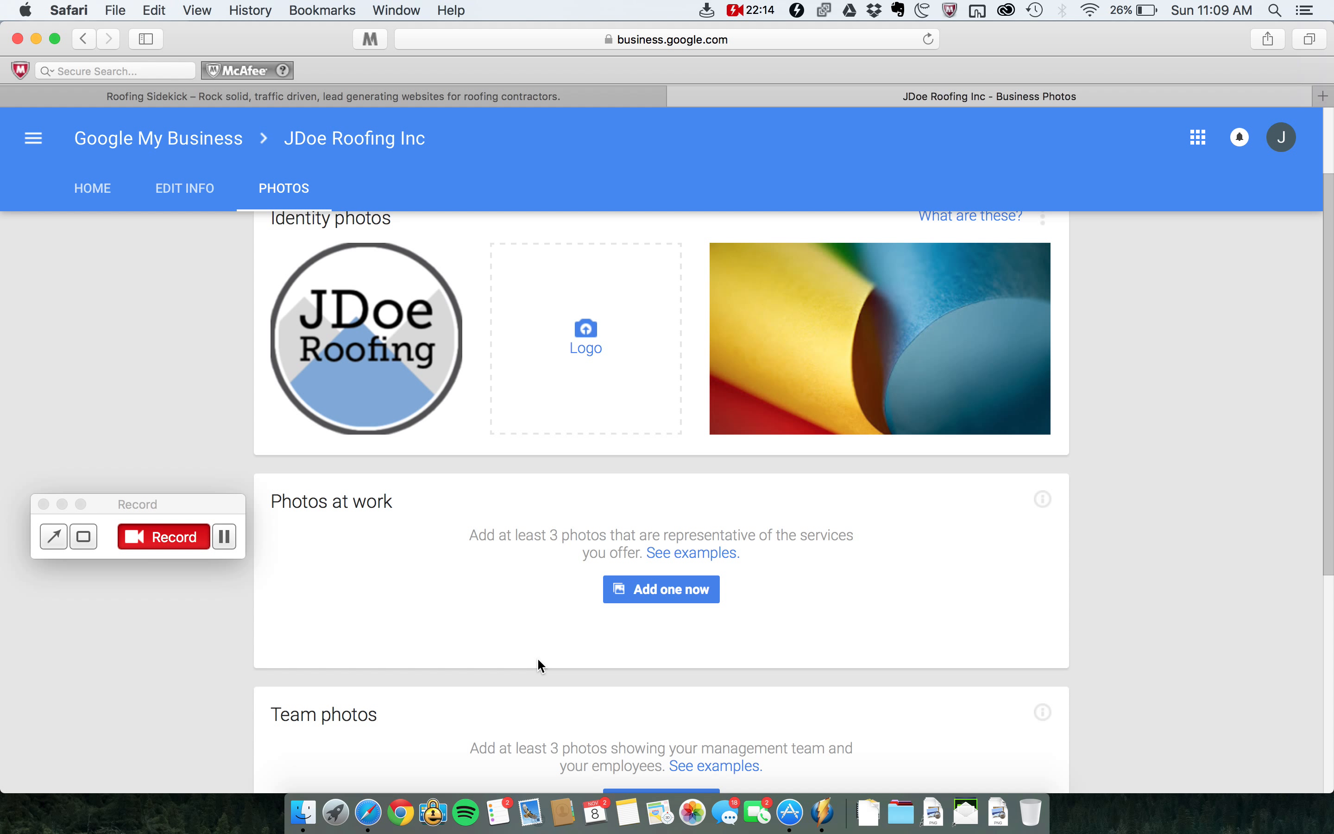
scroll(537, 657, up, 2)
mouse_move(829, 524)
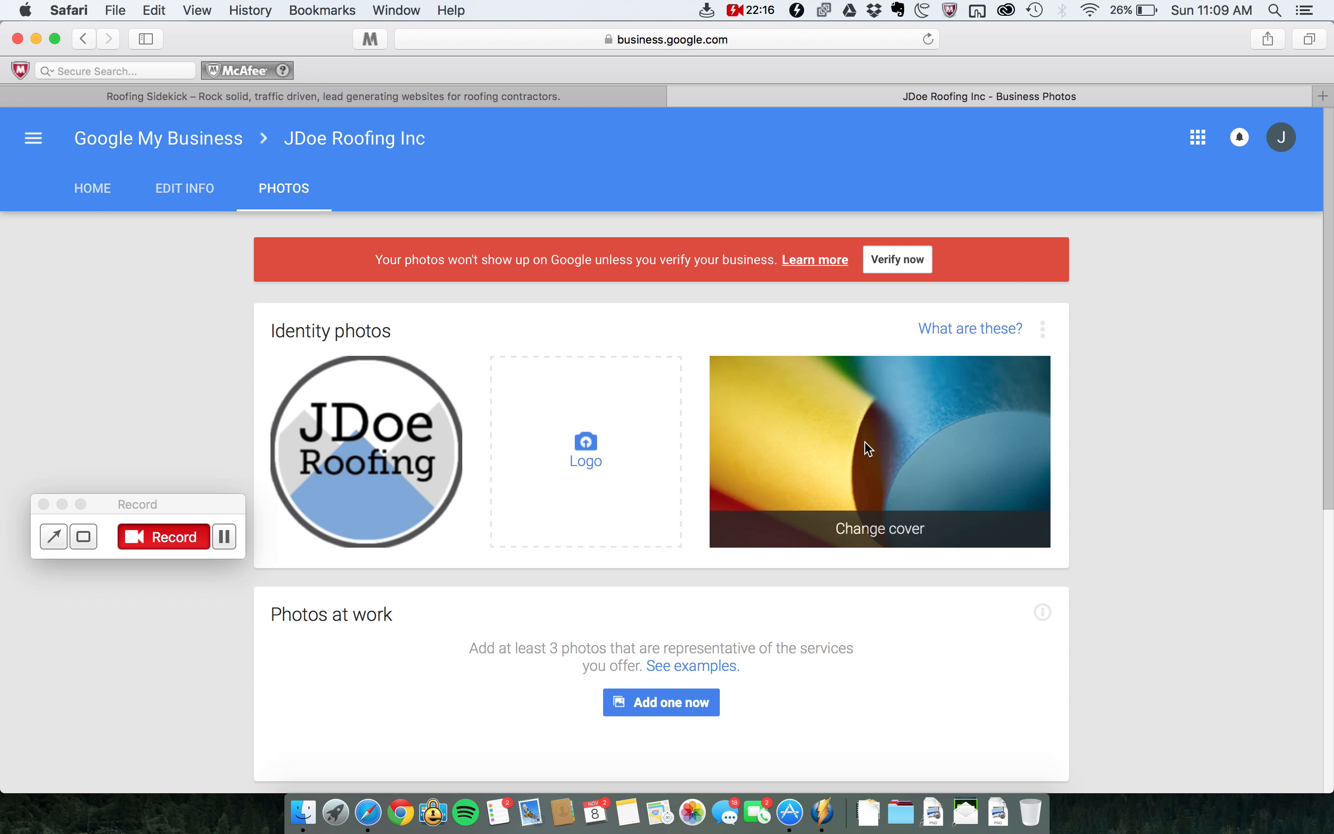
click(871, 533)
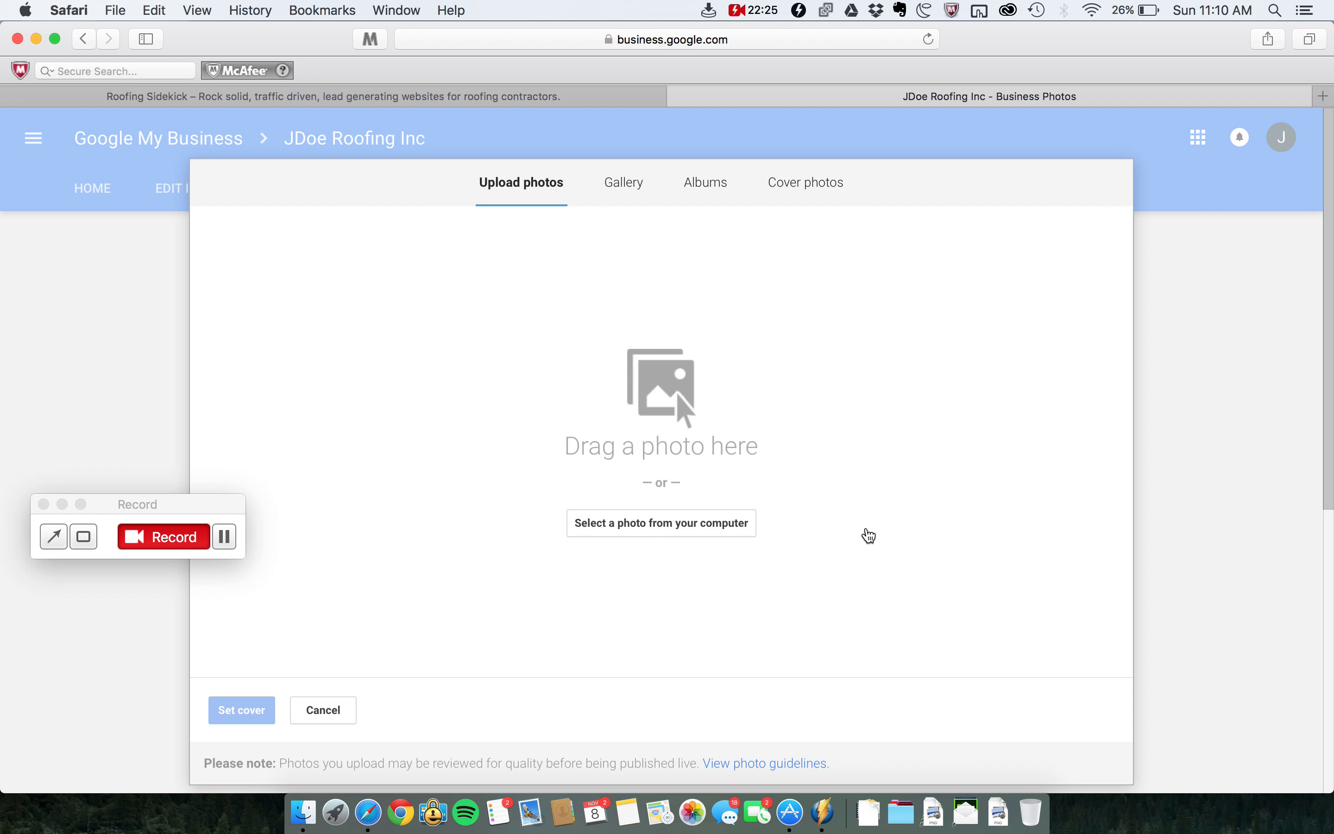
click(647, 527)
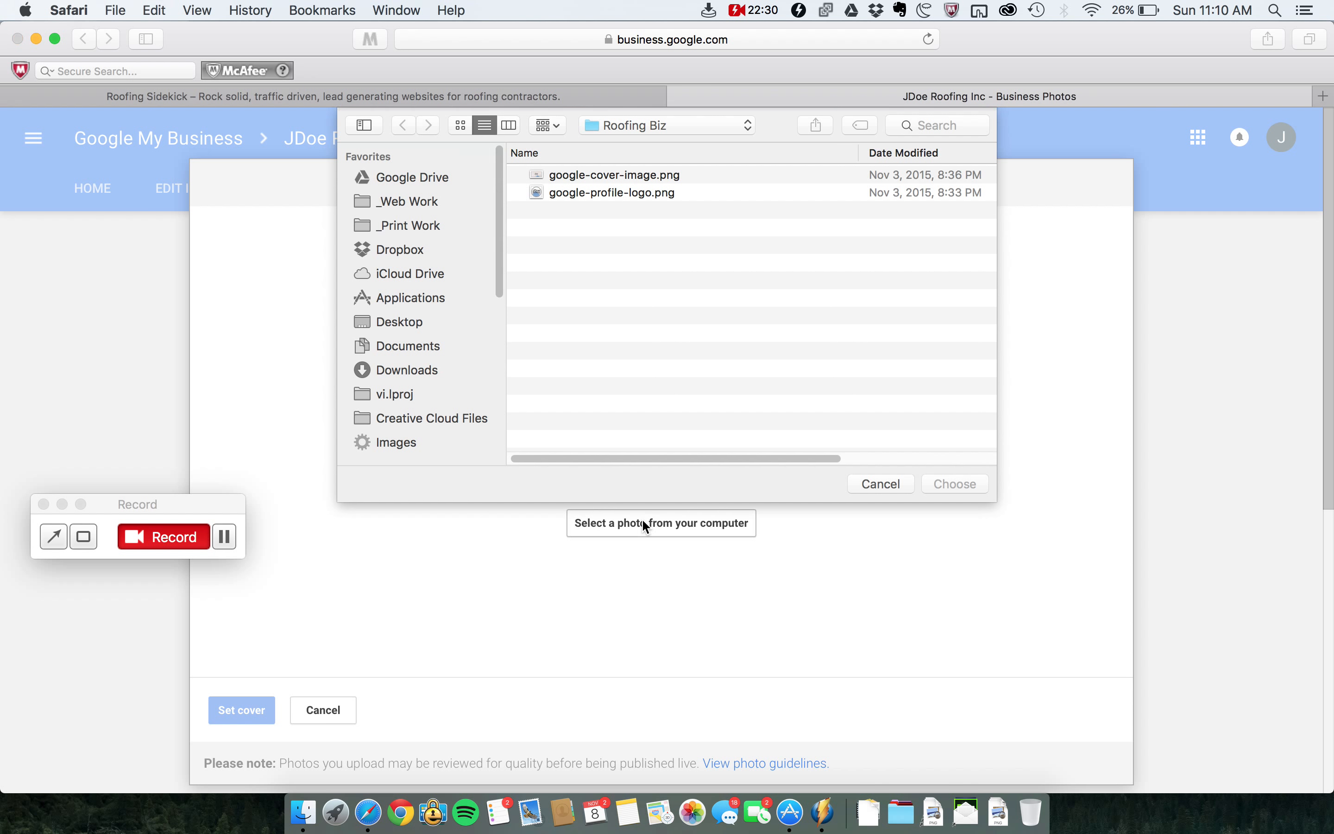
click(656, 182)
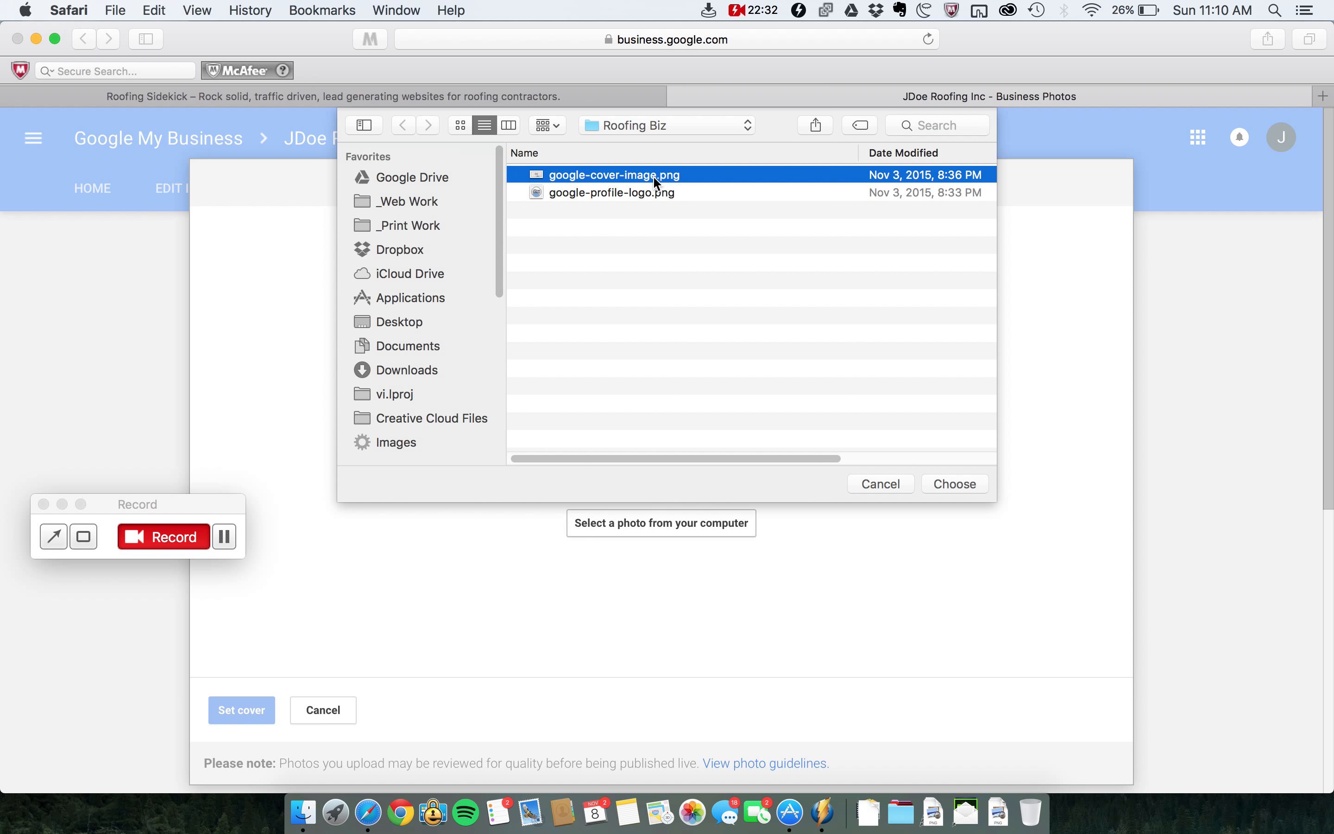
click(960, 483)
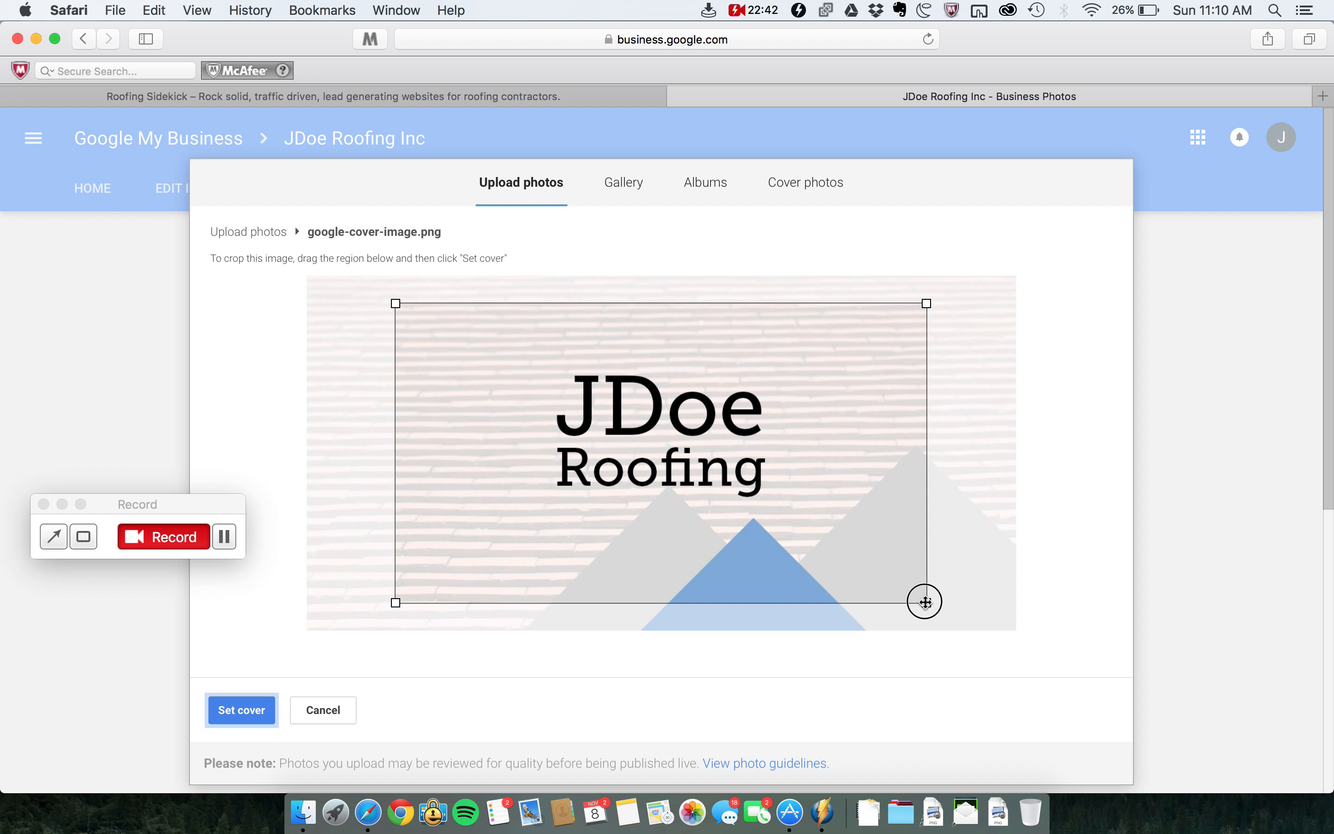
drag(927, 603, 1003, 635)
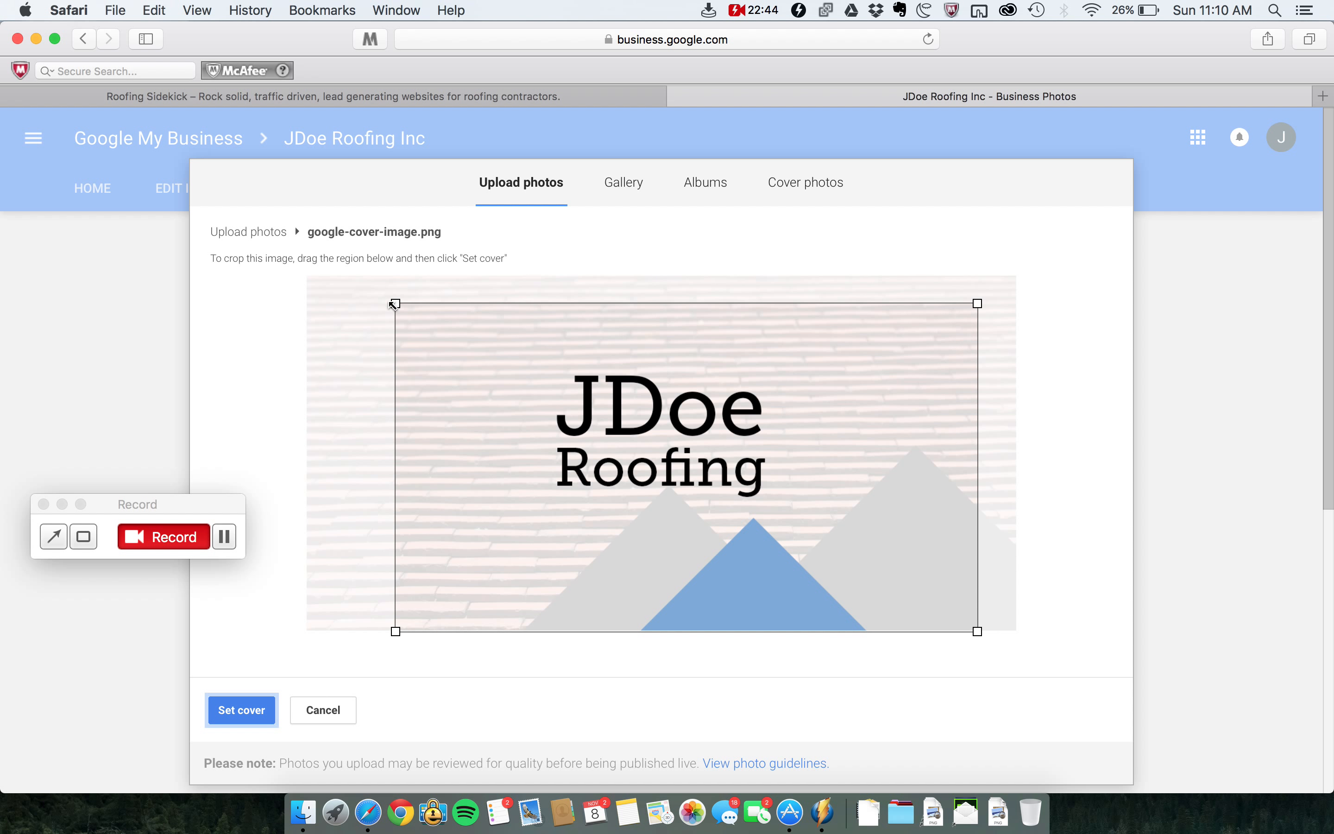
drag(395, 303, 313, 282)
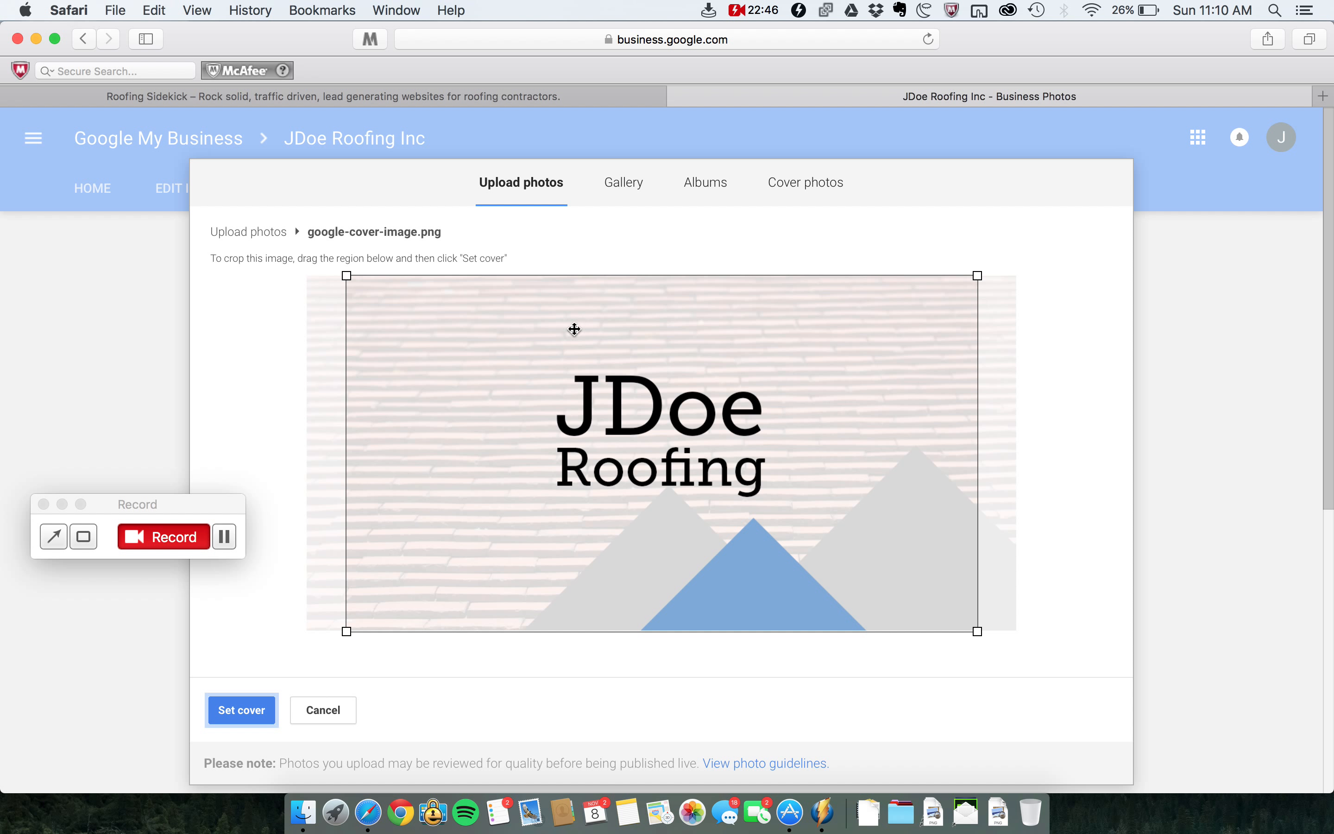
click(245, 711)
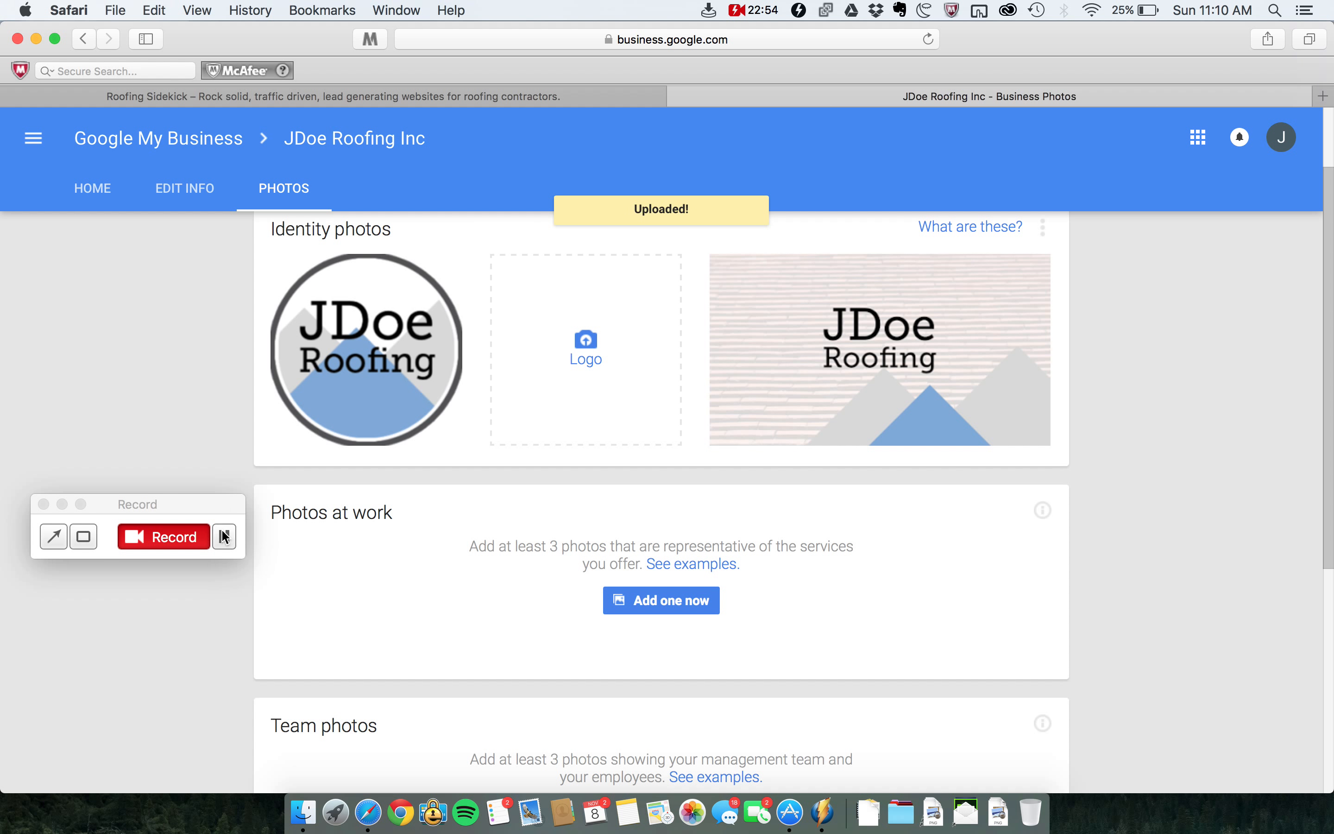
click(225, 536)
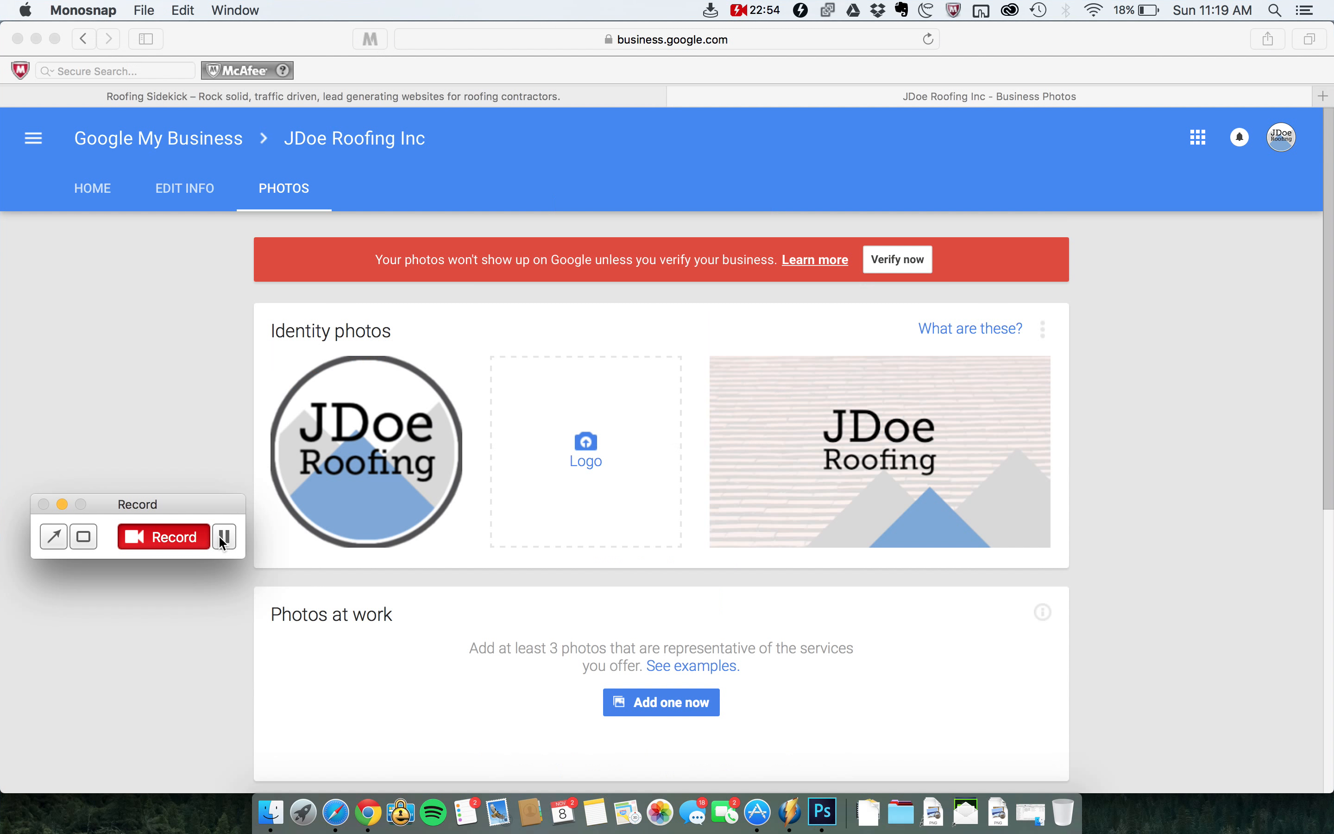
- Upload google-logo-truck.jpg from the computer as the business logo
click(588, 448)
click(588, 449)
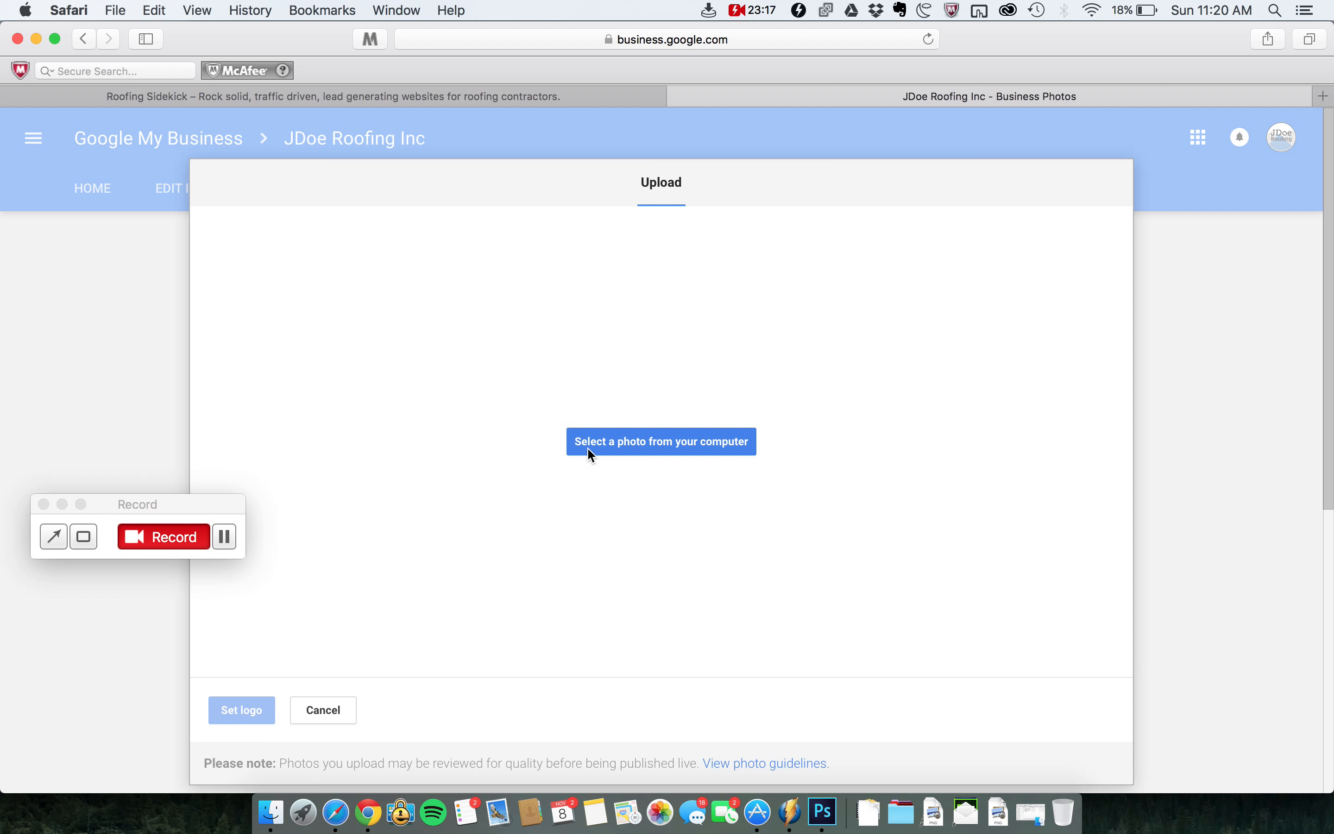
click(592, 467)
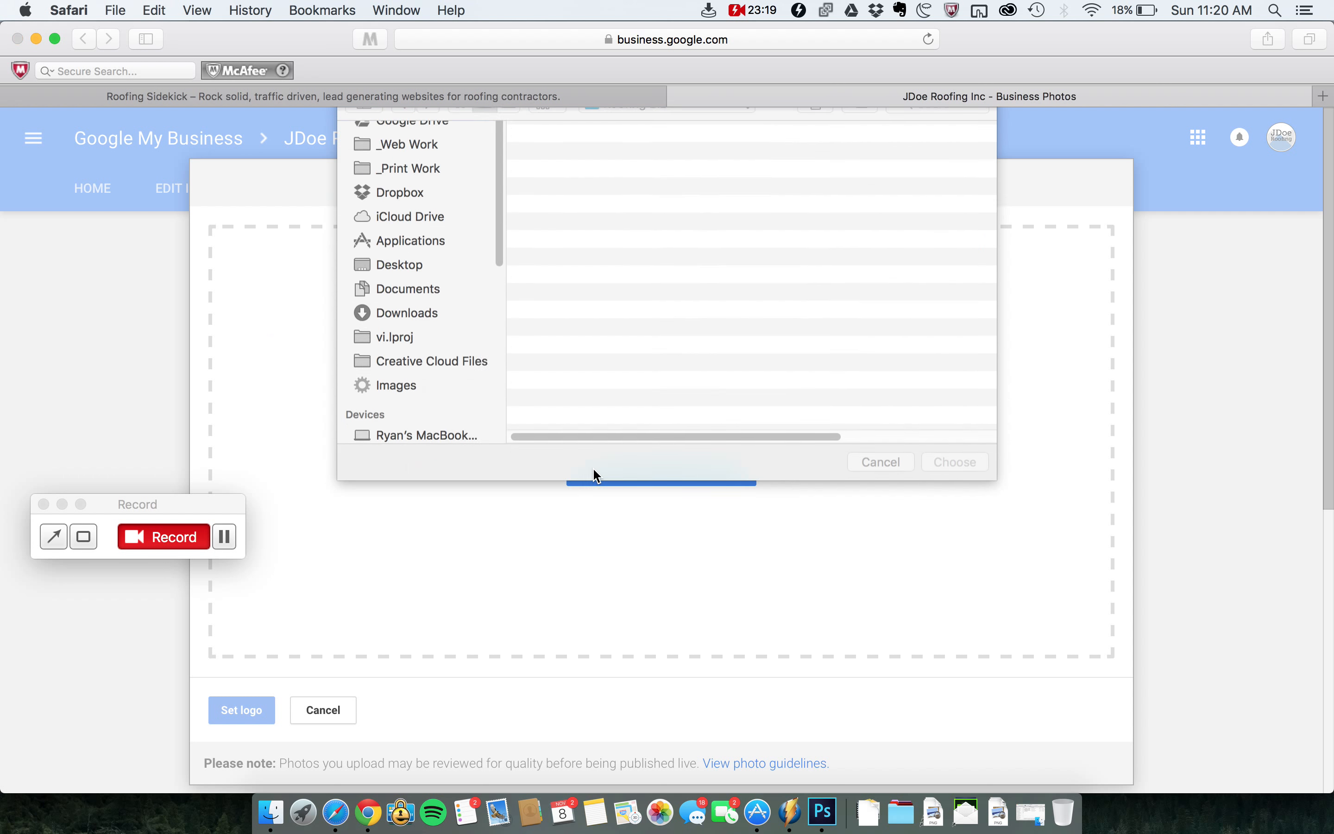
click(588, 175)
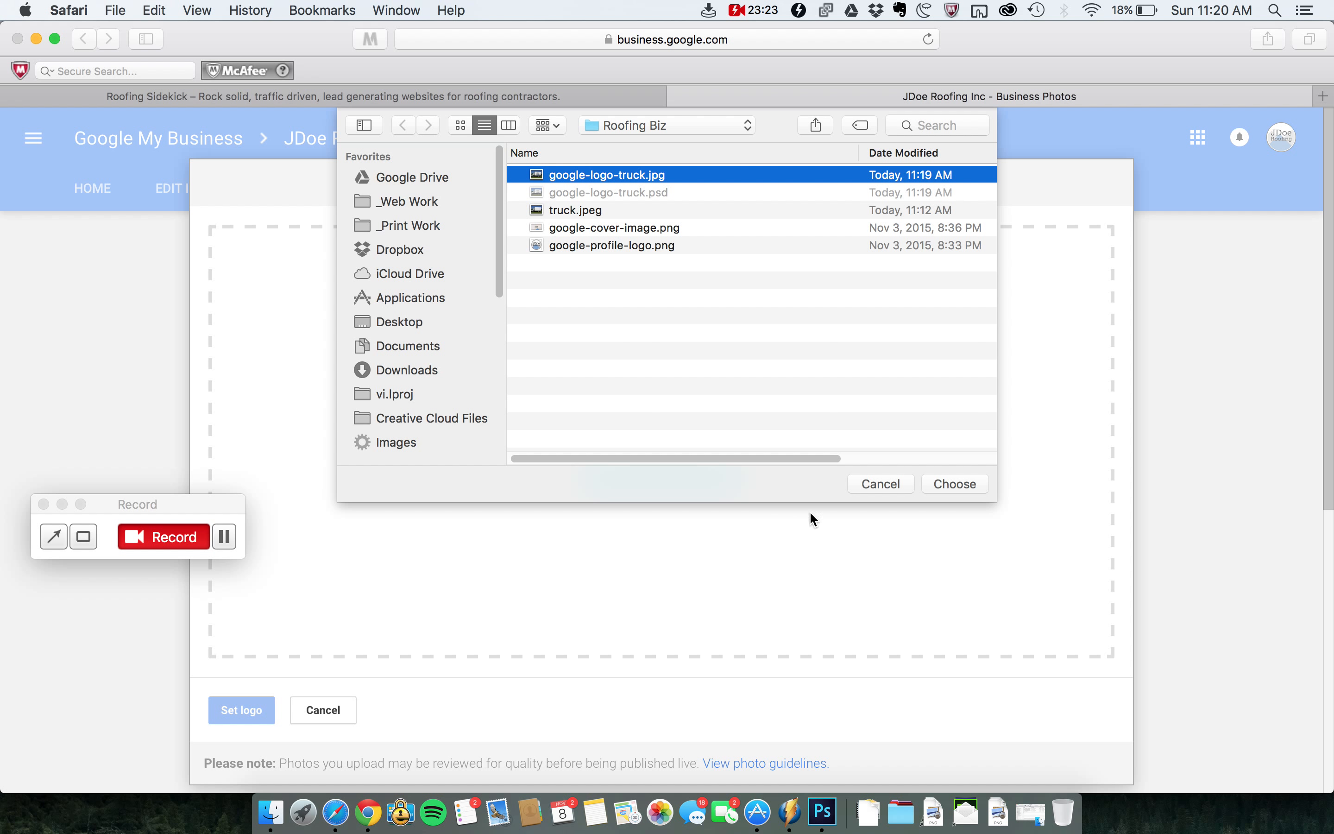
click(955, 484)
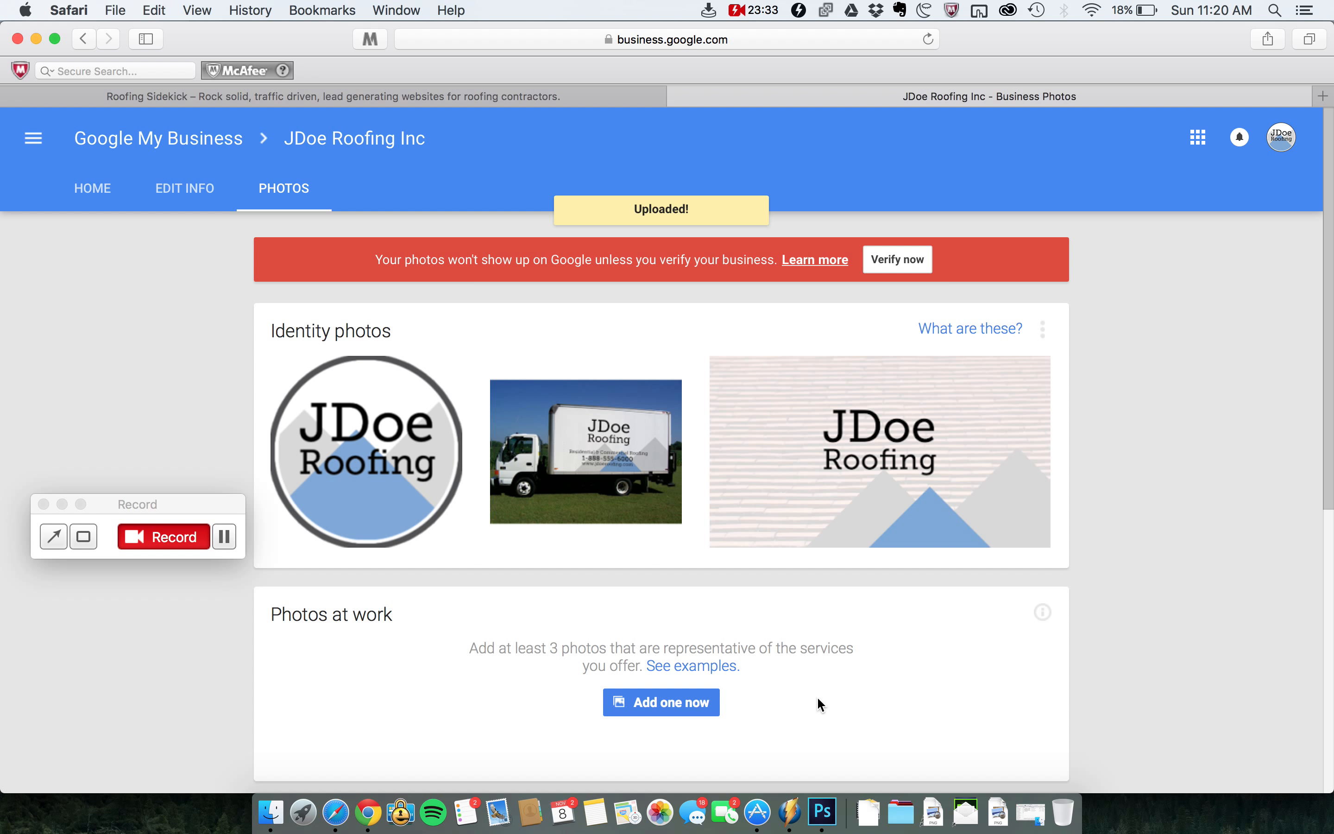
scroll(806, 704, down, 4)
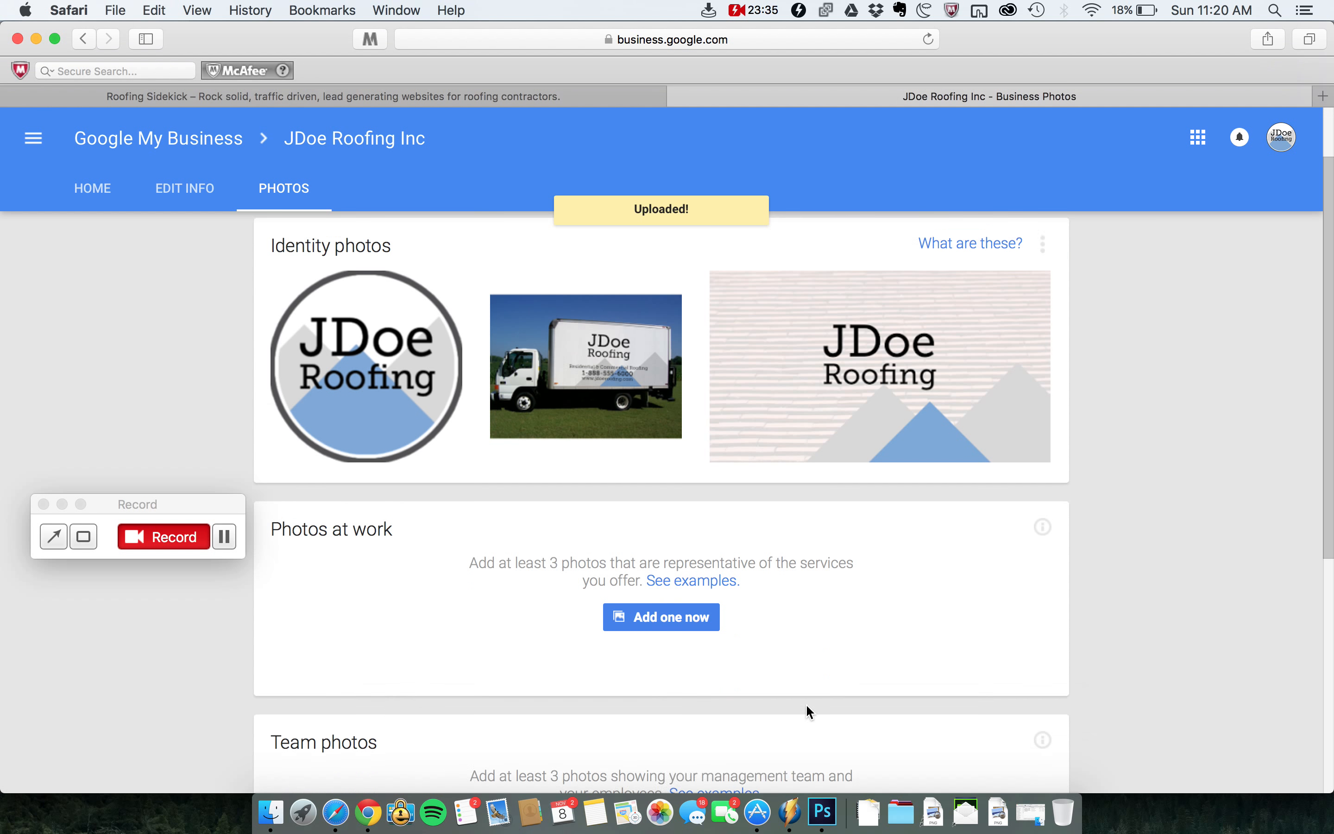
click(224, 544)
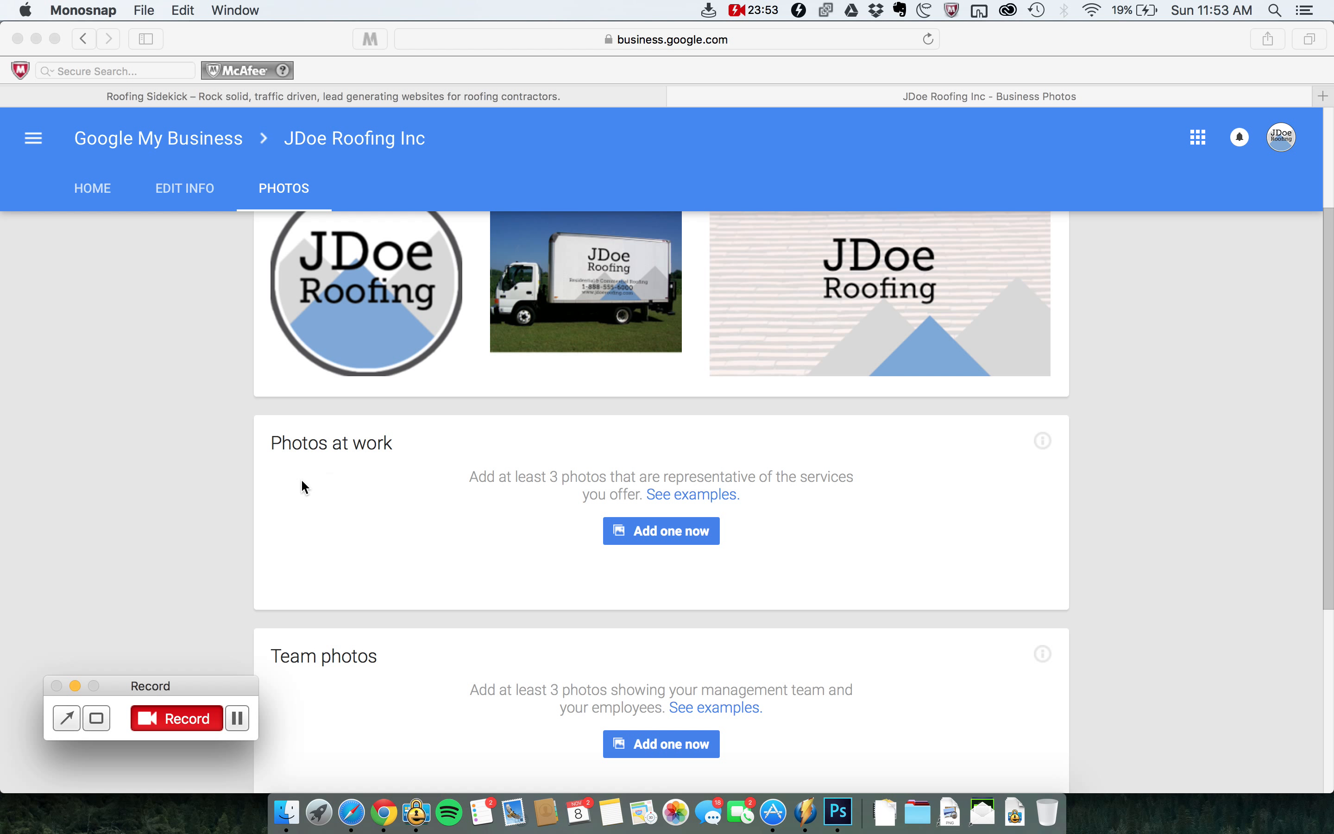
scroll(390, 507, up, 5)
scroll(393, 510, down, 3)
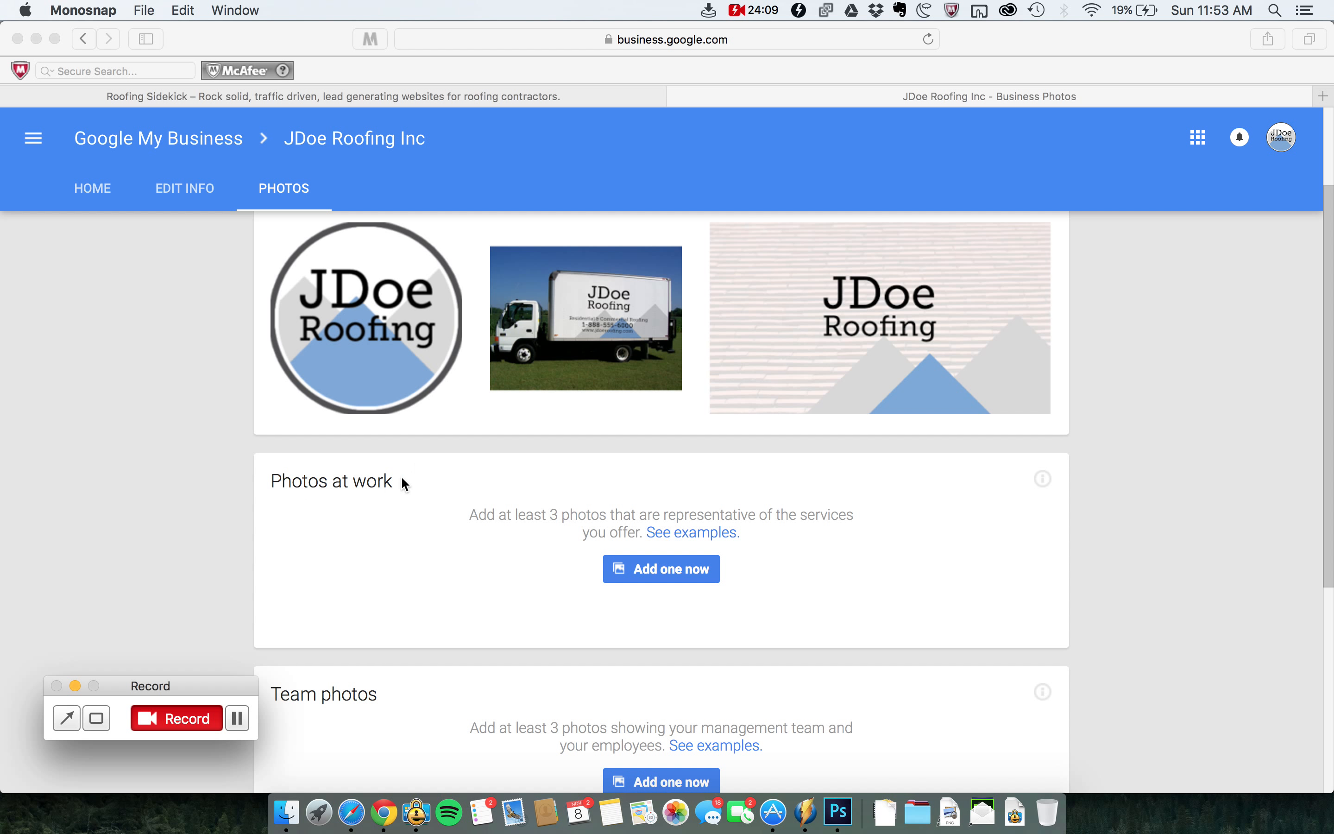
- Open the upload dialog under the Photos at work section
click(683, 574)
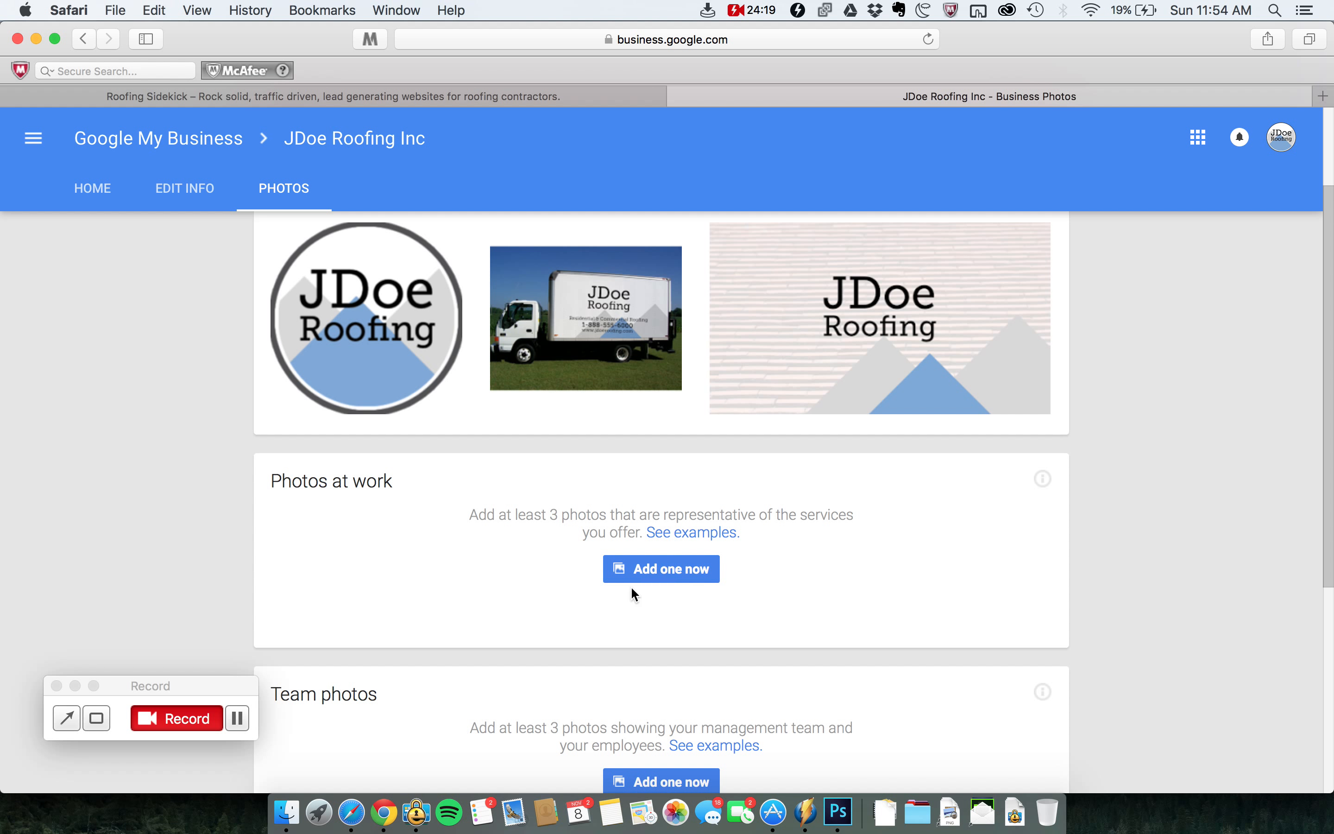
click(650, 573)
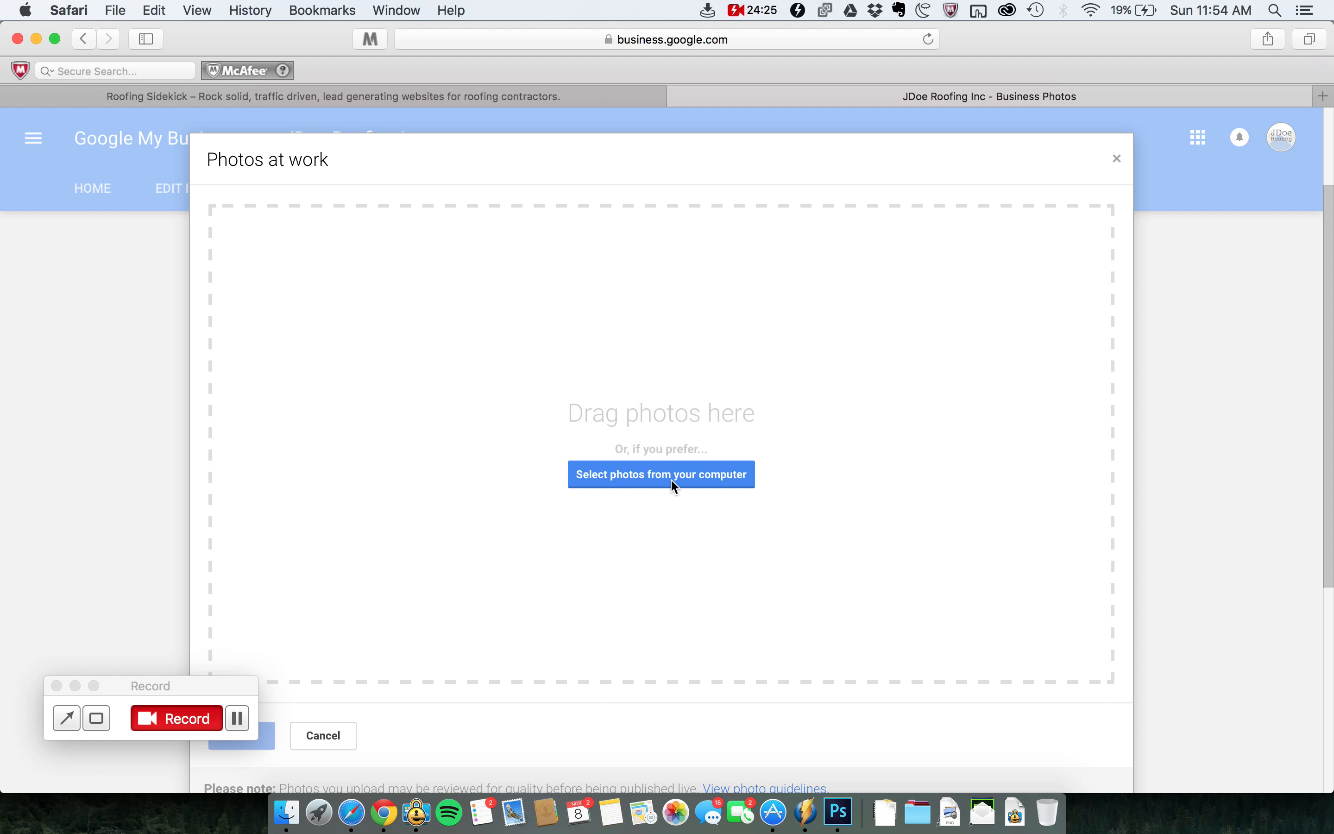
- Drag the six roof photos, roof-damage through roof-workers, from Finder into the Photos at work upload
click(293, 813)
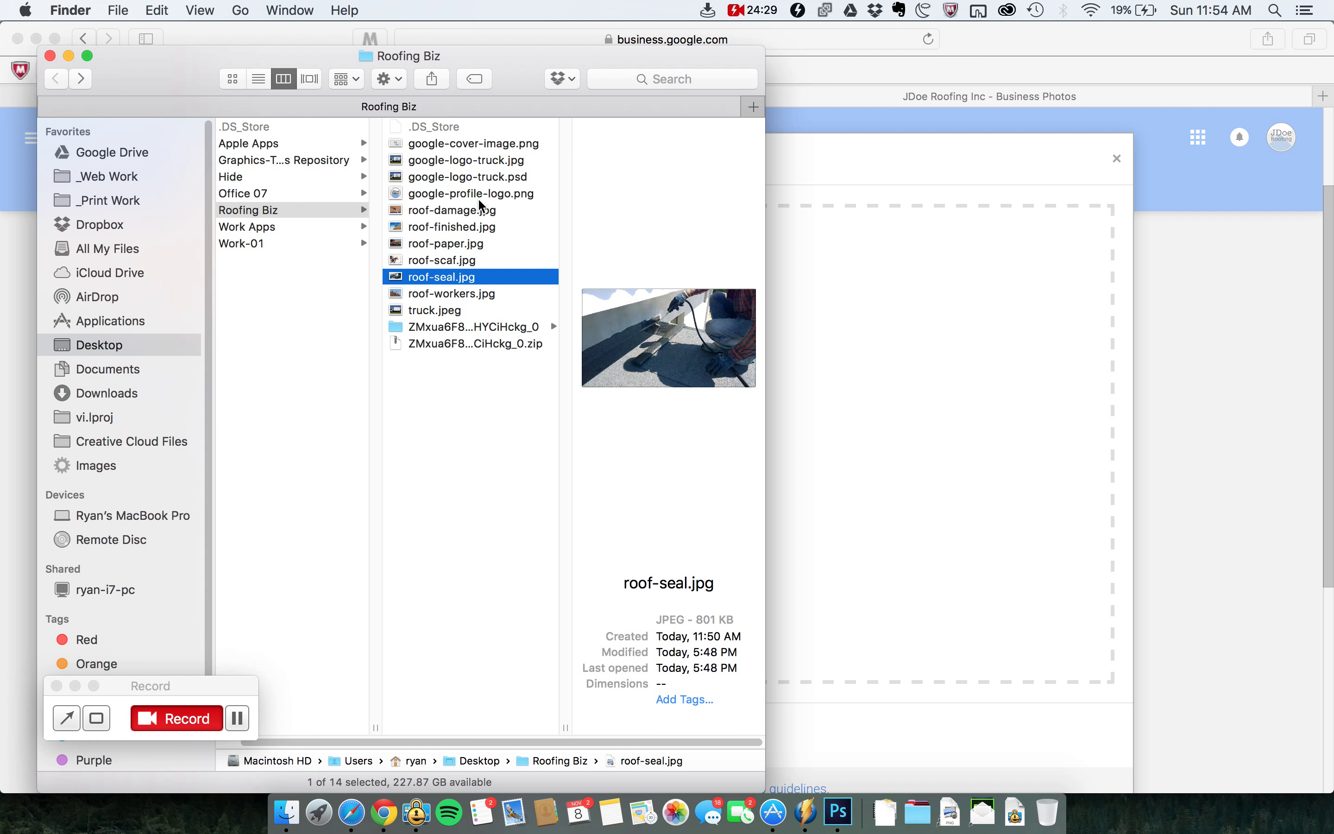
drag(470, 60, 288, 120)
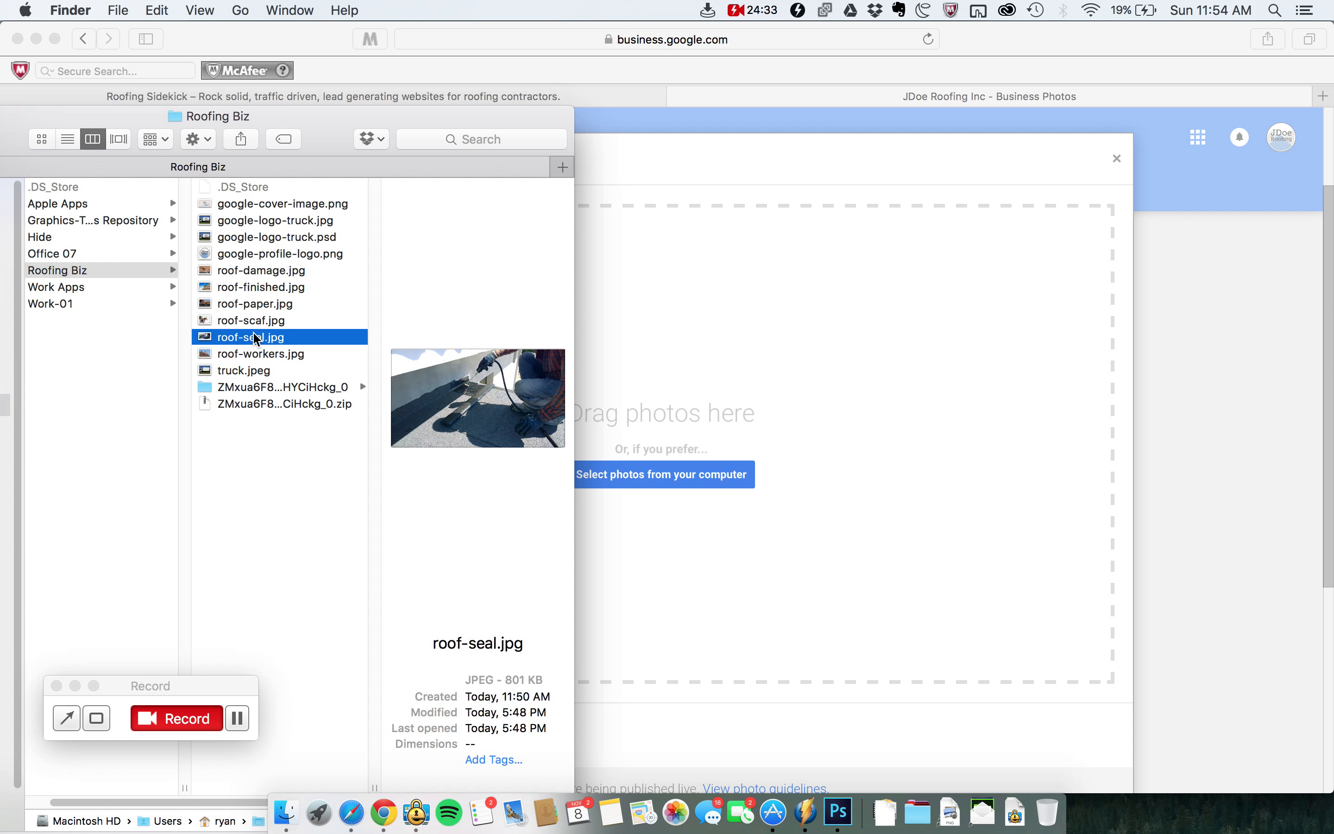
click(266, 353)
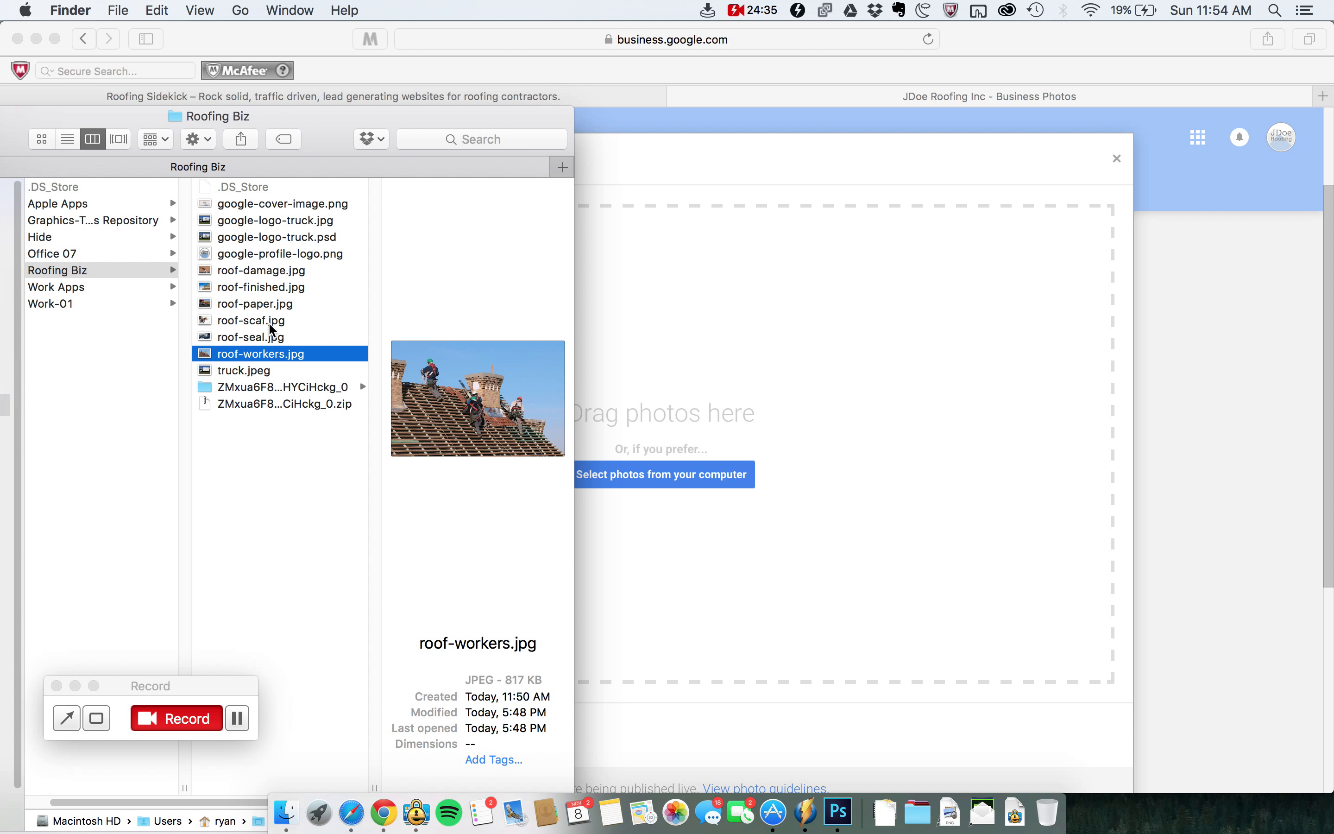
shift+click(265, 272)
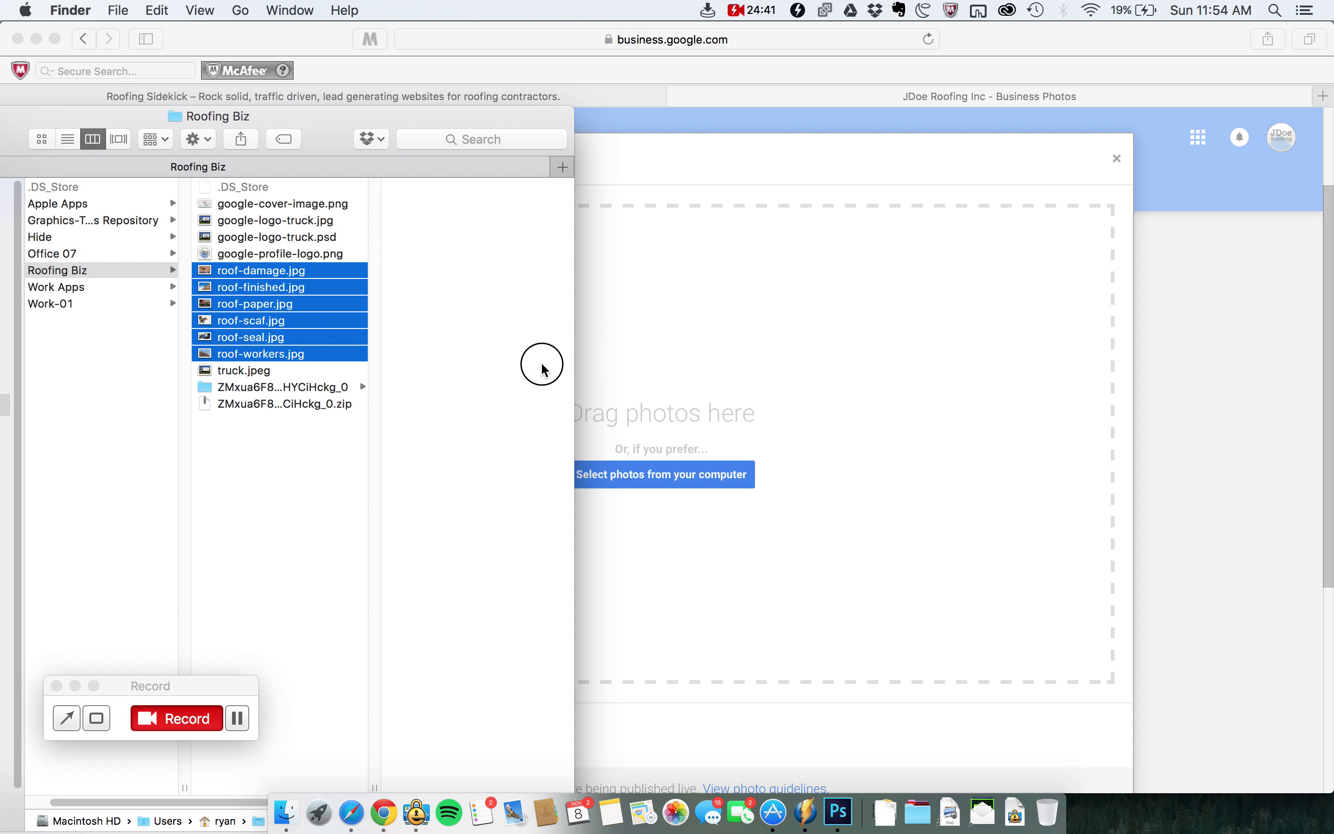
drag(273, 326, 722, 417)
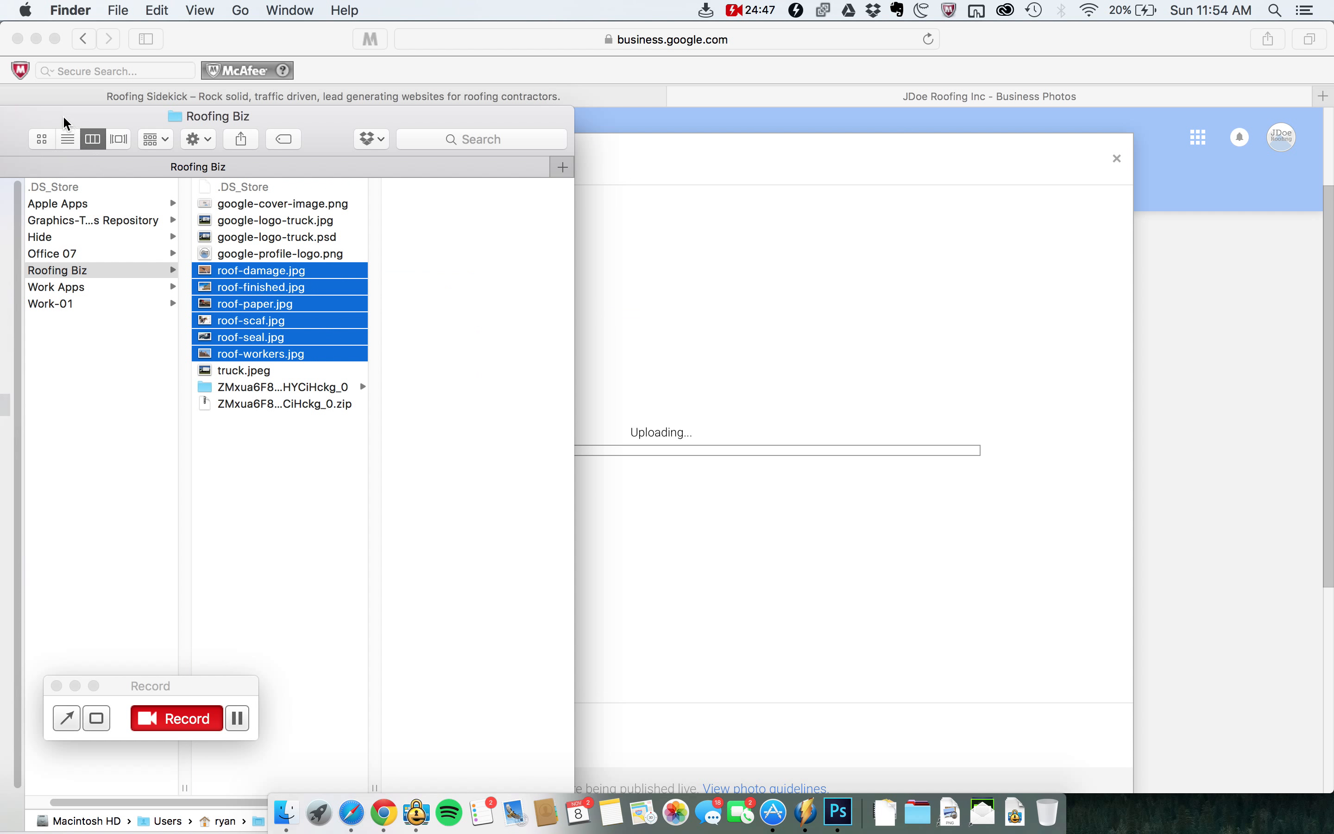
drag(64, 122, 311, 149)
click(131, 141)
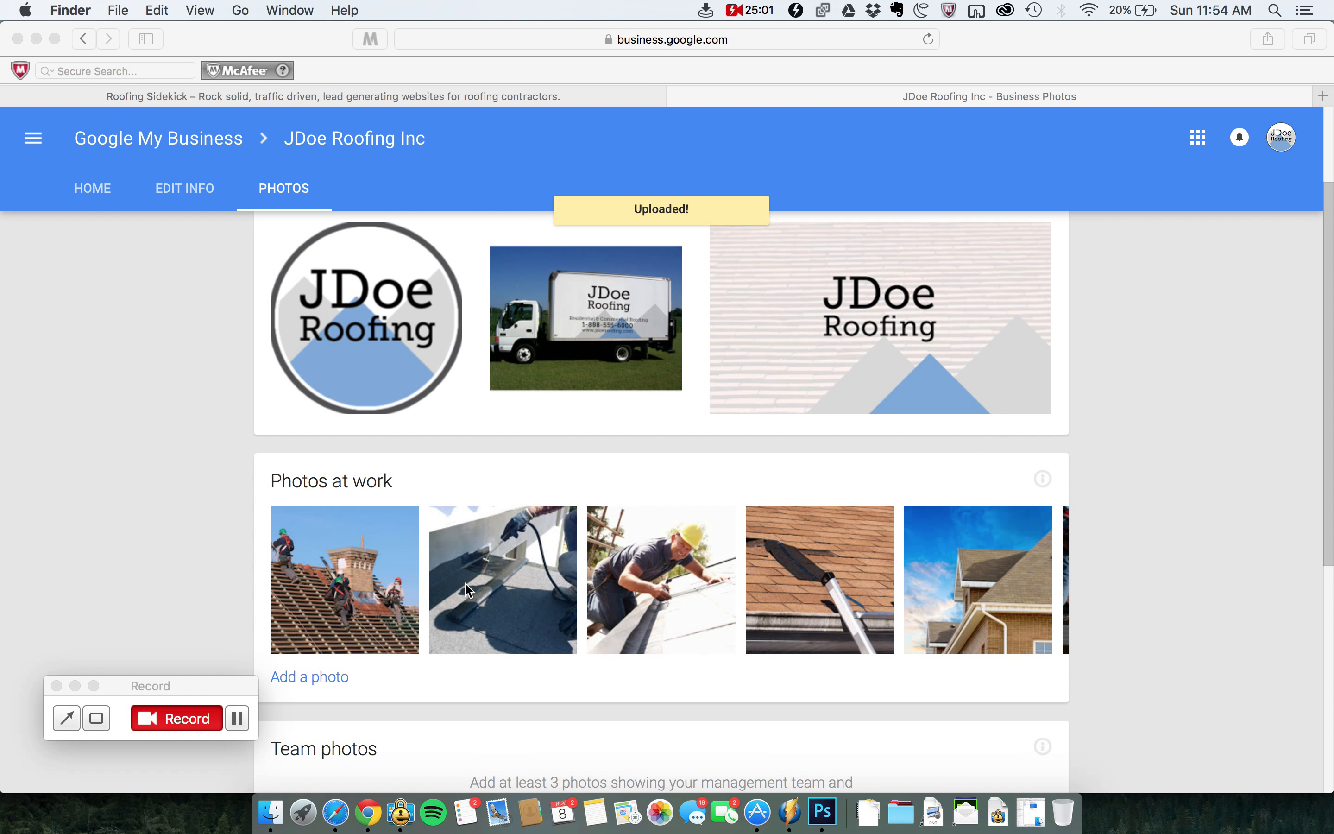
- Page through the Photos at work carousel, then scroll down to the empty Team photos section
scroll(716, 593, right, 1)
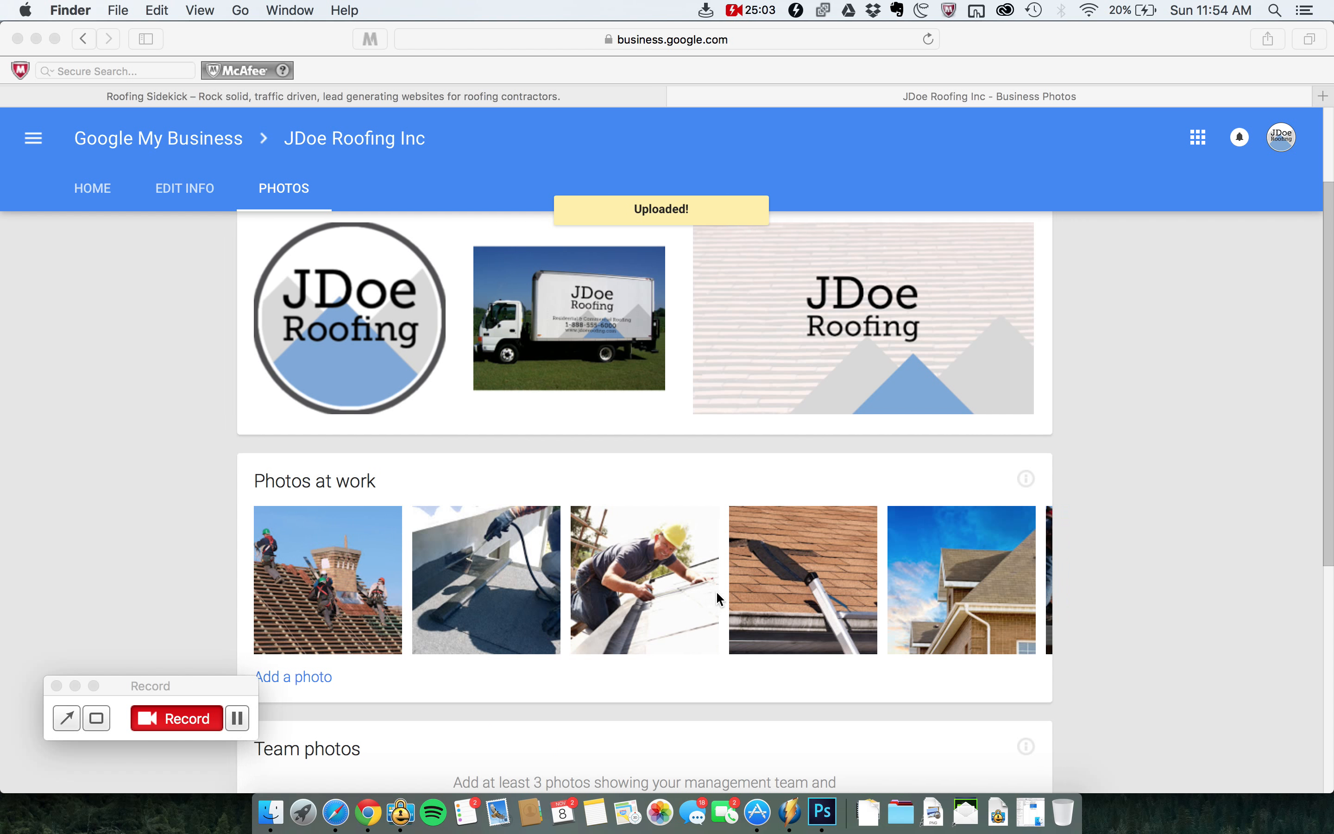
scroll(716, 591, left, 1)
click(980, 607)
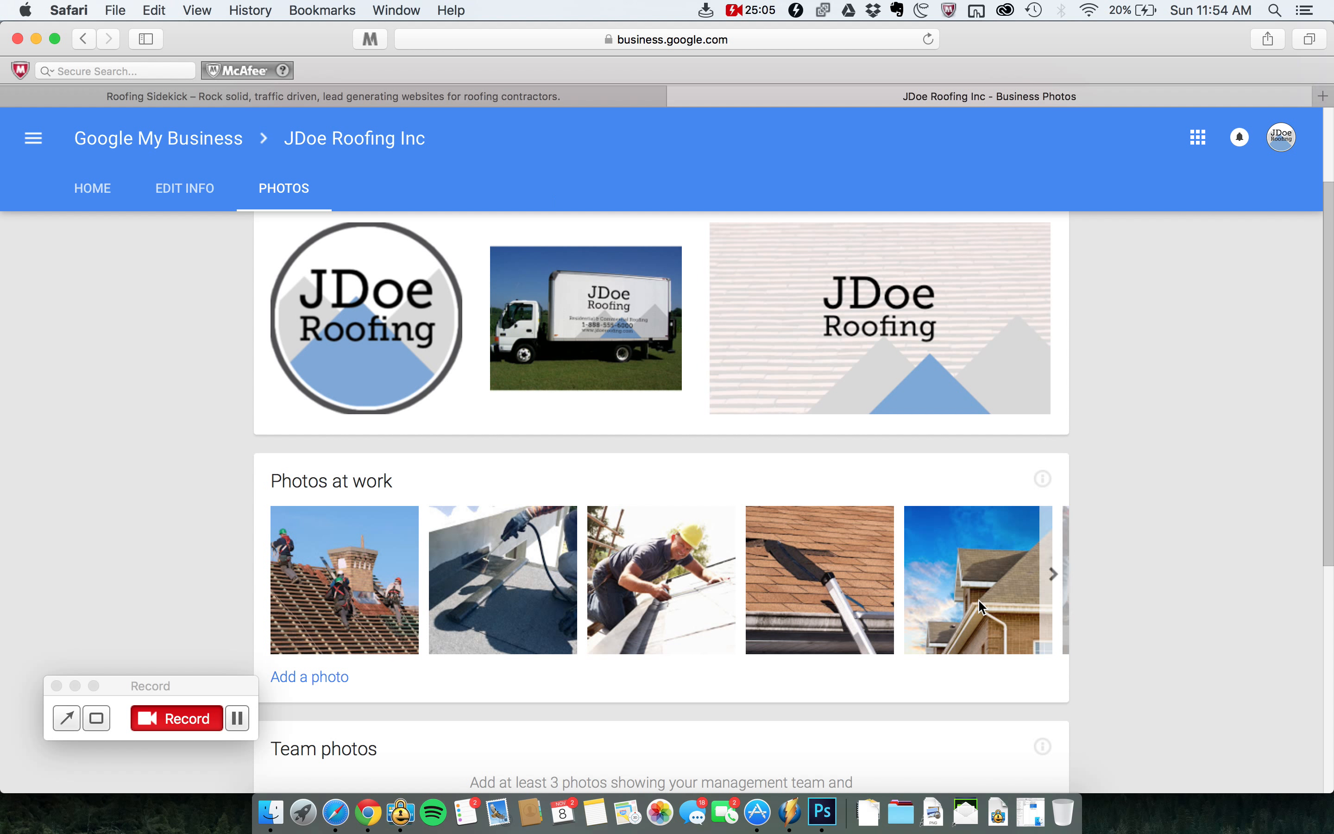
click(1052, 574)
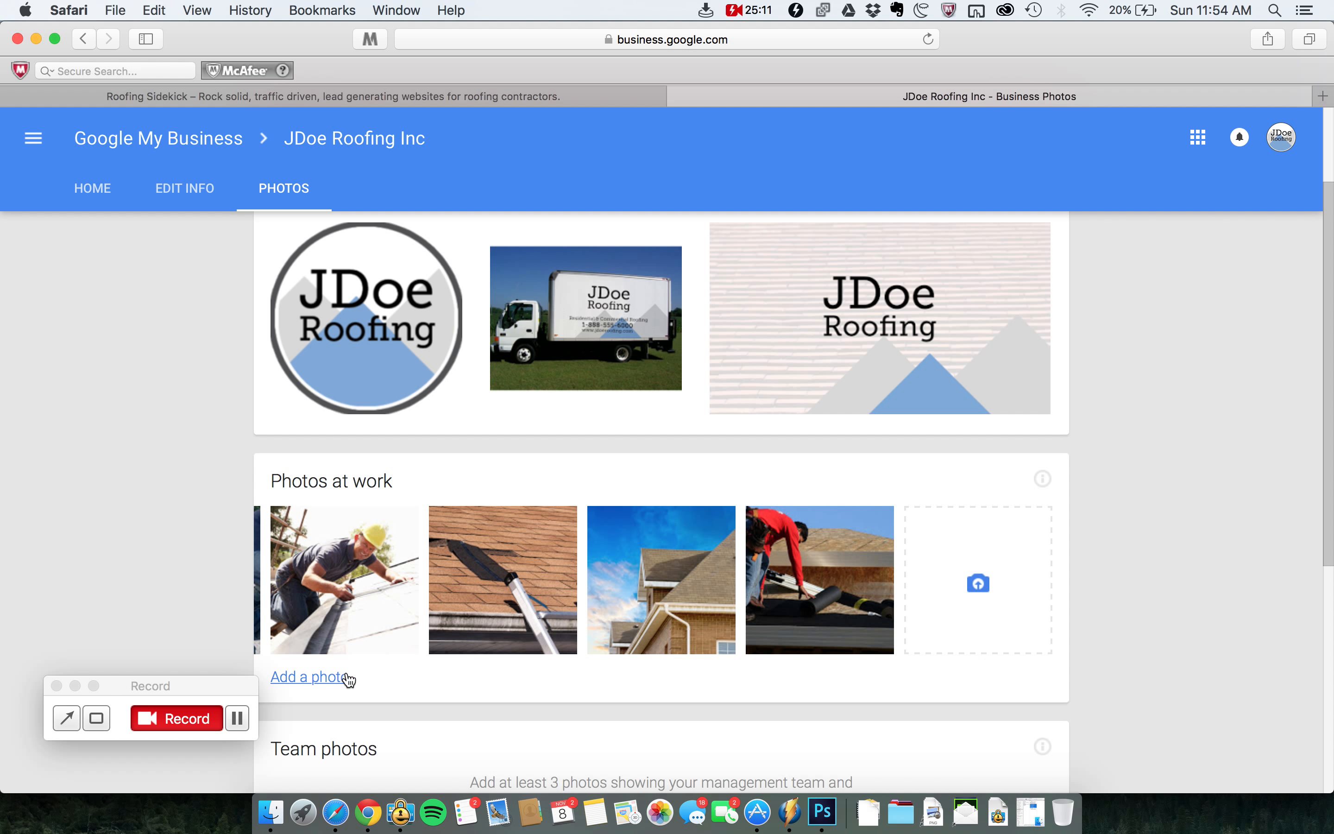
scroll(1146, 579, down, 5)
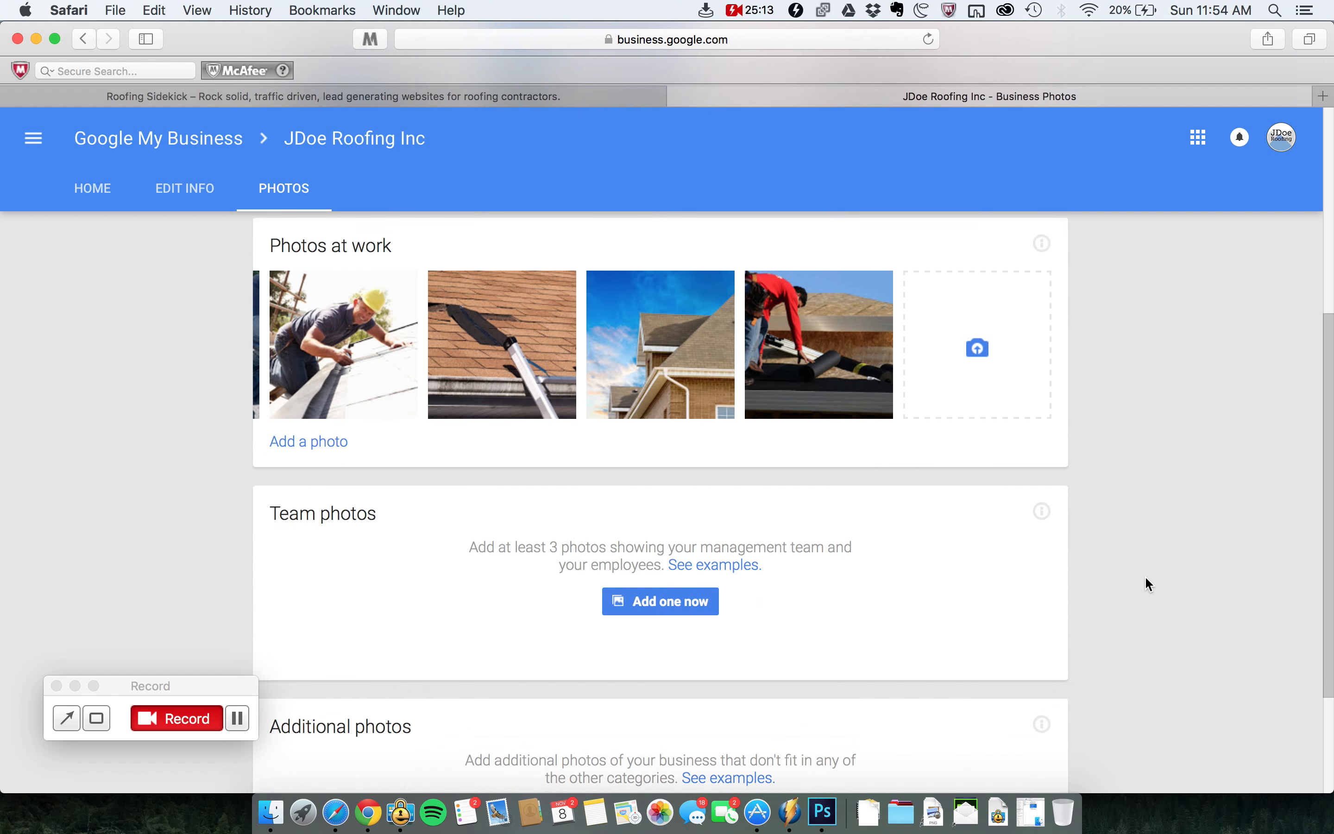
scroll(1146, 579, down, 5)
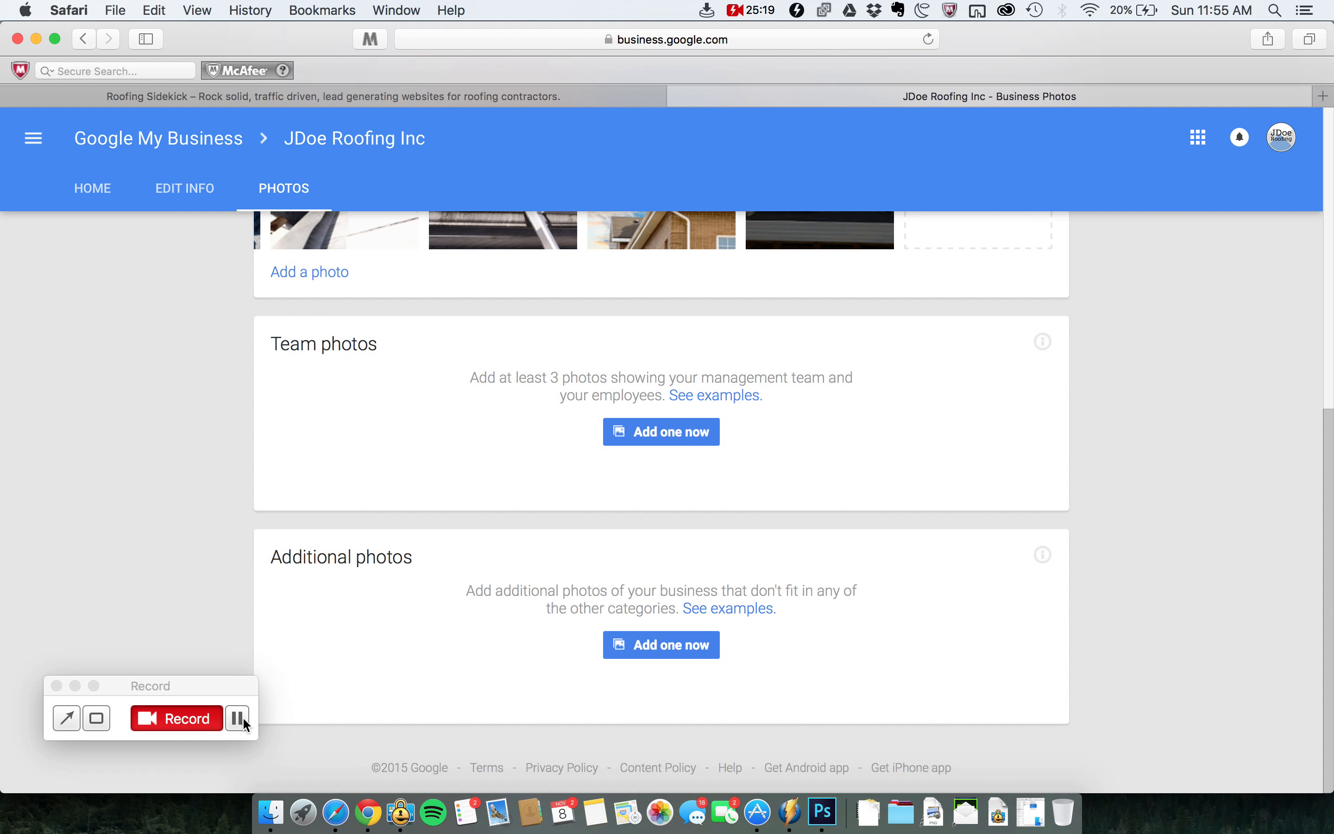
click(237, 718)
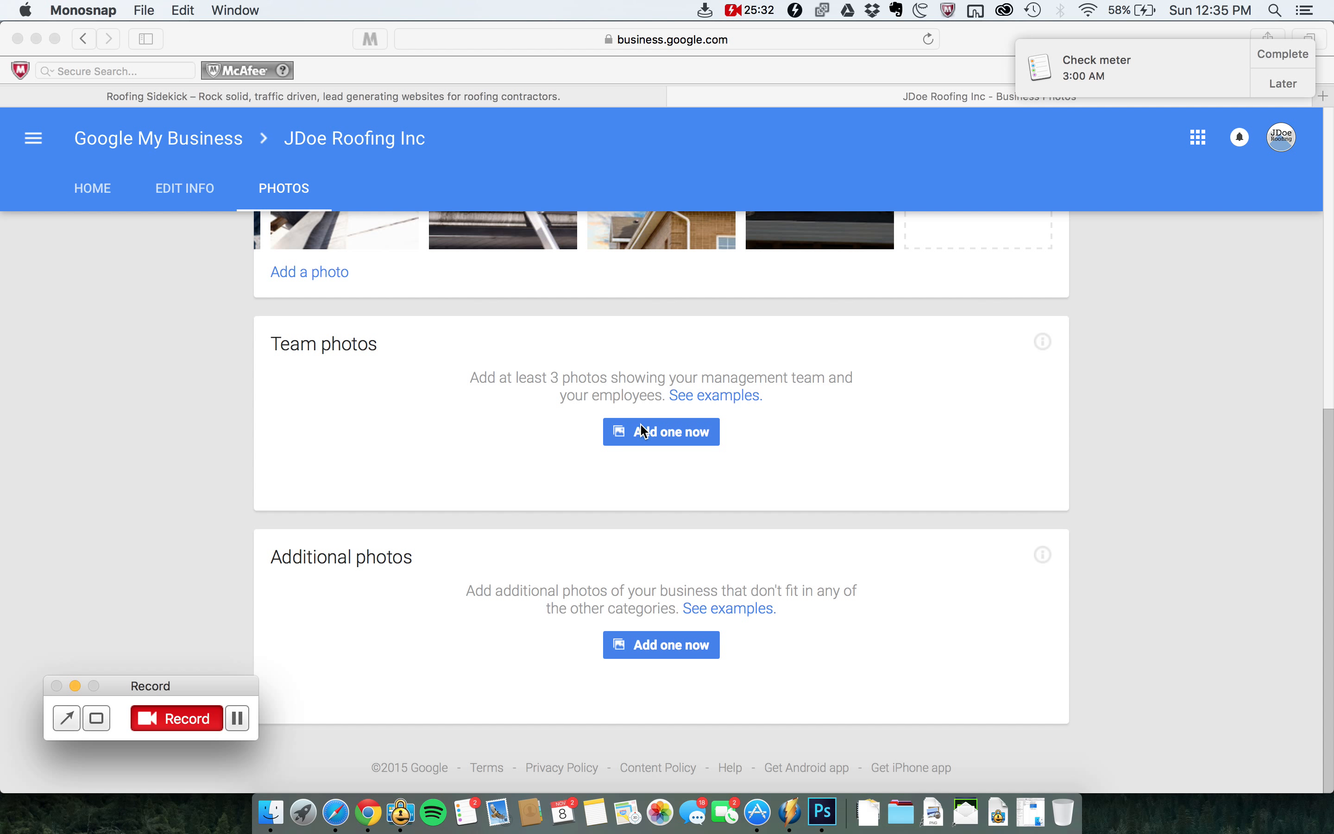
- Upload roof-manage.jpg from the computer as the first Team photo
click(655, 437)
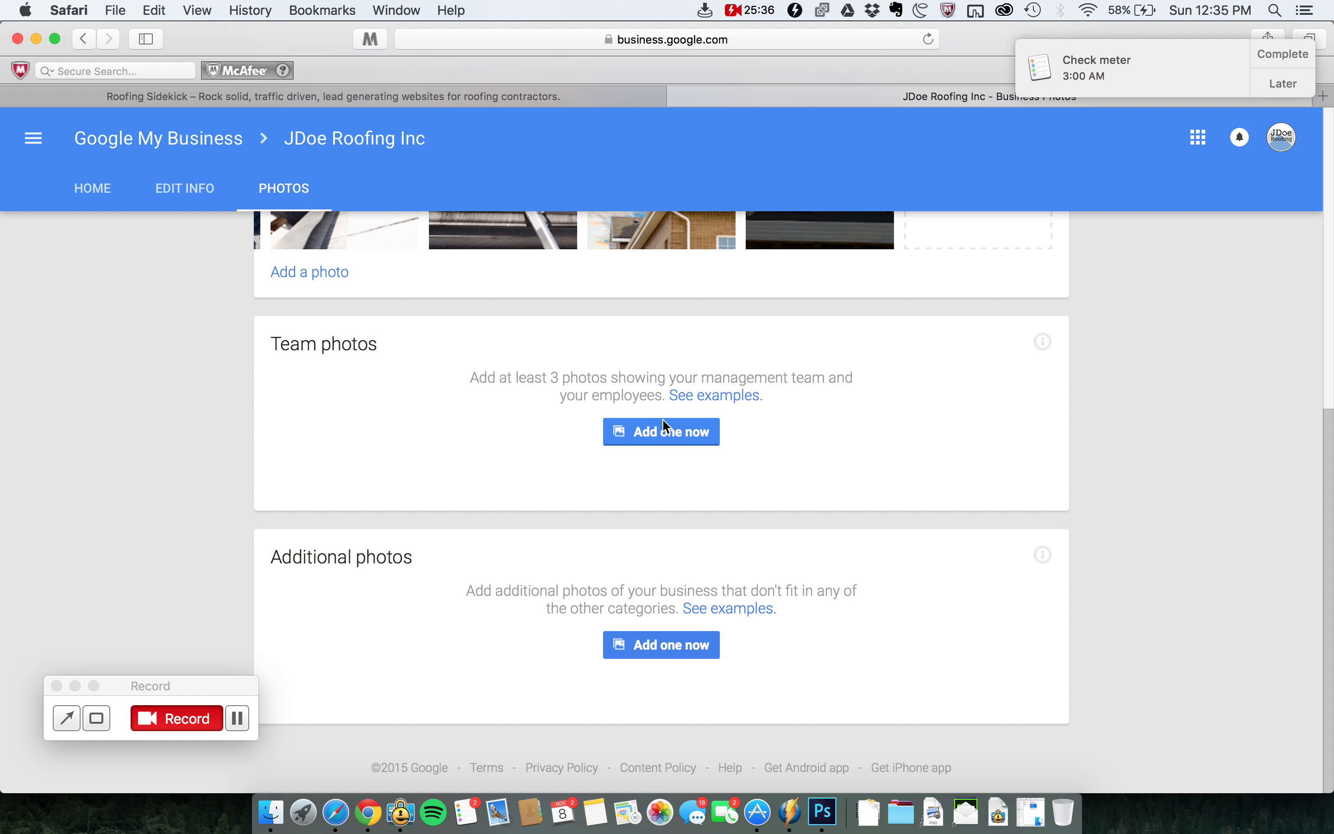
click(666, 432)
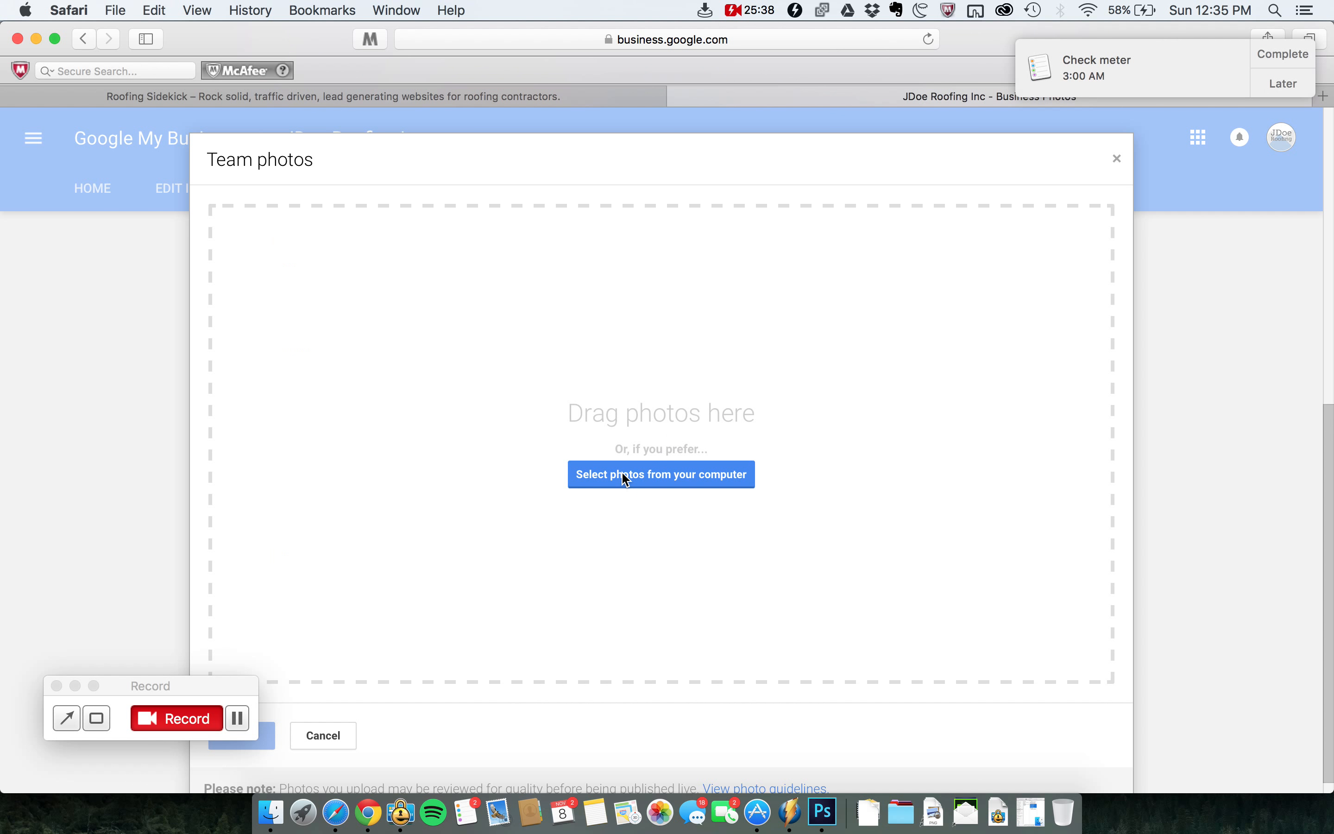
click(626, 478)
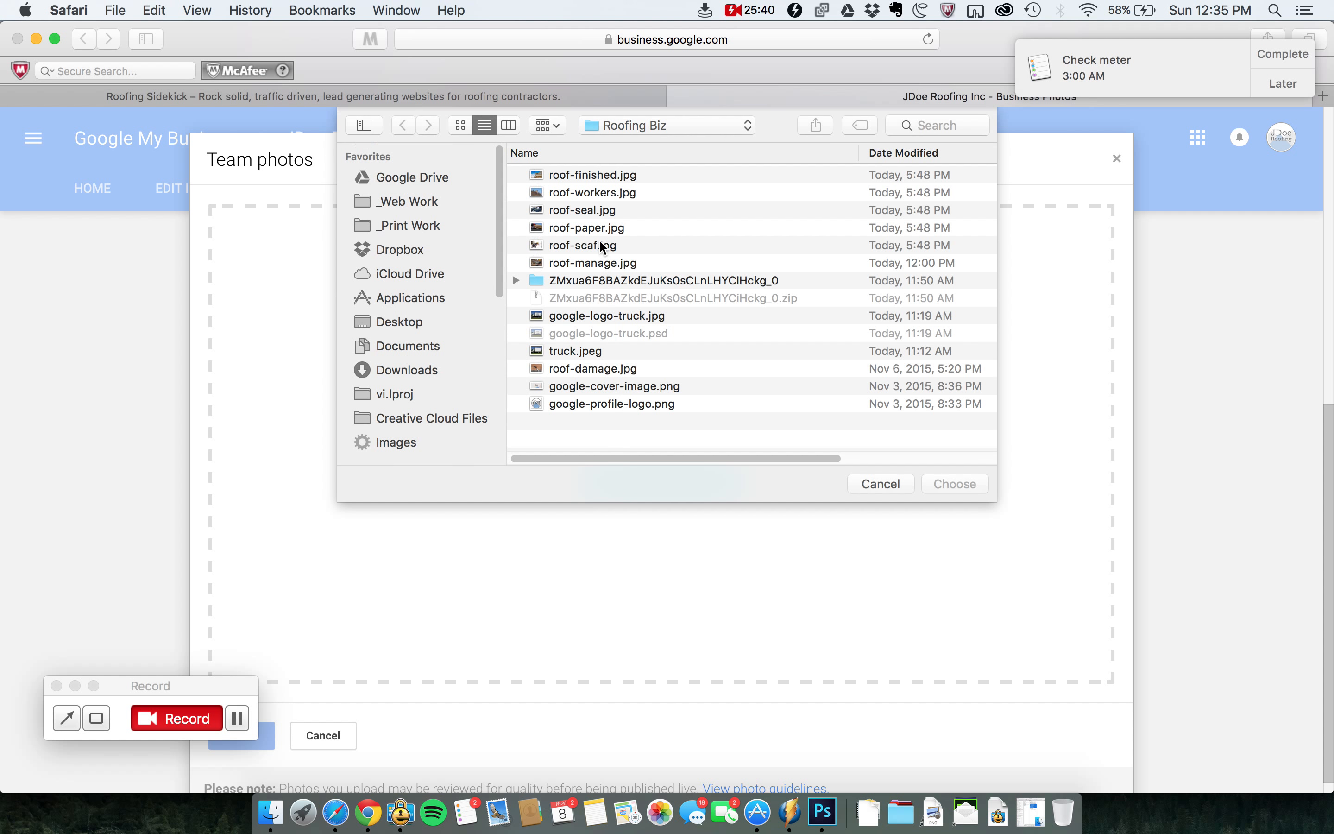
click(601, 264)
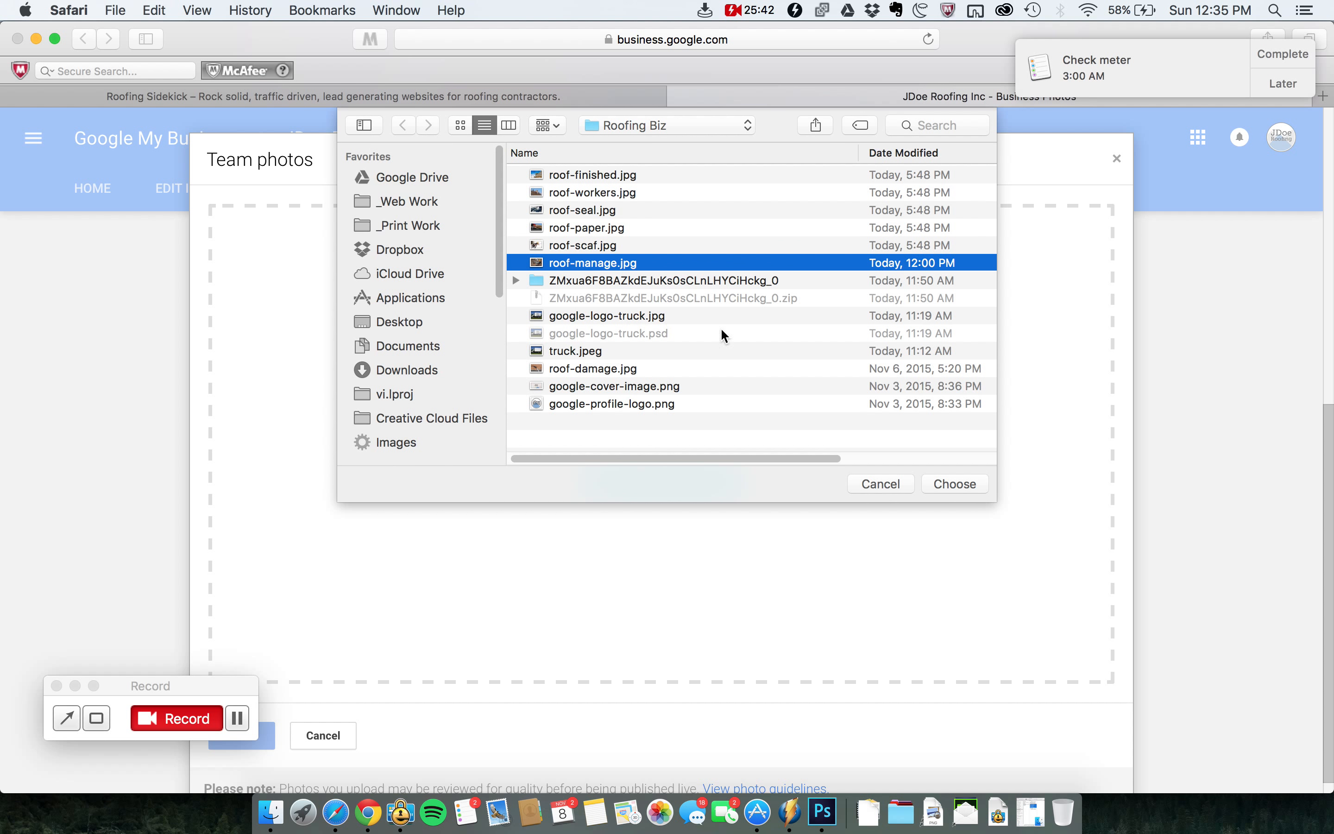
click(938, 483)
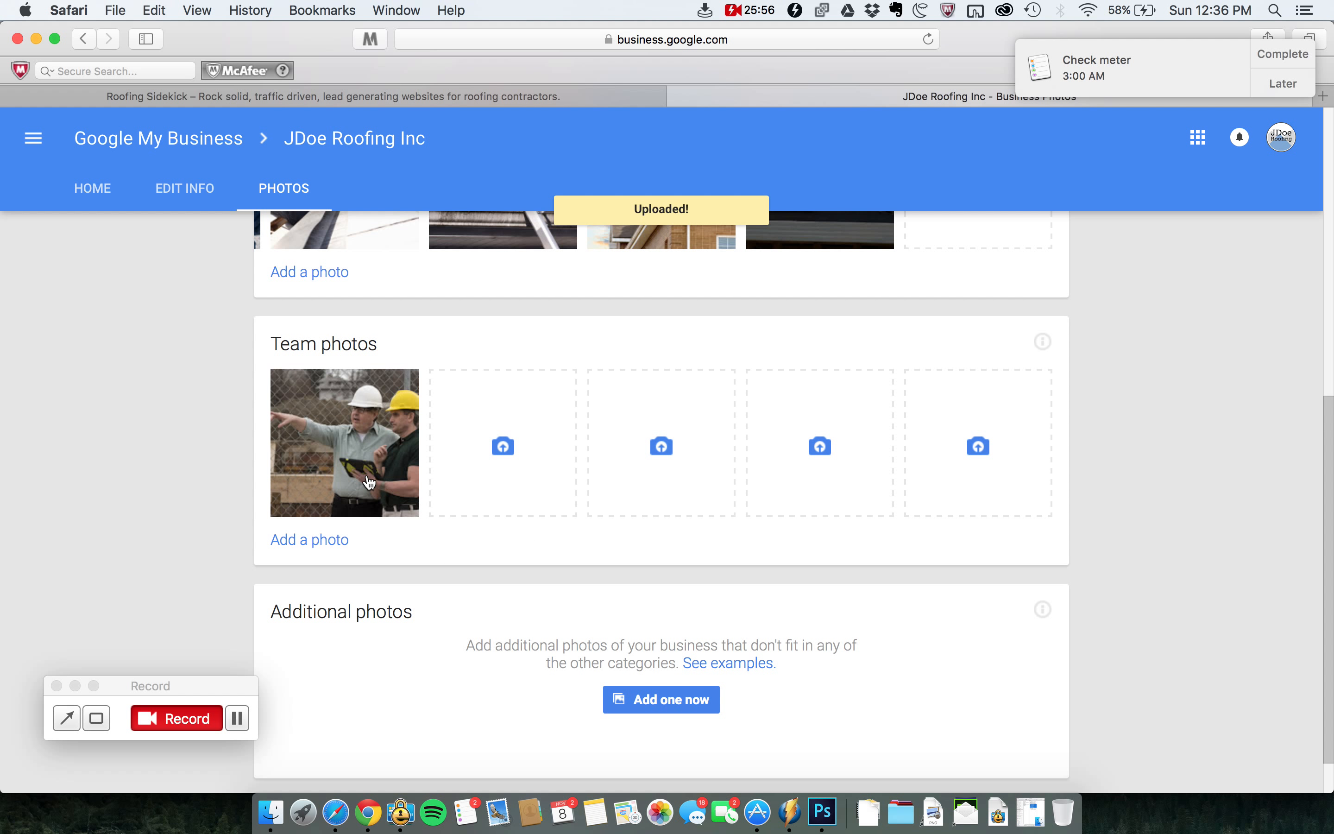
scroll(600, 461, down, 2)
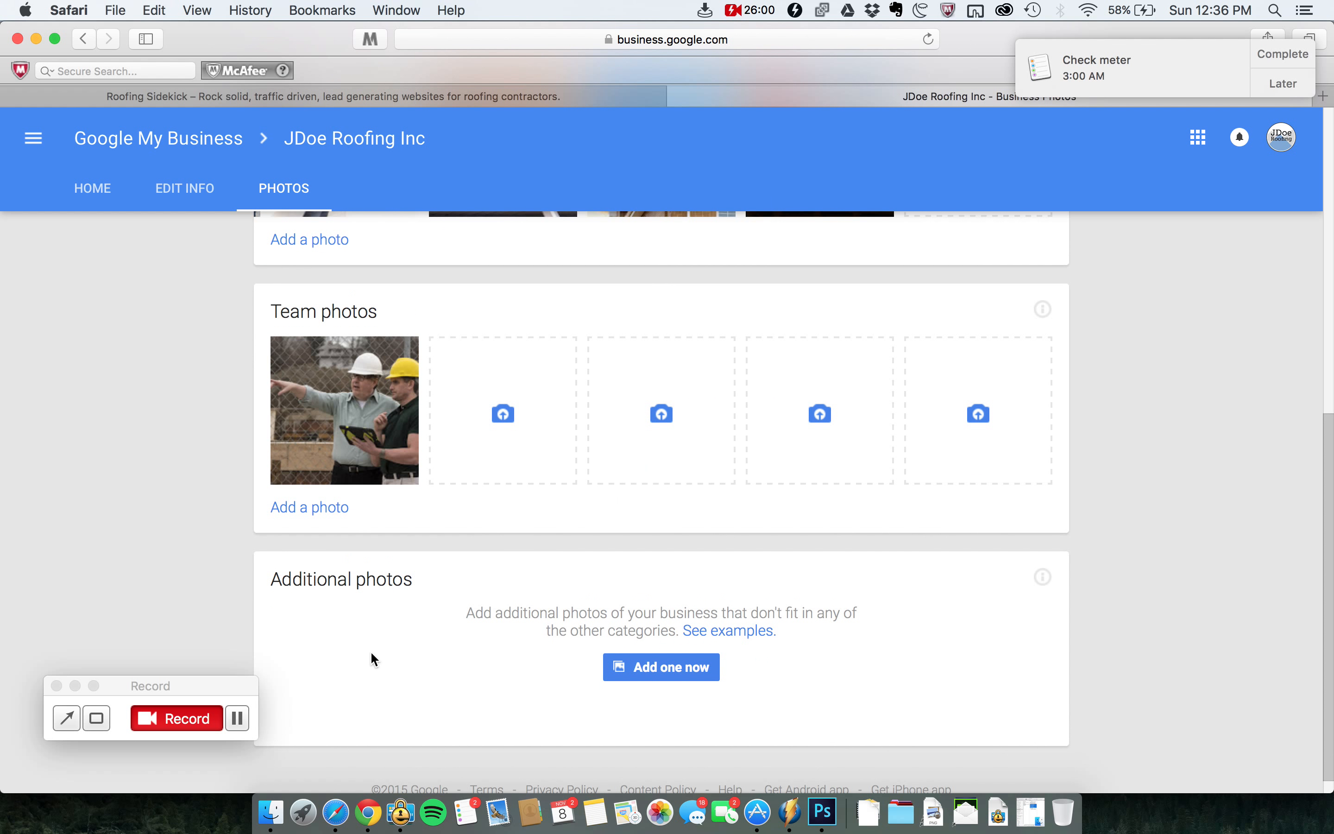
scroll(469, 639, down, 1)
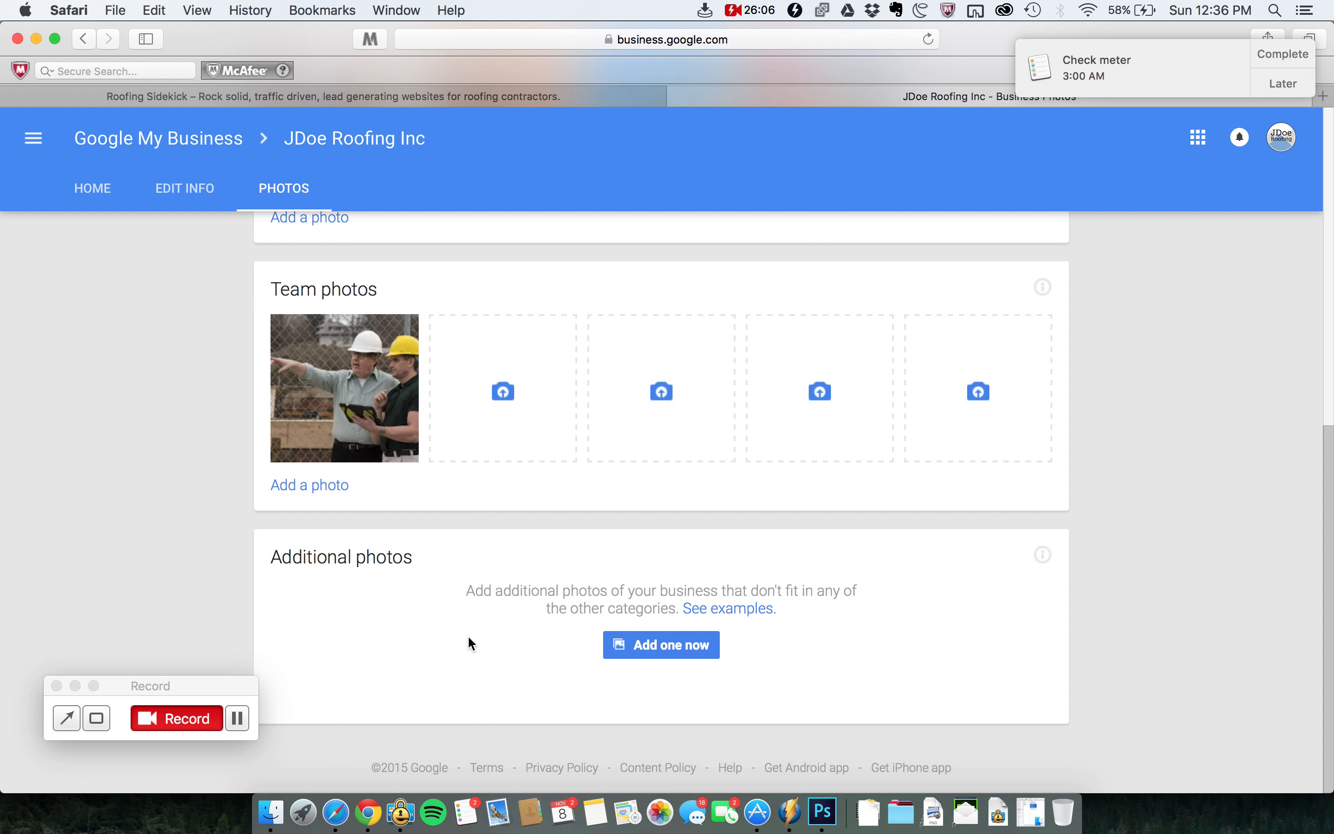
scroll(455, 568, up, 5)
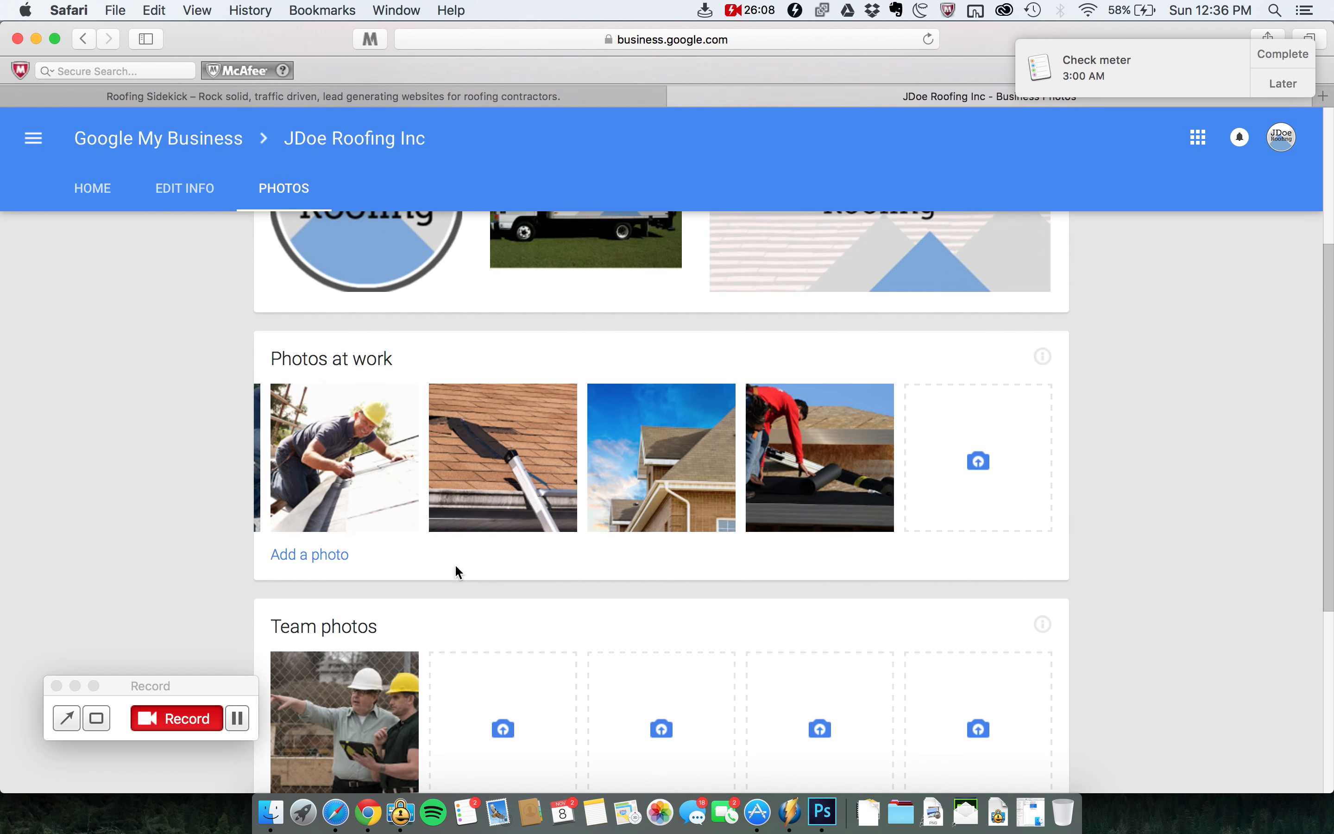
scroll(455, 570, up, 4)
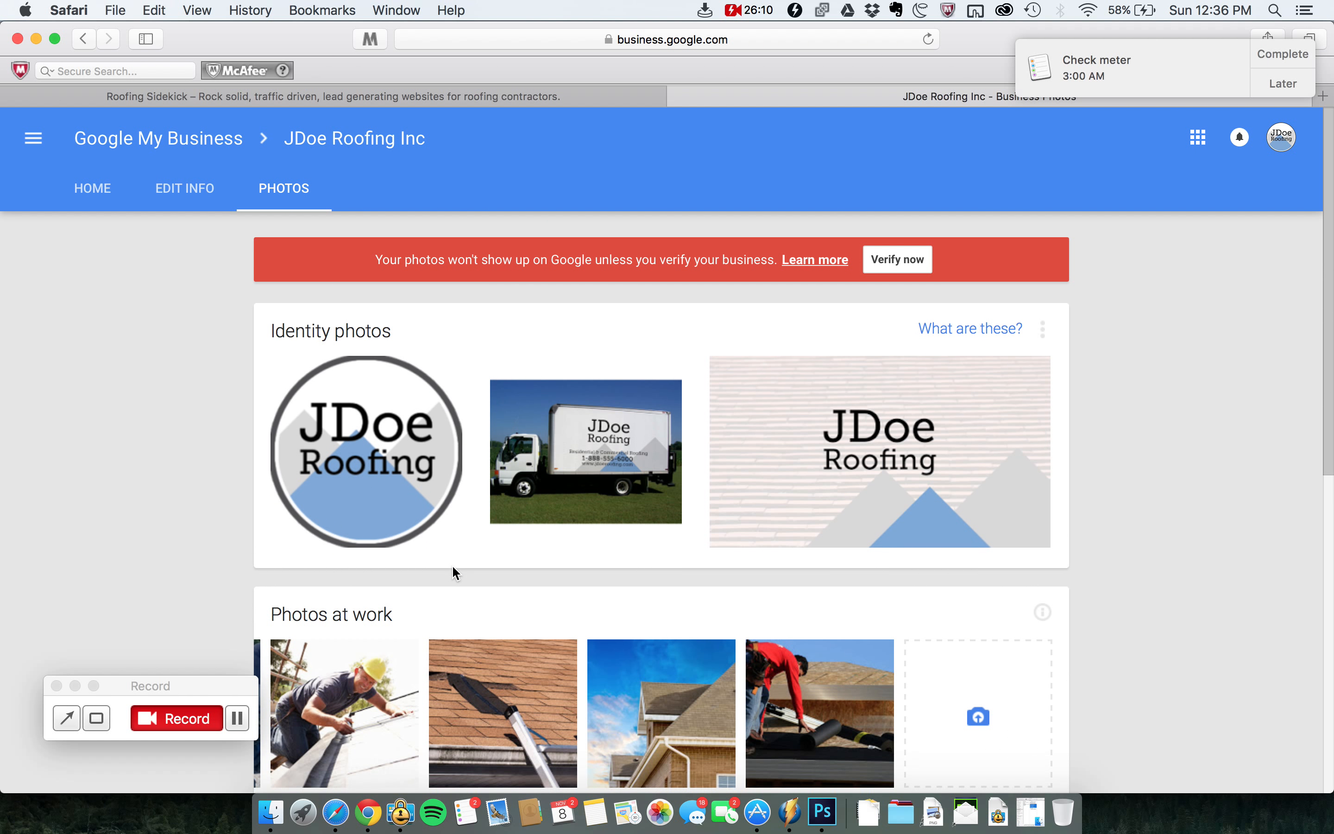
scroll(453, 572, down, 9)
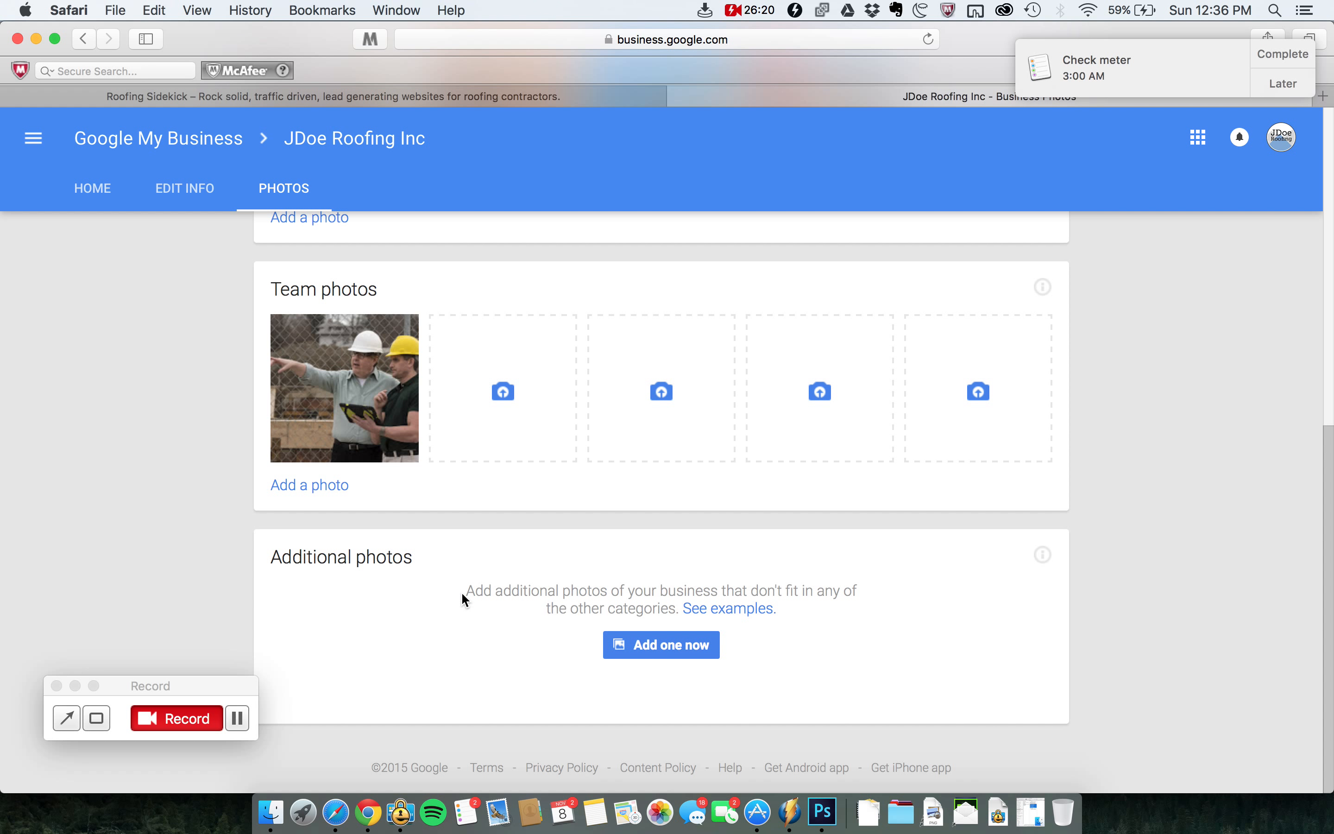
click(247, 716)
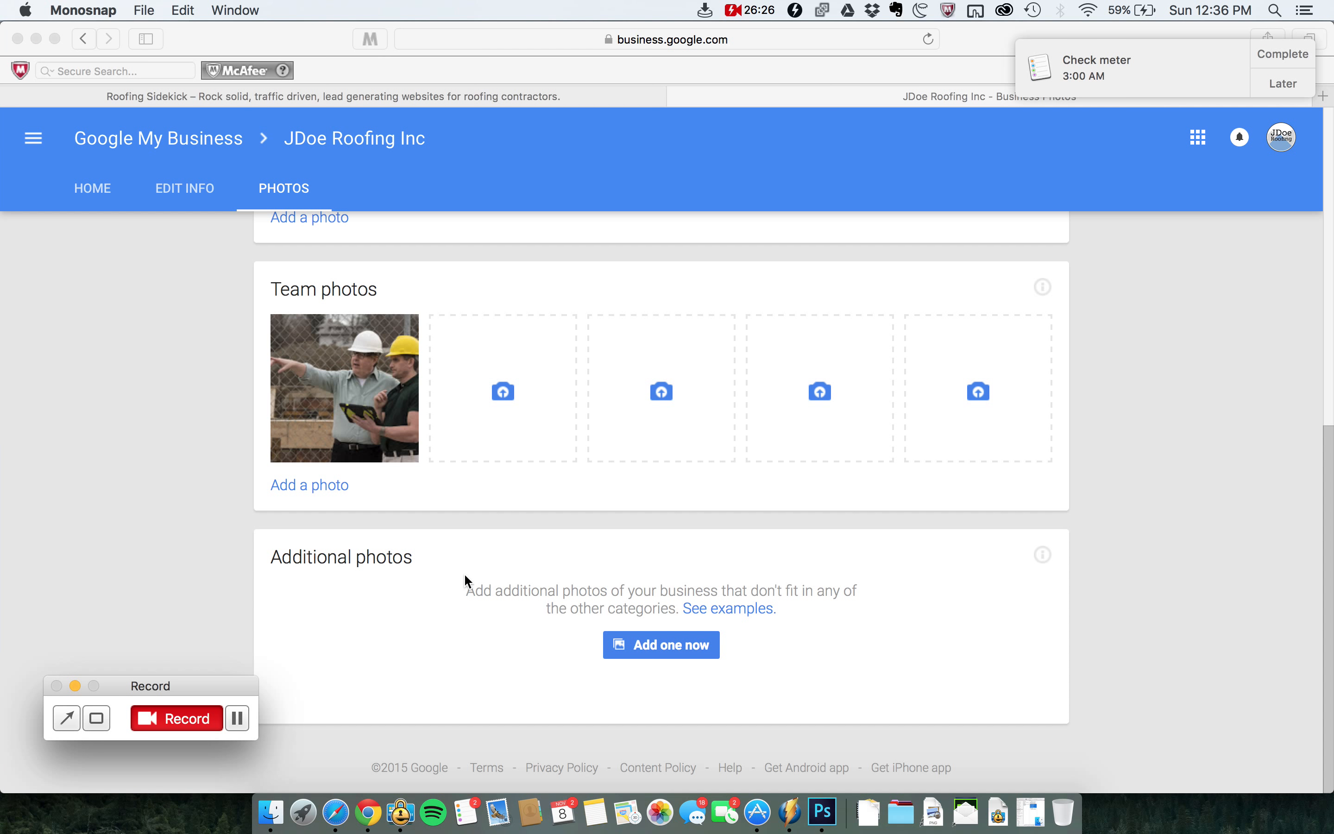
scroll(635, 607, up, 5)
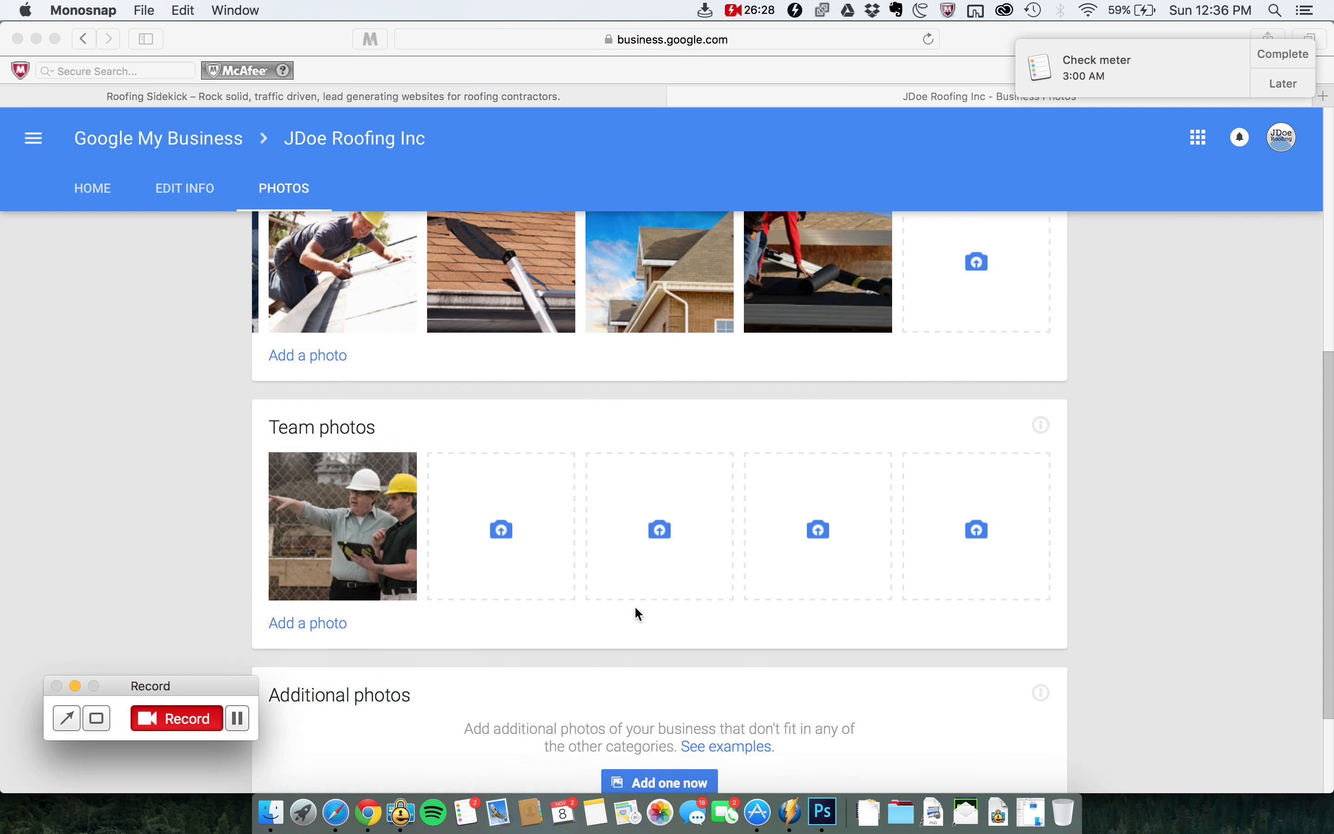
scroll(634, 605, down, 5)
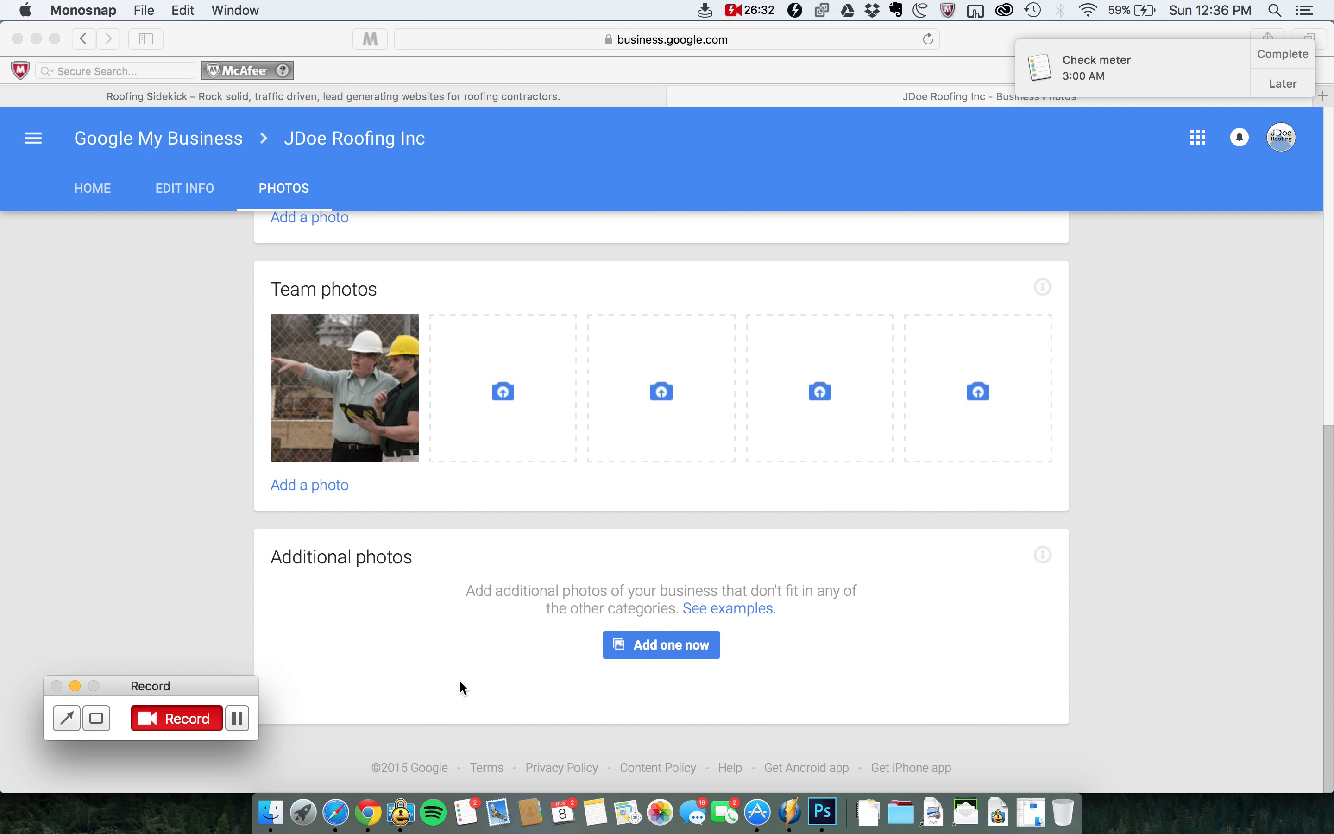
scroll(461, 683, up, 10)
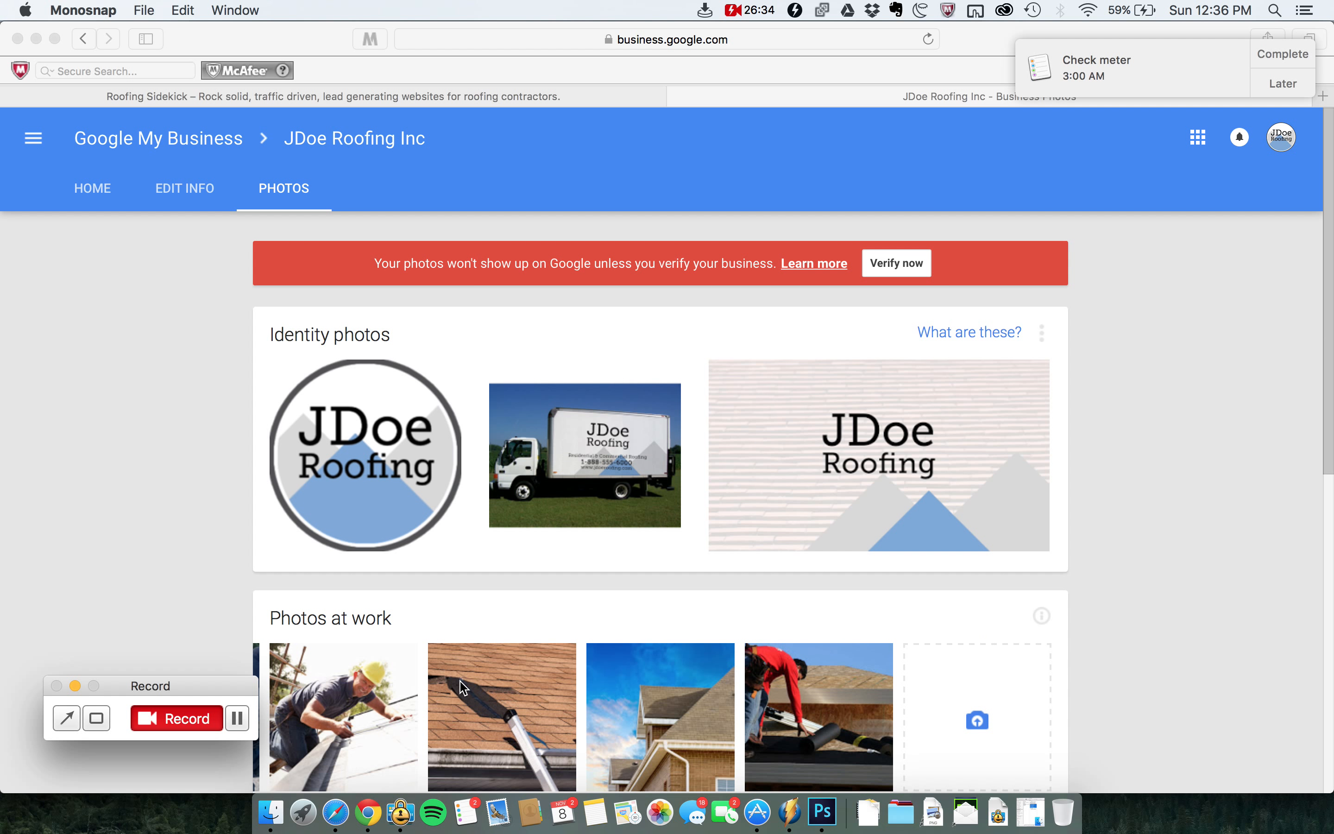
scroll(463, 686, down, 10)
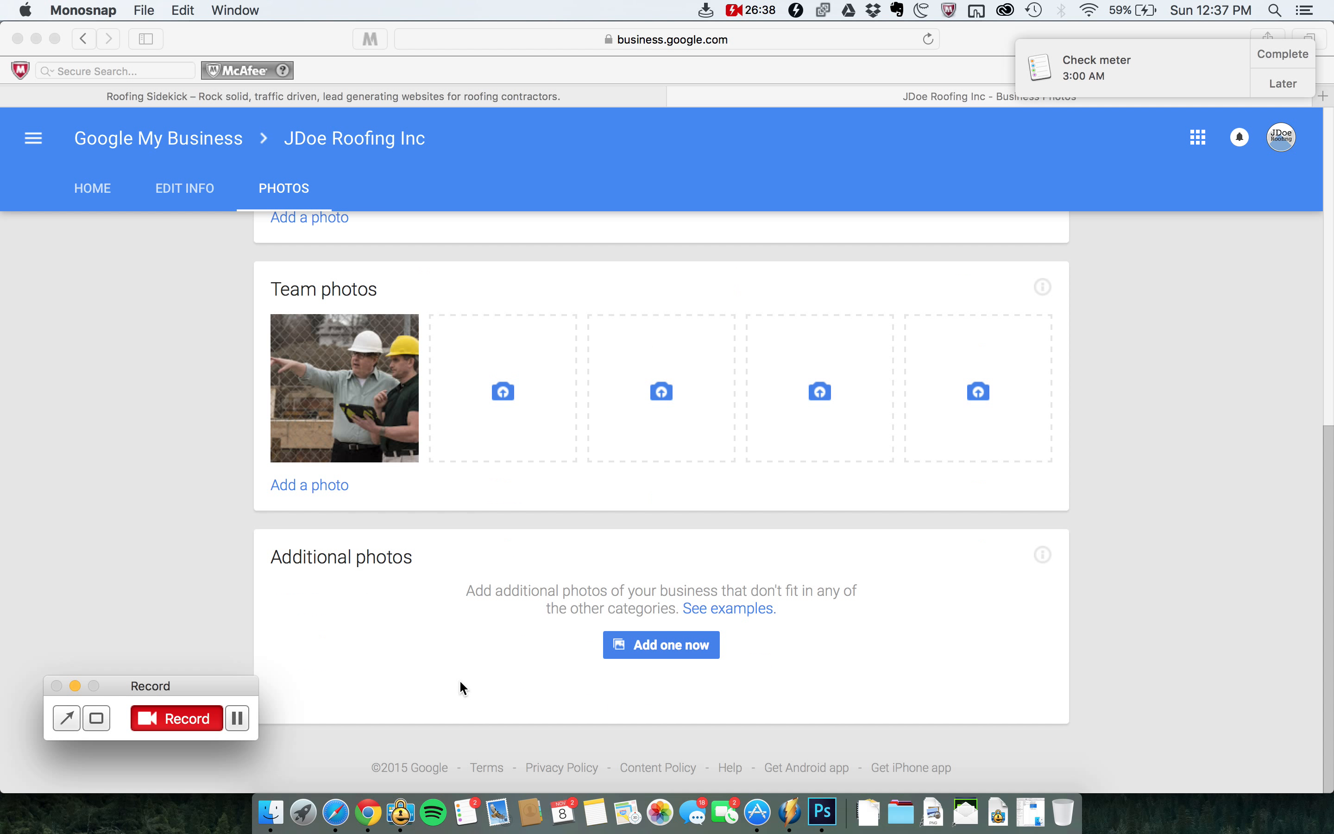
scroll(511, 586, up, 5)
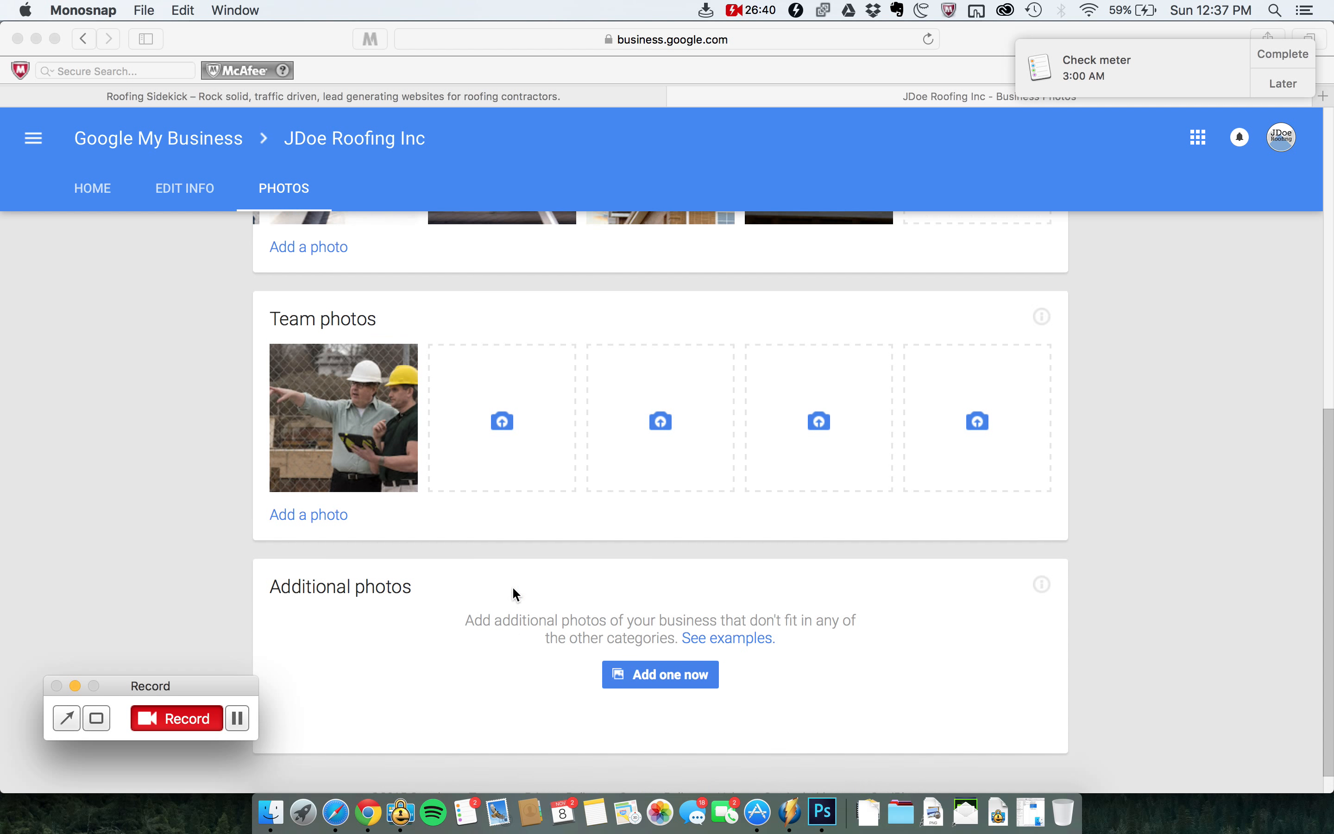
scroll(512, 586, down, 6)
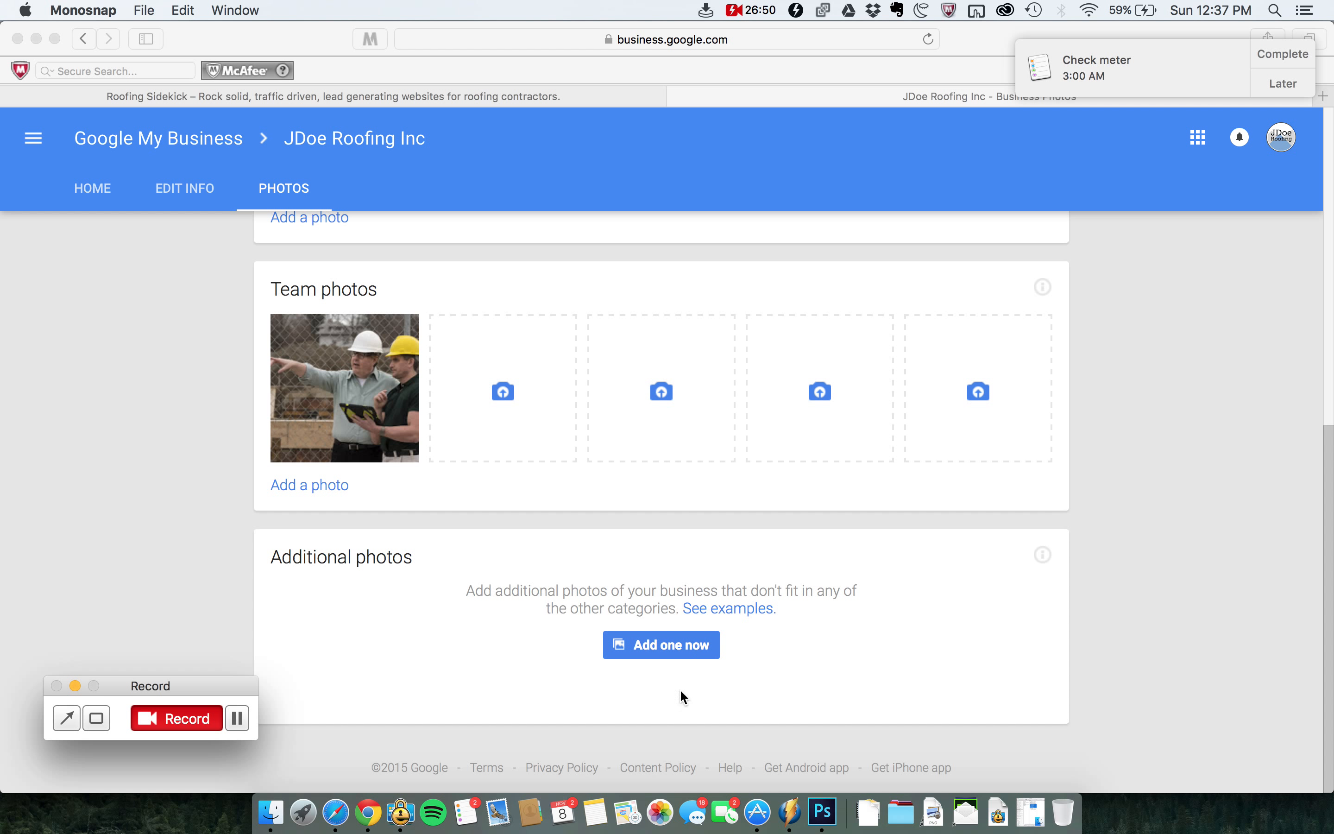
click(726, 610)
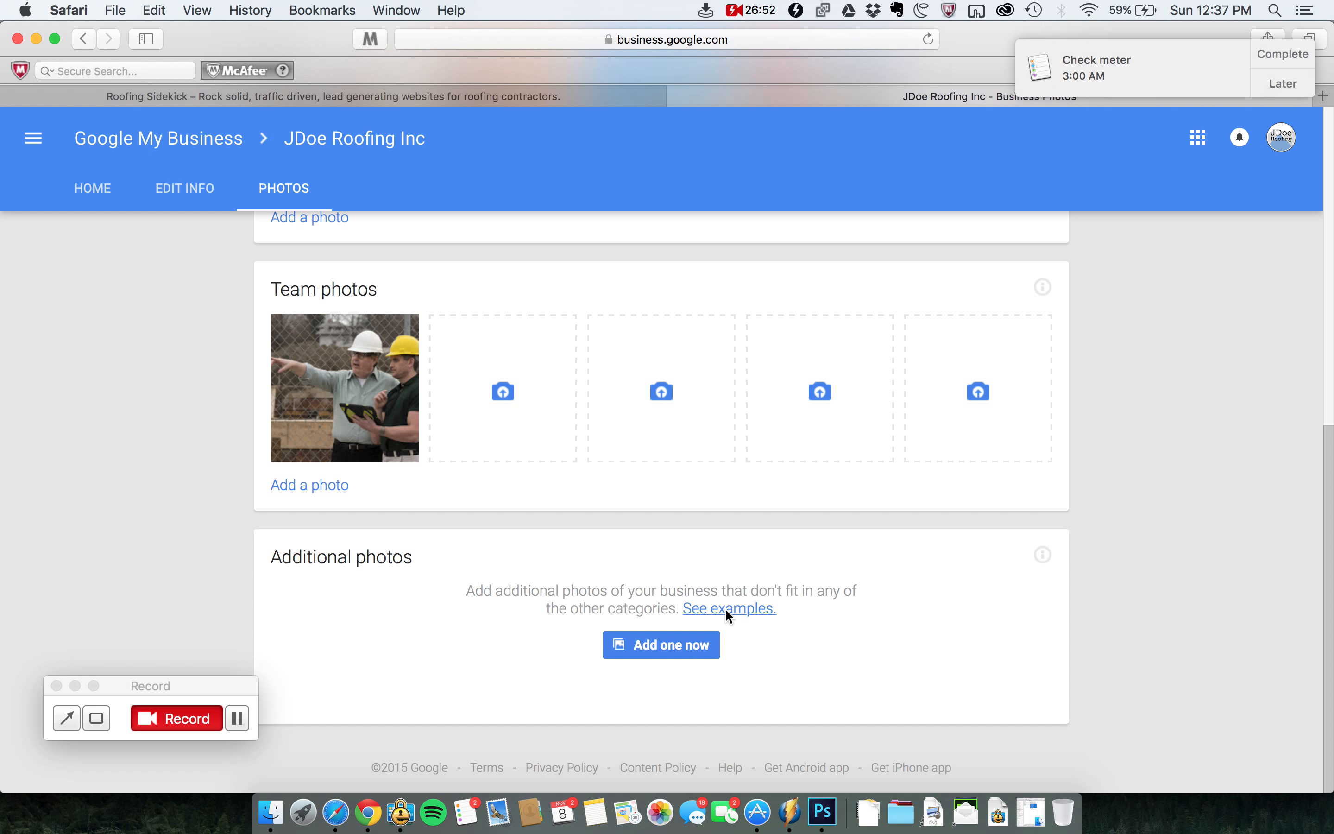
click(726, 609)
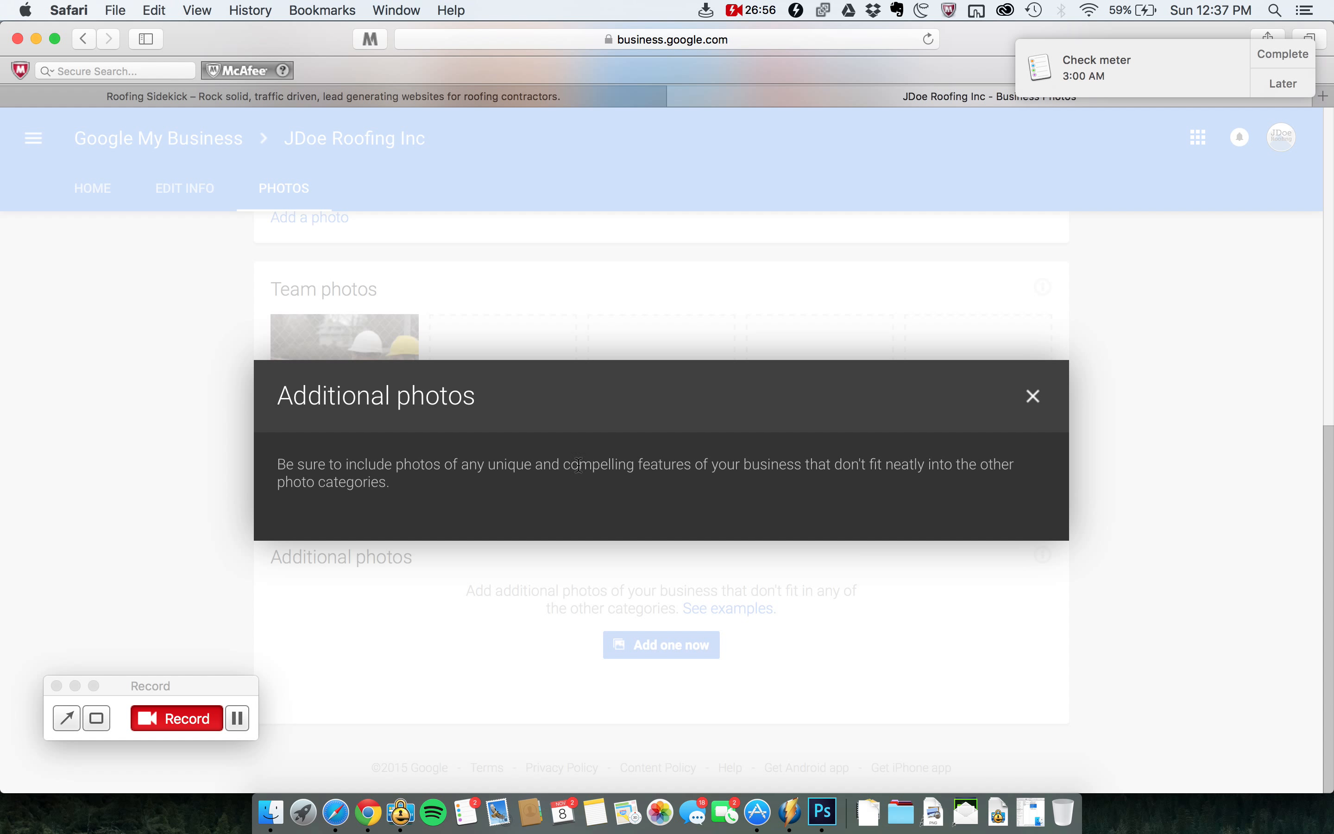
click(1033, 395)
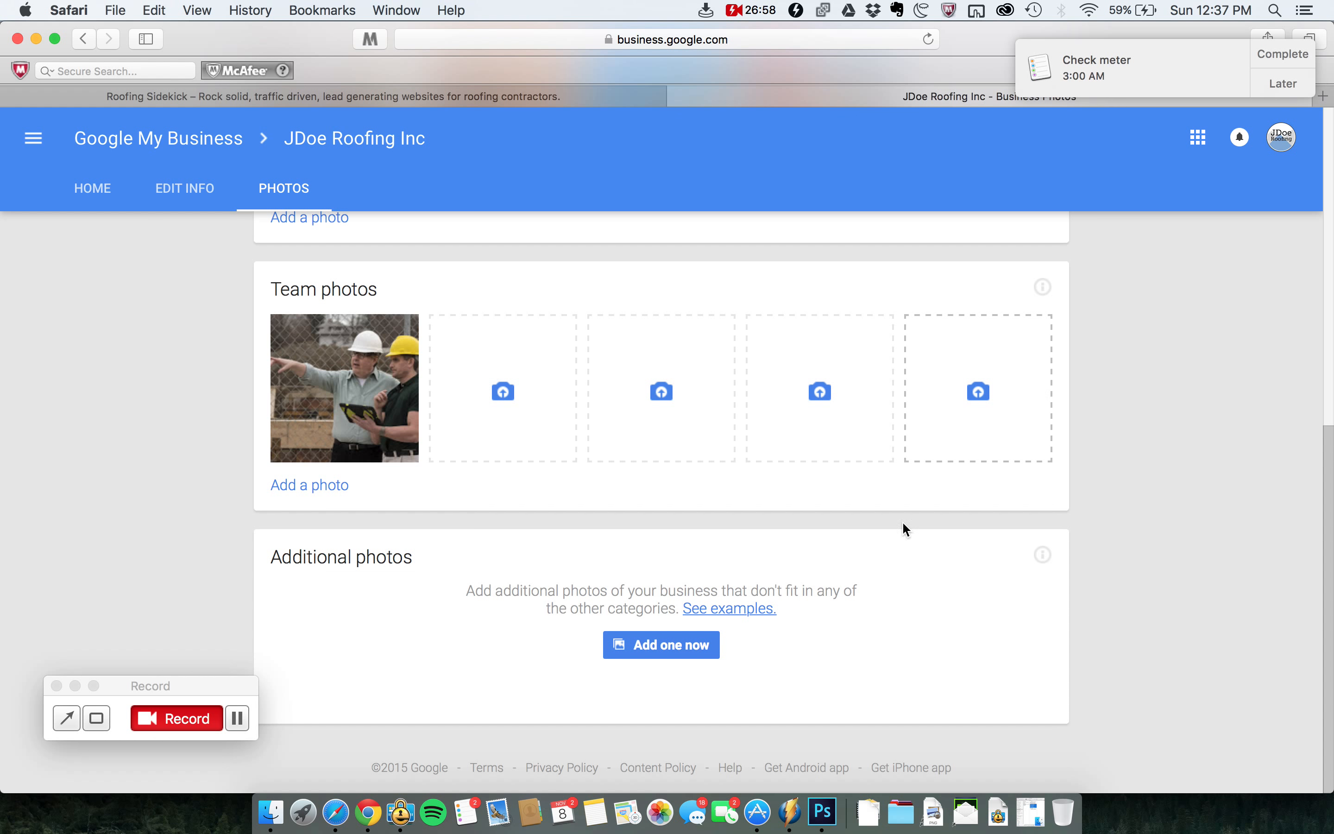
click(731, 617)
click(1028, 397)
click(1042, 554)
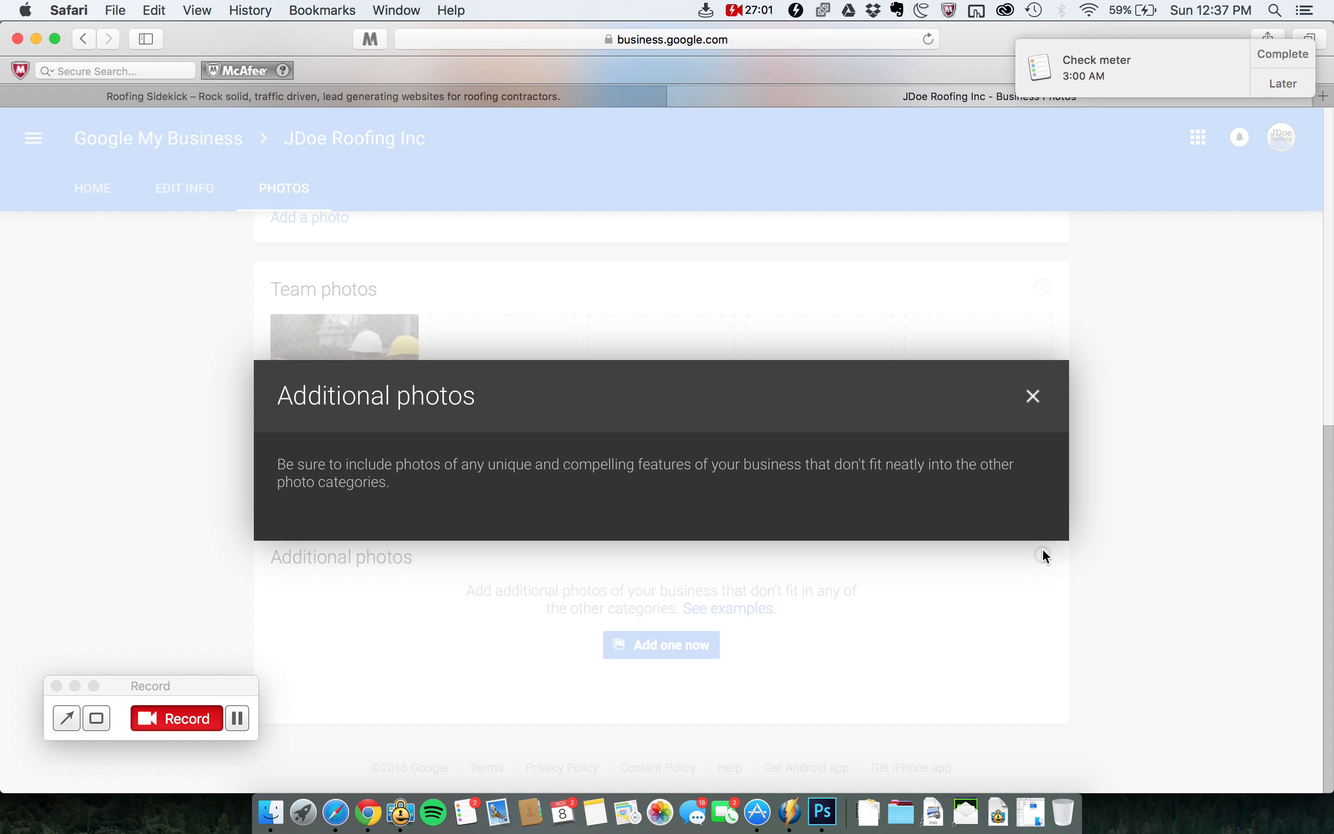
click(1032, 397)
click(1268, 92)
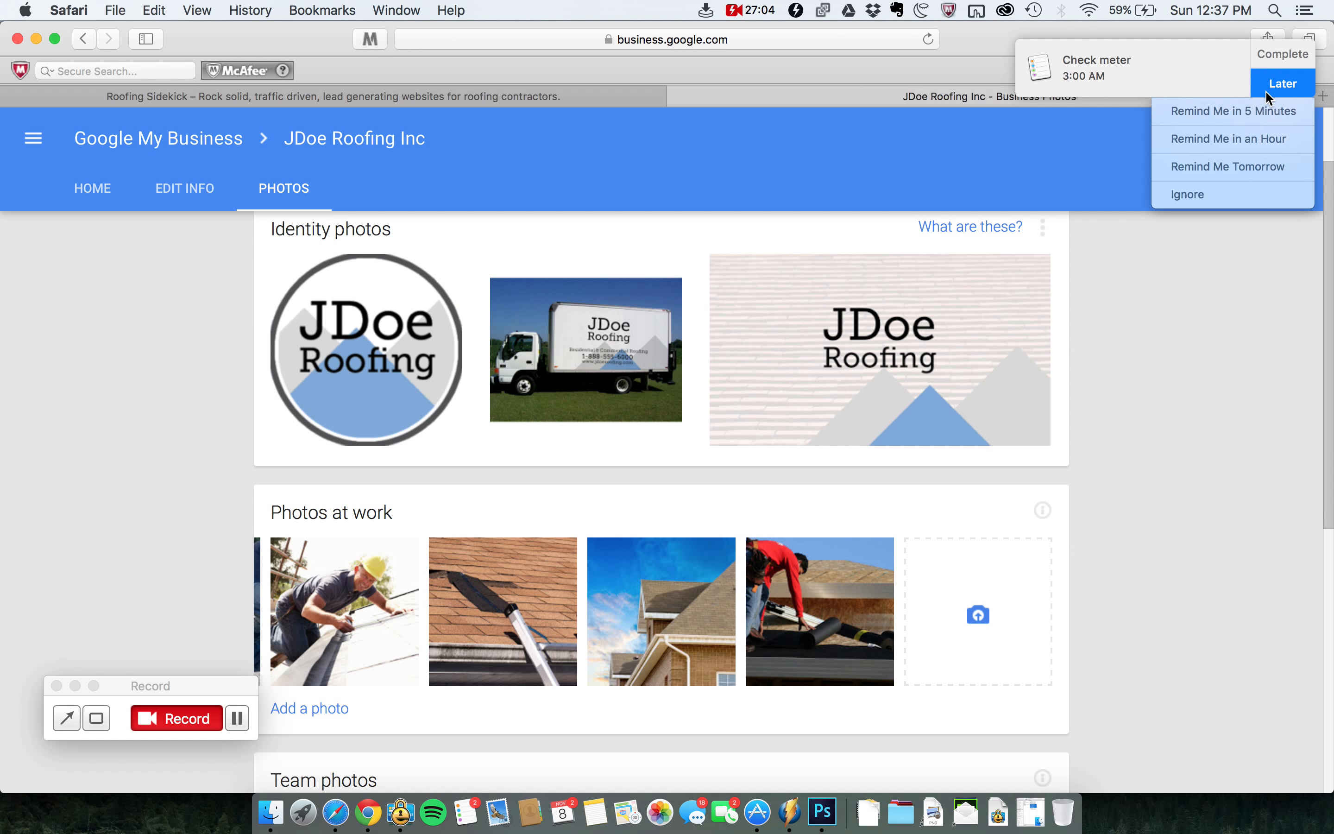
click(1241, 145)
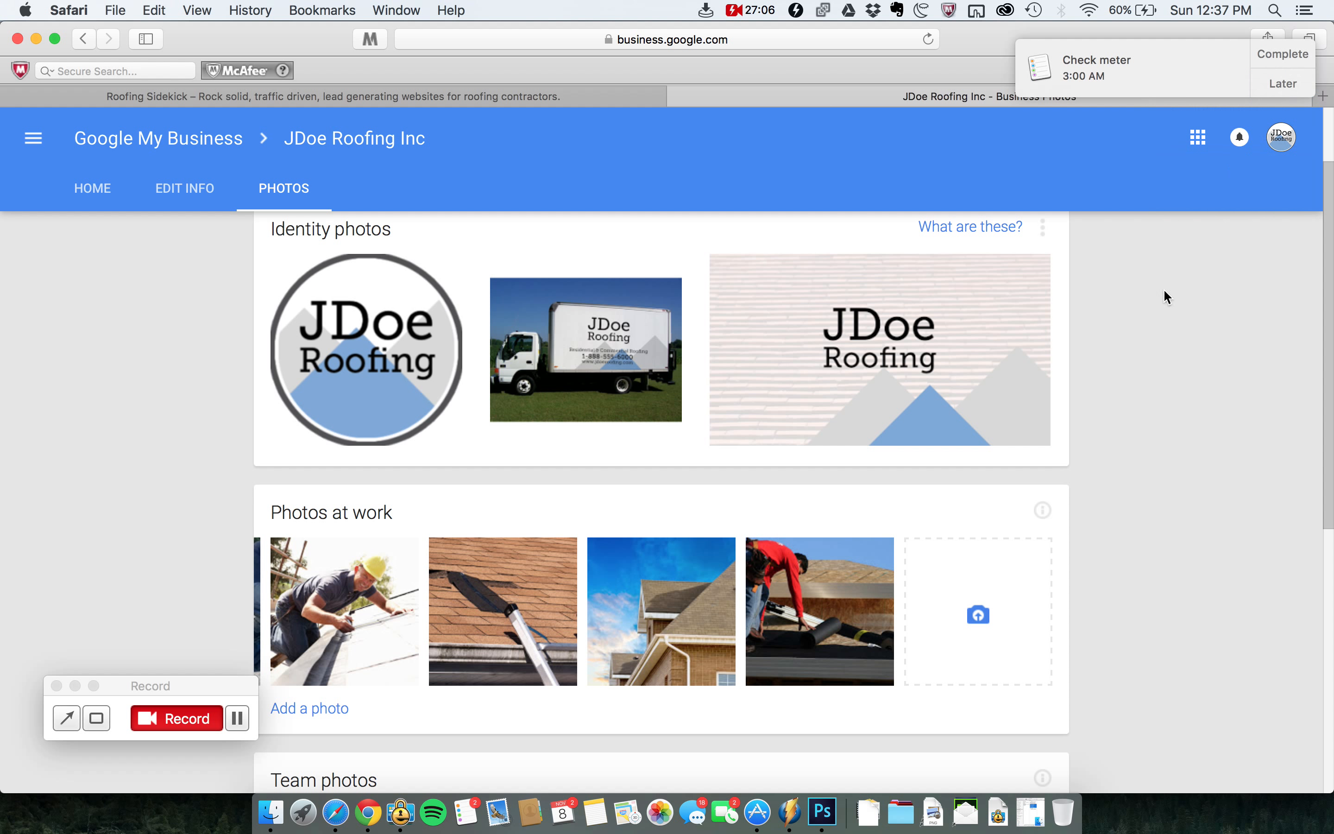
scroll(1054, 535, up, 2)
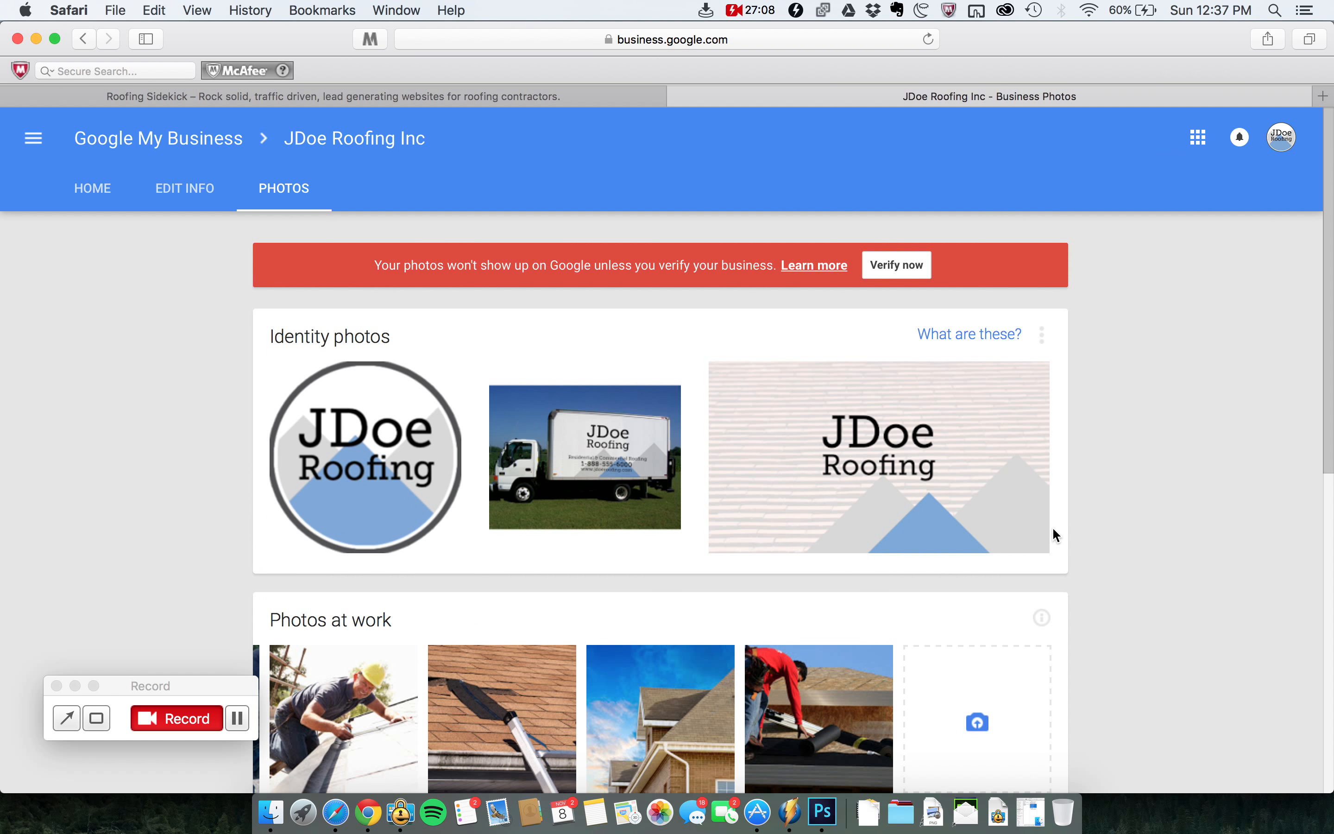
scroll(1090, 441, down, 10)
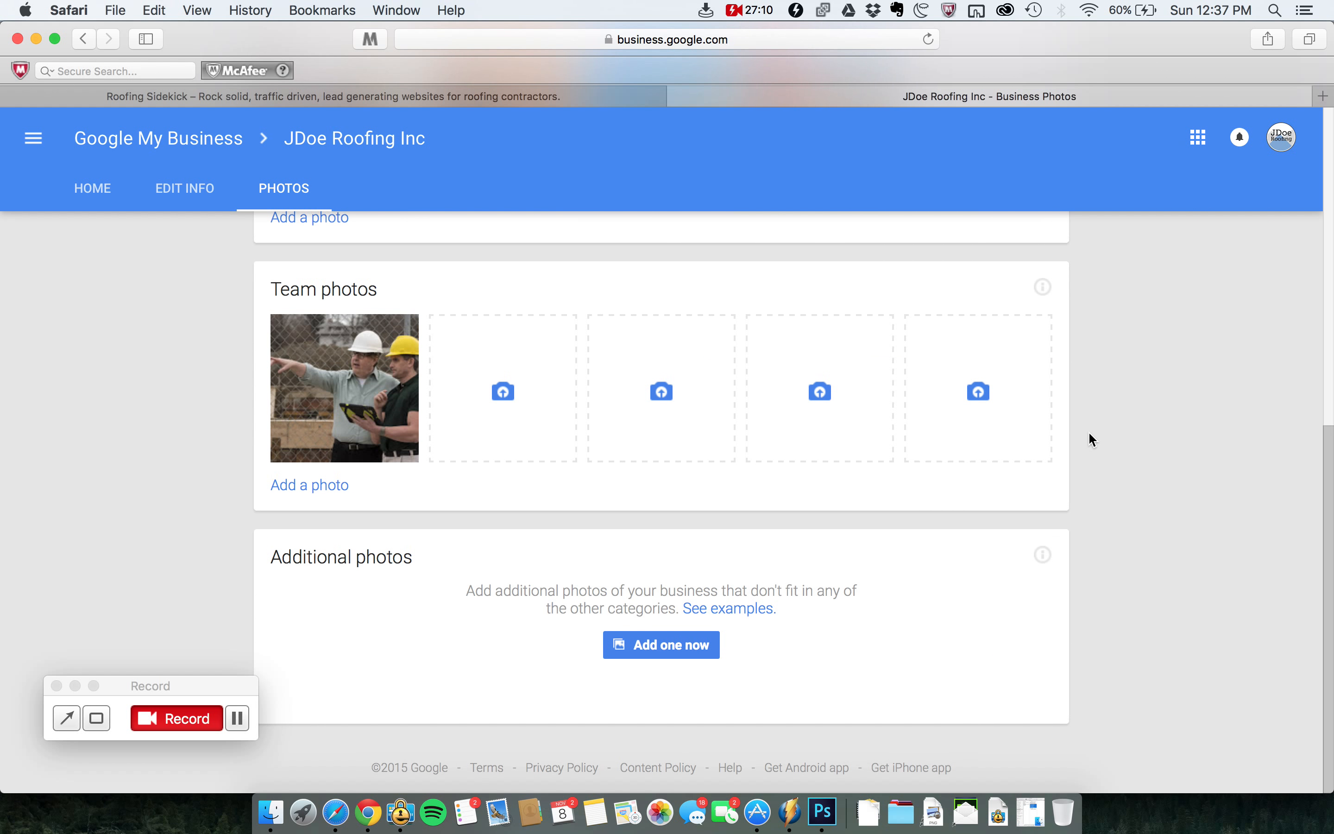
scroll(1092, 440, up, 4)
scroll(1089, 434, up, 5)
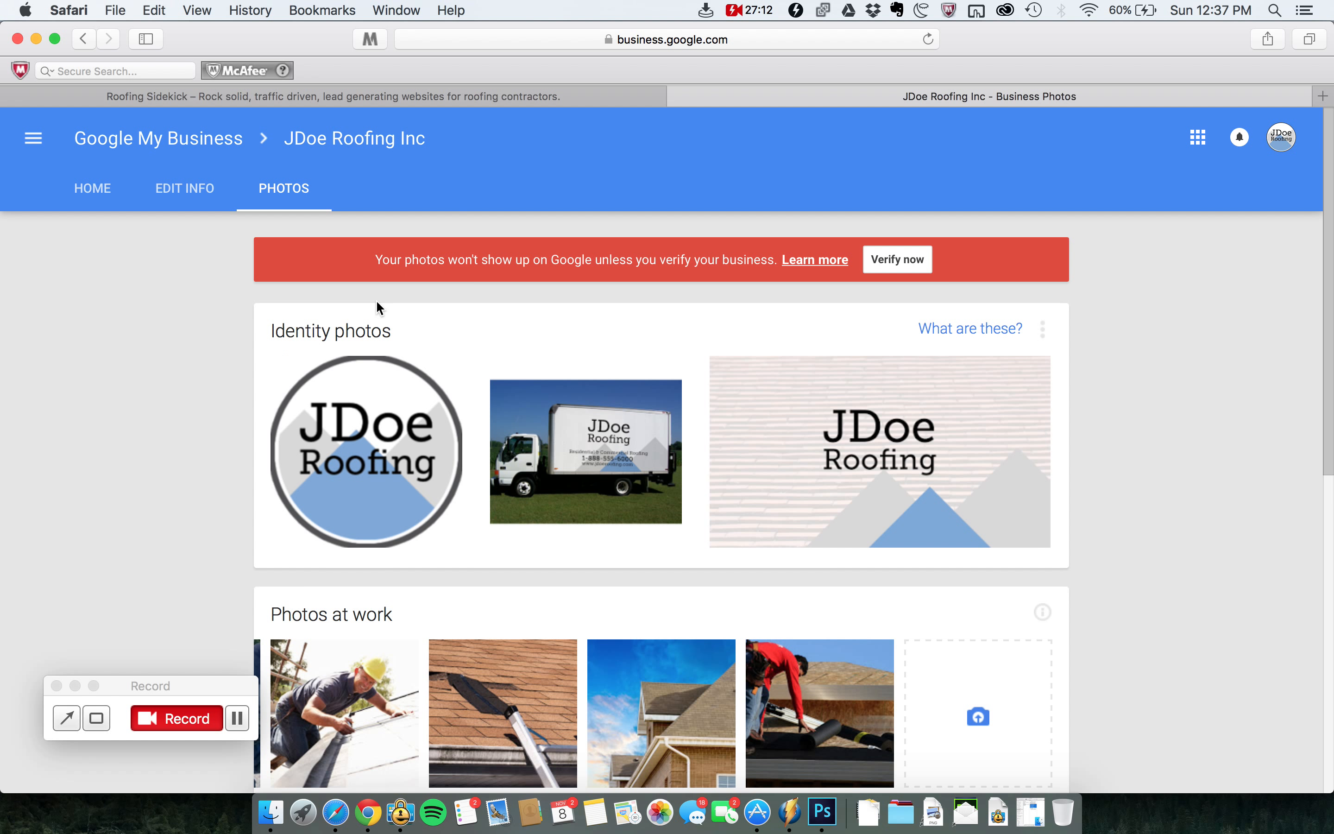
- Go to the HOME dashboard, view the +7 photo set, and return HOME
click(94, 189)
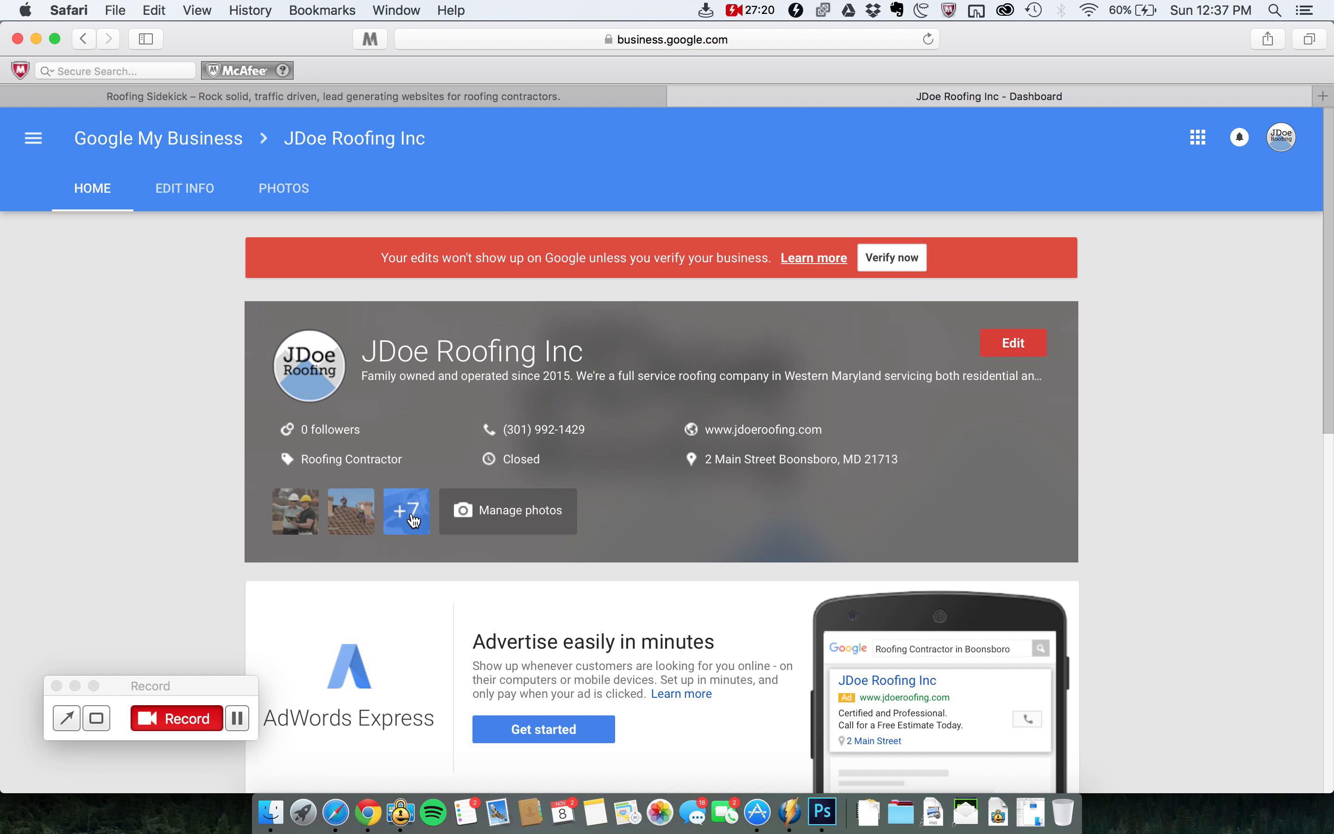
click(391, 517)
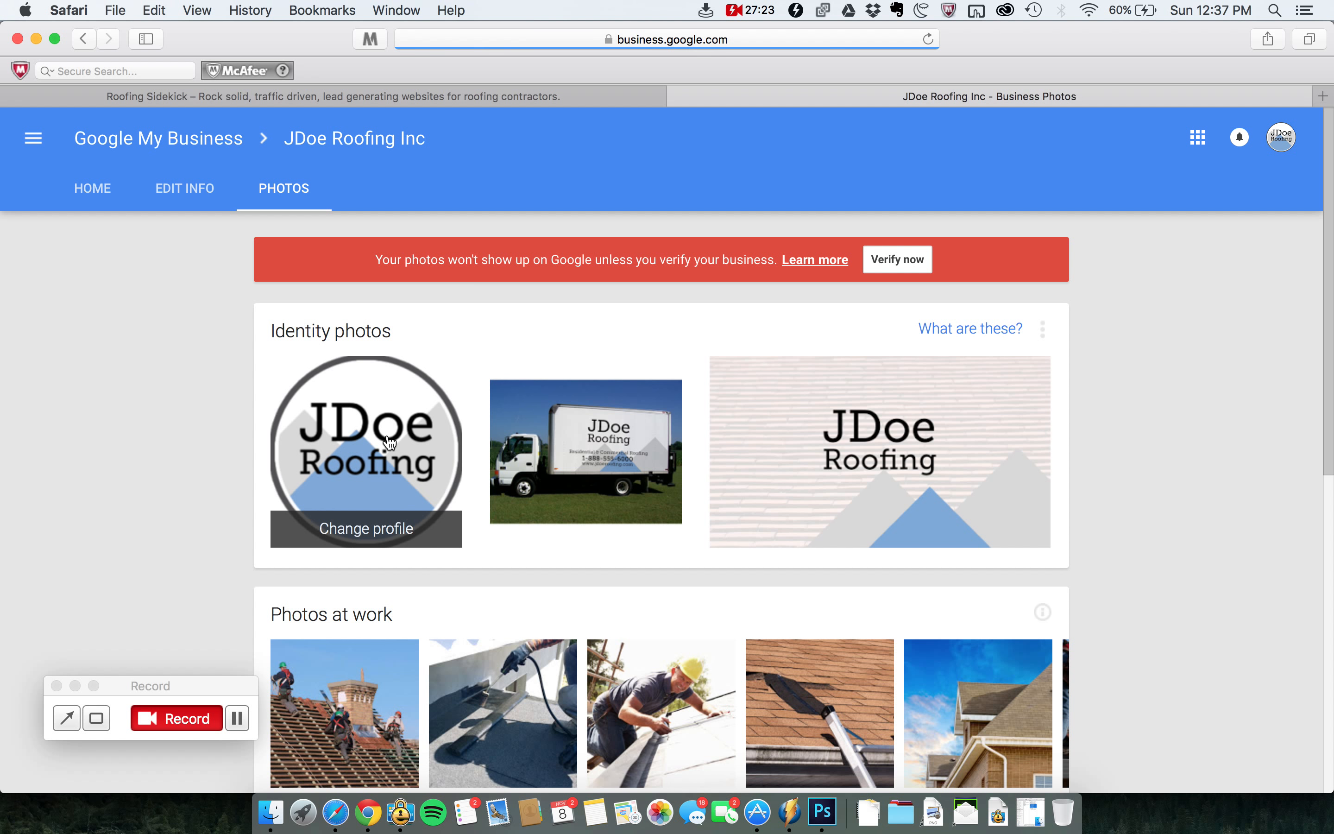
click(94, 189)
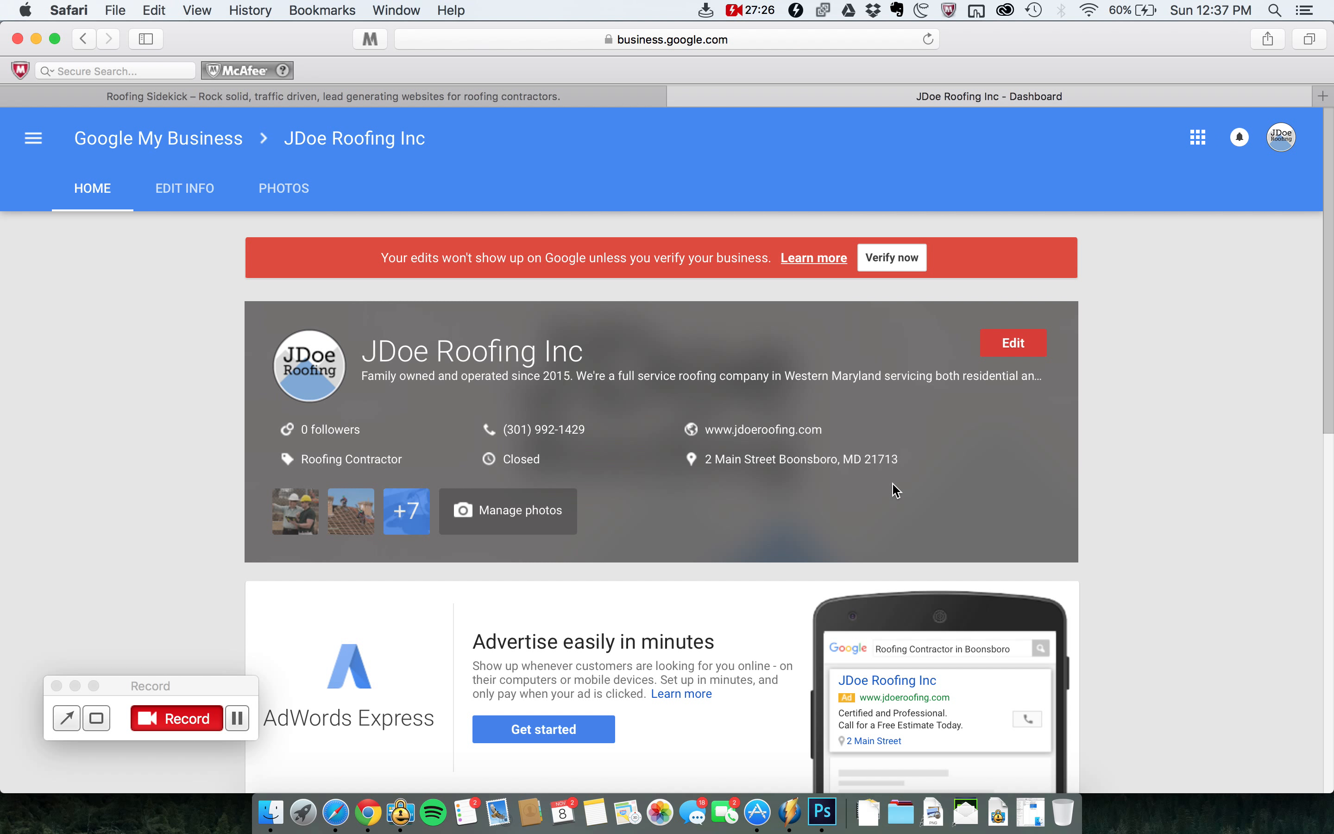
- Scroll through the dashboard's summary cards and back up to the profile card
mouse_move(307, 368)
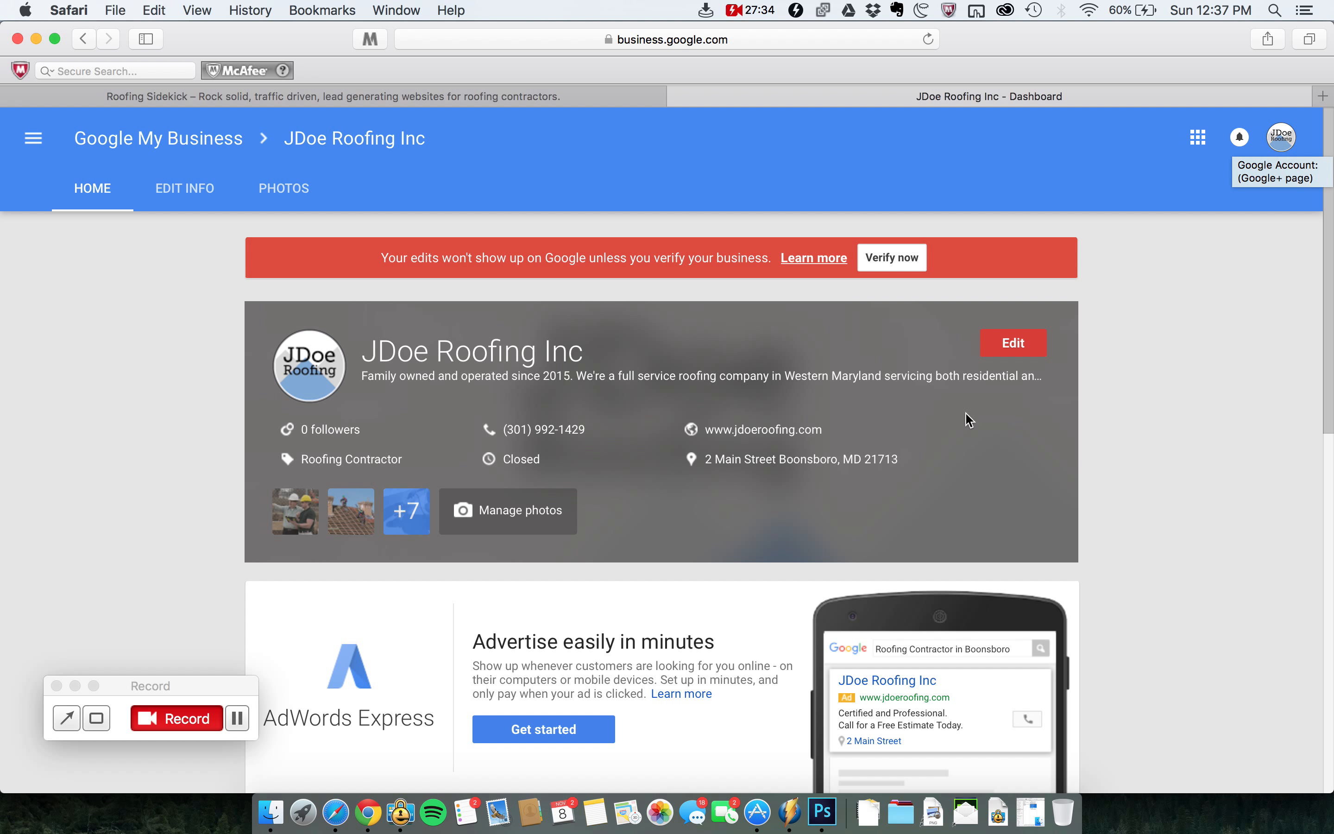
scroll(737, 535, down, 1)
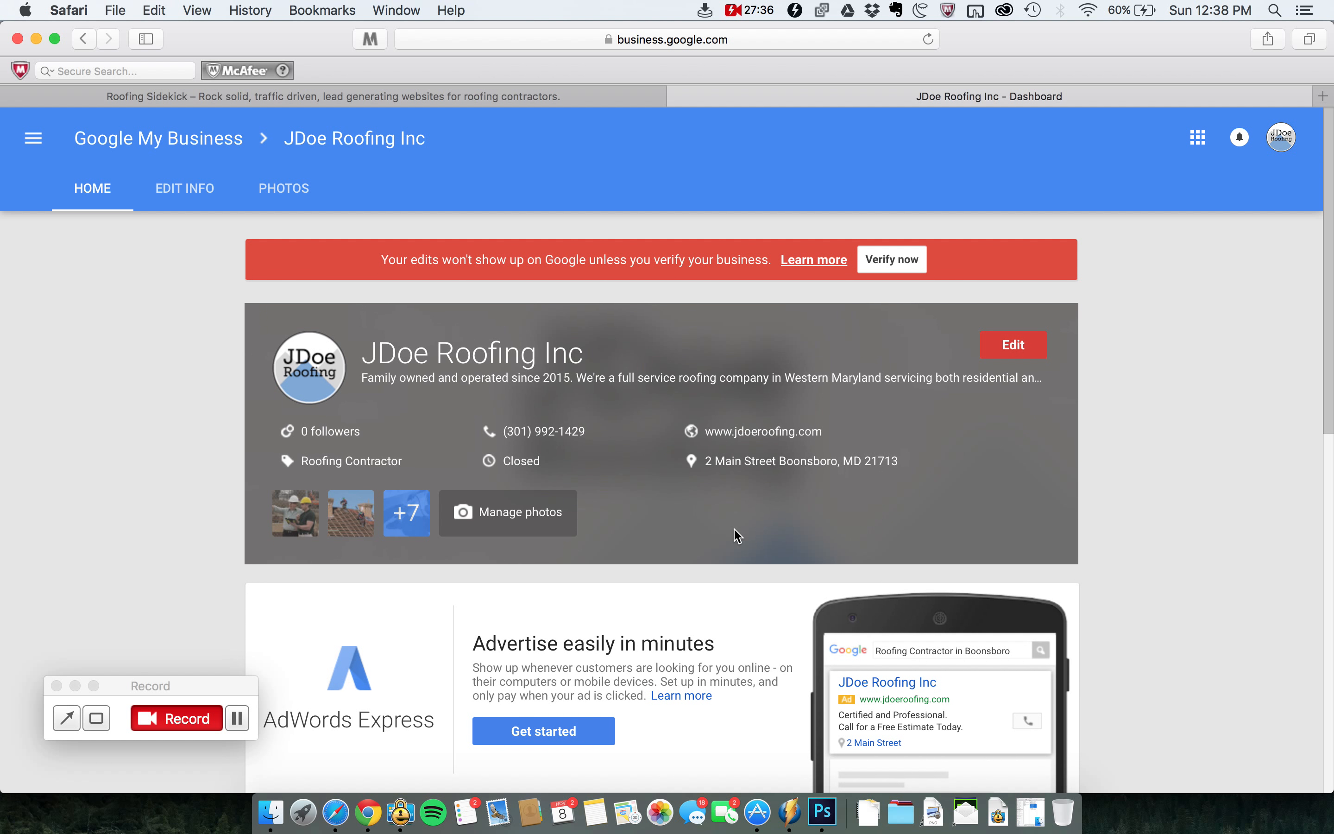
scroll(734, 528, down, 5)
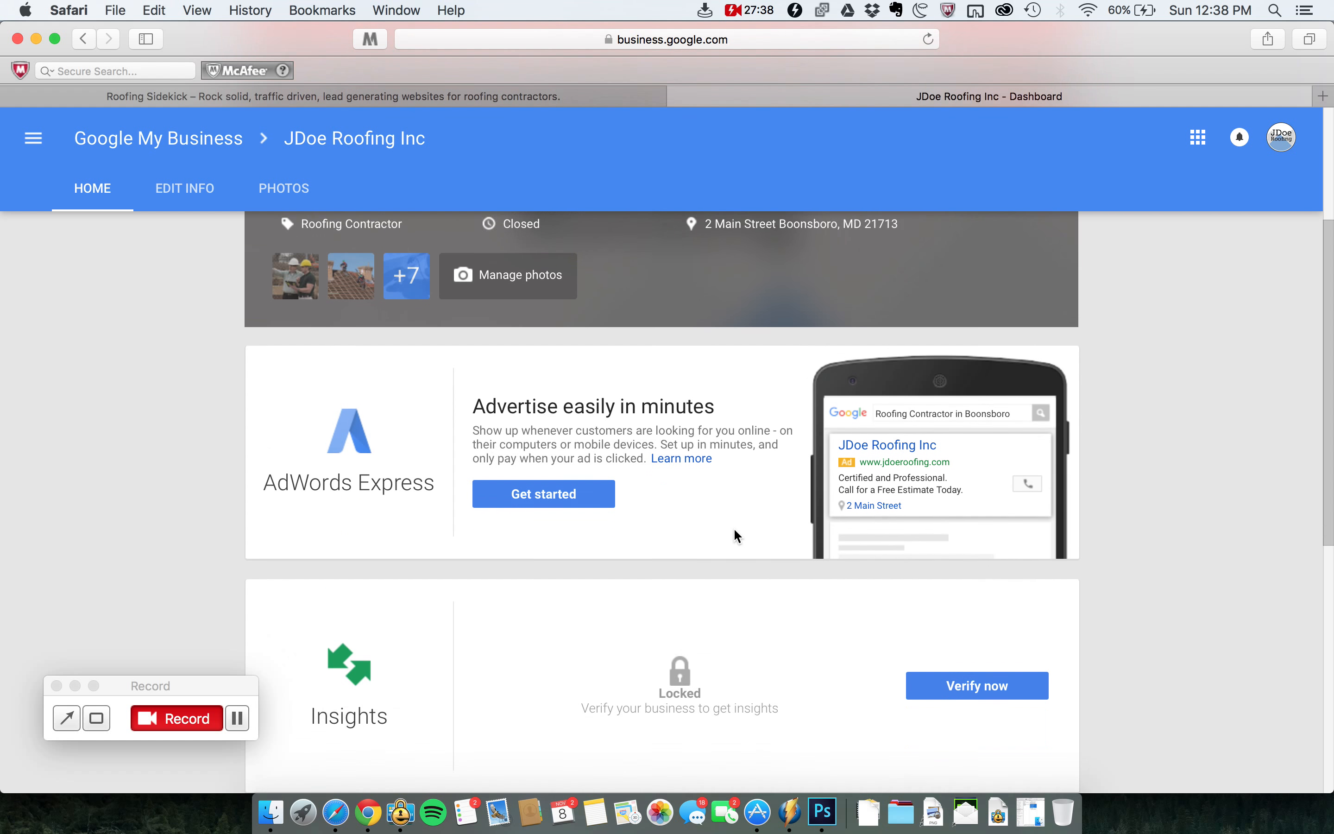
scroll(734, 535, down, 4)
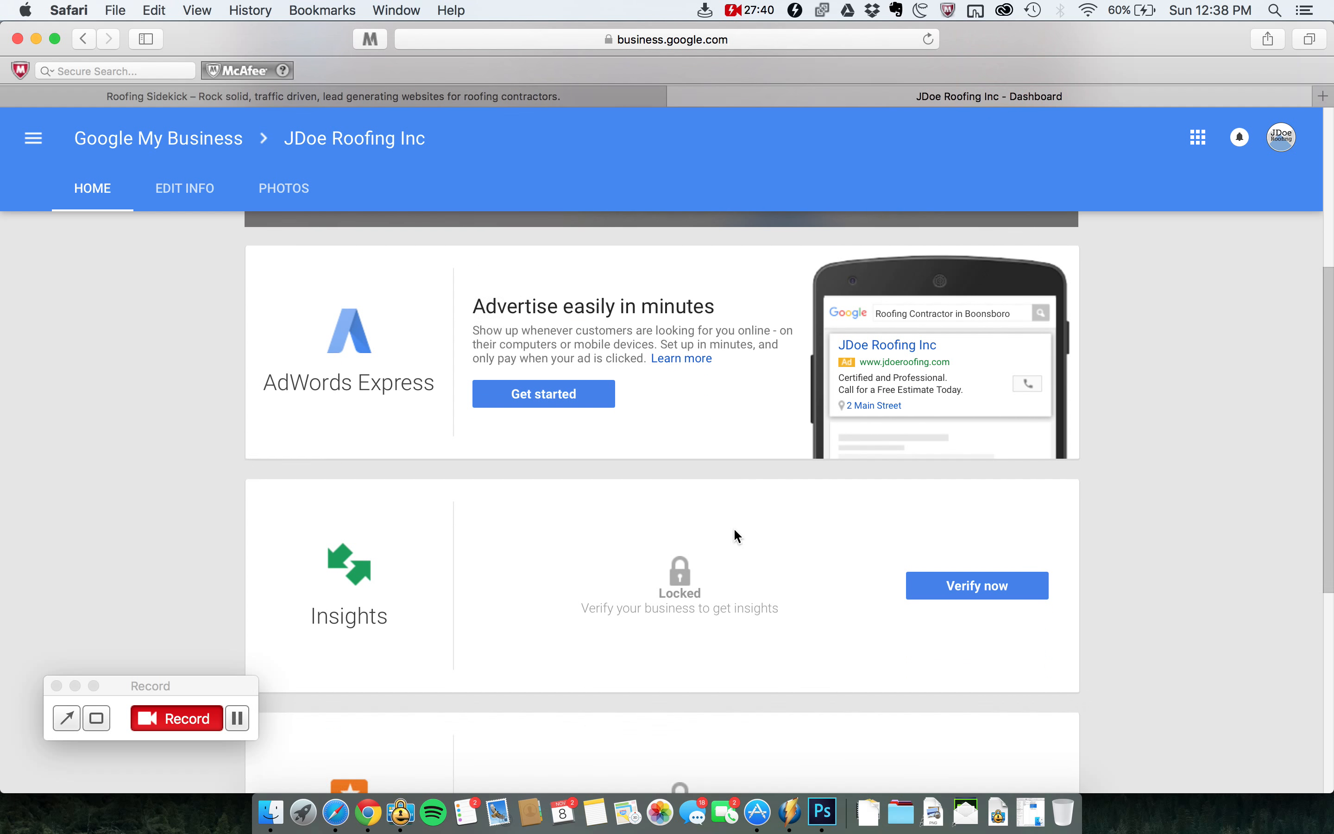
scroll(738, 535, down, 5)
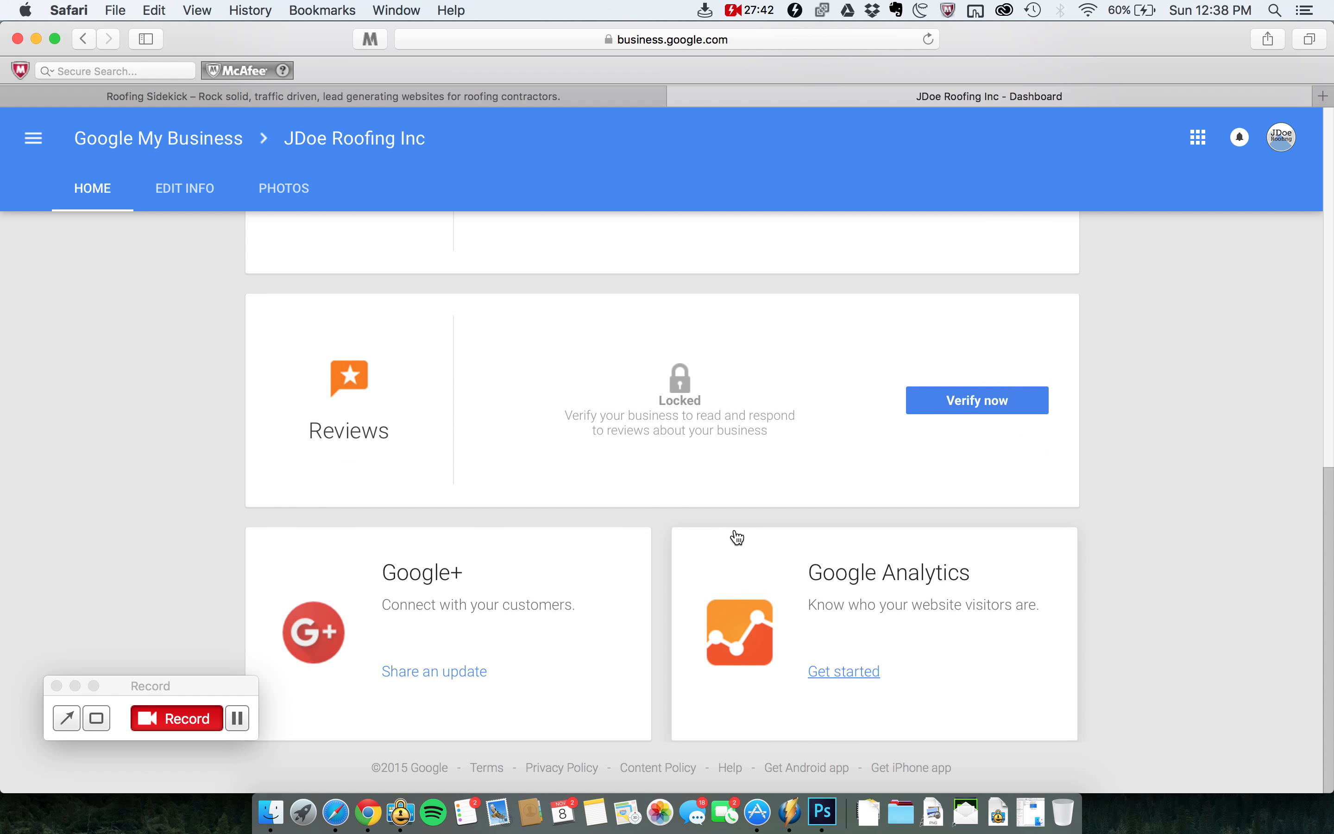
scroll(738, 538, up, 15)
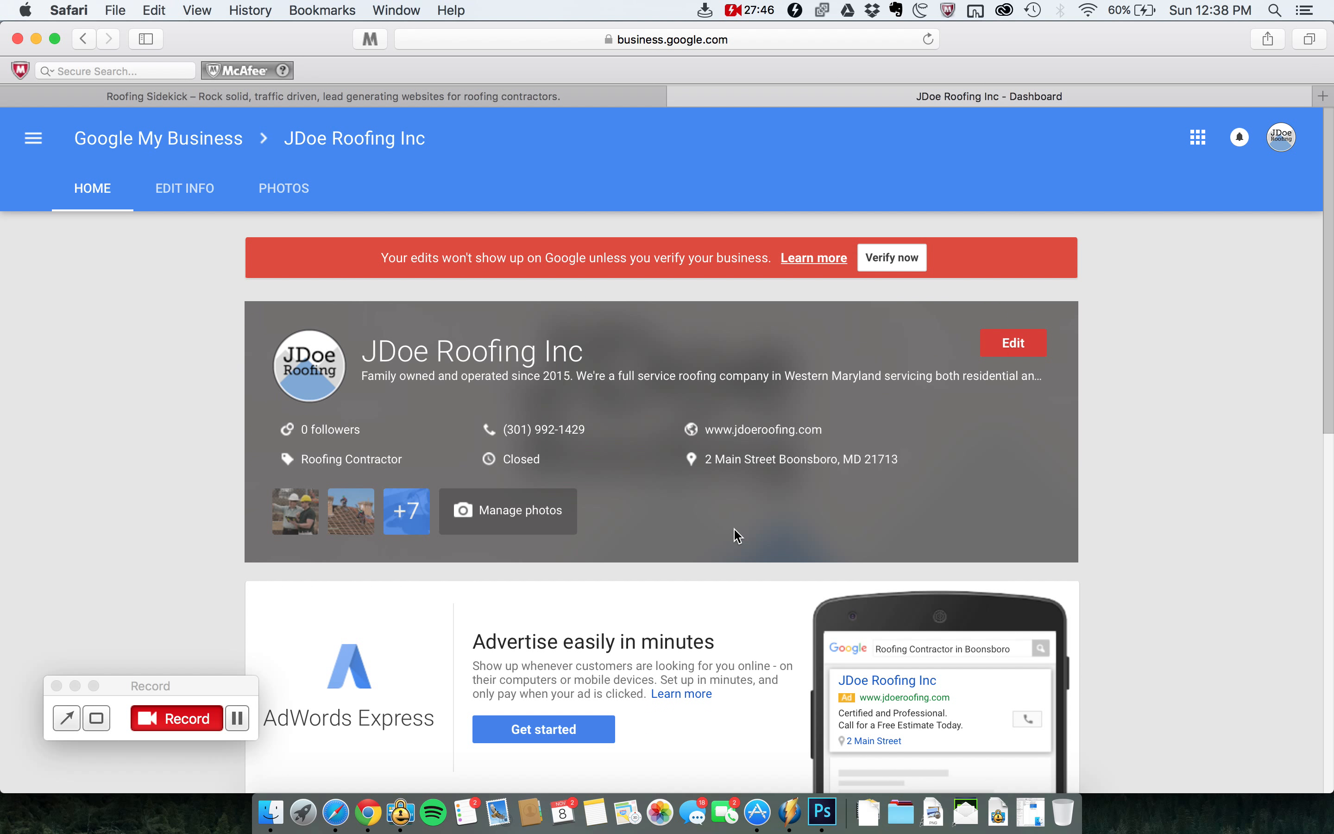
scroll(736, 535, down, 3)
scroll(737, 535, up, 3)
click(244, 725)
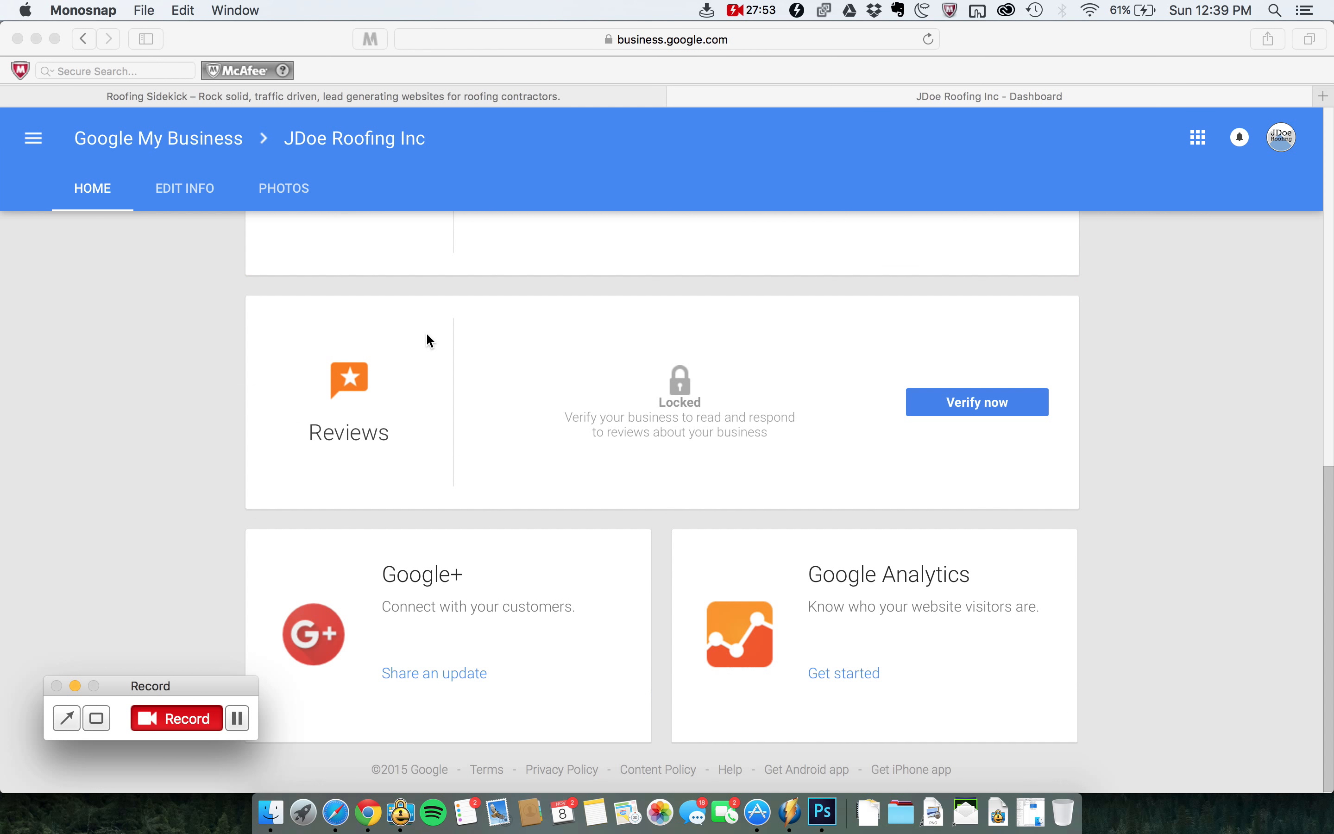
scroll(427, 338, up, 10)
scroll(427, 338, up, 4)
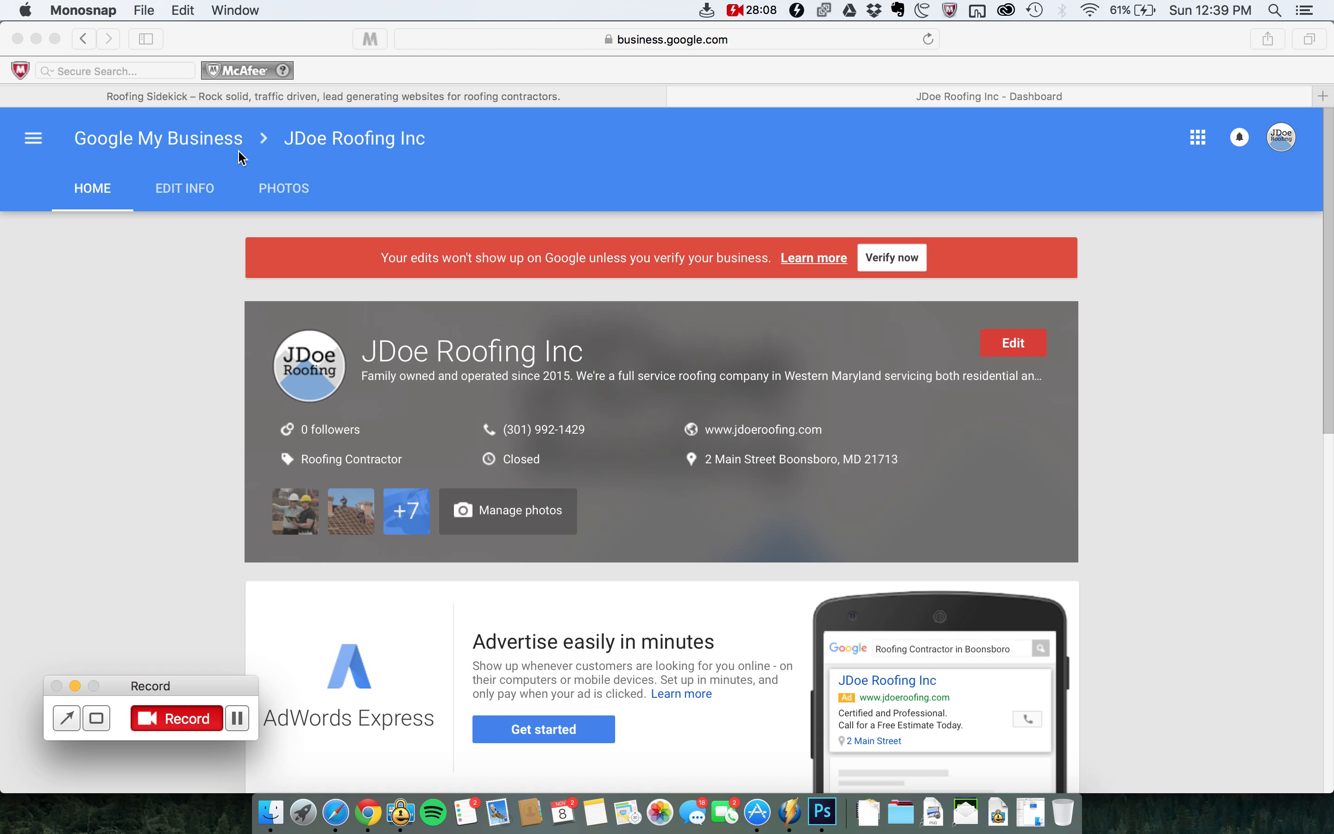
- Go to the All locations list, confirming management authority and accepting the updated terms of service
click(179, 143)
click(186, 144)
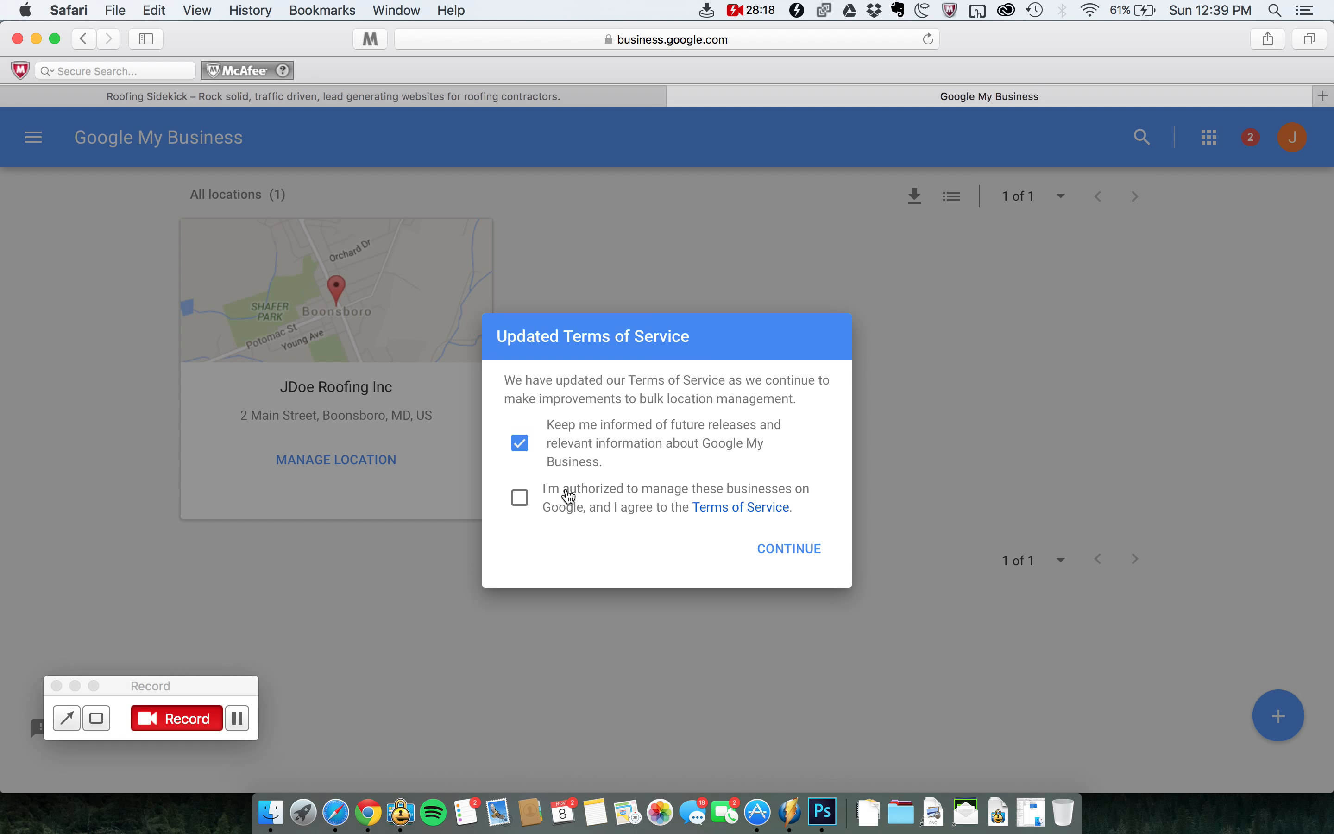
click(520, 499)
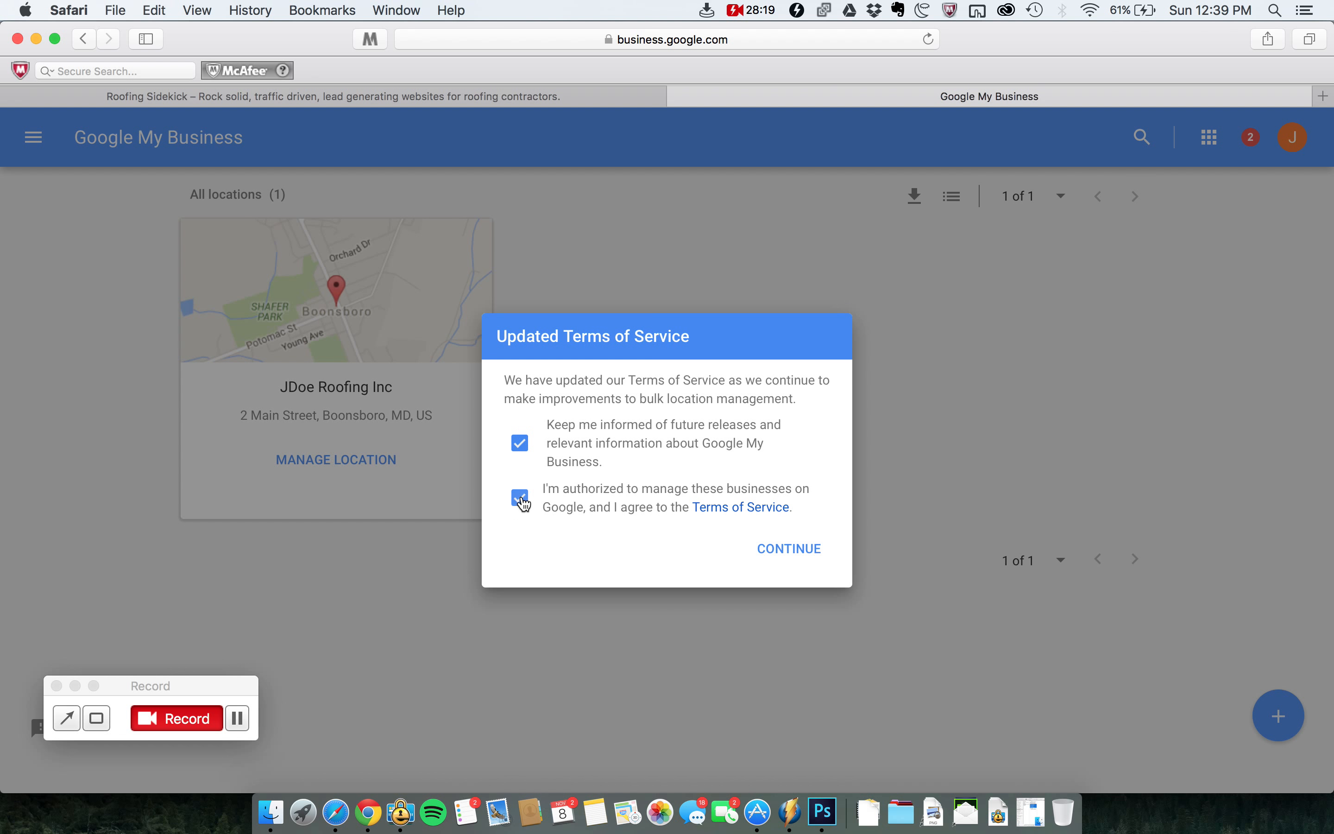
click(782, 552)
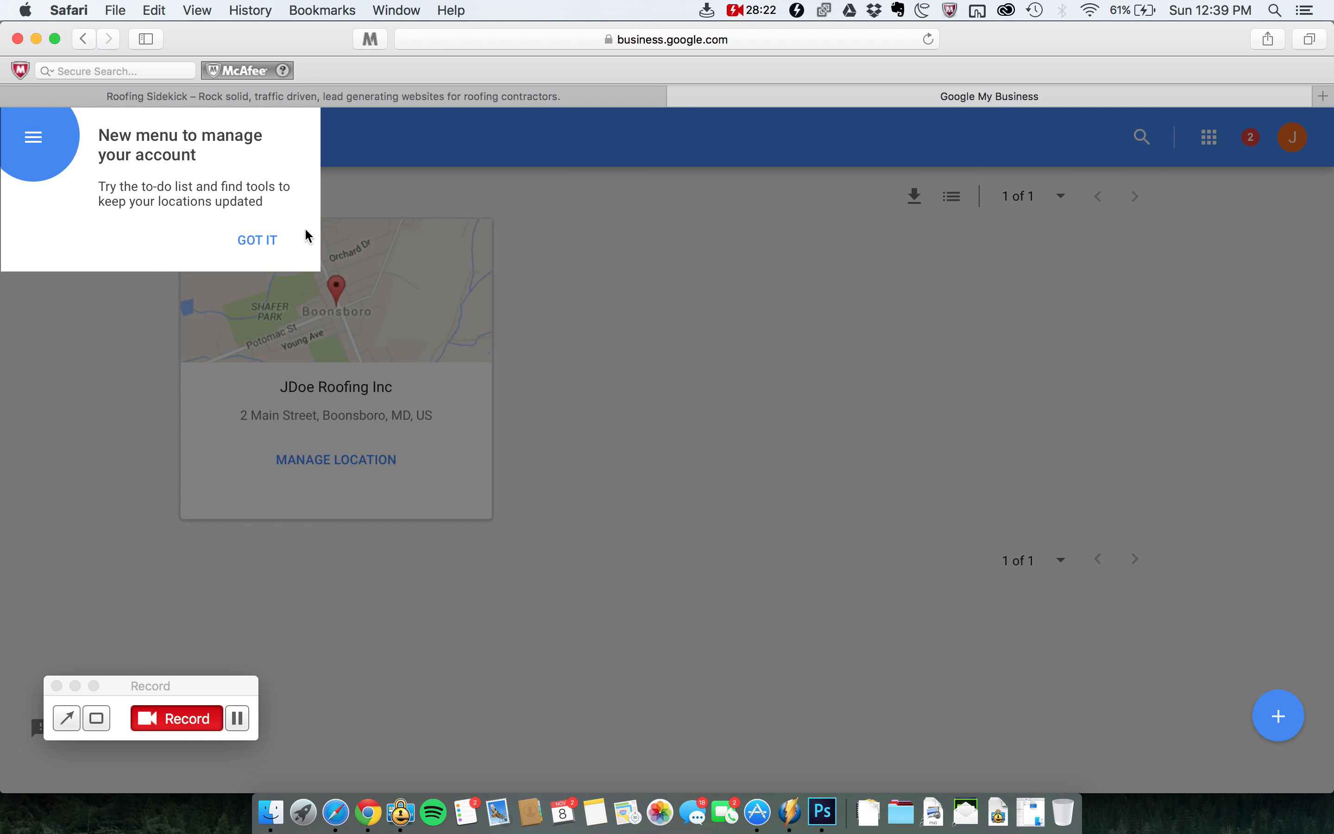
click(258, 249)
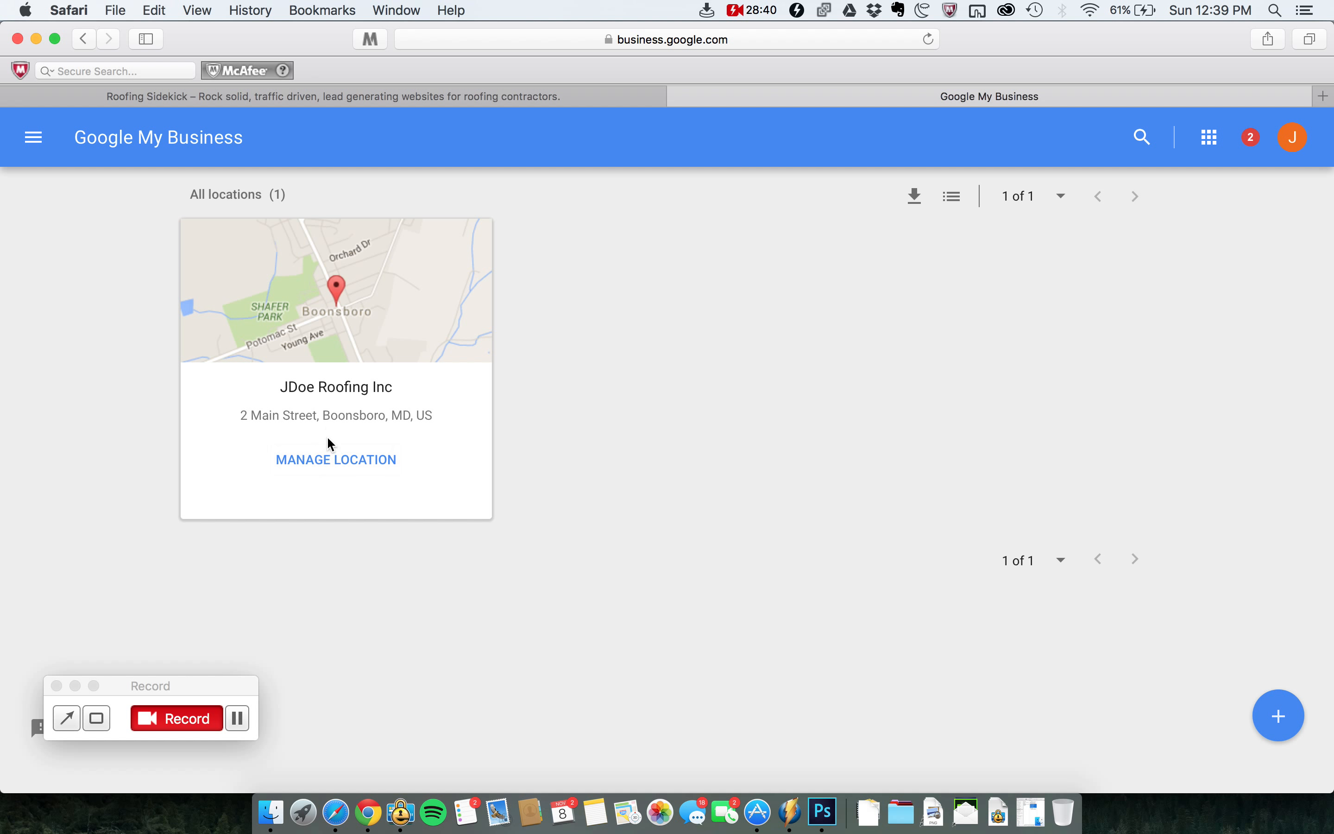
click(236, 718)
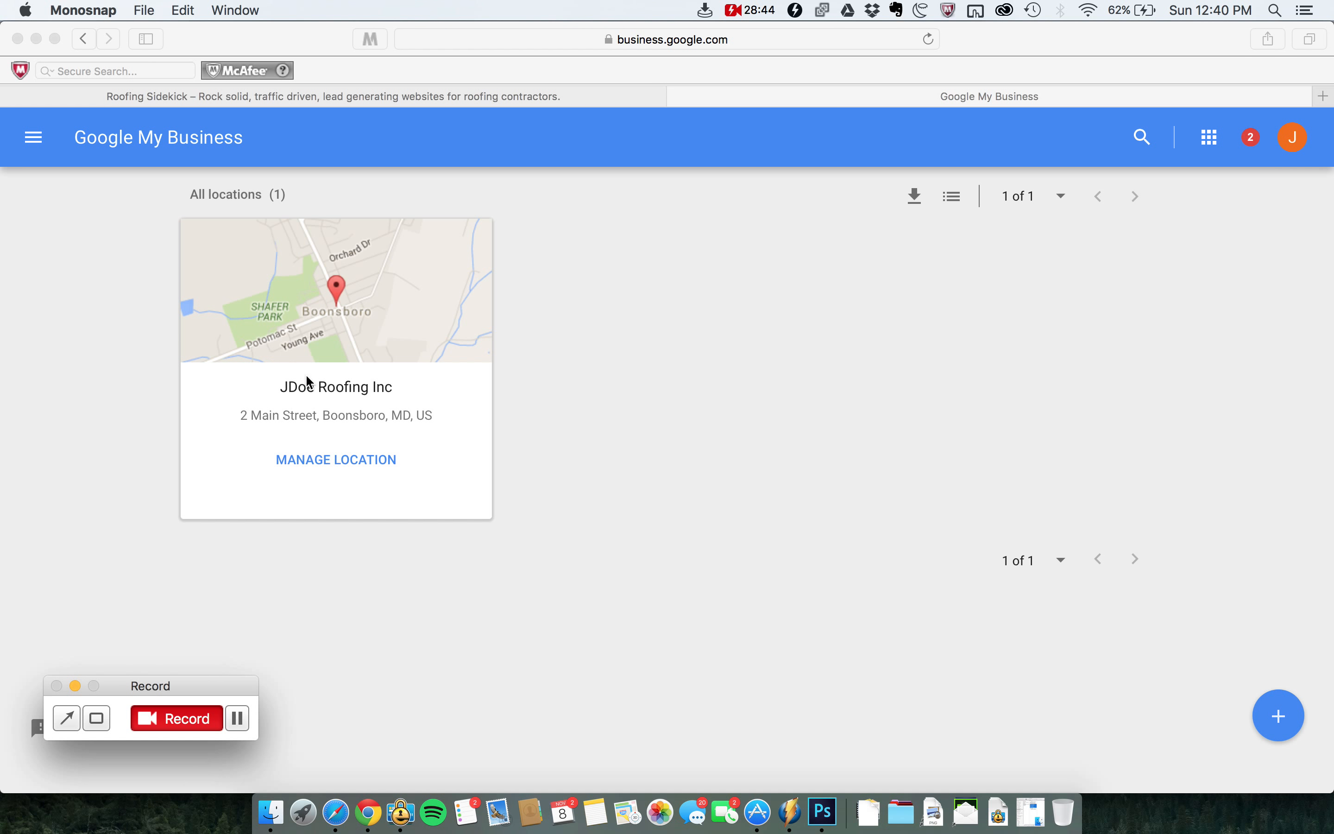
- Close the side panel and open the JDoe Roofing Inc location's dashboard
click(35, 147)
click(35, 144)
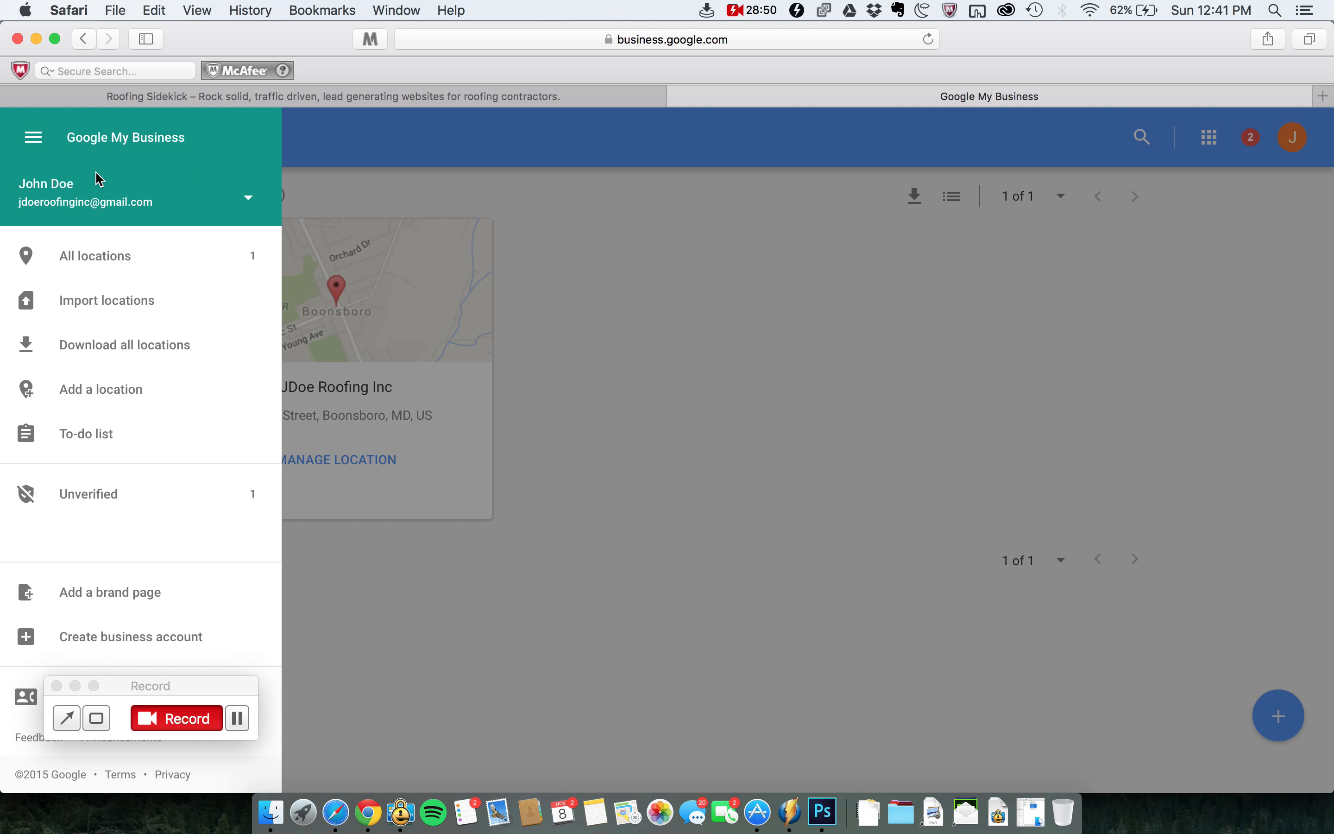
click(131, 264)
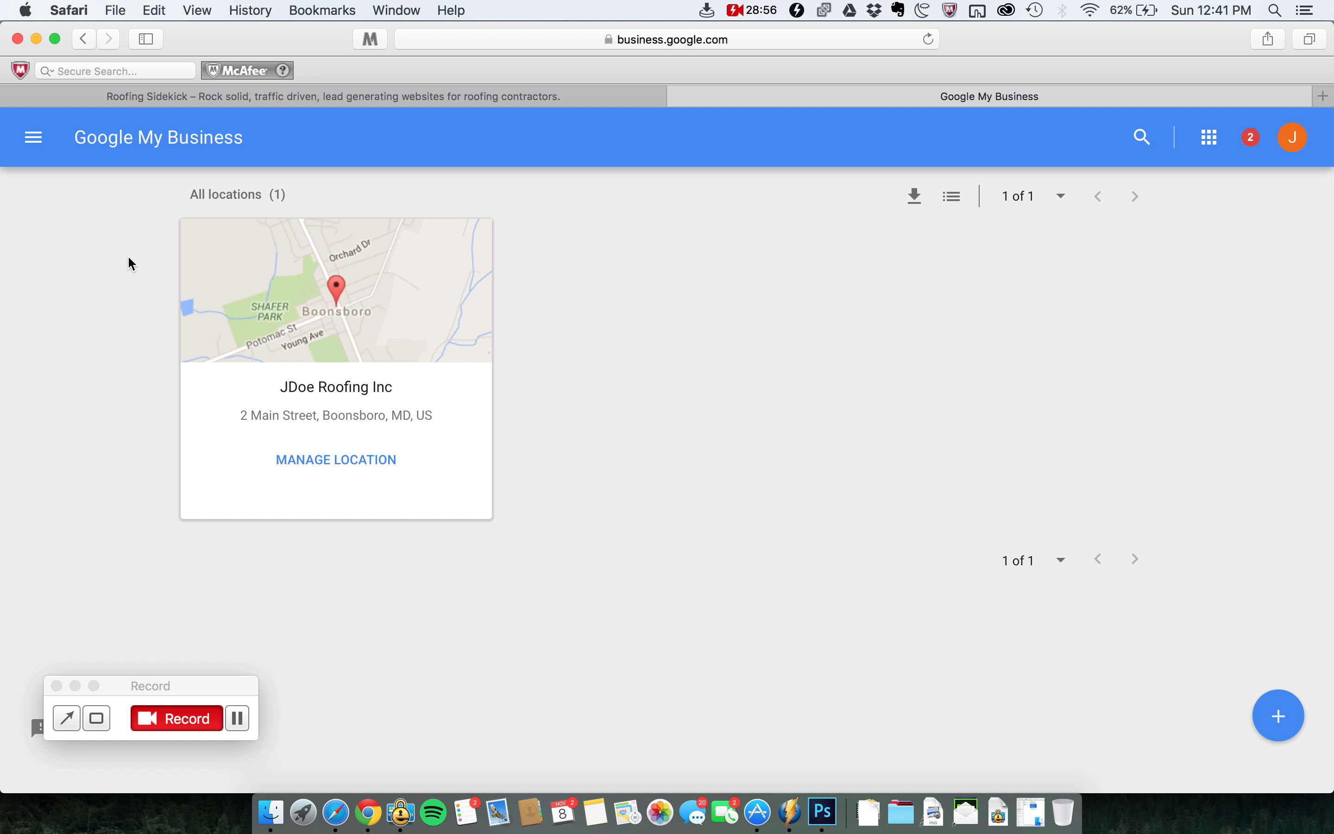
click(317, 463)
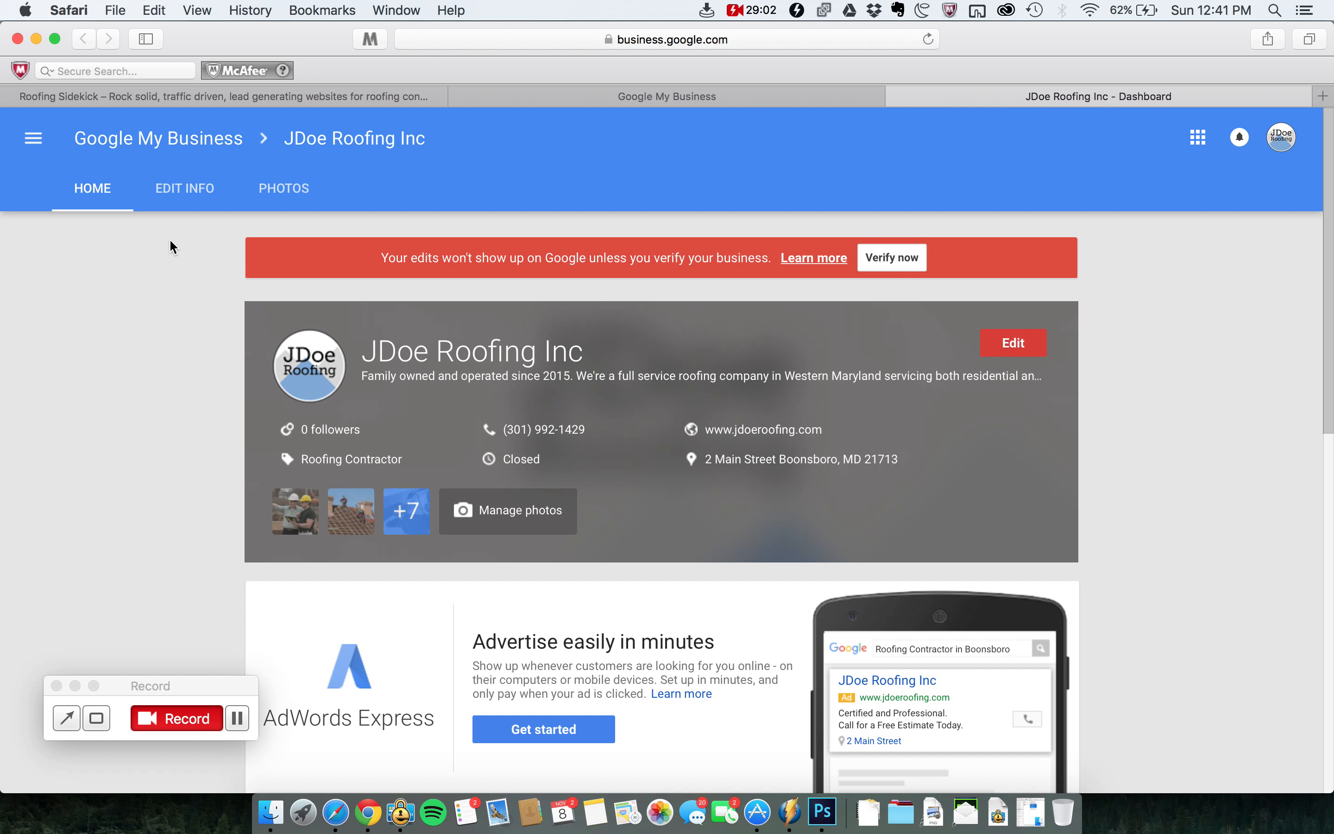
- Open the JDoe Roofing Inc Google+ page from the account sections menu
click(38, 142)
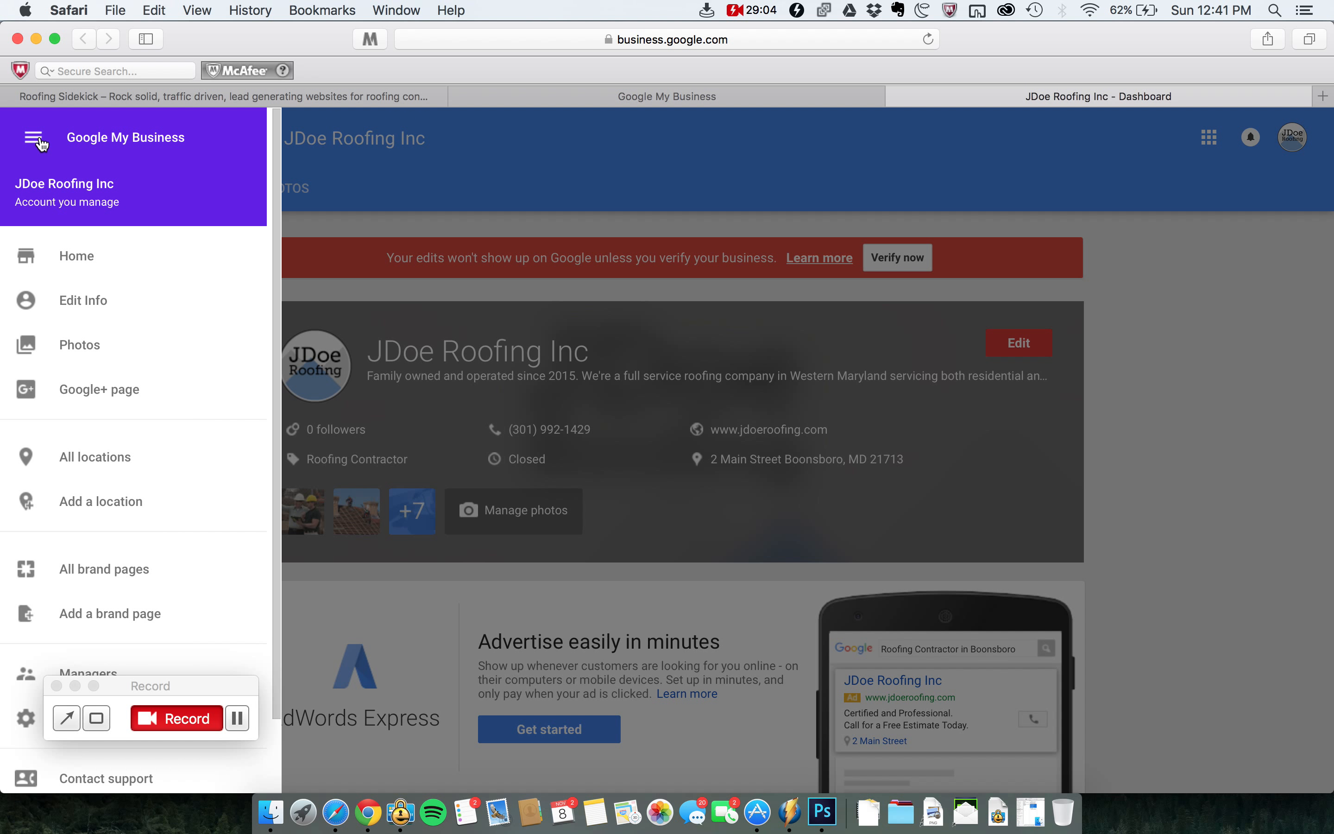
click(81, 400)
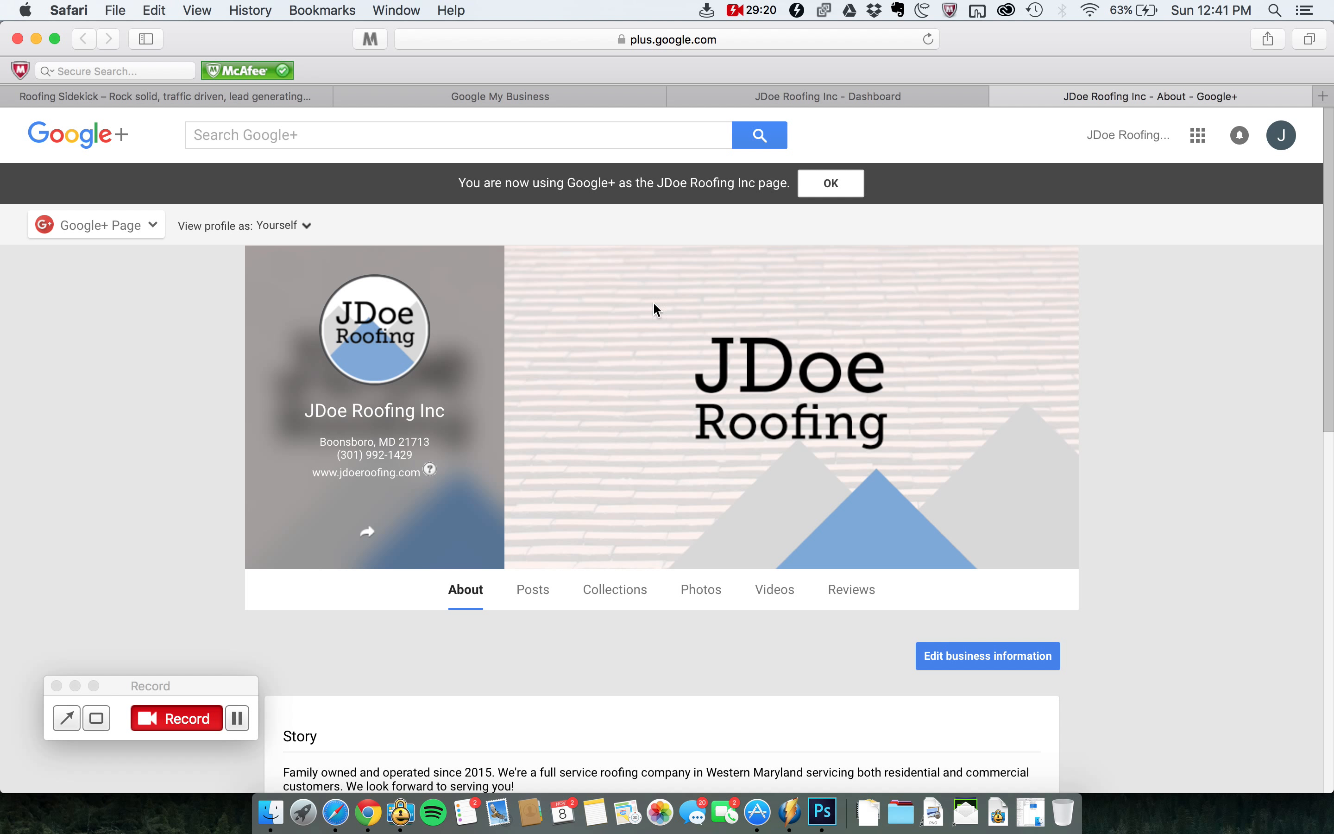
- Dismiss the 'using Google+ as' notice and review the story, hours, website, phone and address
click(821, 182)
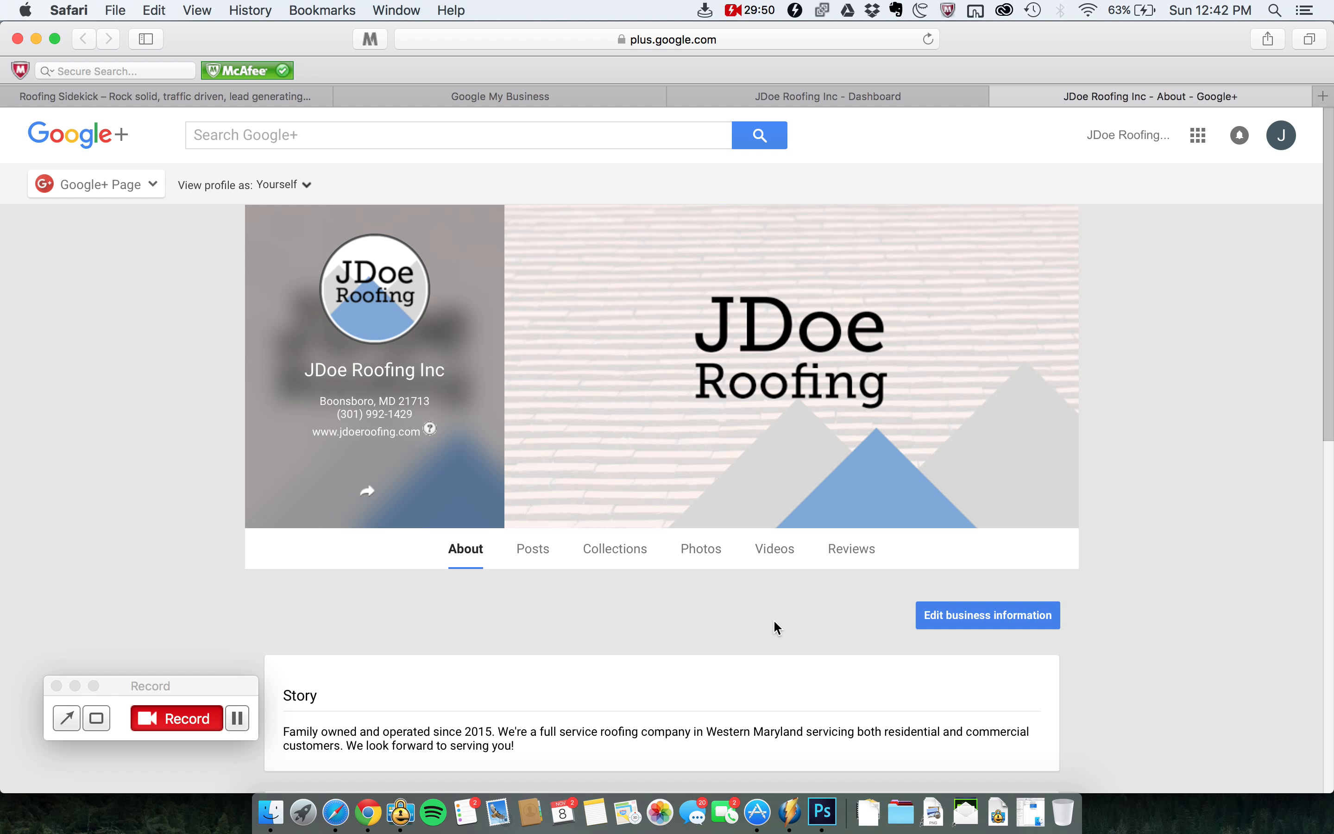
scroll(774, 622, down, 5)
scroll(774, 622, down, 10)
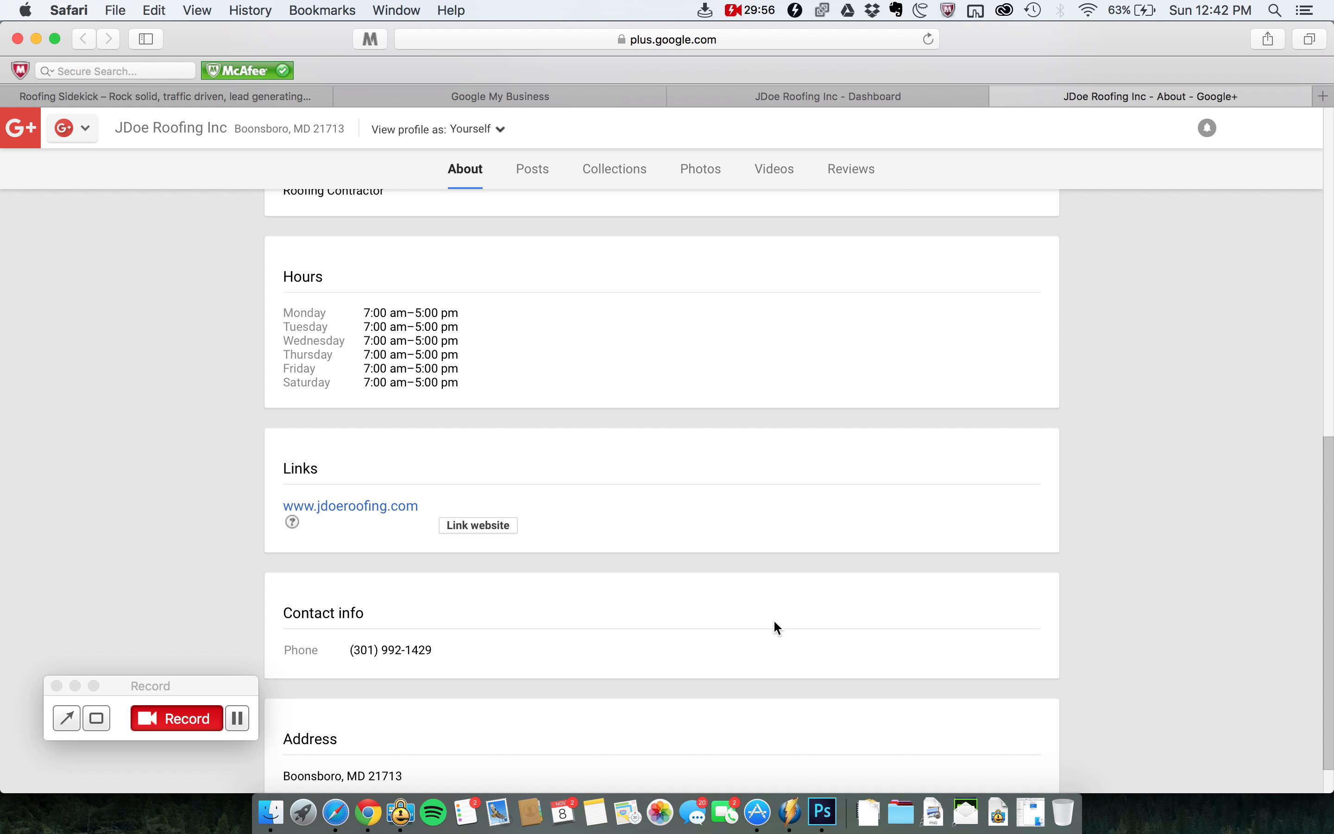
scroll(774, 623, down, 3)
scroll(774, 622, up, 9)
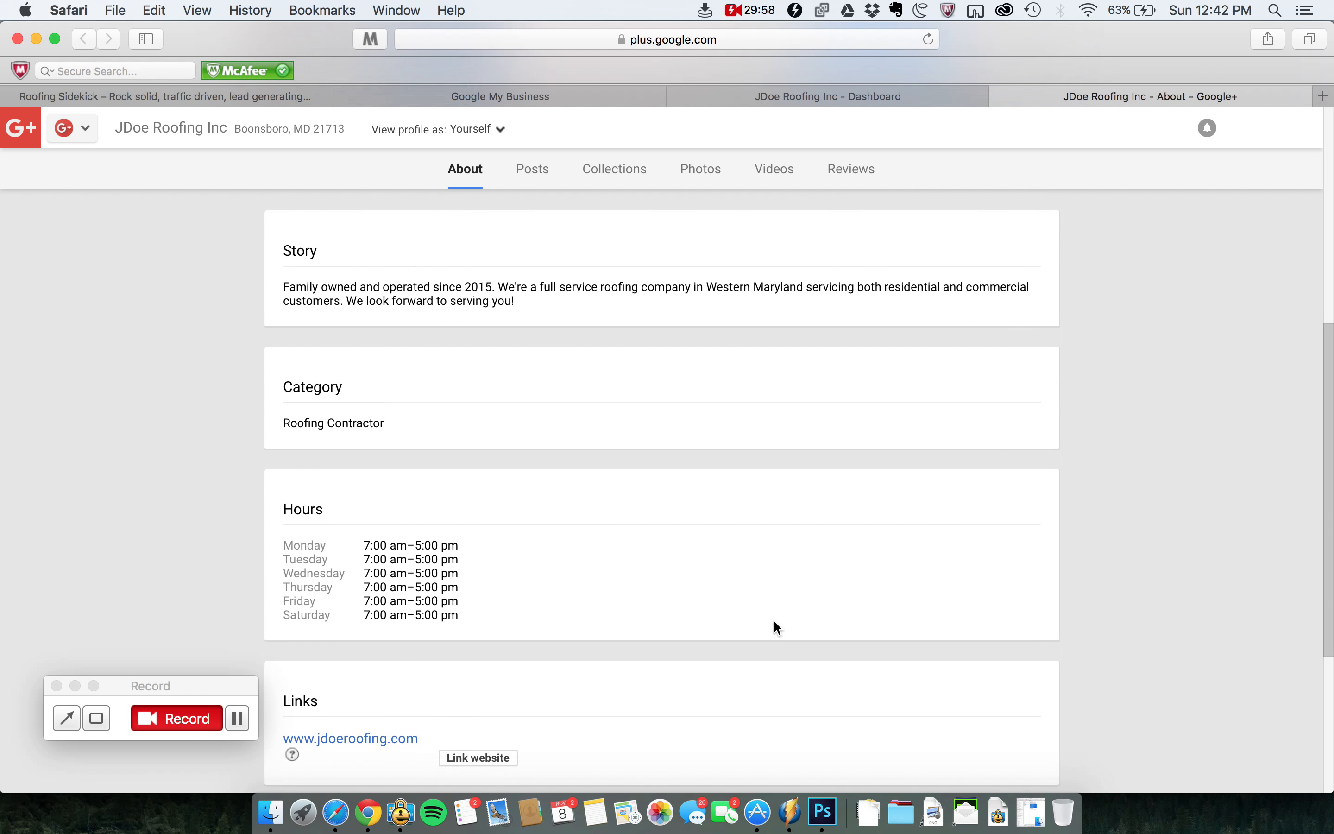
scroll(774, 622, up, 10)
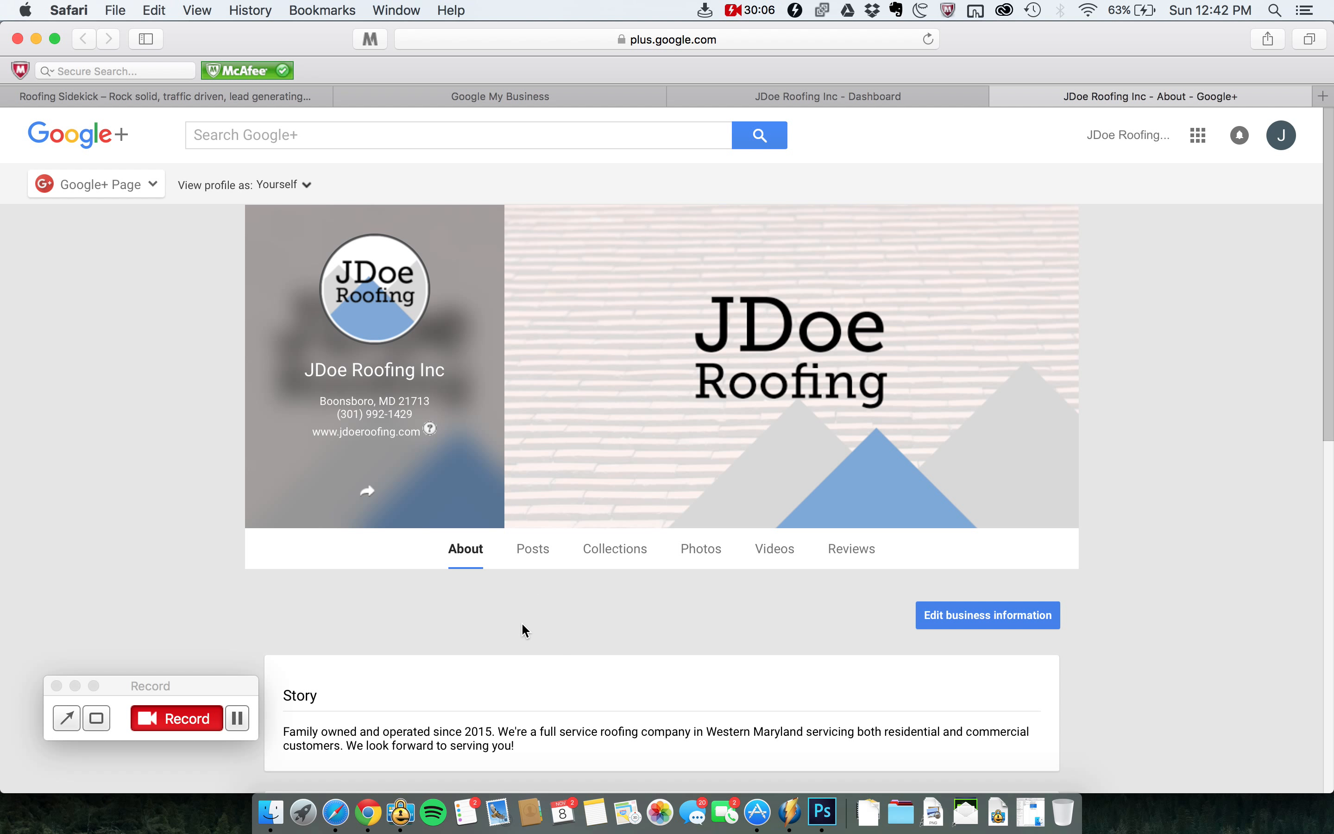
scroll(523, 626, down, 5)
scroll(522, 625, down, 5)
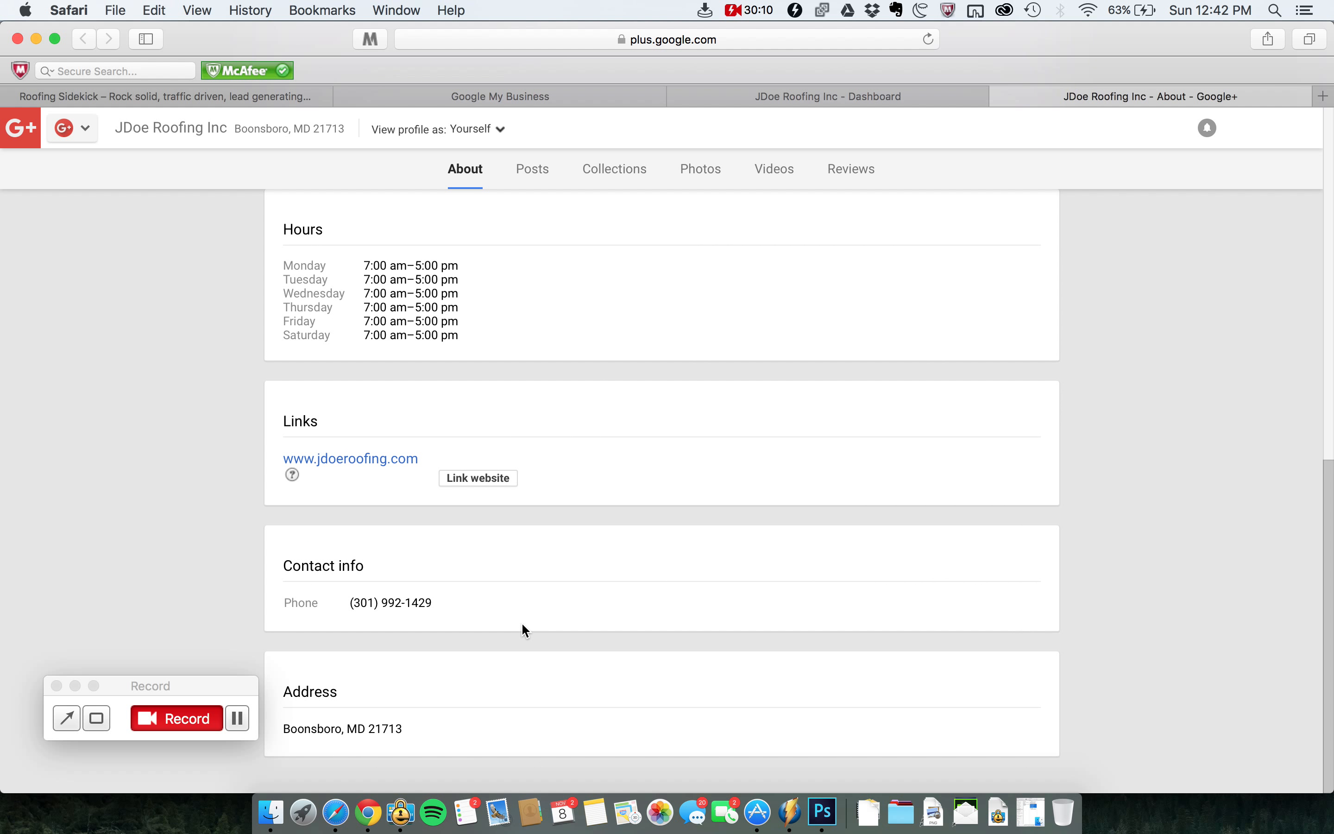
scroll(456, 687, up, 7)
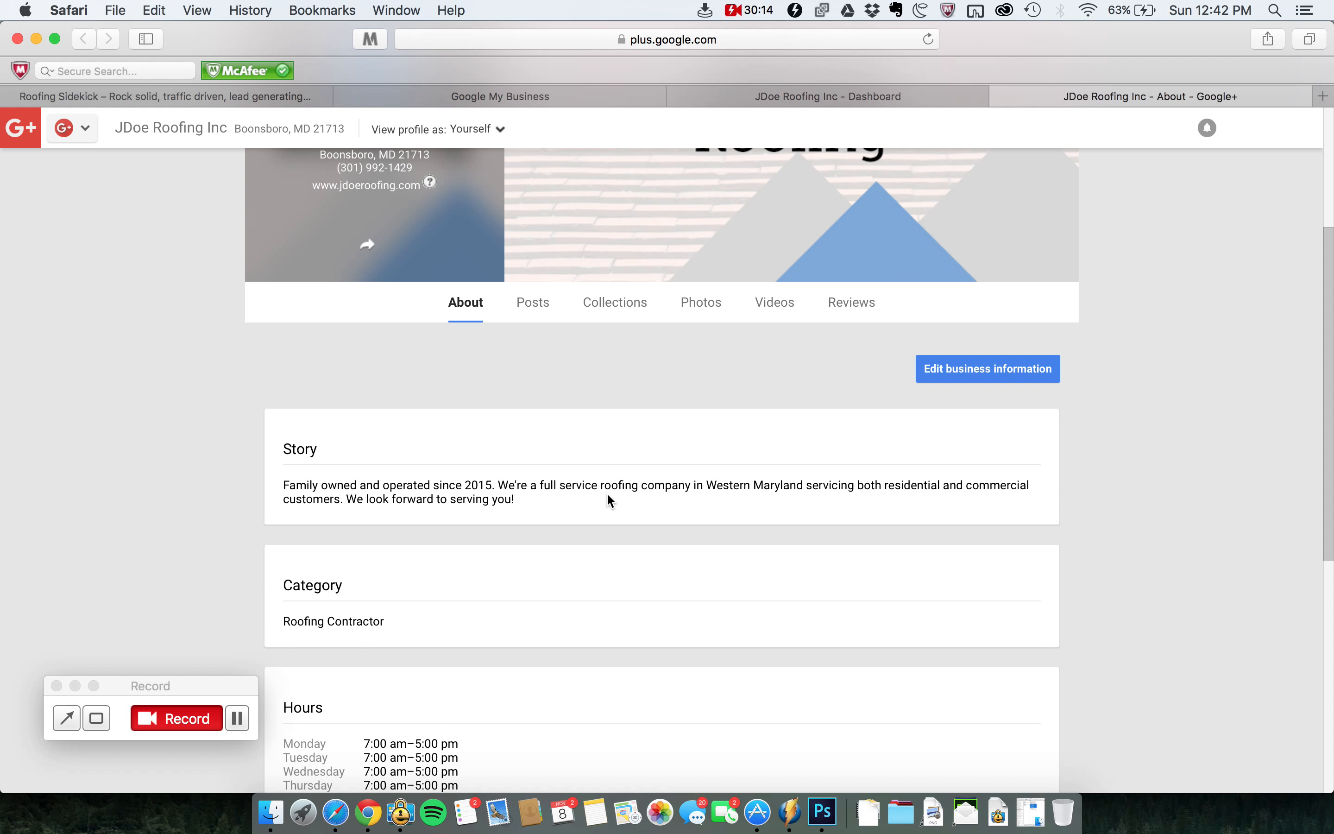
scroll(607, 496, up, 3)
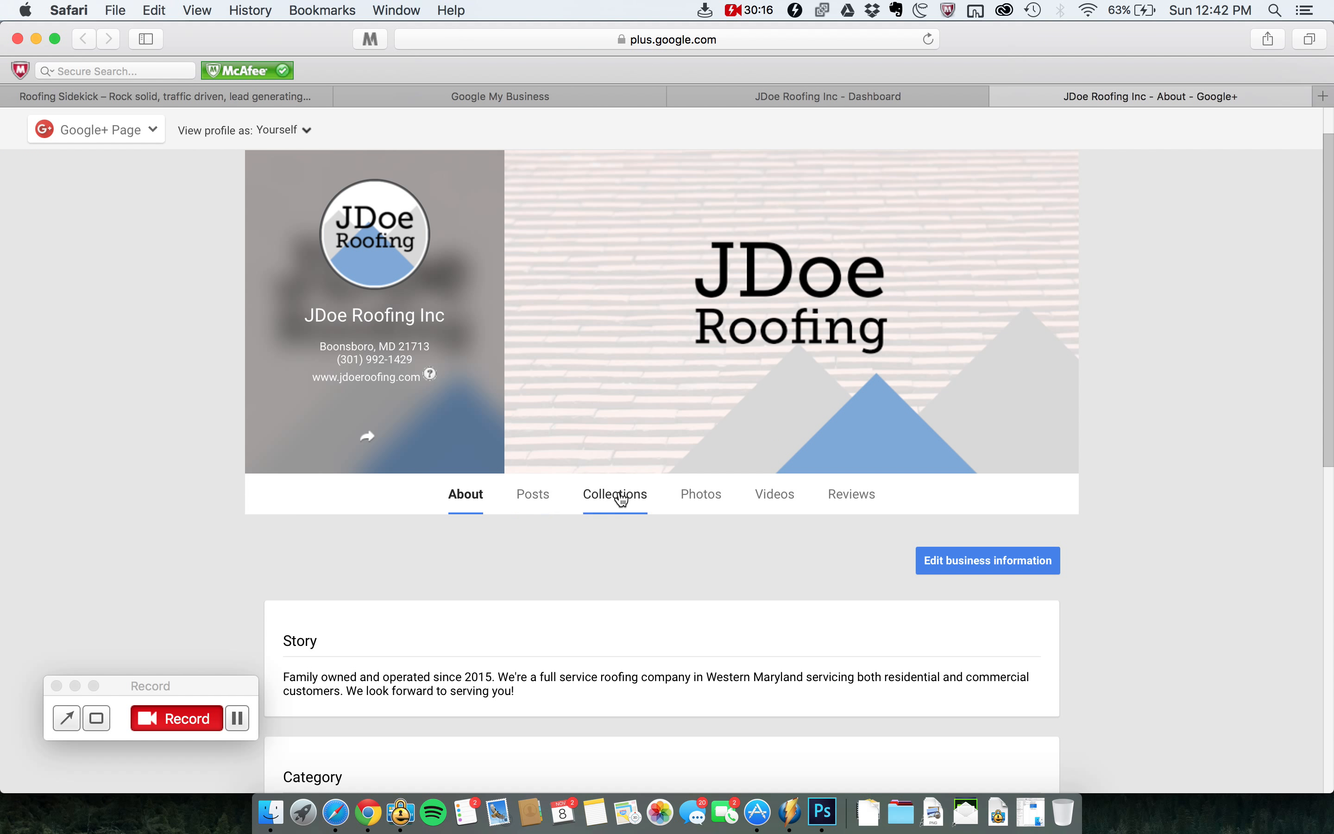
- Browse the 9 photos in the page's Business Photos album
click(700, 499)
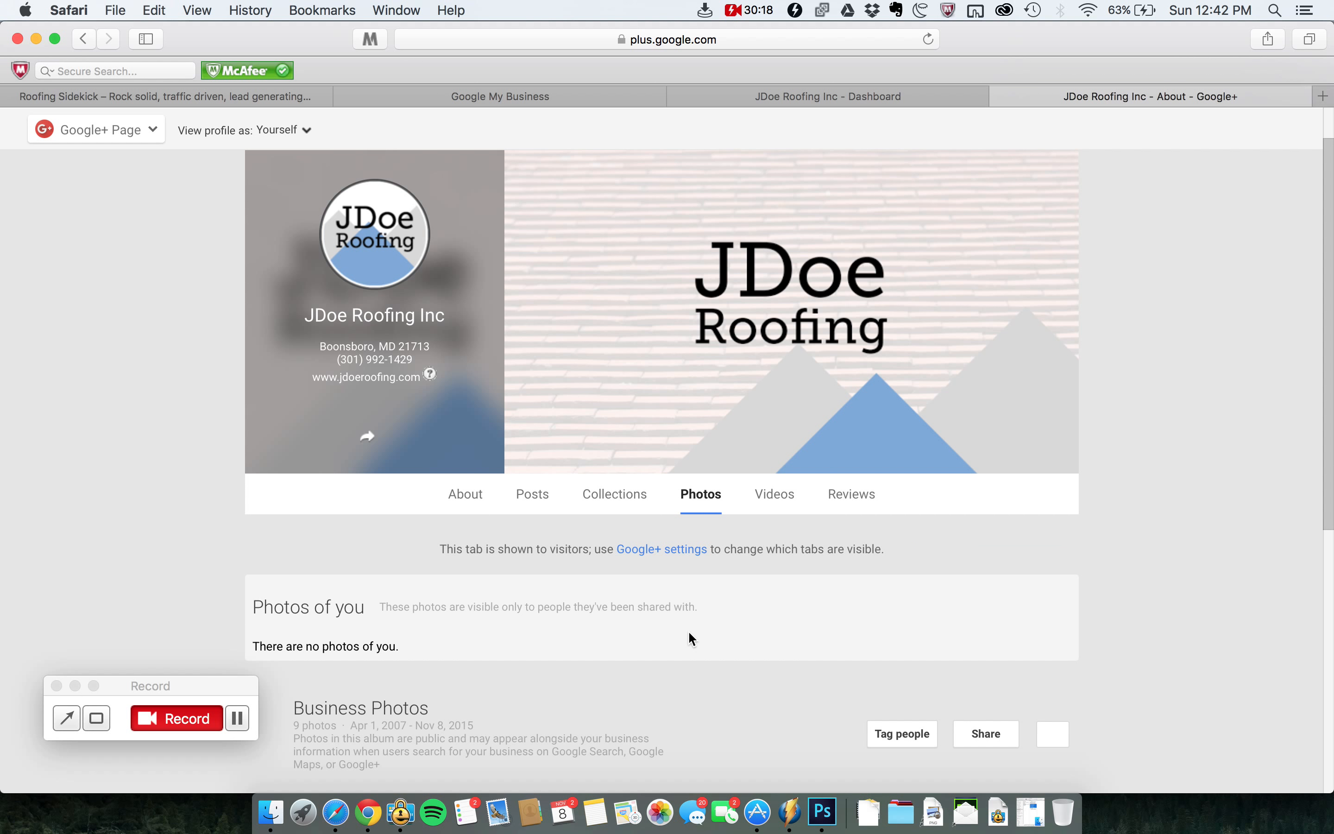
scroll(688, 630, down, 3)
scroll(689, 637, down, 5)
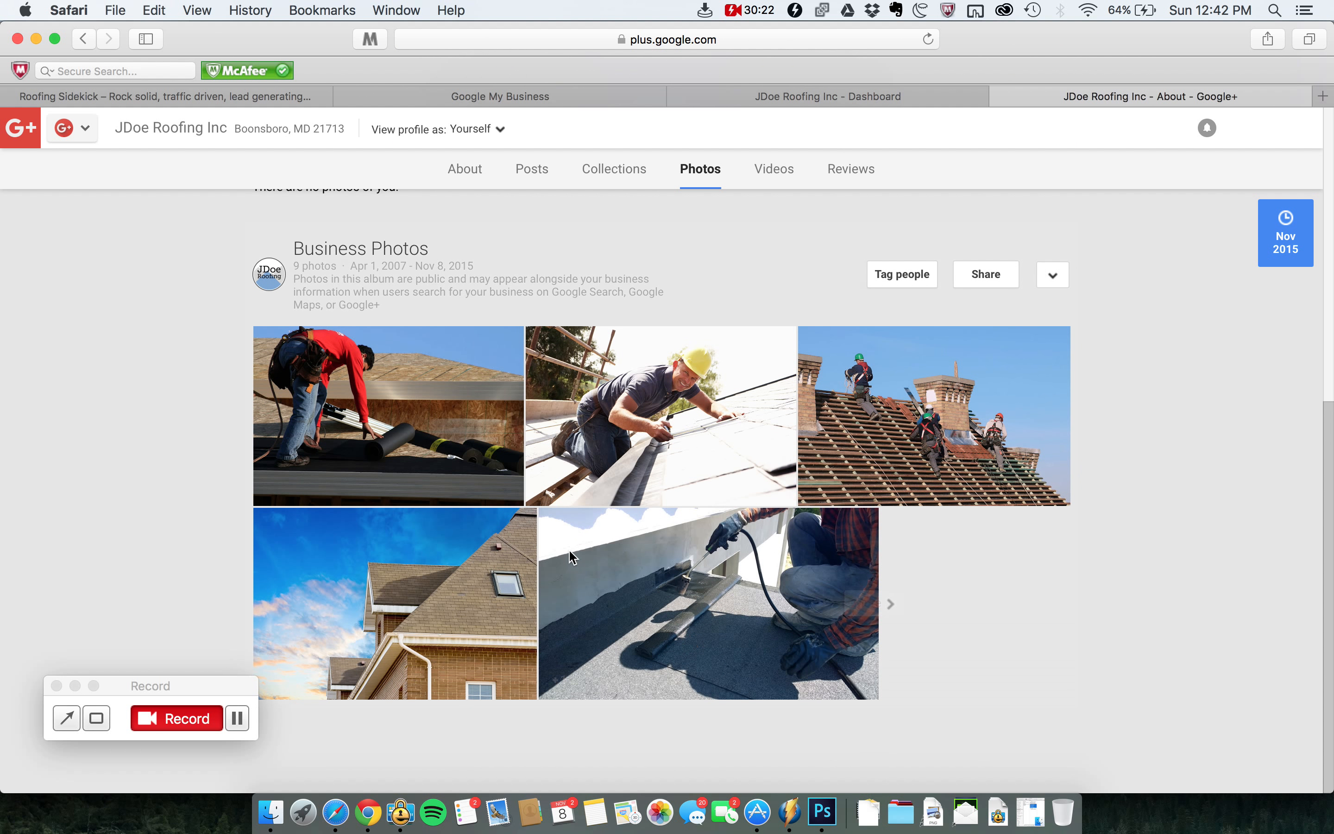
scroll(573, 262, up, 10)
click(570, 262)
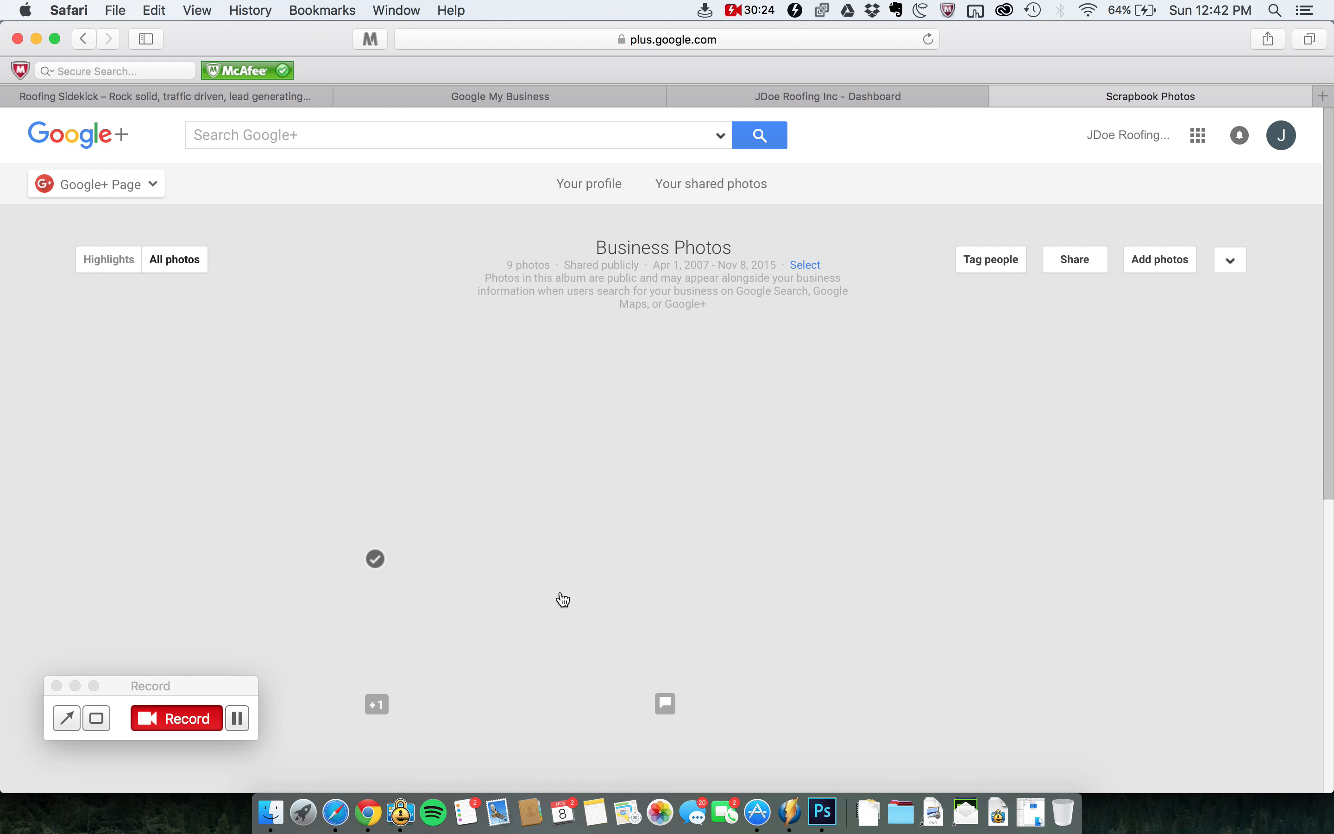
scroll(623, 359, down, 8)
scroll(623, 360, down, 1)
scroll(623, 360, up, 10)
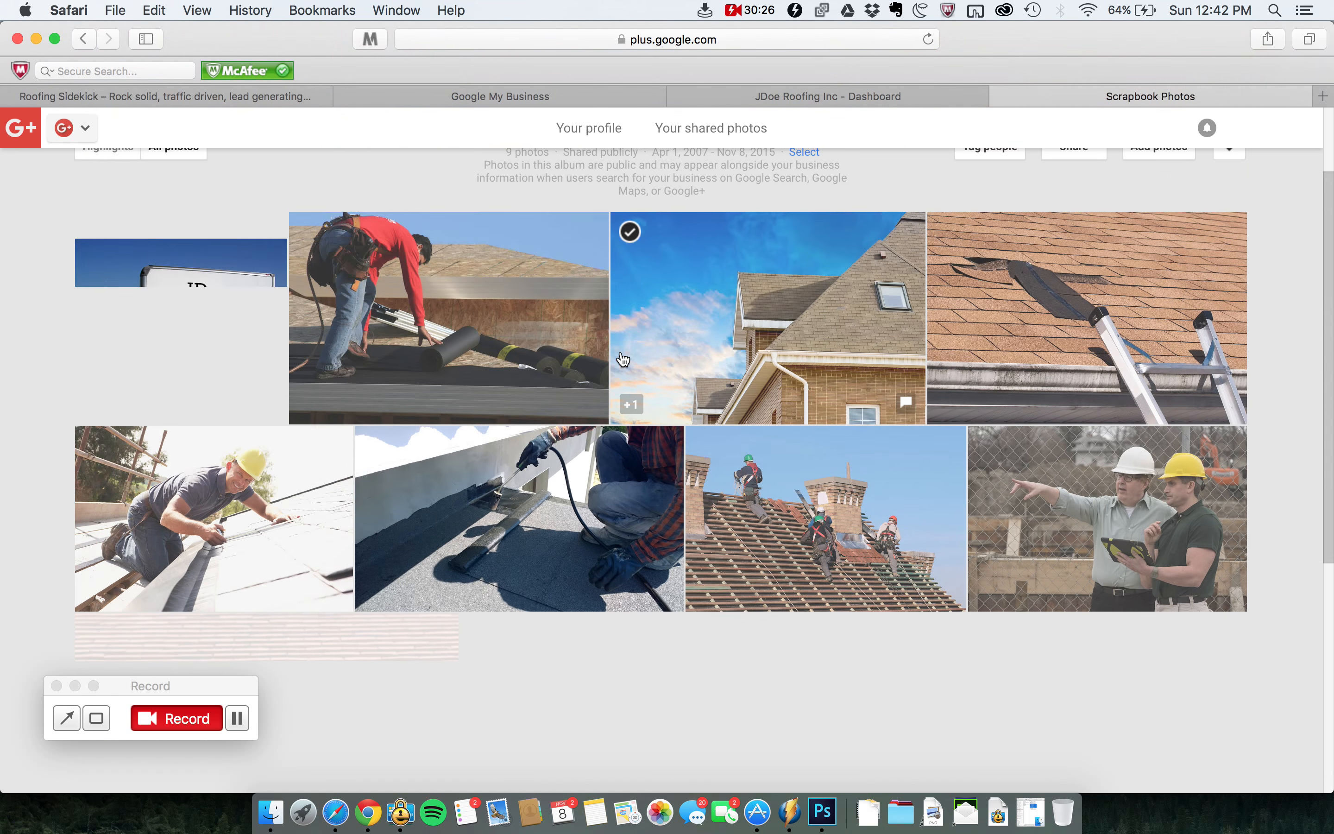
scroll(623, 359, down, 2)
mouse_move(623, 360)
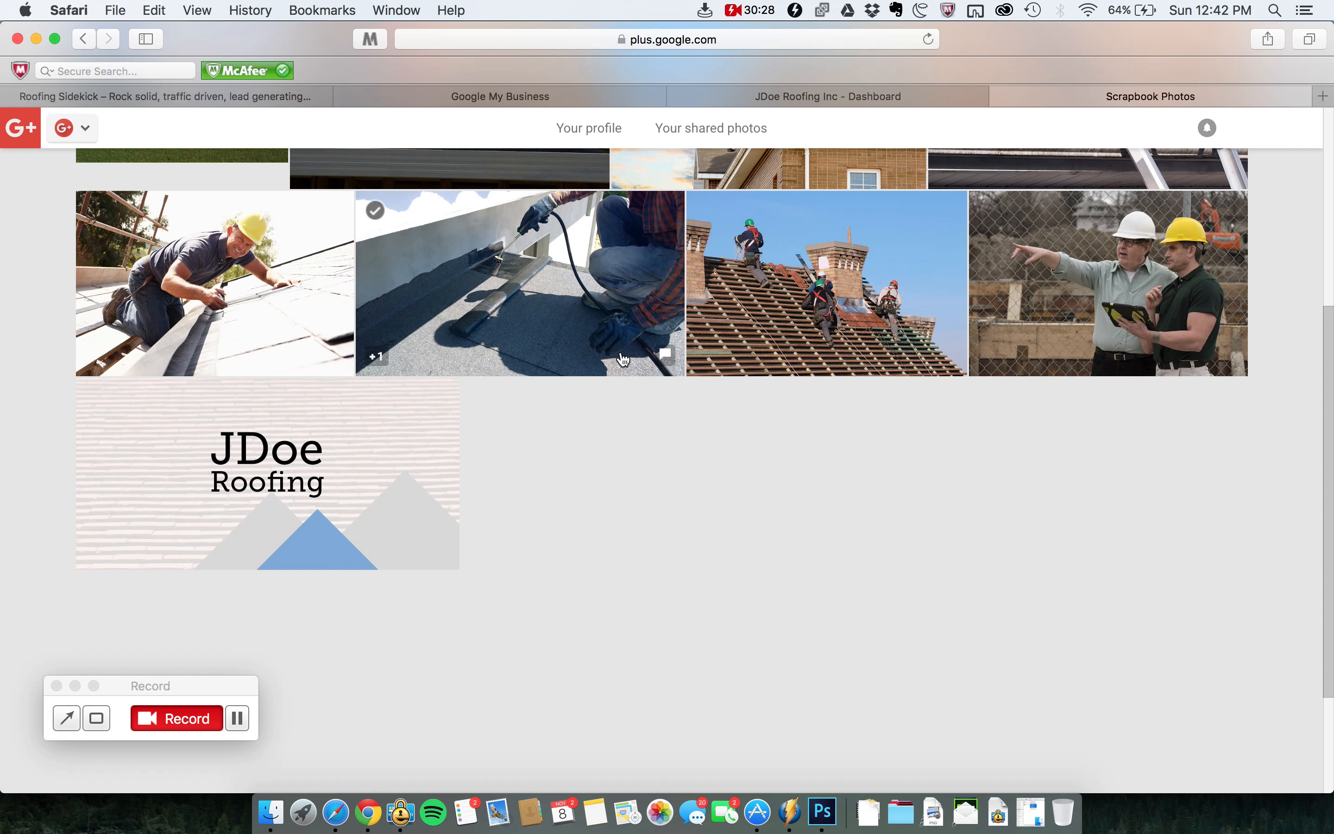
scroll(623, 359, up, 6)
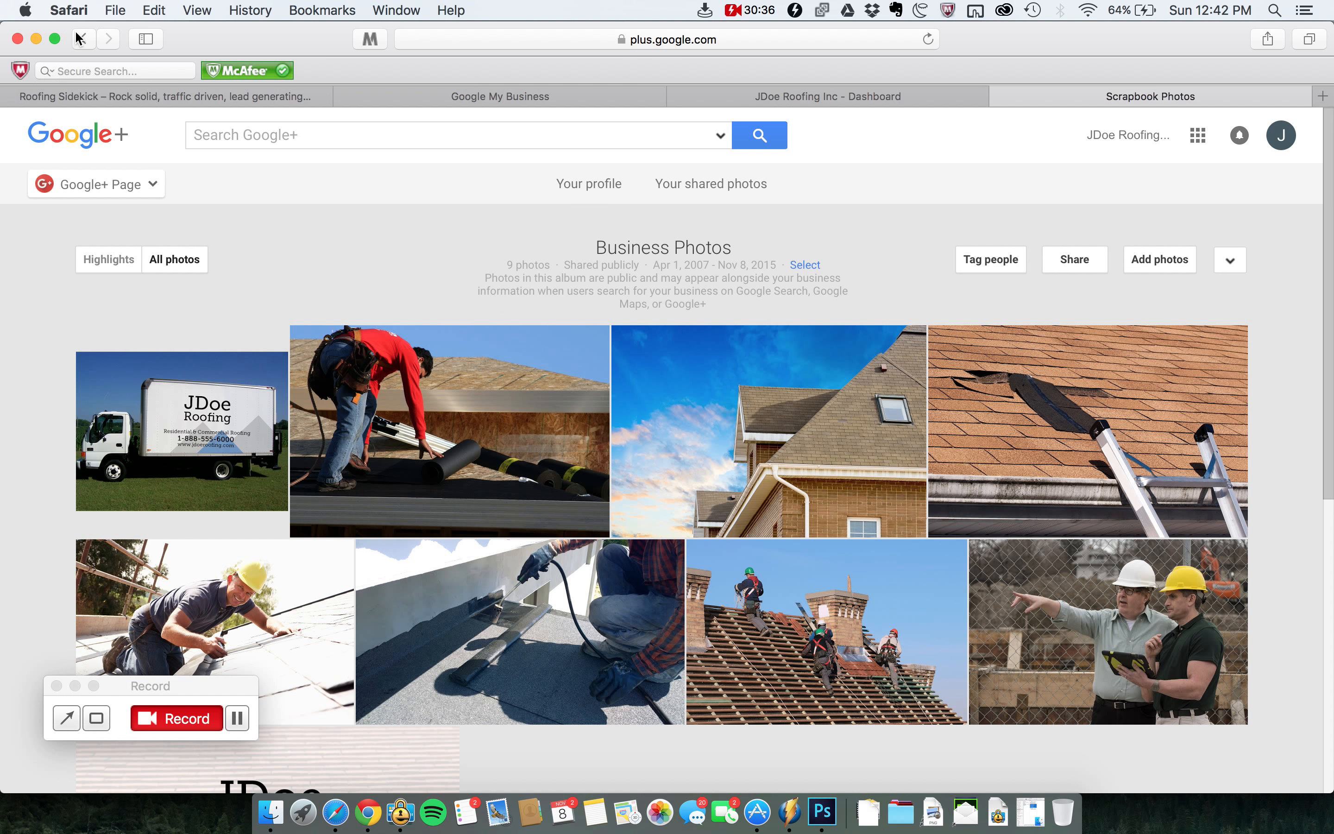
- Return to Photos and show the page's empty Videos section
click(81, 44)
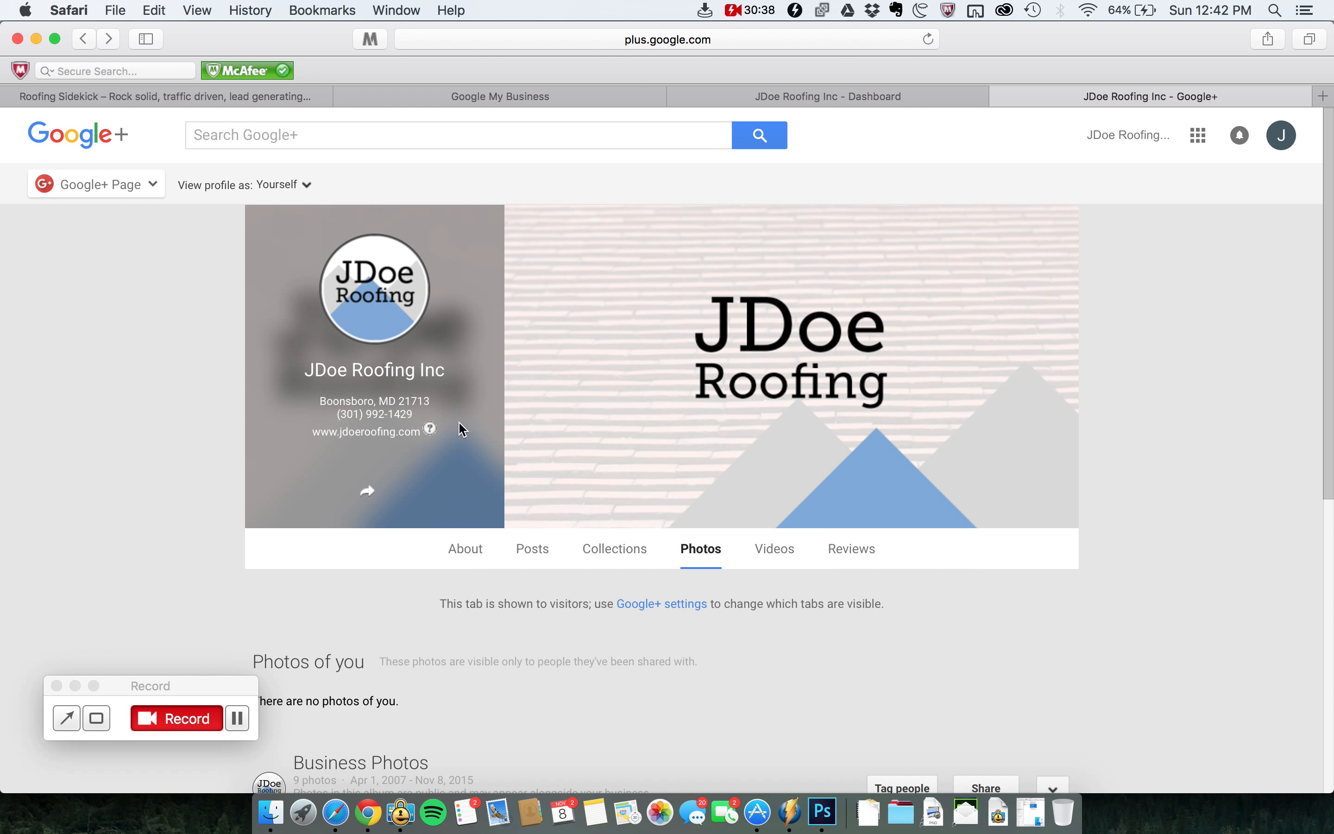
click(778, 549)
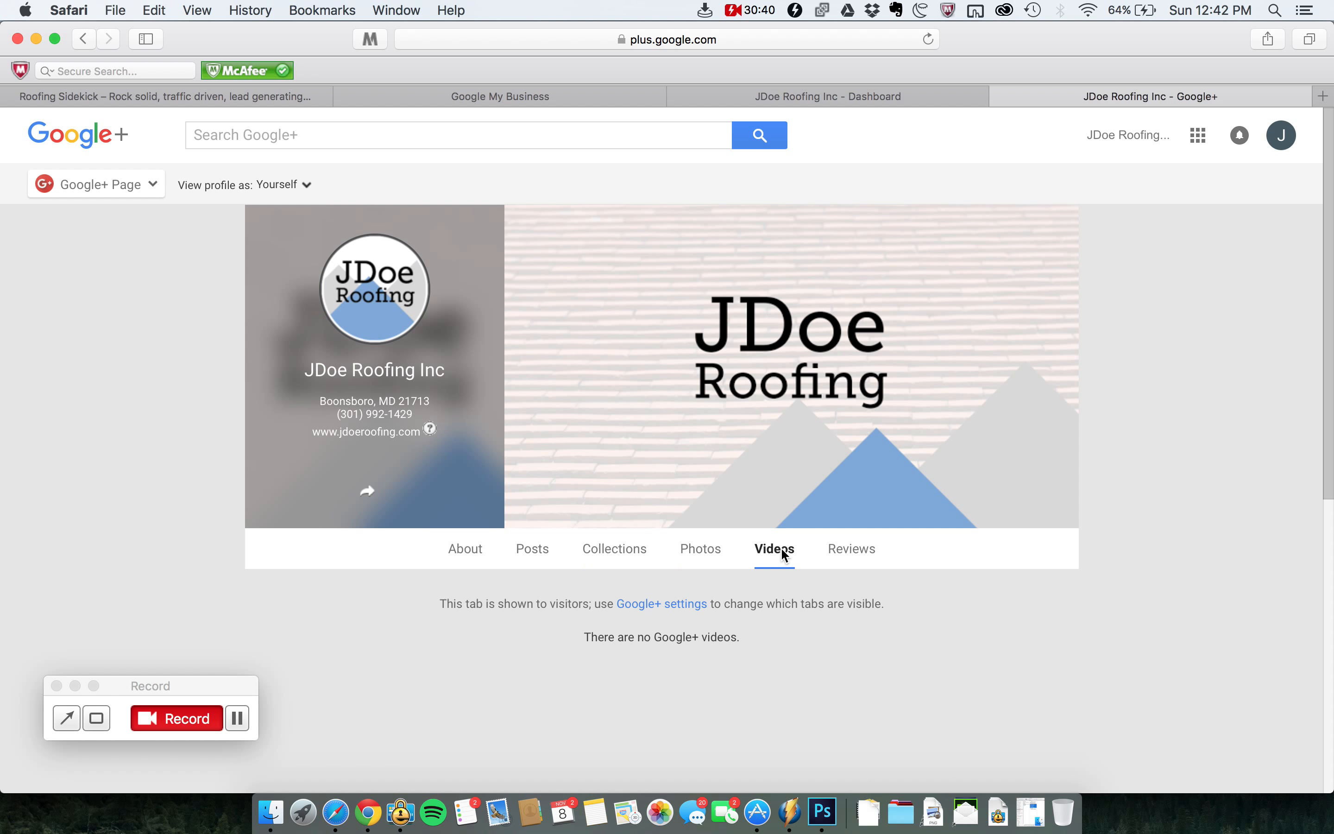
scroll(715, 668, down, 5)
scroll(715, 668, up, 4)
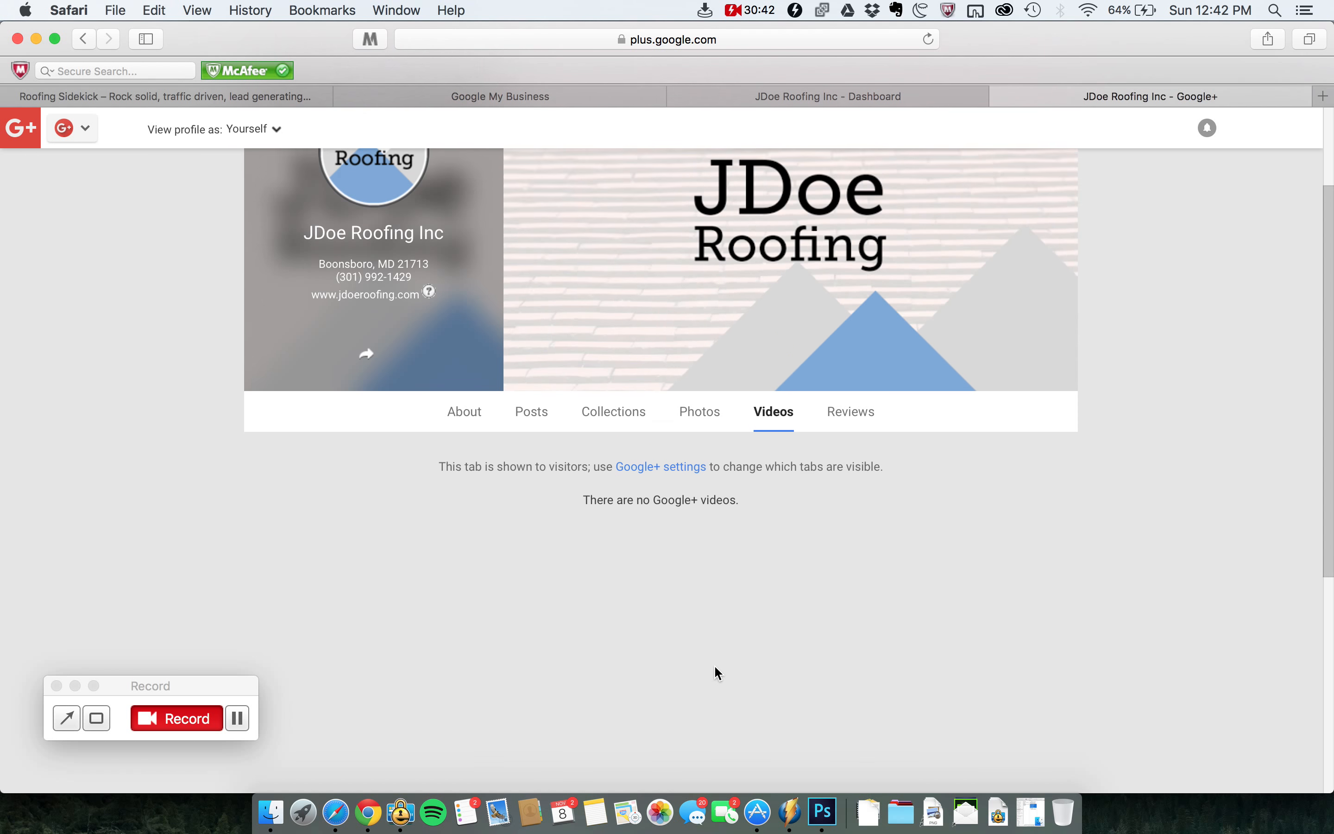
- Publicly share the post 'Looking forward to sharing our favorite roofing projects with everyone!'
click(531, 455)
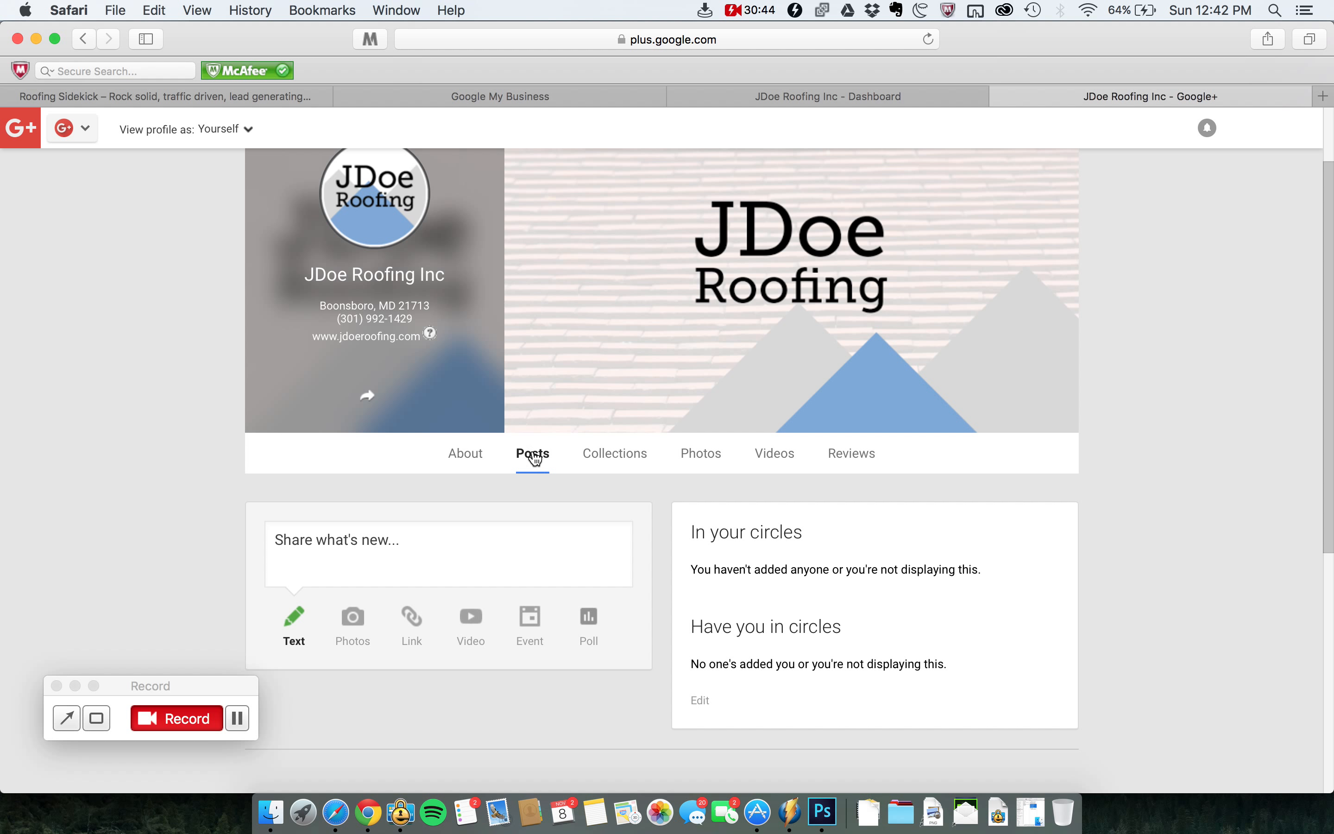
right_click(516, 548)
click(438, 564)
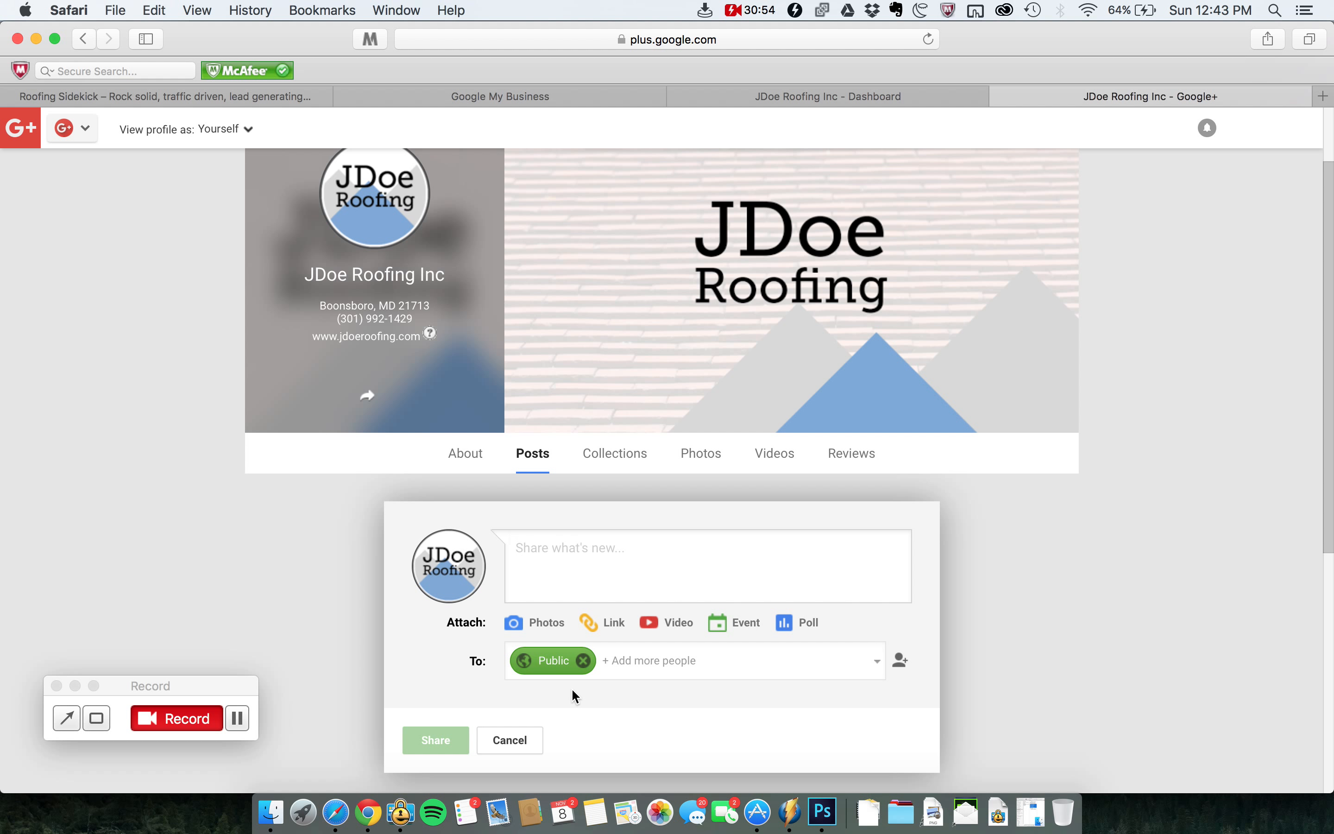
text(Looking for)
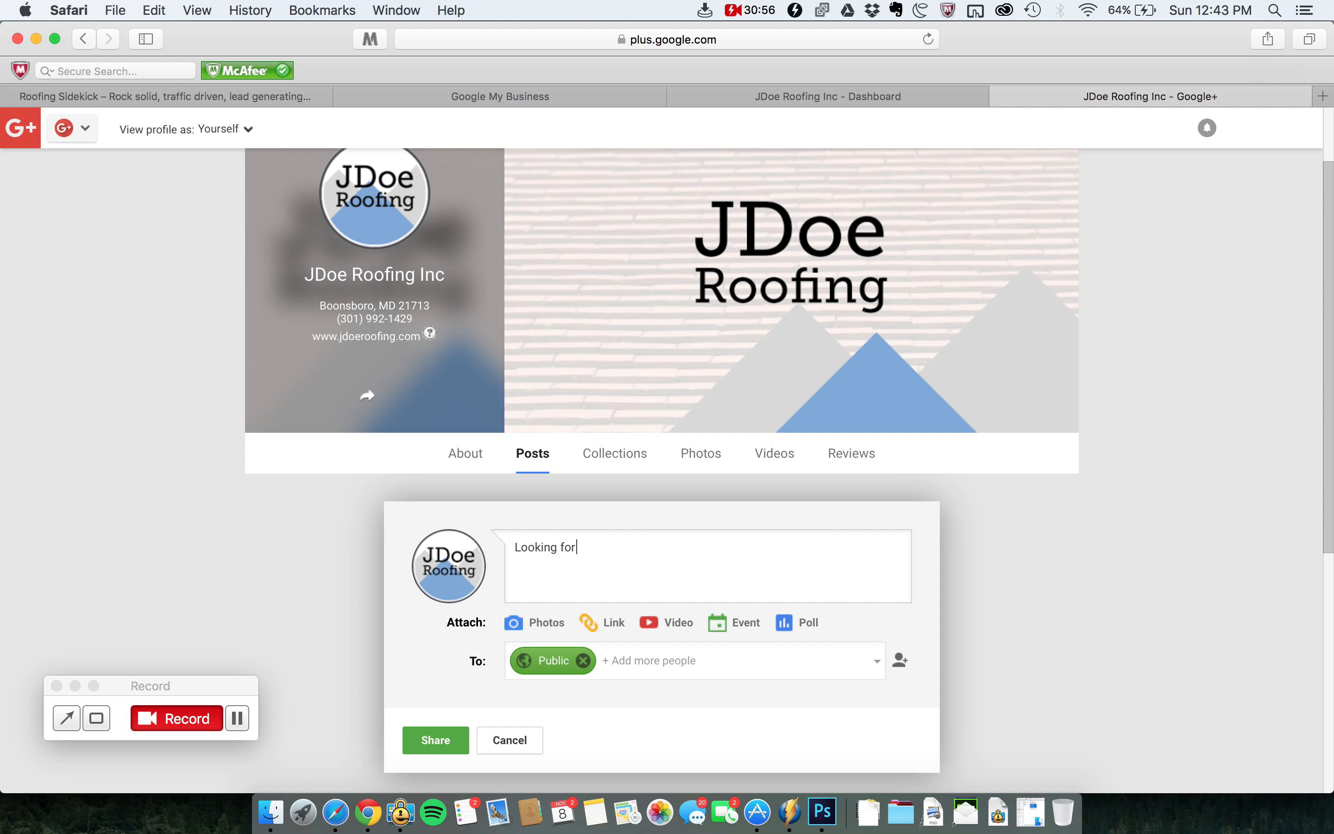
text(ward to sharing our fa)
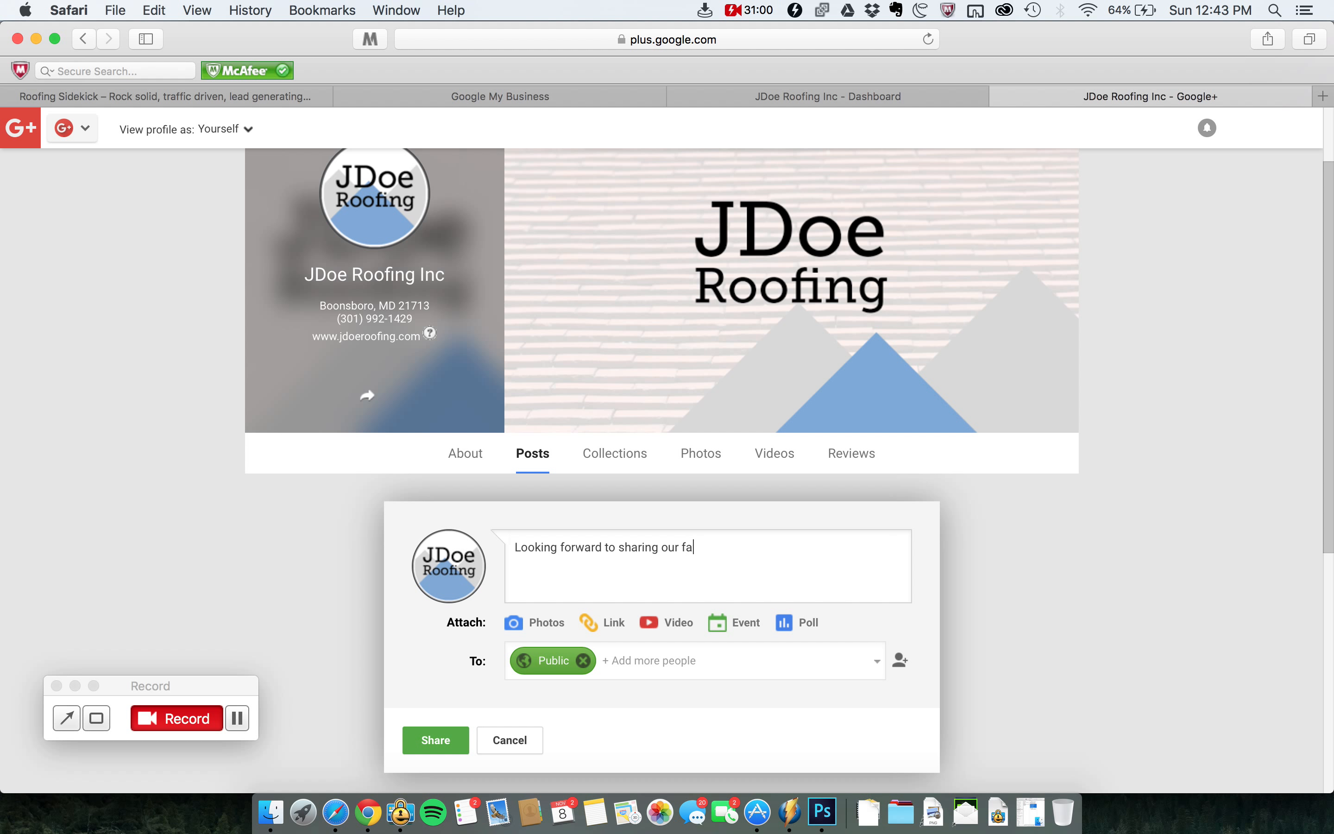
text(vorite roofing projects with everyone!)
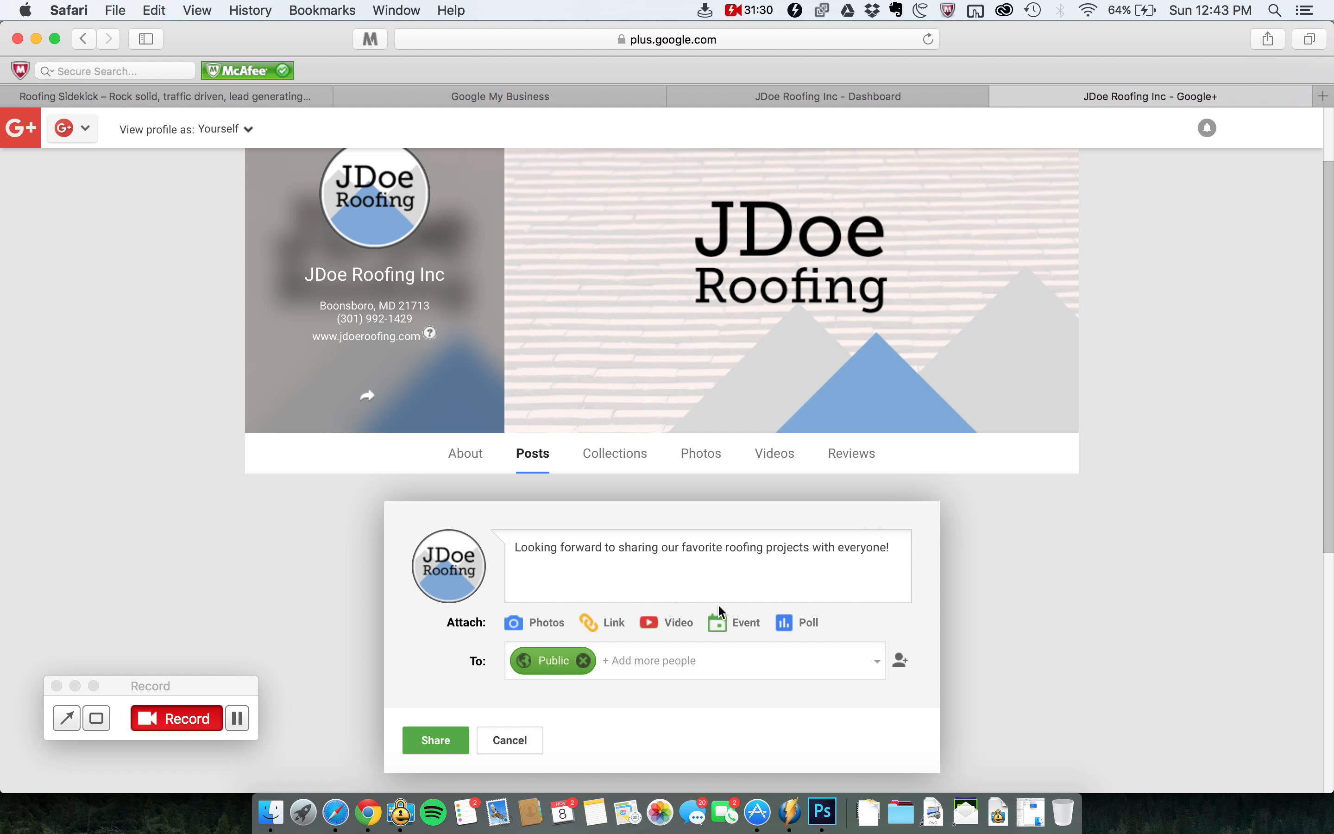
click(431, 742)
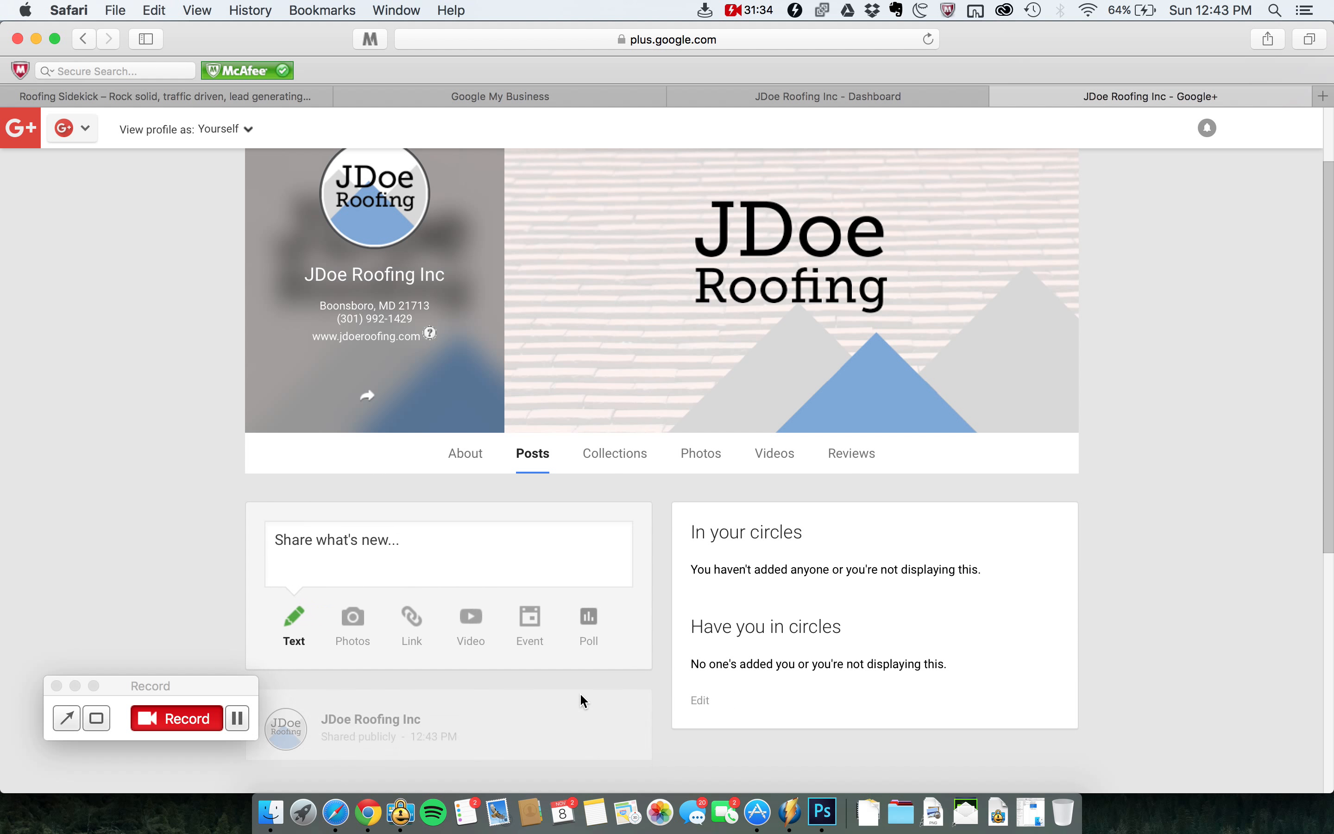
scroll(582, 698, down, 3)
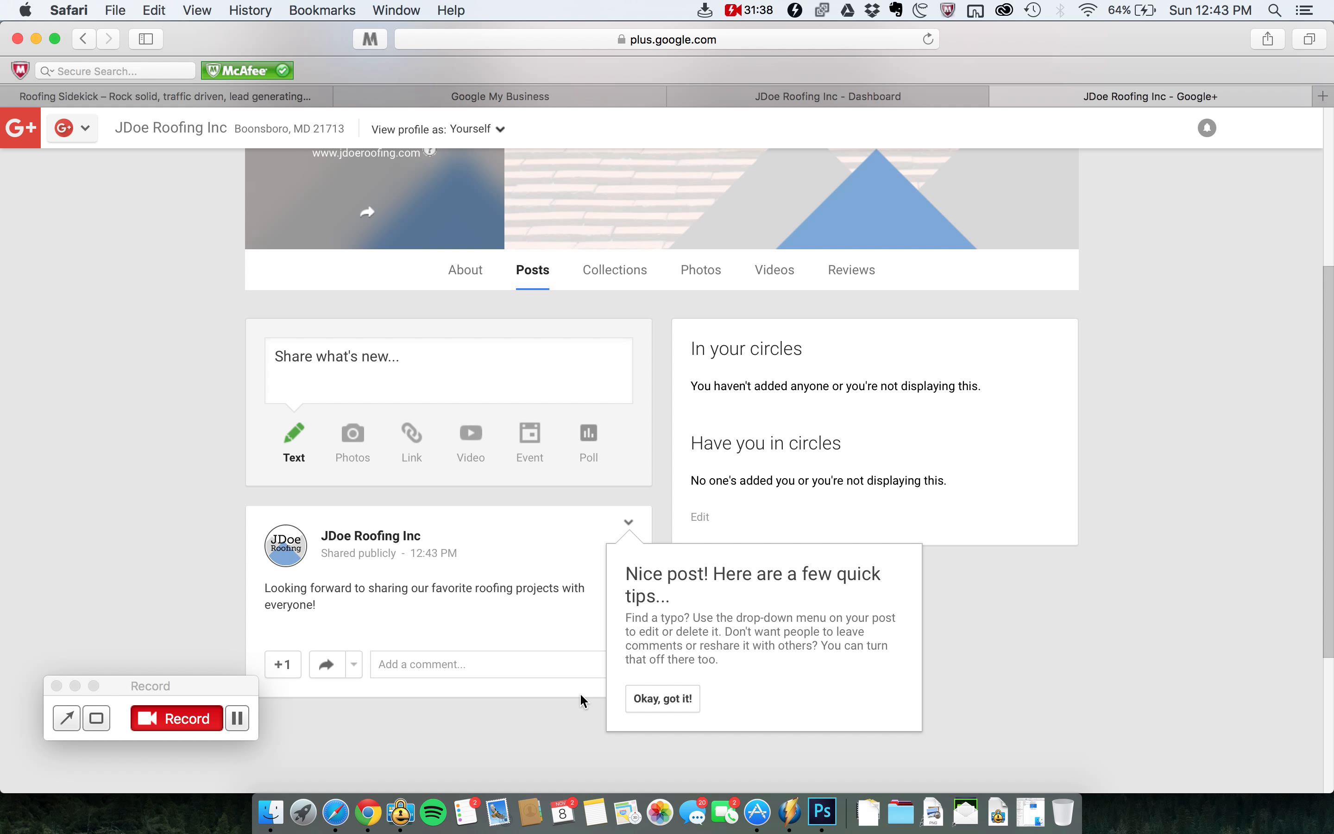
click(659, 696)
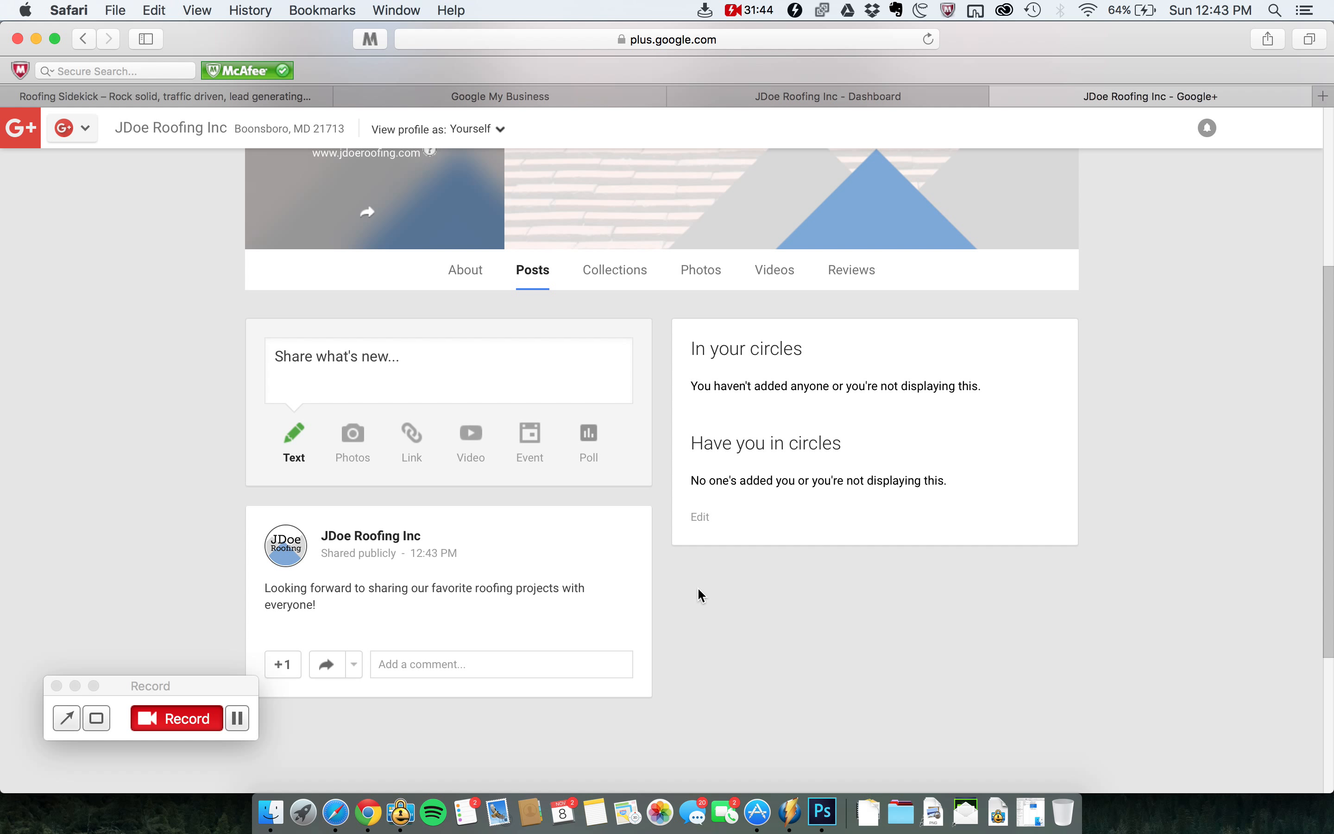
- Show the About section with the family-owned roofing company story again
click(460, 274)
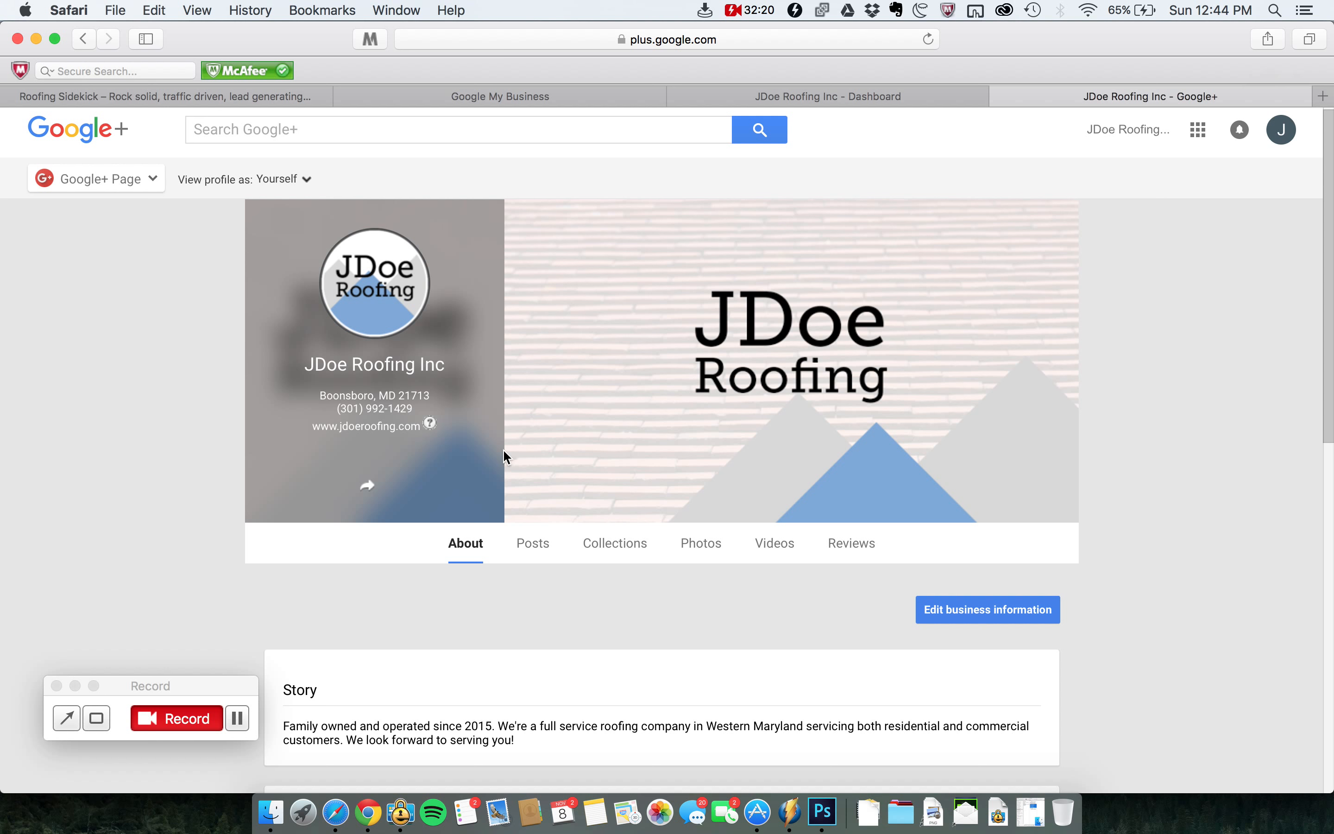
scroll(503, 449, down, 2)
scroll(503, 442, up, 2)
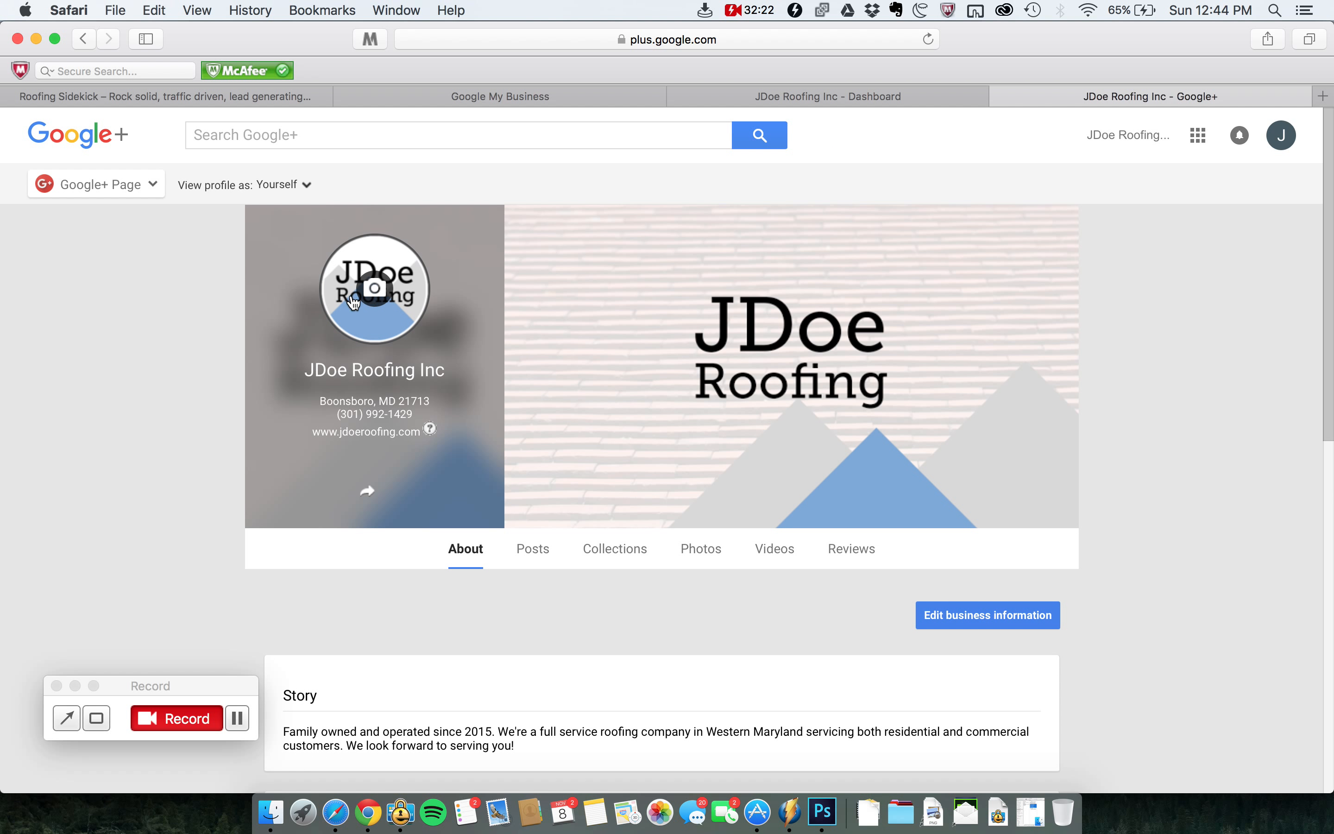
mouse_move(718, 437)
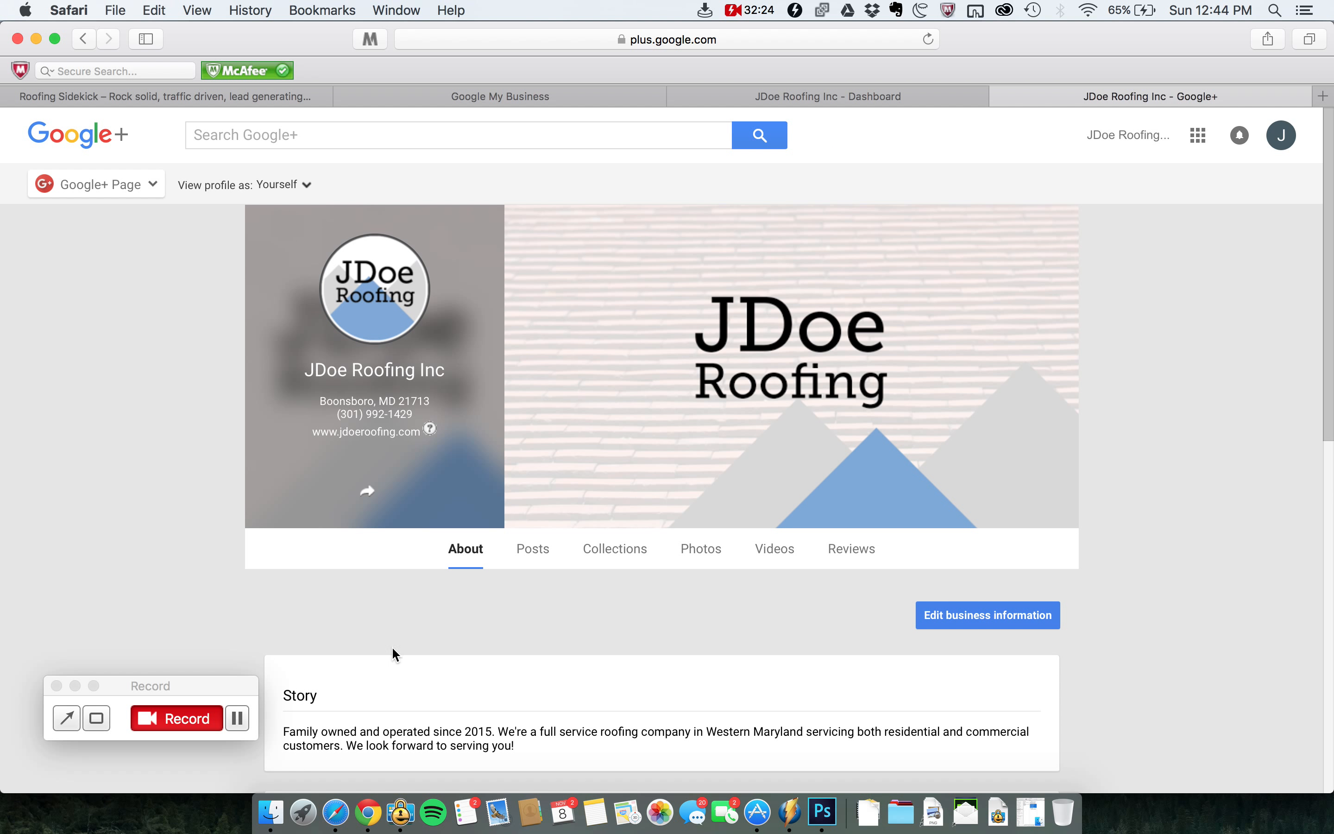